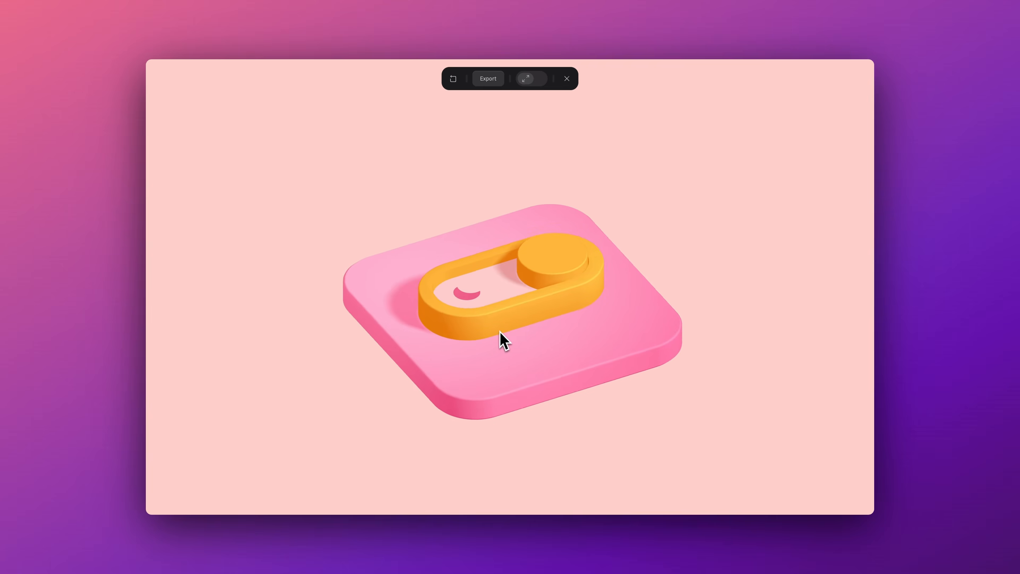
click(501, 332)
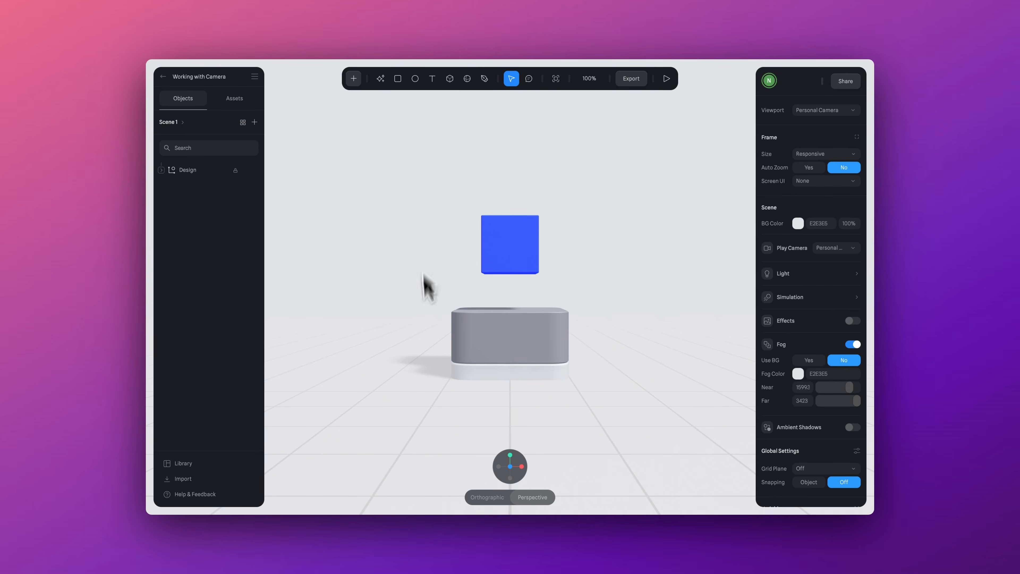
Examine the cube and its base from an orbited angle and the front, top, side and bottom axis views, and reset the view
alt+drag(626, 272, 601, 298)
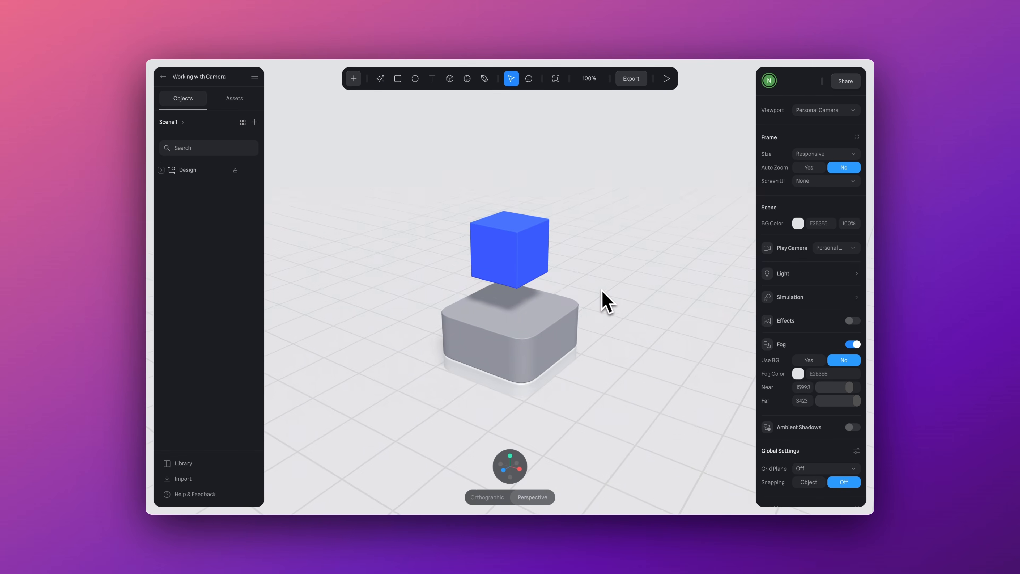
click(507, 460)
click(521, 467)
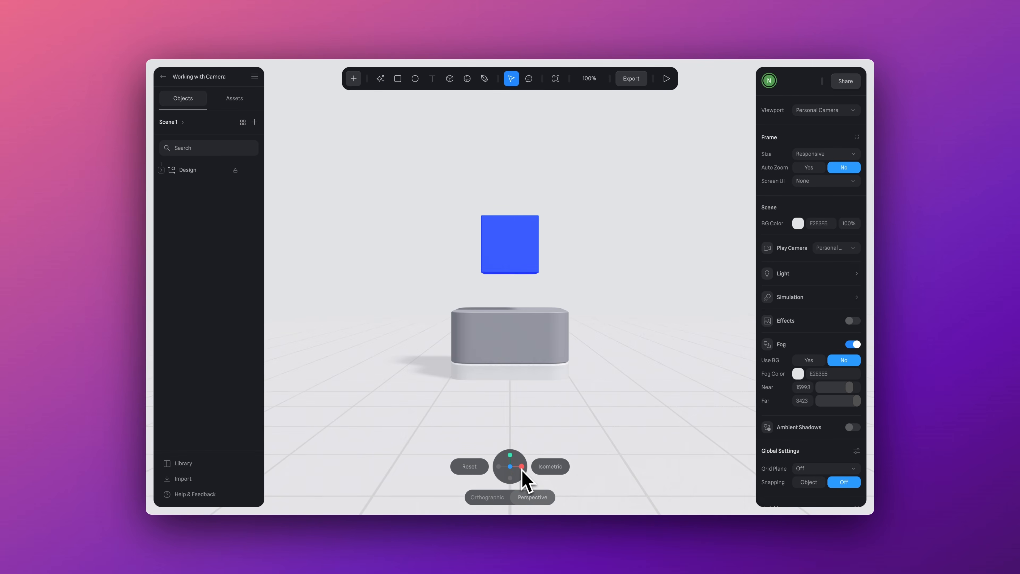
click(510, 455)
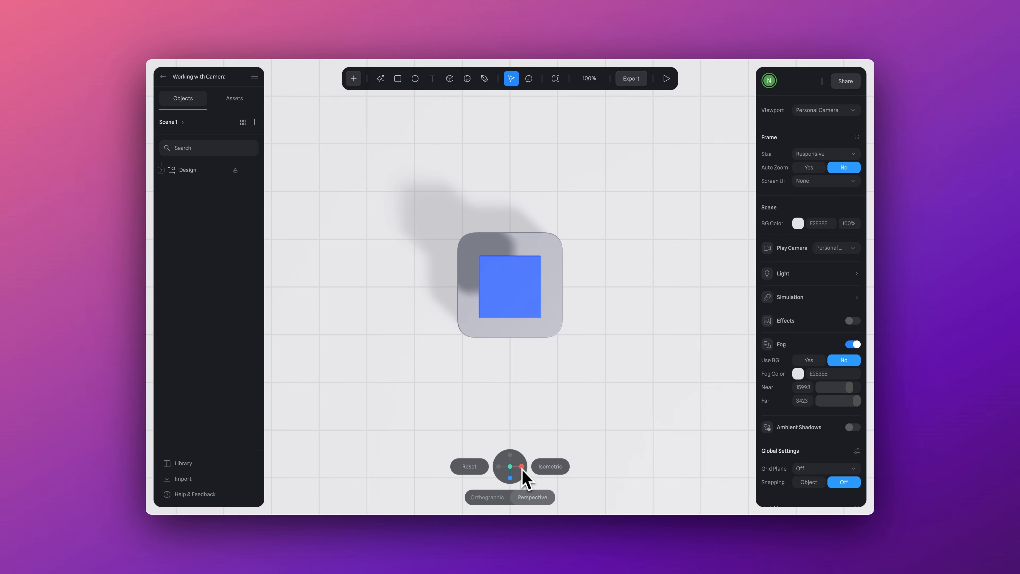
click(522, 466)
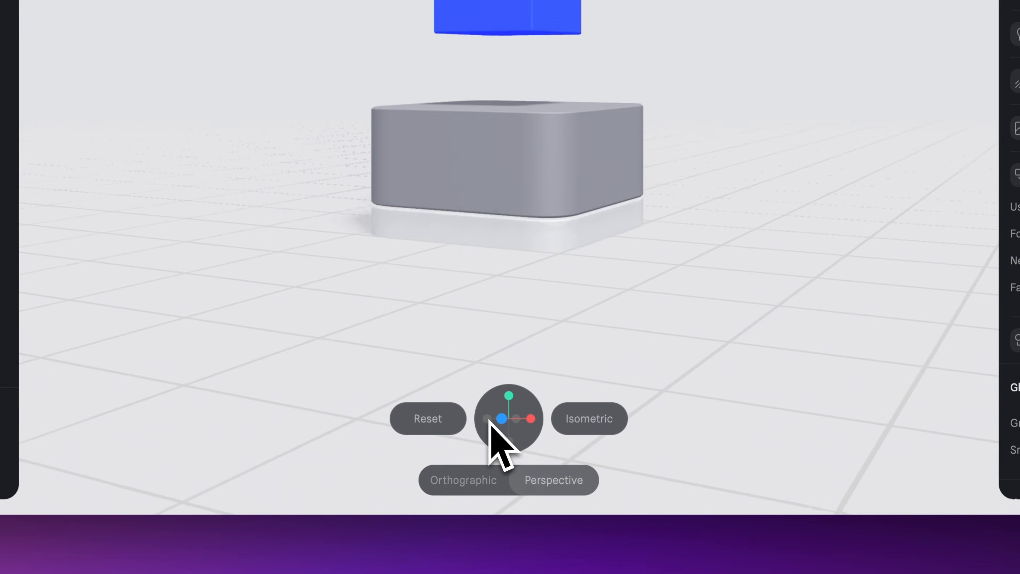
click(508, 443)
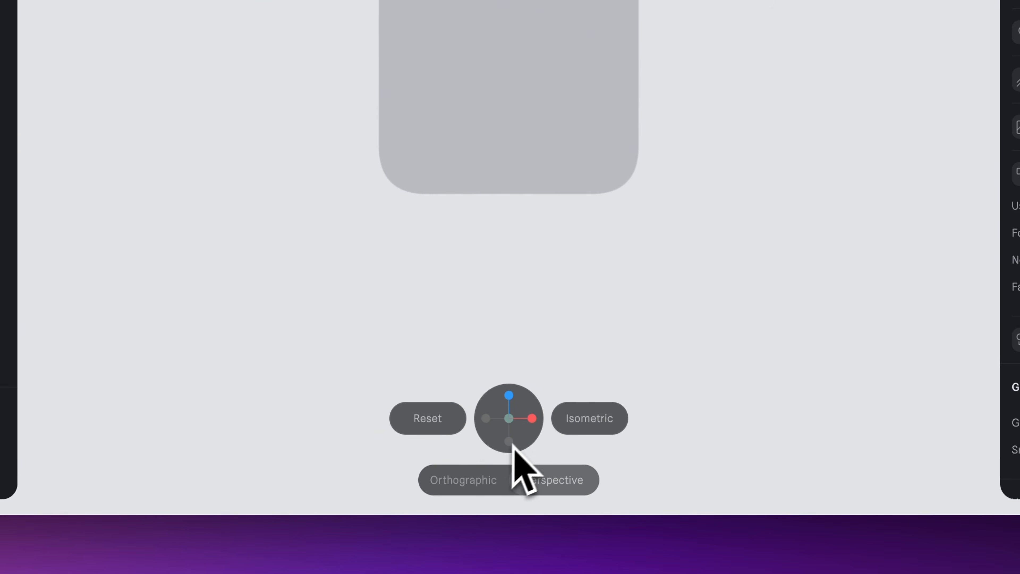
click(510, 443)
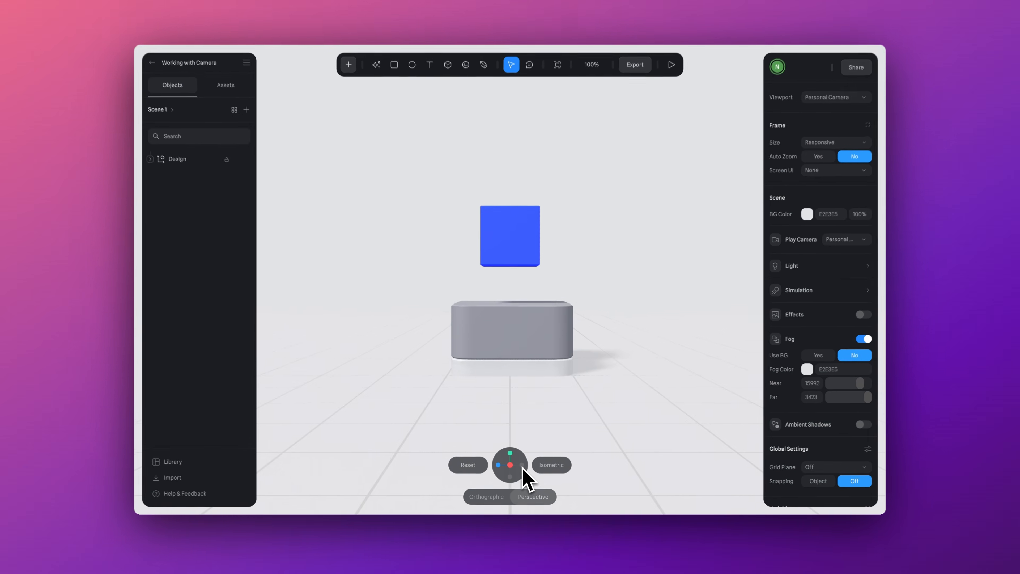
alt+drag(462, 338, 449, 368)
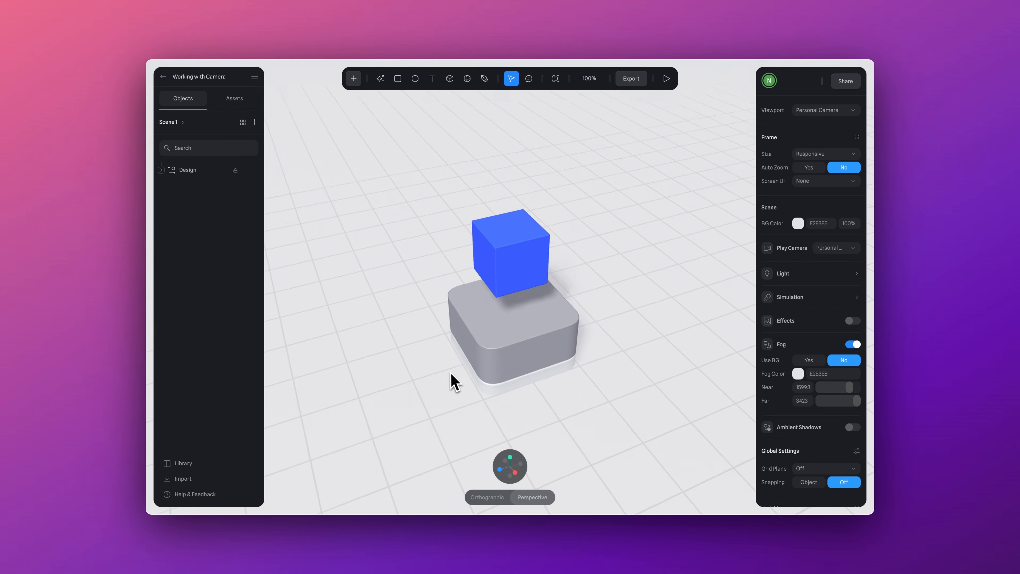
click(475, 471)
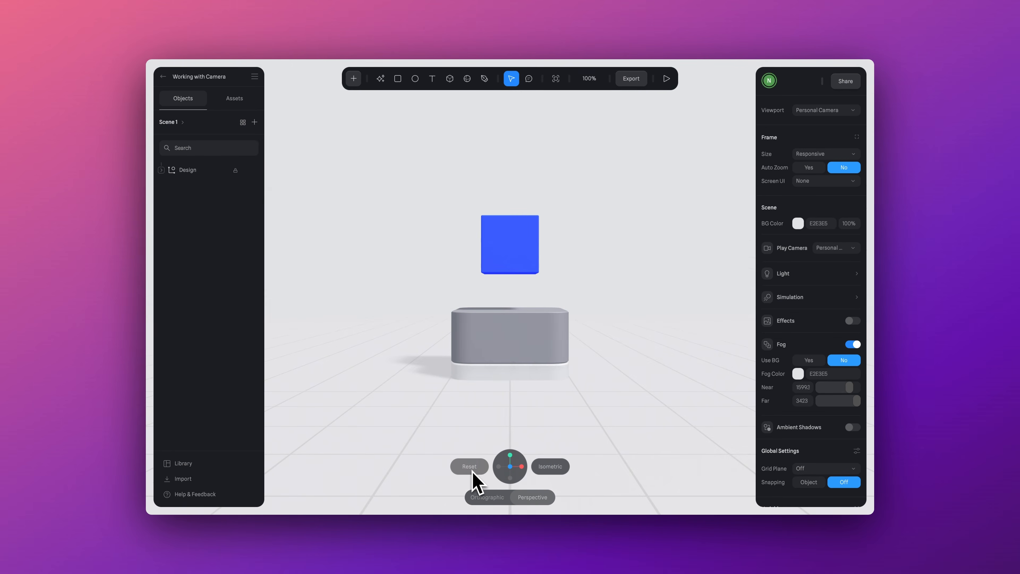
Compare the orthographic and perspective projections of the cube scene in isometric view
click(549, 468)
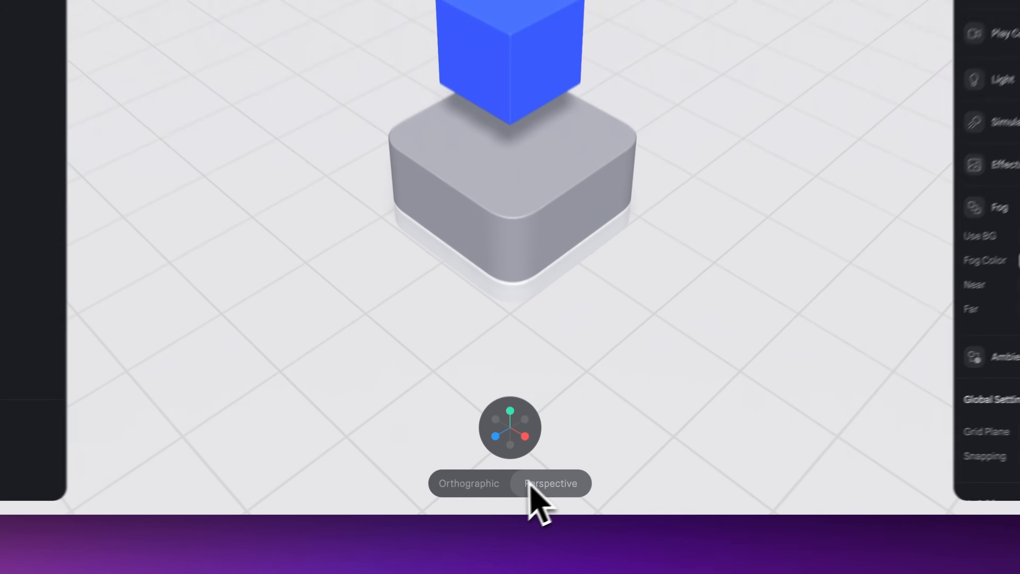
click(482, 498)
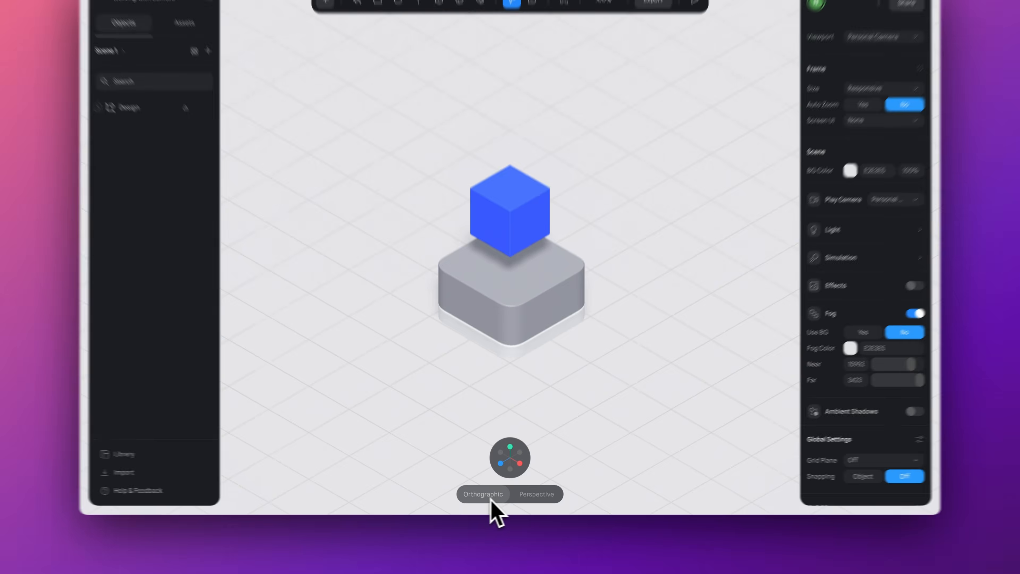
click(572, 489)
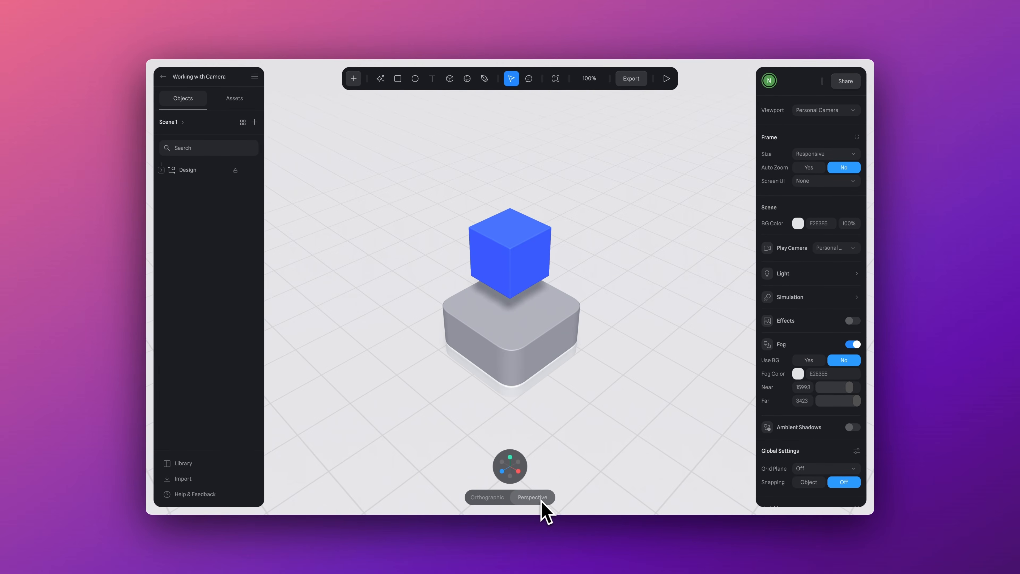
click(487, 498)
click(532, 497)
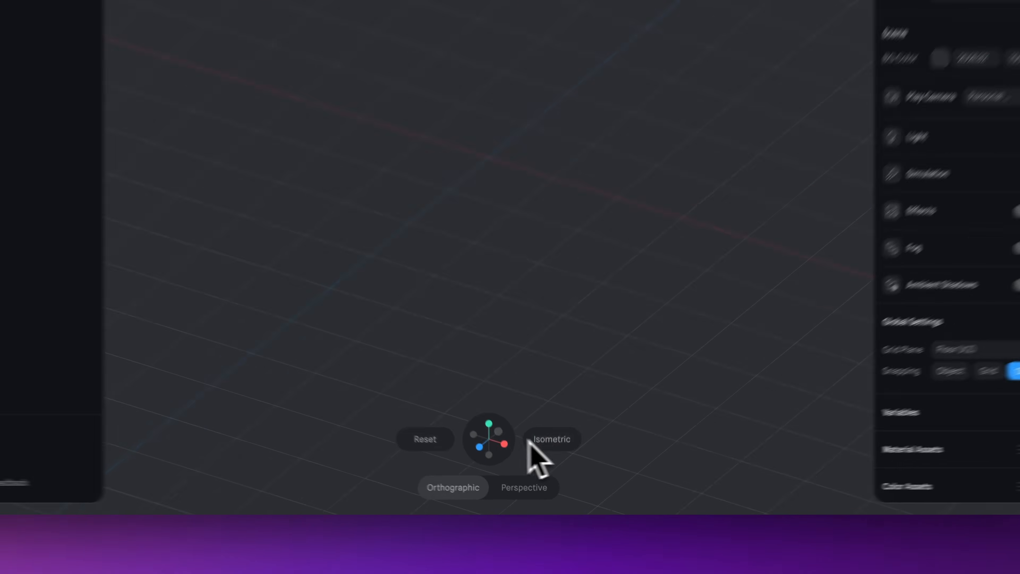
Add a rectangle near the scene centre in the top view and resize it to 400 × 400
click(511, 456)
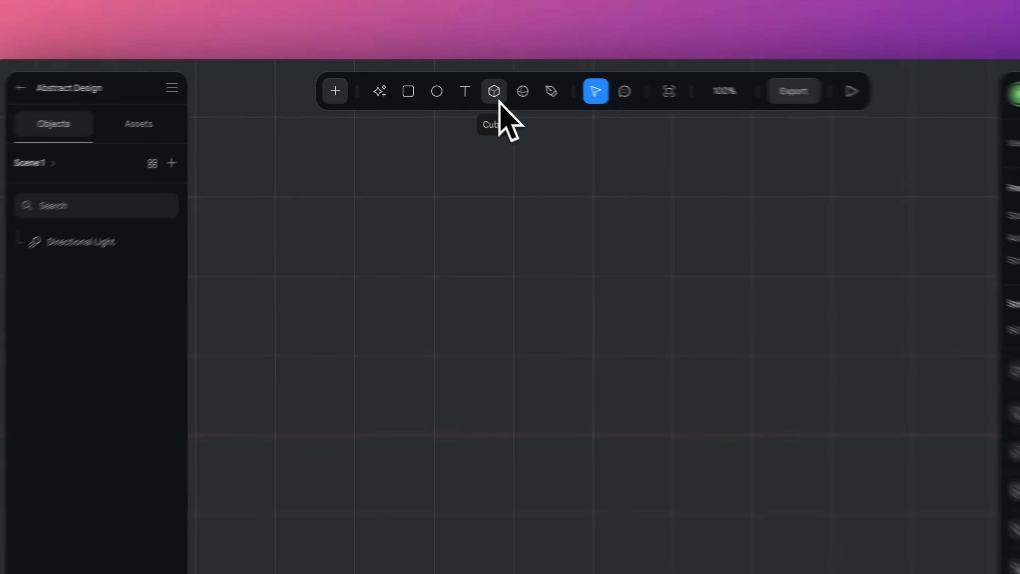
click(414, 97)
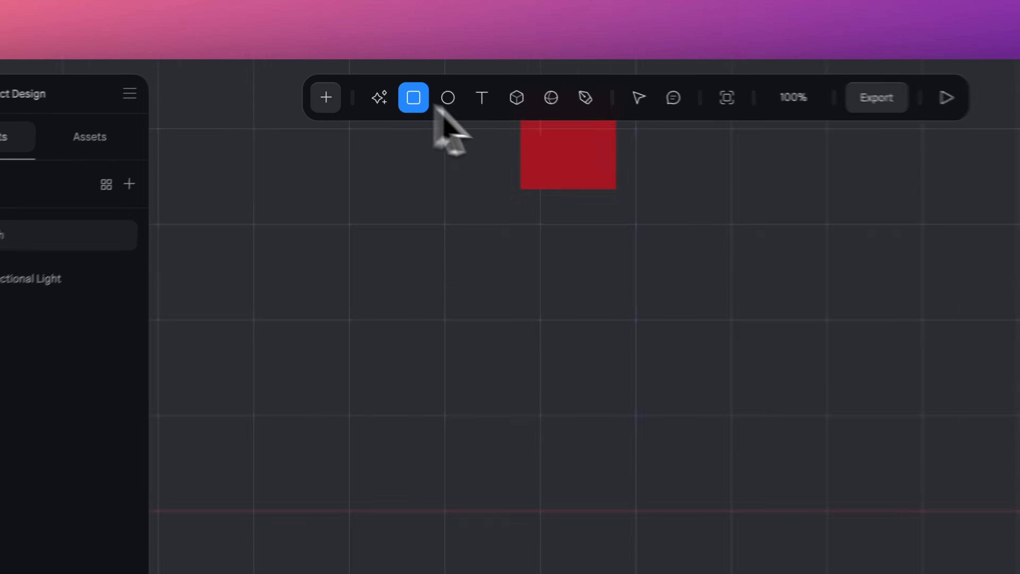
click(510, 290)
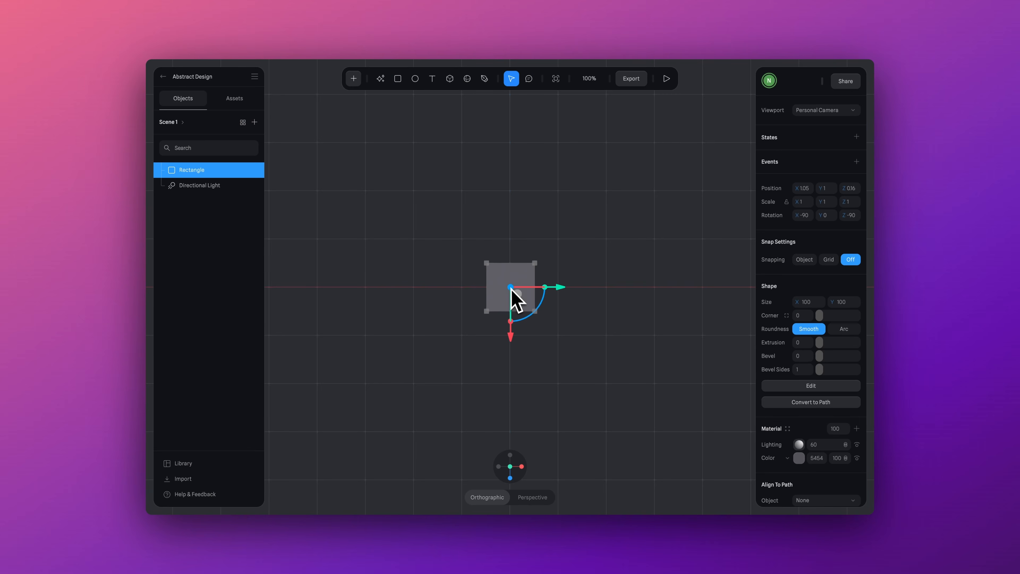
drag(536, 264, 607, 221)
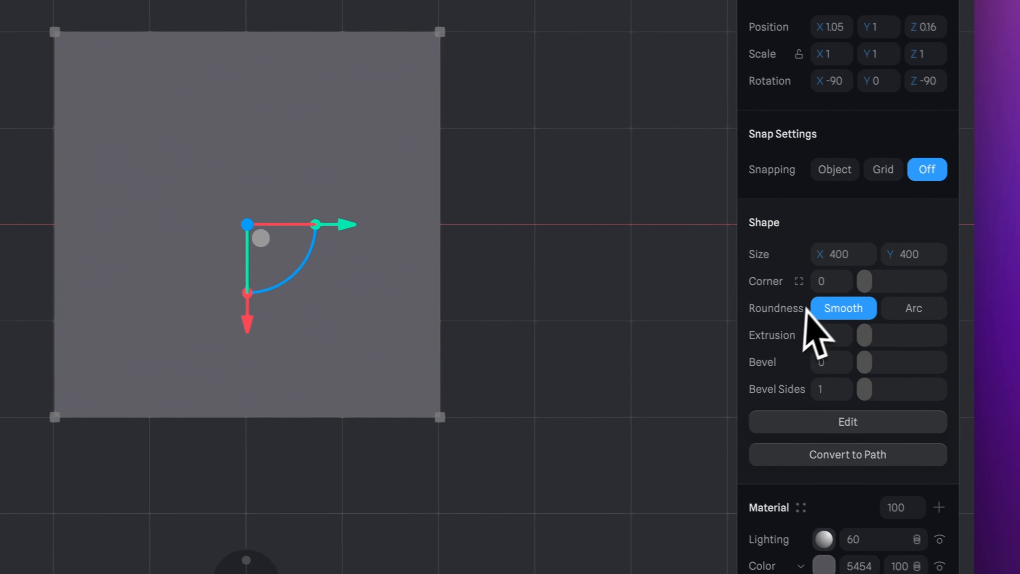
Set the rectangle's corner roundness to Arc with a corner radius of 52
click(903, 309)
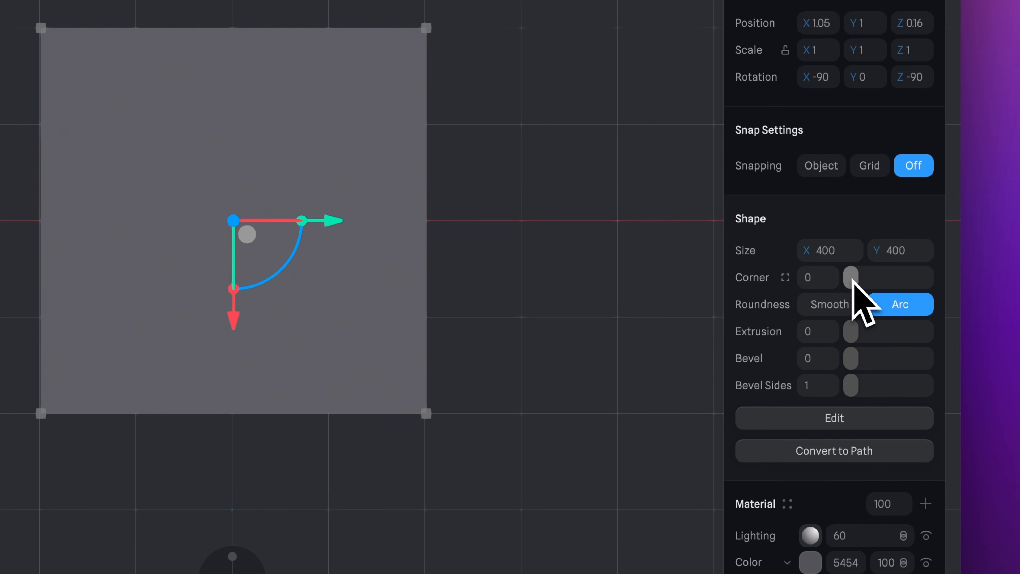
drag(868, 279, 915, 281)
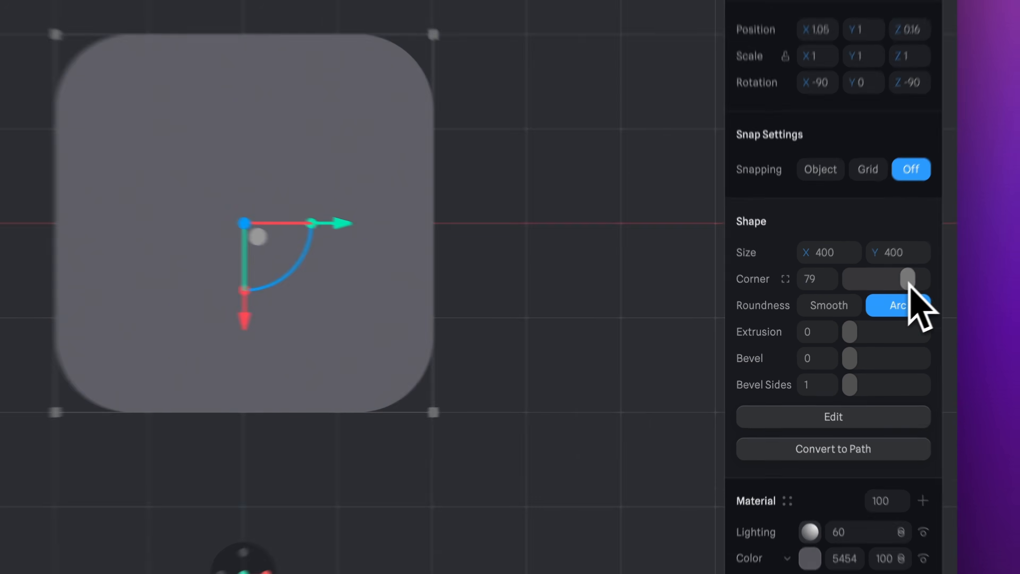
drag(854, 313, 846, 313)
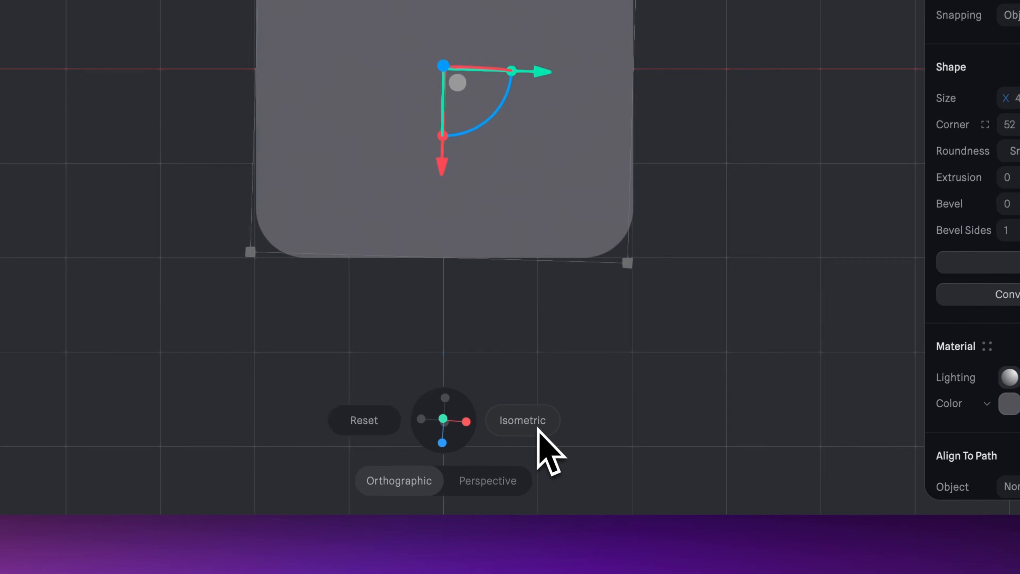
Extrude the rounded rectangle to 300 so it forms a tall block
click(550, 466)
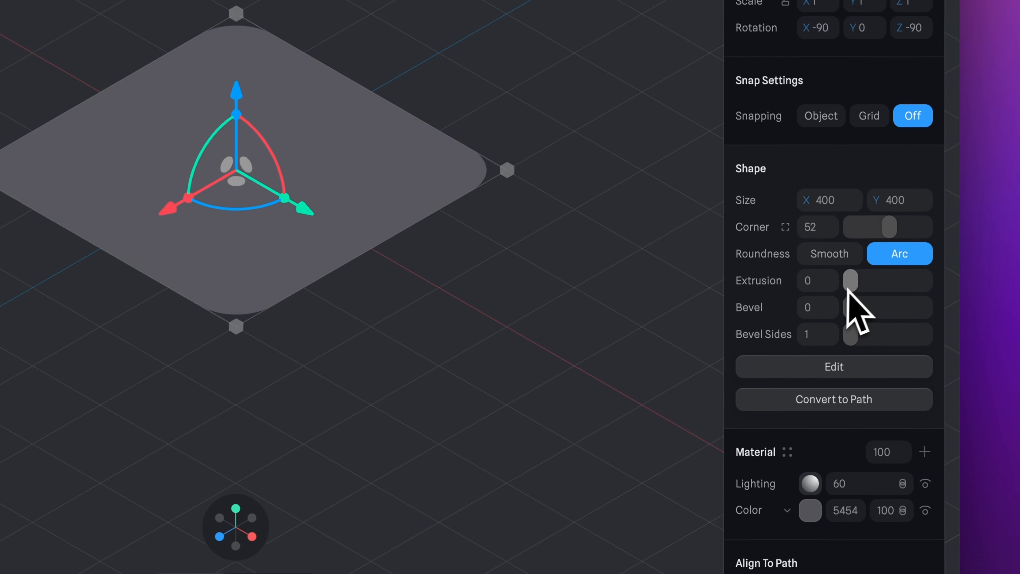
drag(819, 342, 827, 343)
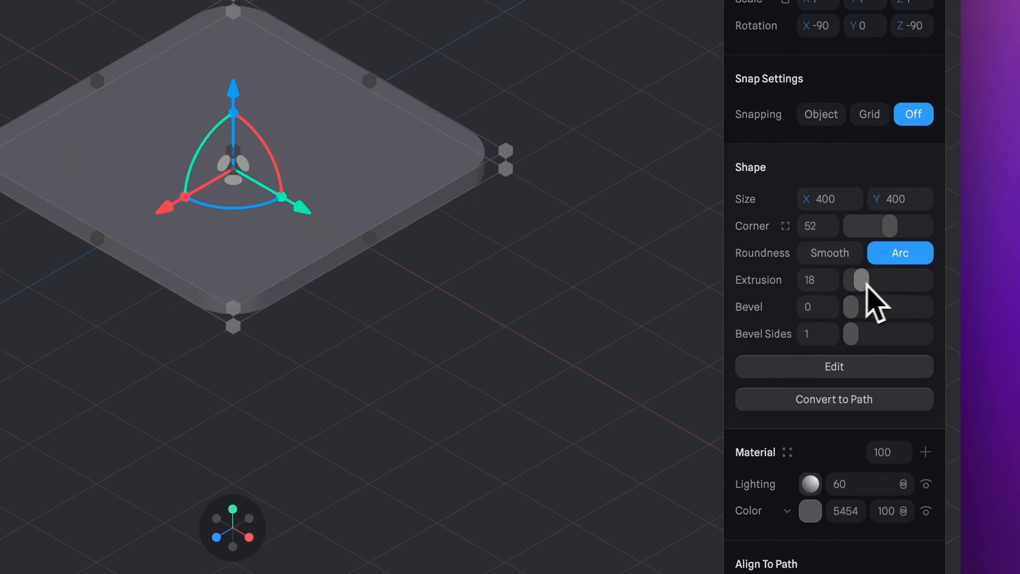
drag(866, 283, 903, 283)
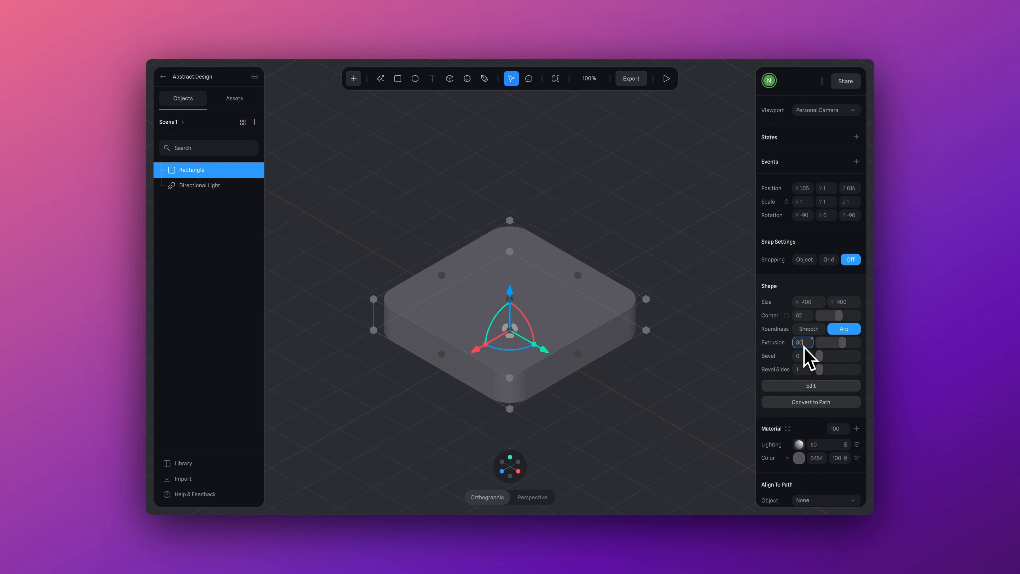
text(0)
key(Return)
Duplicate the block, placing one copy beside it at about X -403 and another directly behind the original
key(super+d)
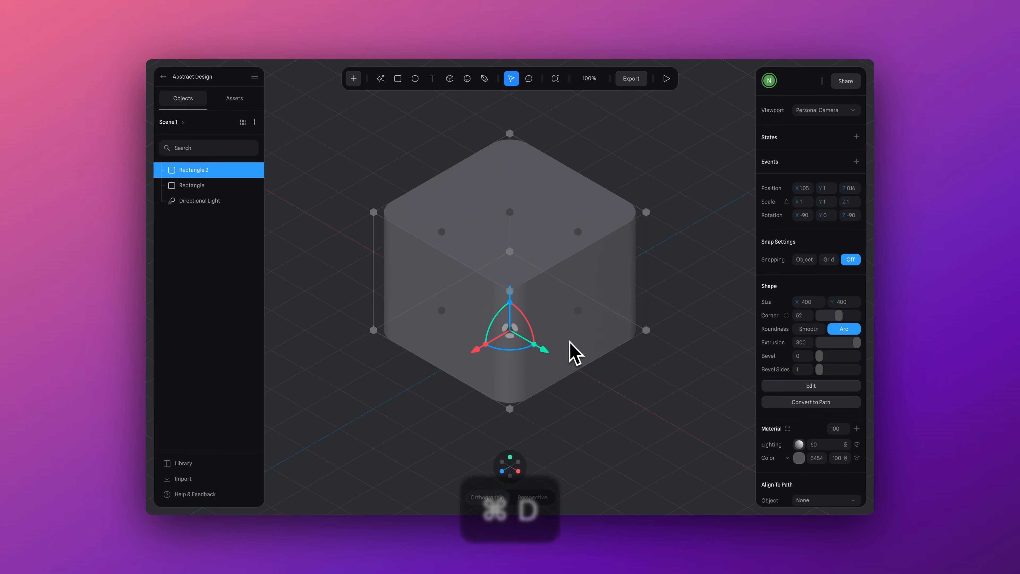
drag(549, 352, 407, 273)
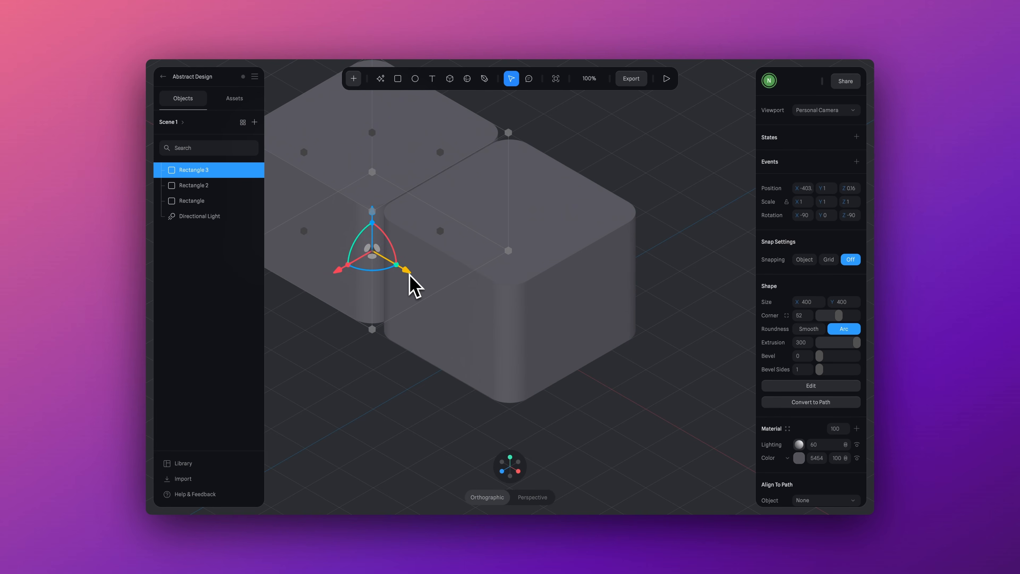
click(511, 456)
key(super+d)
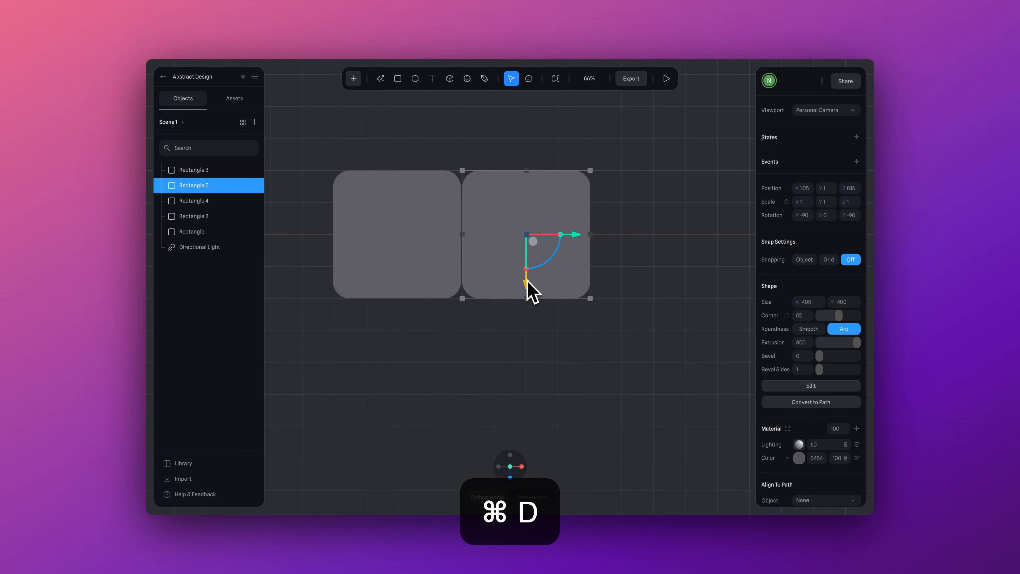
drag(527, 292, 533, 249)
Duplicate a block to the front of the original at about Z 405, and place another copy beside it at about X 408
key(super+d)
key(super+d)
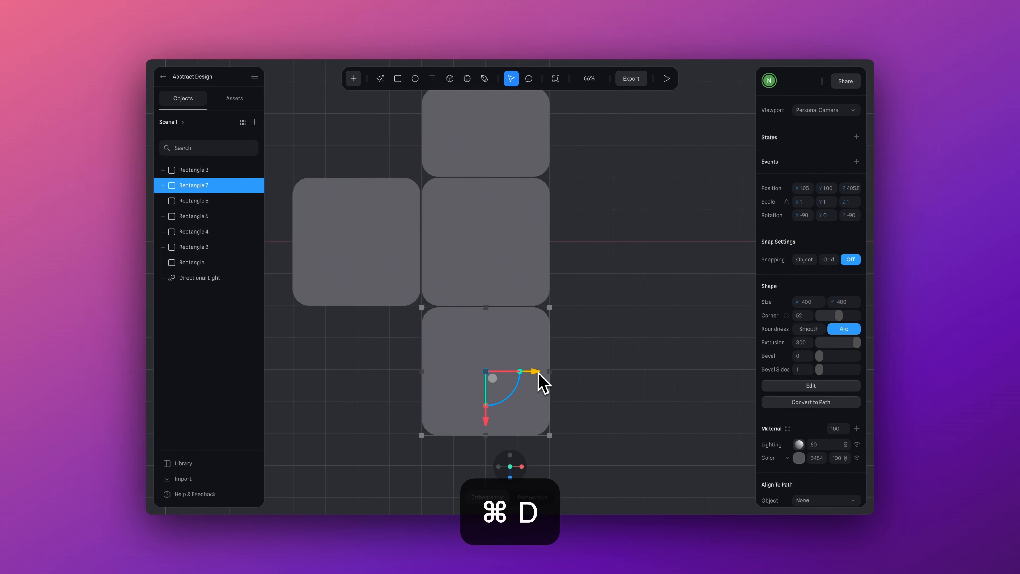
drag(538, 373, 668, 378)
Vary the block sizes: rear block 280 × 400 with corner radius 36, a taller centre block, and two lower front blocks
drag(838, 319, 827, 320)
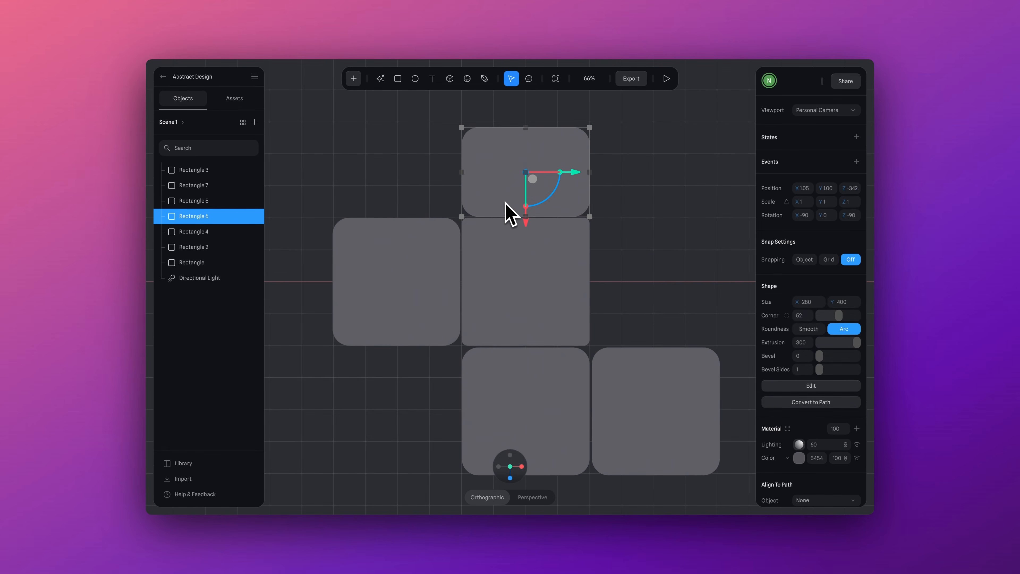
click(547, 468)
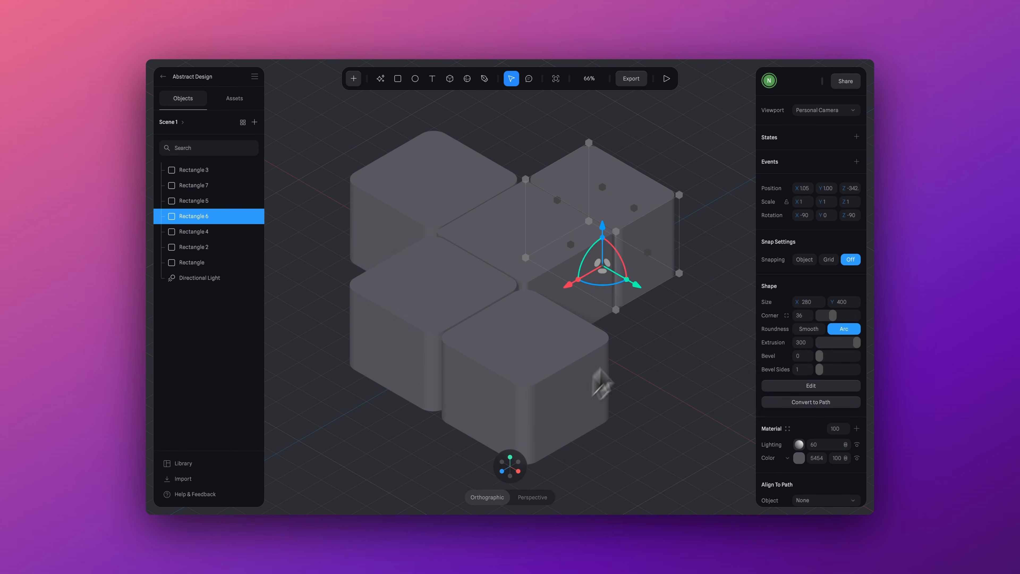
click(511, 280)
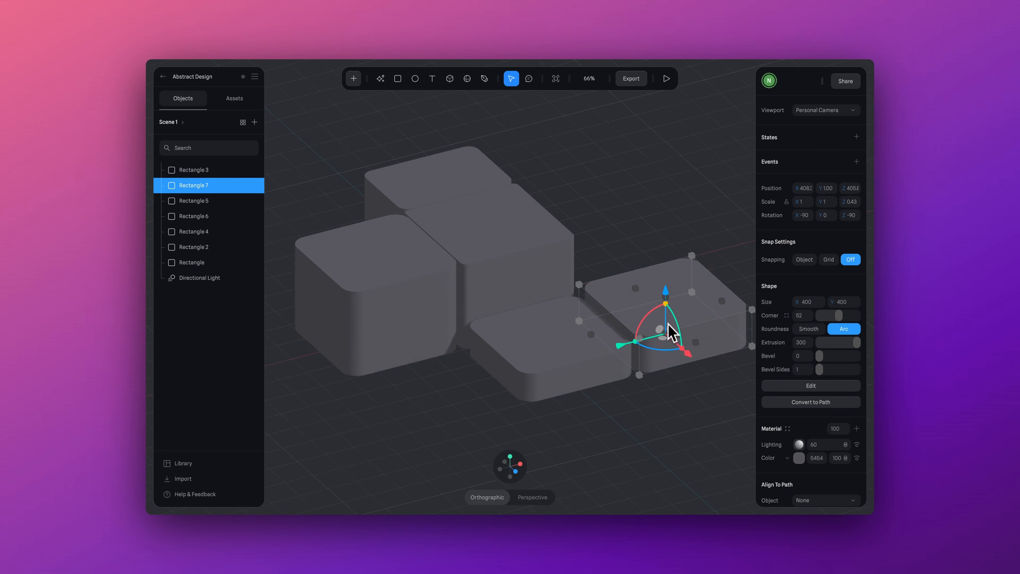
click(492, 278)
drag(492, 278, 498, 297)
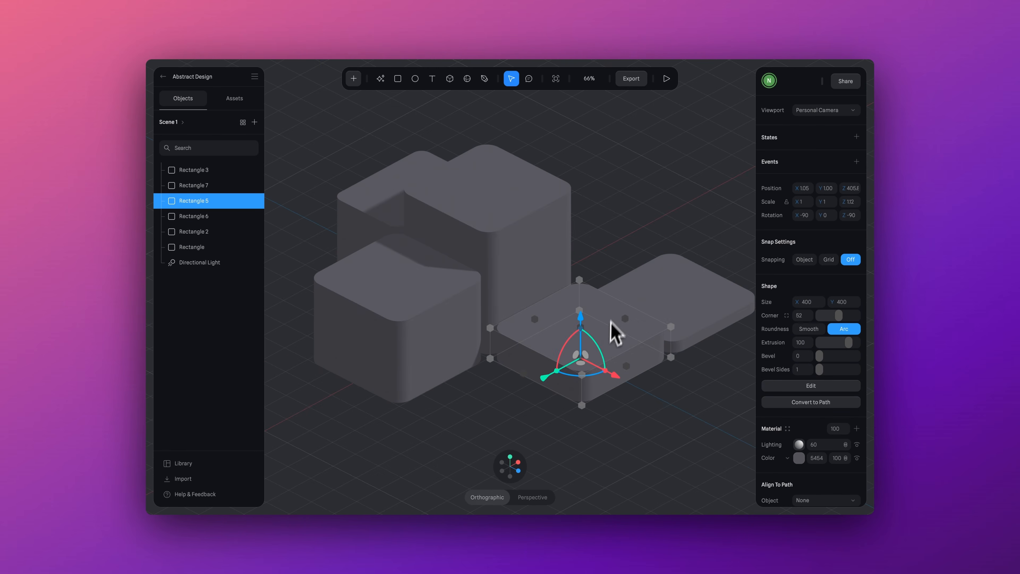
Duplicate the low block in front of the centre block, stack the copy on top at about Y 134 and reduce its height
key(super+d)
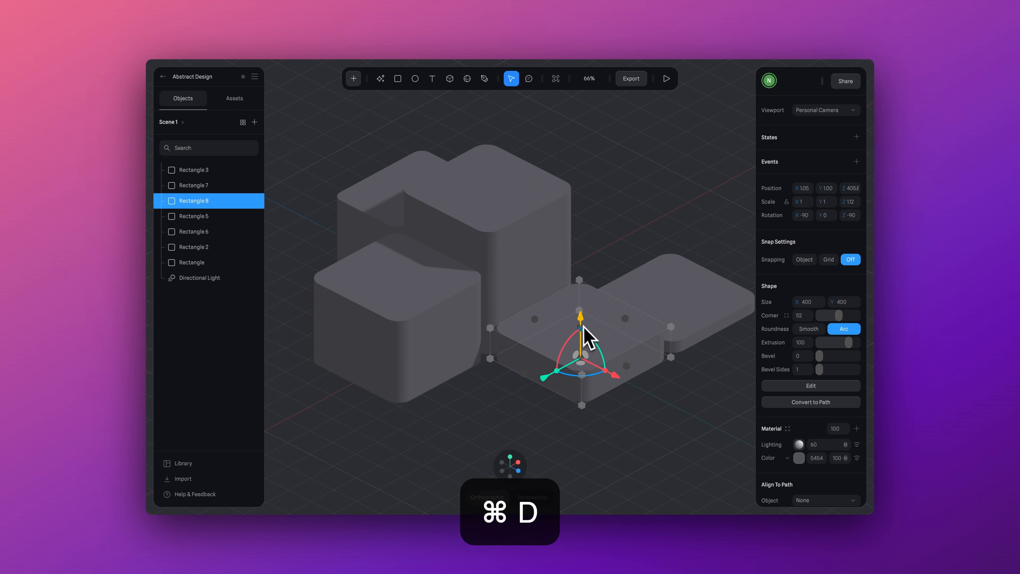
drag(581, 328, 582, 287)
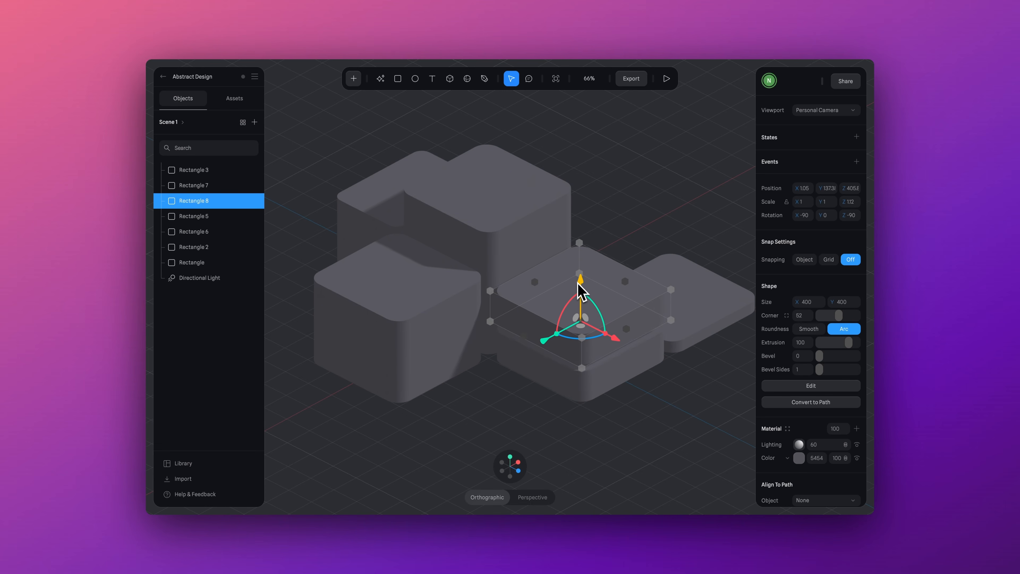
drag(578, 286, 577, 287)
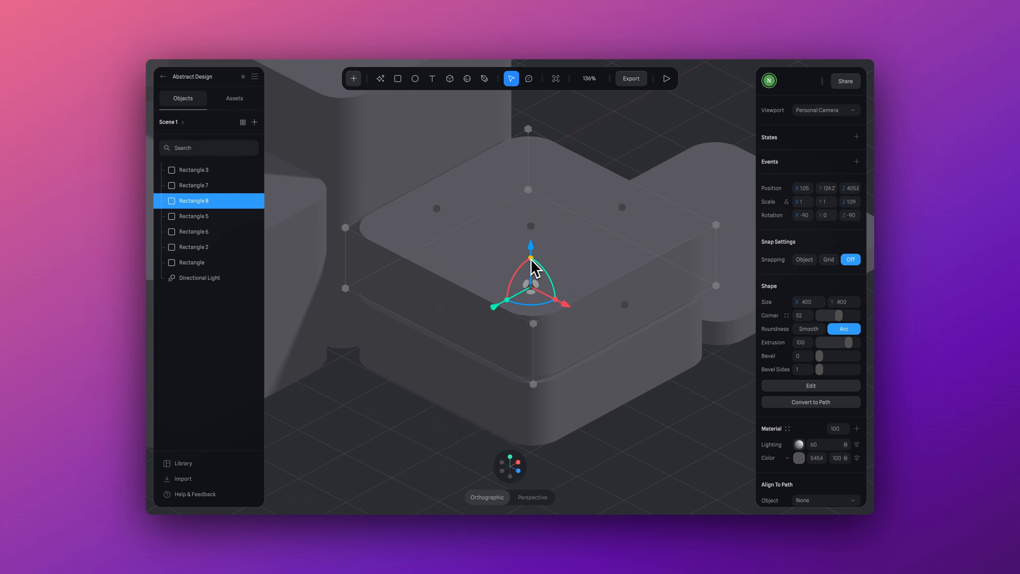
drag(531, 261, 535, 281)
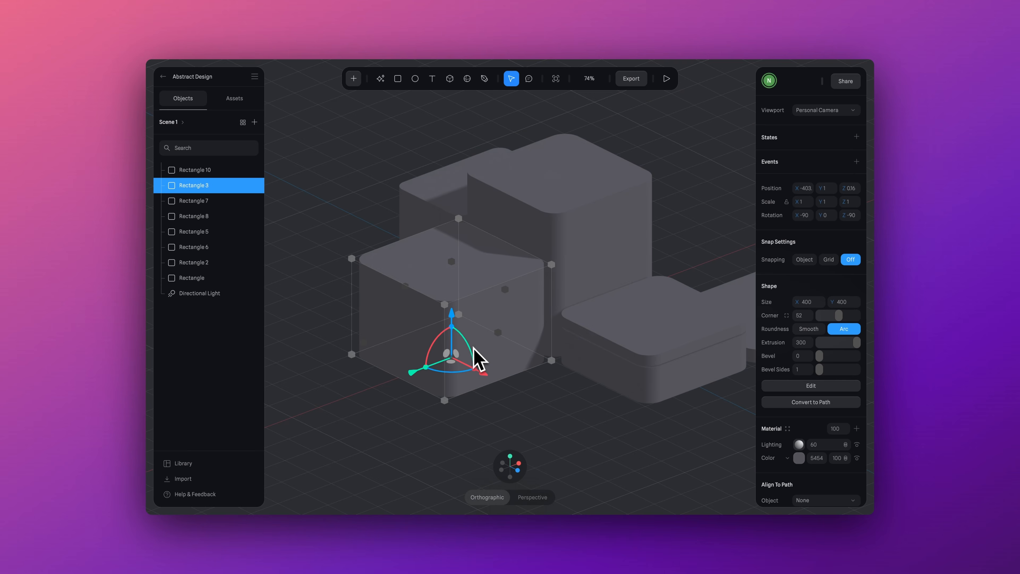
Duplicate the block at X -403 twice, arrange the copies vertically as stacked layers, and shift the stack slightly upward
key(super+d)
drag(456, 331, 457, 259)
key(super+d)
drag(455, 222, 471, 338)
drag(452, 268, 452, 263)
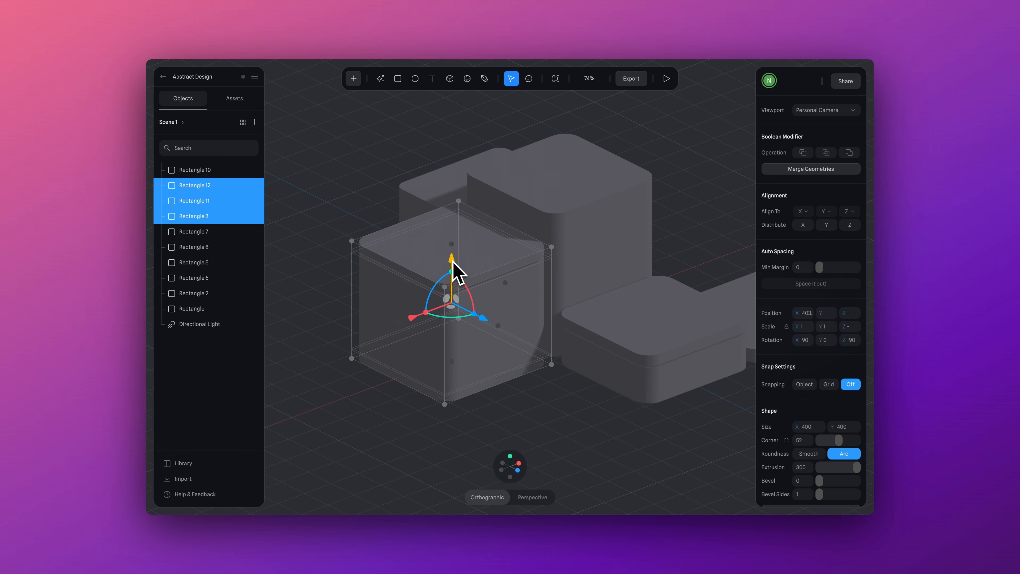
Duplicate the tall centre block and stack the copy on top of it as an upper layer
key(super+d)
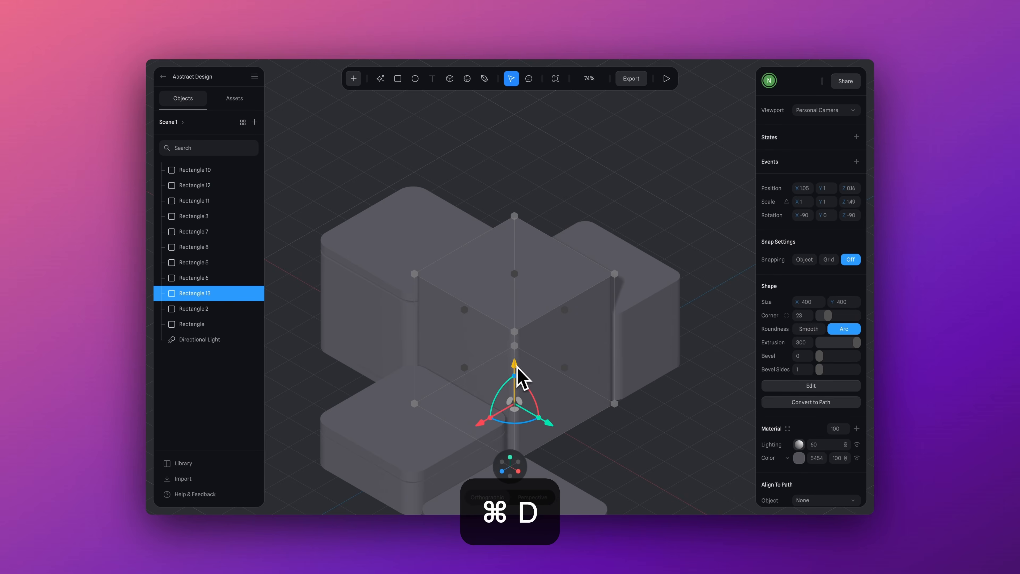
drag(515, 372, 518, 272)
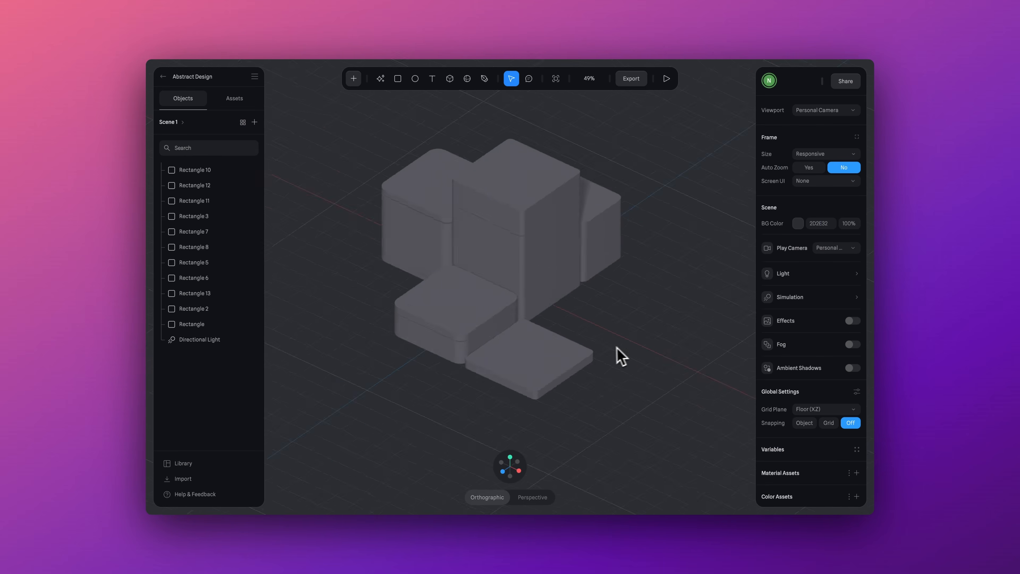
middle_drag(615, 356, 663, 348)
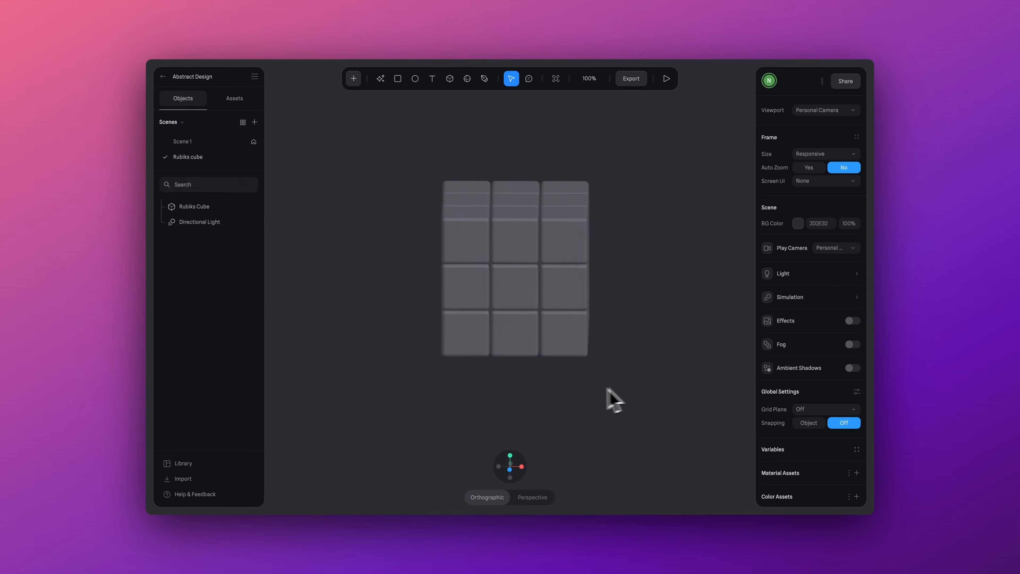
middle_drag(608, 399, 647, 402)
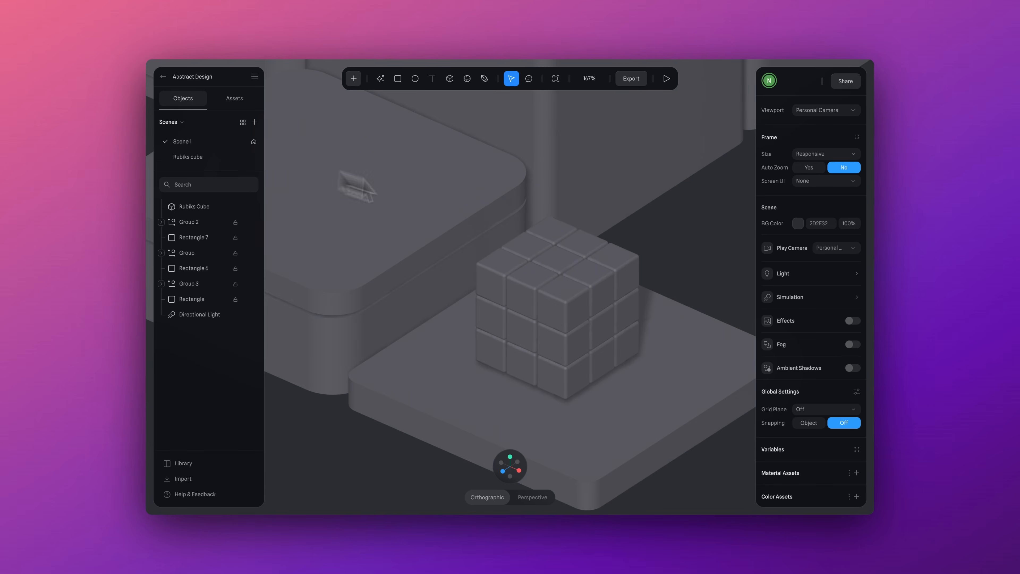
click(561, 313)
drag(559, 273, 577, 251)
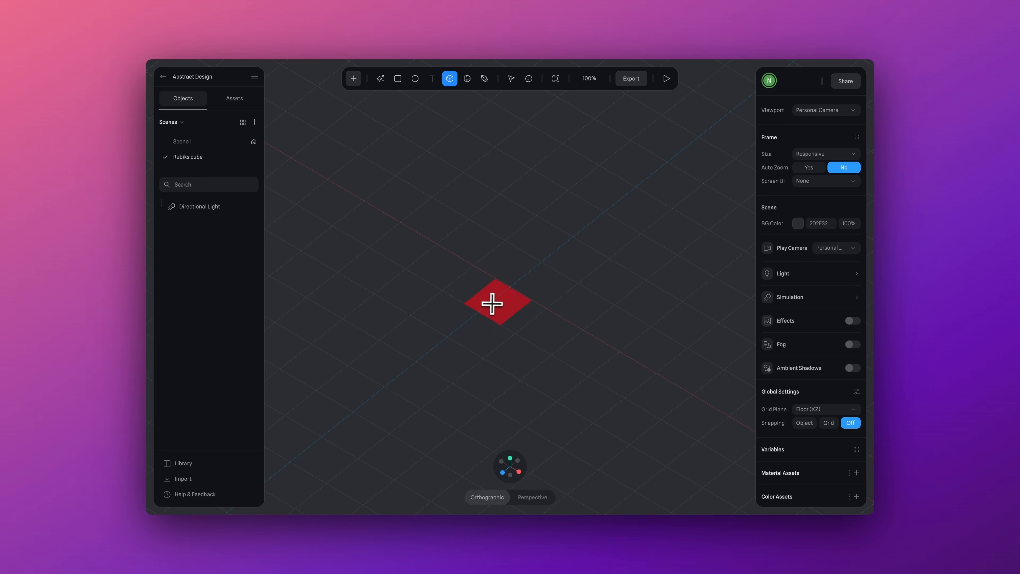
Place a 100 × 100 × 100 cube near the centre of the Rubiks cube scene
click(498, 297)
key(super+d)
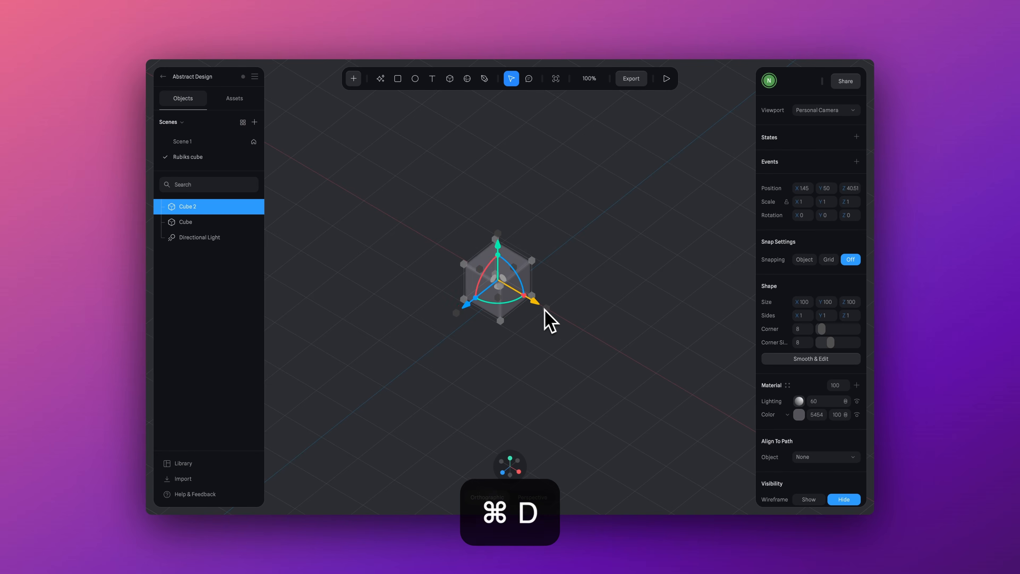
drag(542, 309, 614, 348)
key(super+d)
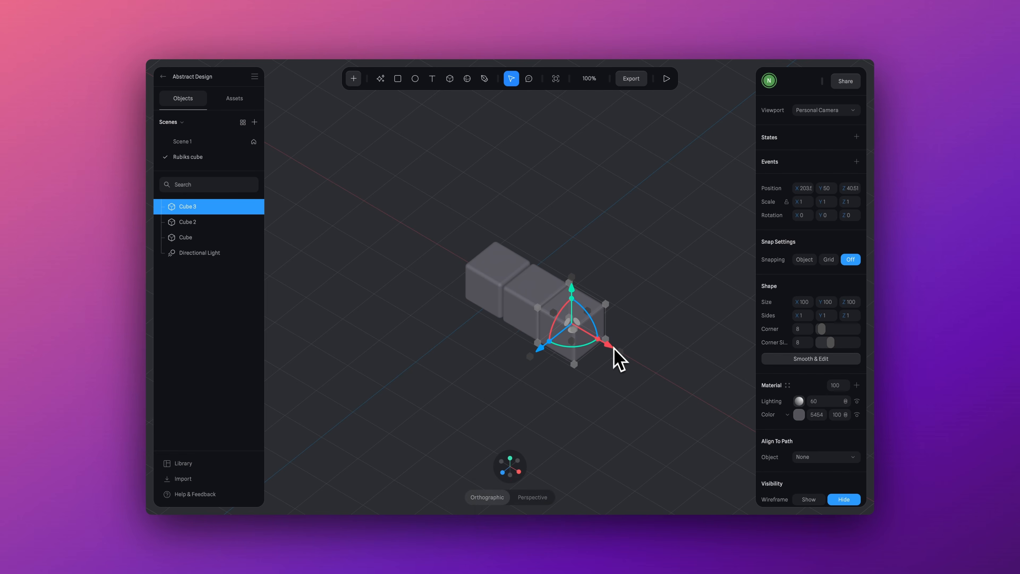
key(super+z)
key(super+z)
key(super+z)
key(super+z)
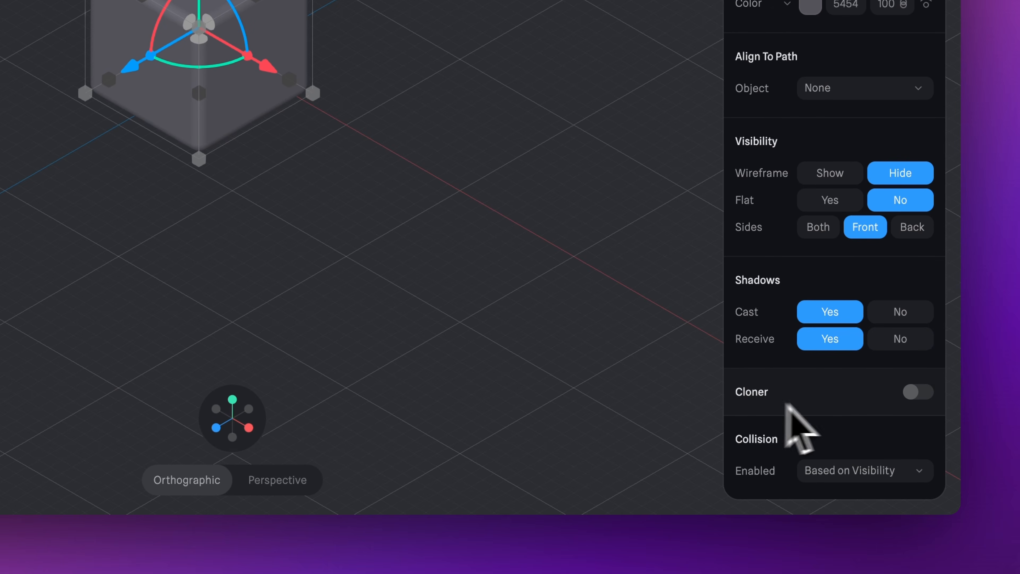
Enable the Cloner on the cube and set its type to Grid
click(919, 392)
scroll(876, 414, down, 4)
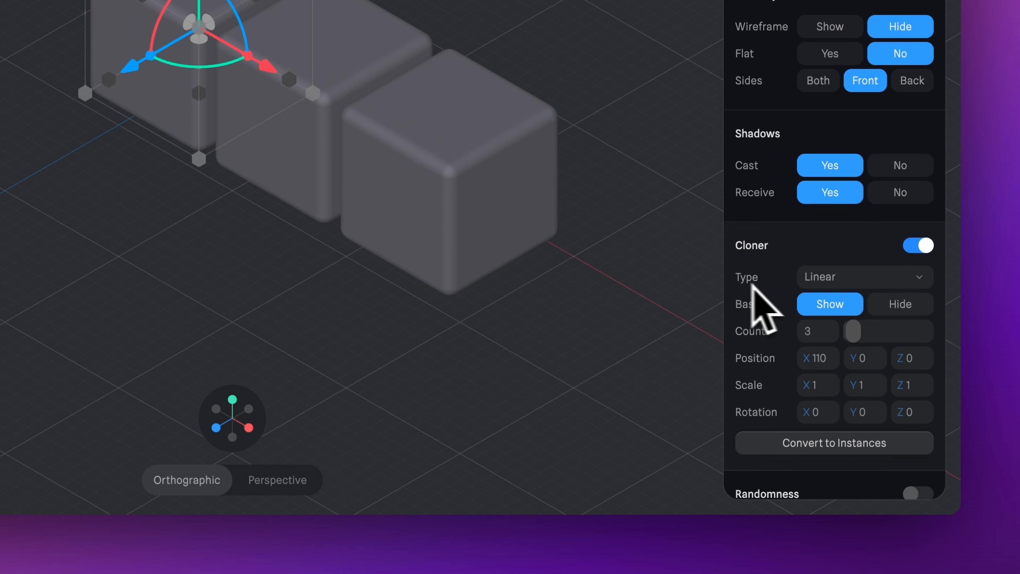
click(850, 278)
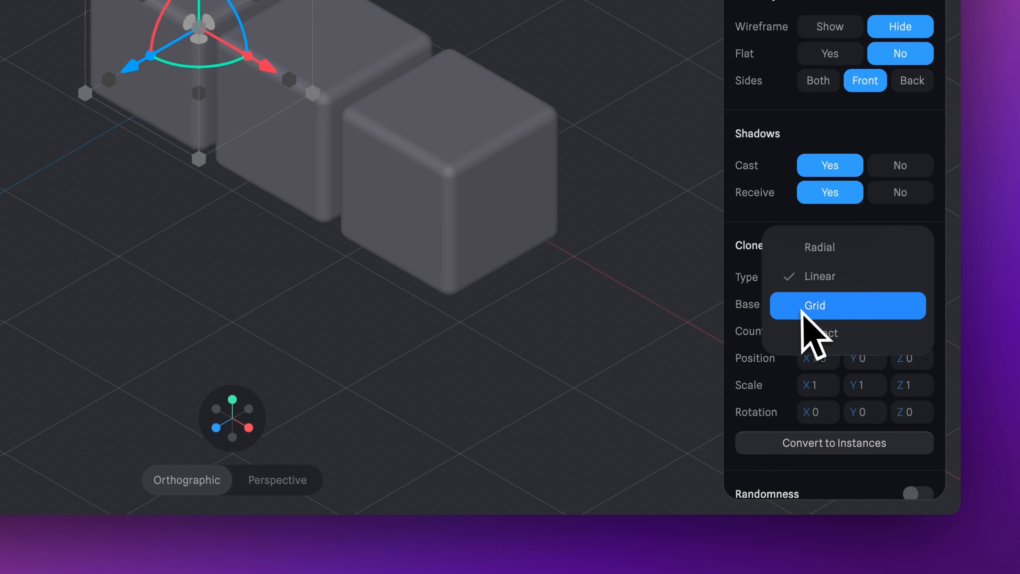
click(813, 307)
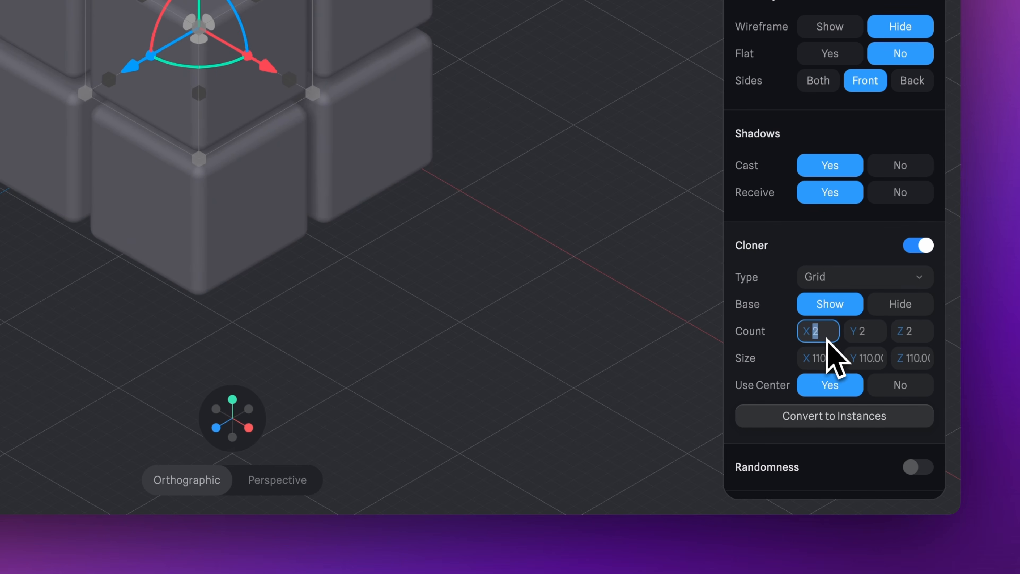
Set the grid cloner's count to 3 on X, Y and Z, and adjust the spacing between the clones
text(3)
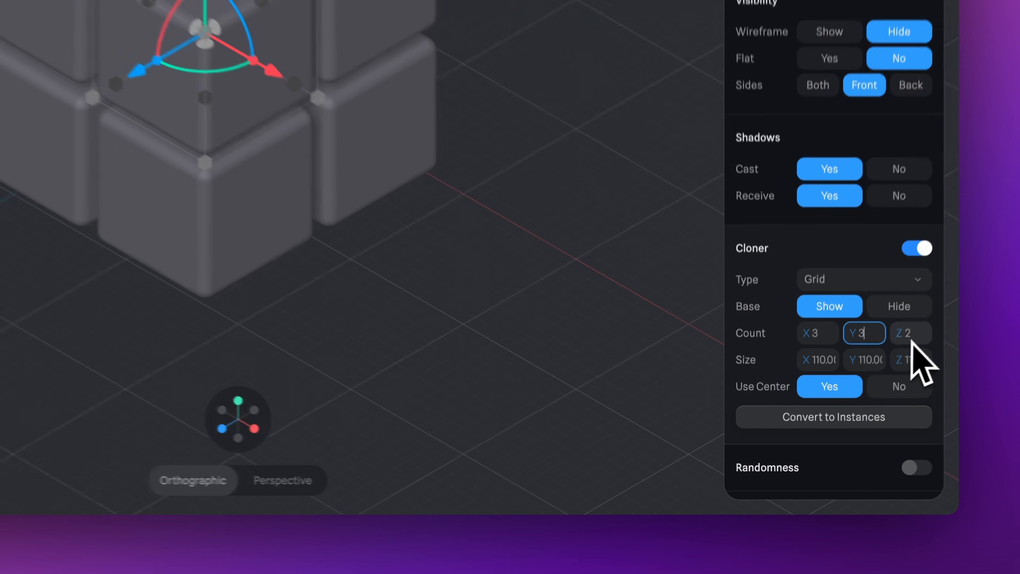
click(910, 336)
text(3)
key(Return)
mouse_move(679, 337)
alt+mouse_down()
mouse_move(647, 329)
mouse_move(715, 325)
mouse_move(653, 337)
mouse_move(690, 333)
alt+mouse_up()
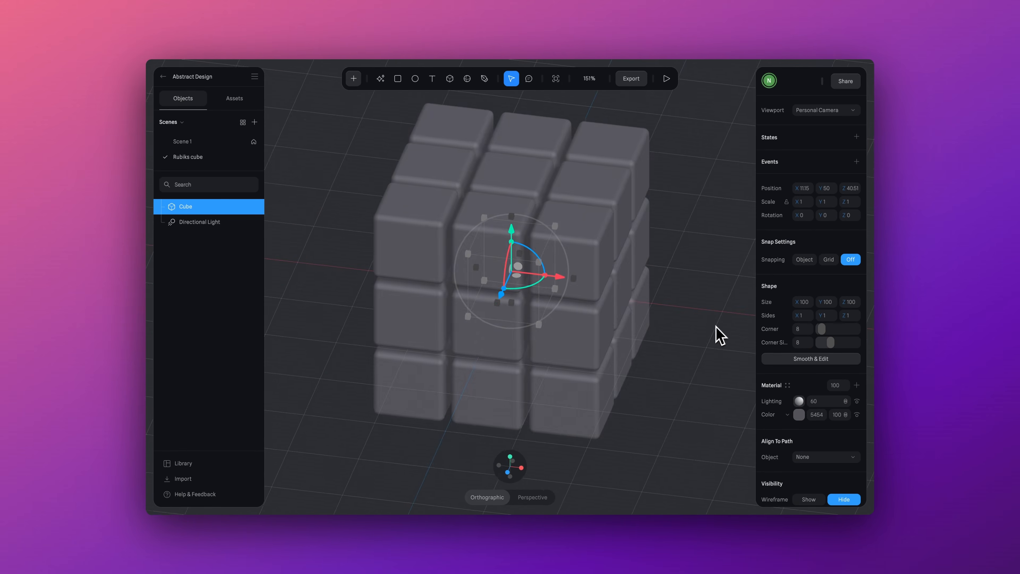
scroll(801, 414, down, 6)
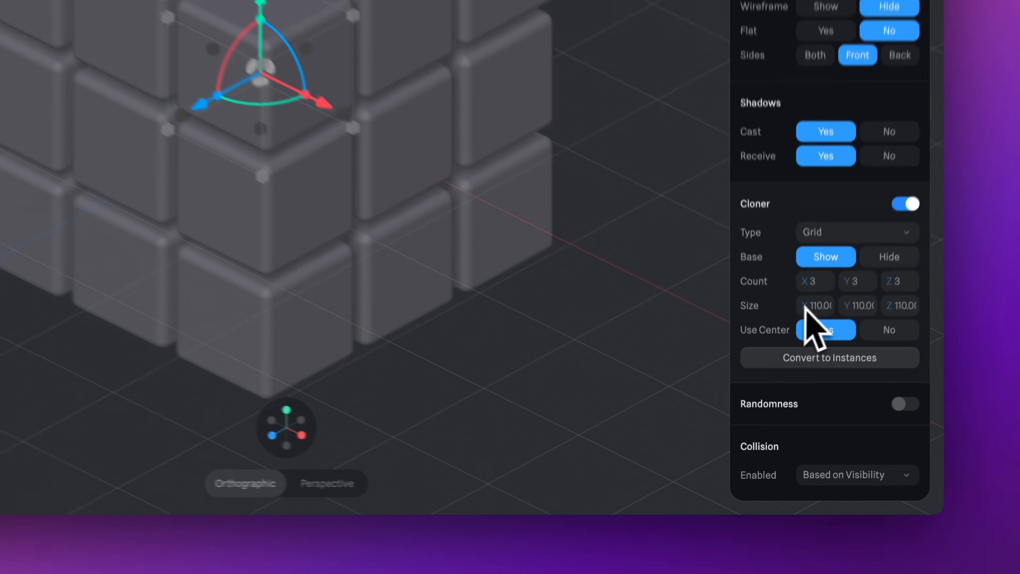
drag(786, 287, 859, 287)
Paste the Rubik's cube into Scene 1, scale it to about 0.48, and move it onto the flat front block
key(super+v)
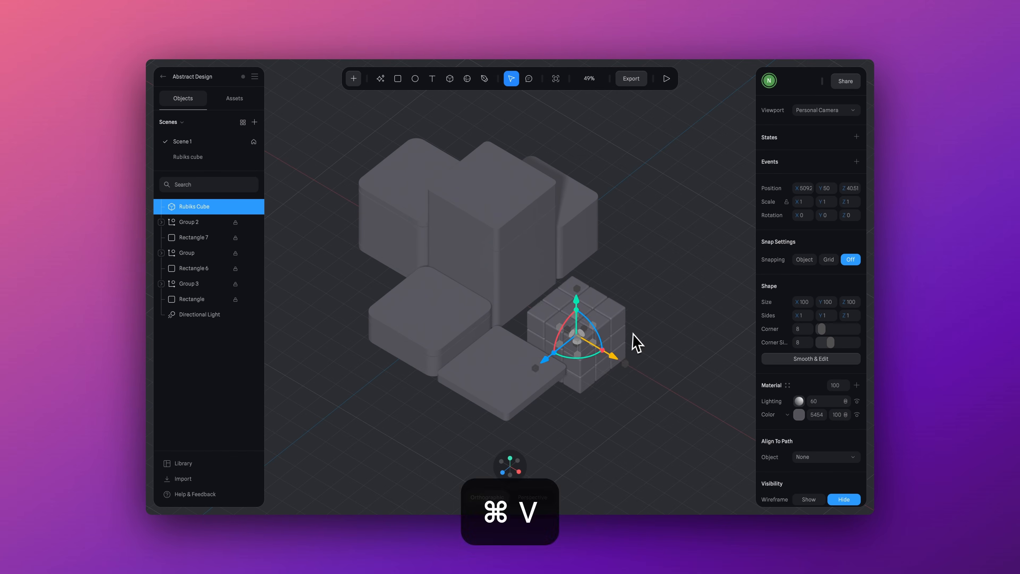
drag(611, 330, 610, 344)
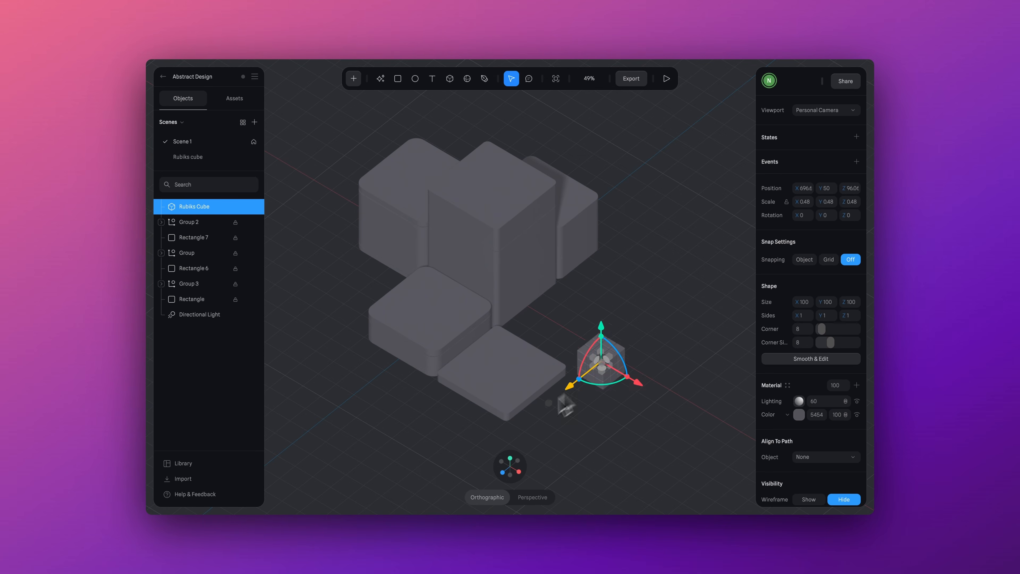
drag(563, 398, 537, 424)
From the top view, draw a circle about 194 × 194 on the low block beside the Rubik's cube
click(511, 461)
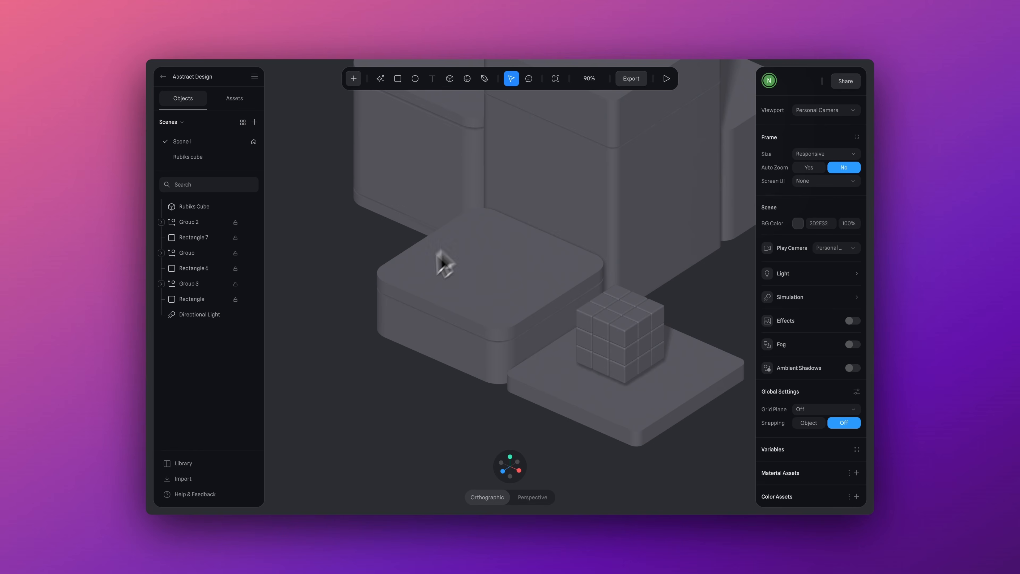
click(511, 461)
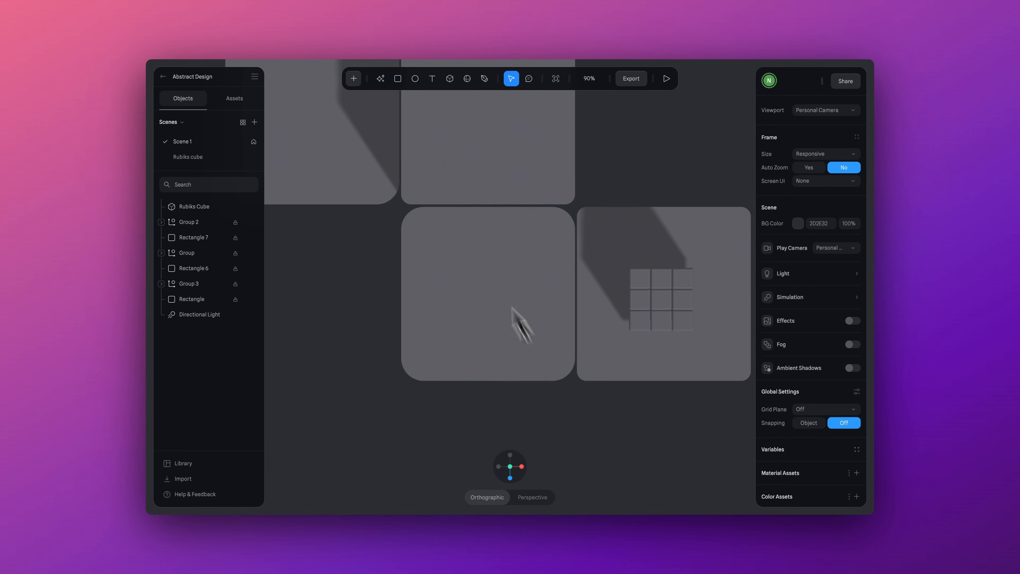
click(415, 78)
drag(440, 255, 525, 337)
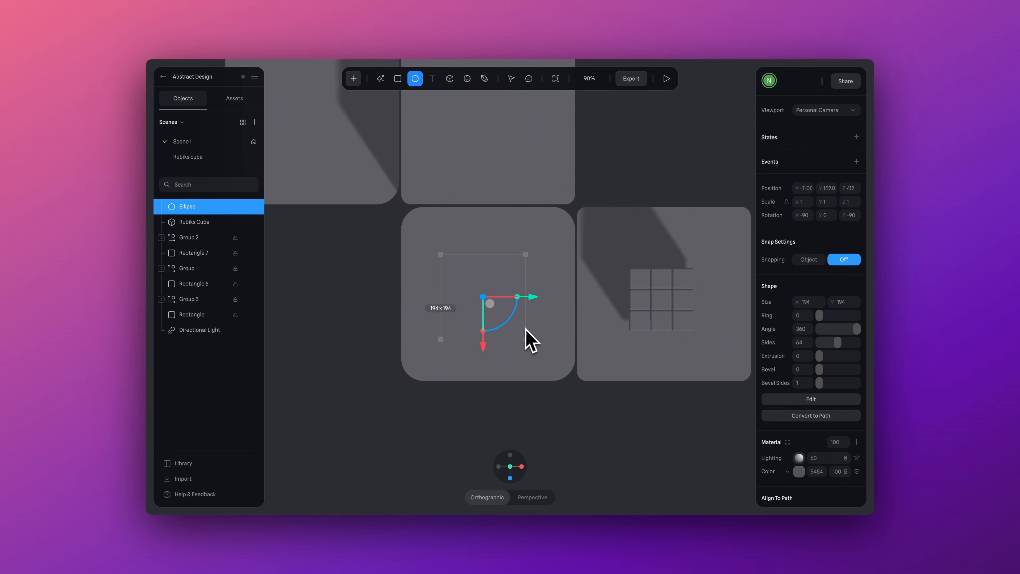
Turn the circle into a white ring with a Ring value of 87 and a size of about 211 × 211
click(799, 471)
click(769, 487)
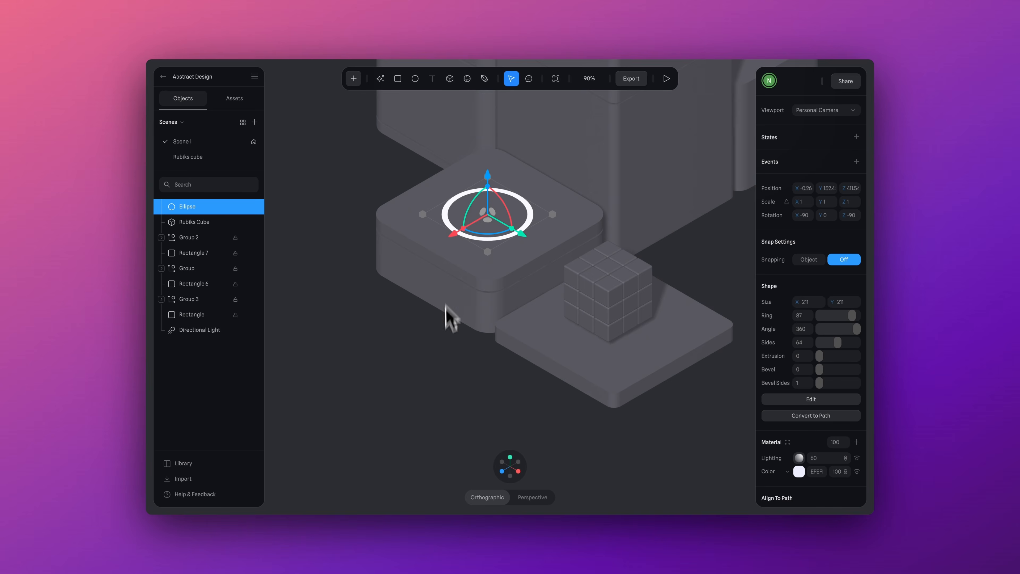
click(449, 346)
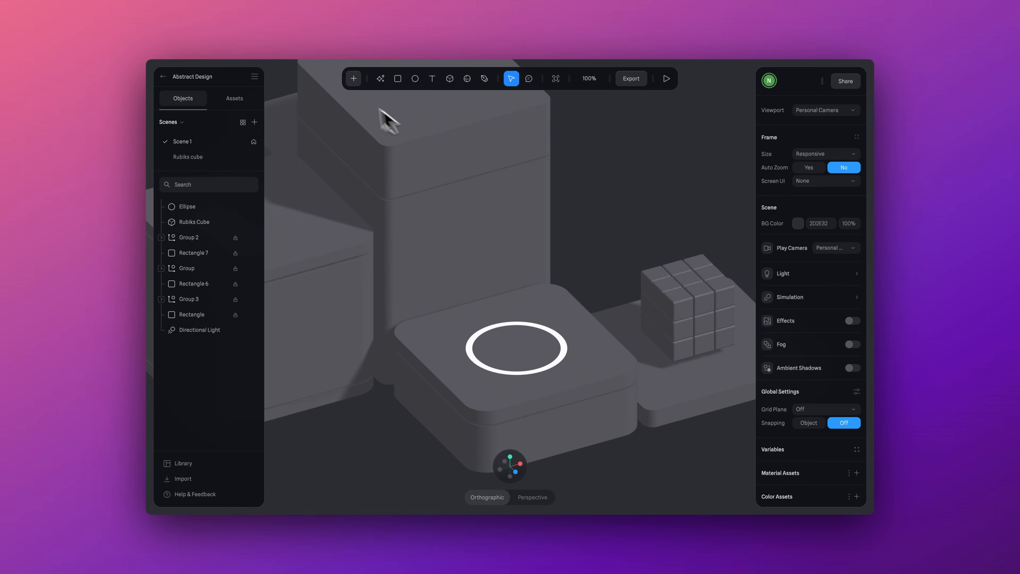
Add a pyramid inside the white ring, enlarge it to about 189 units per side, and centre it at about X -1.8
click(353, 79)
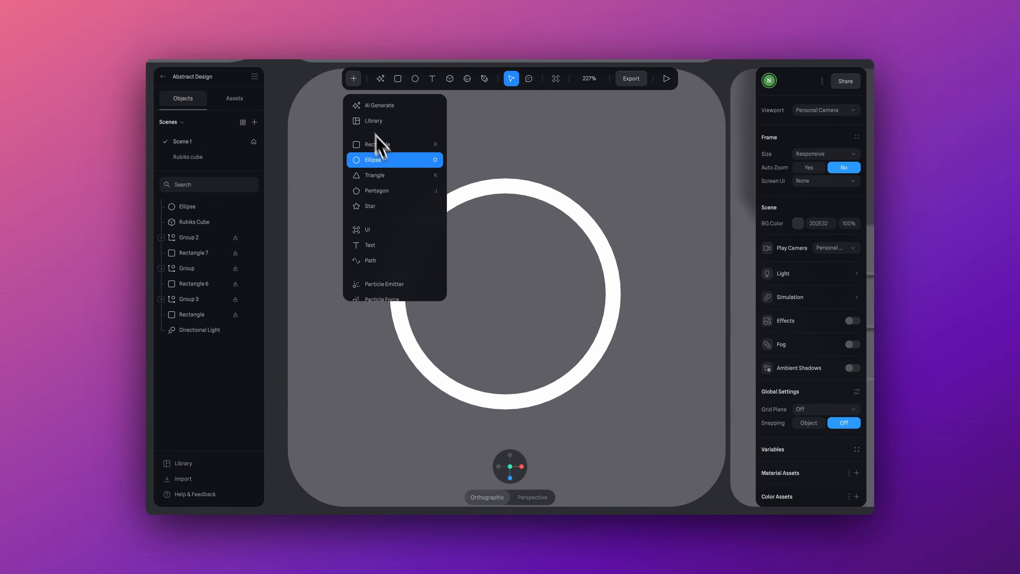
scroll(387, 157, down, 5)
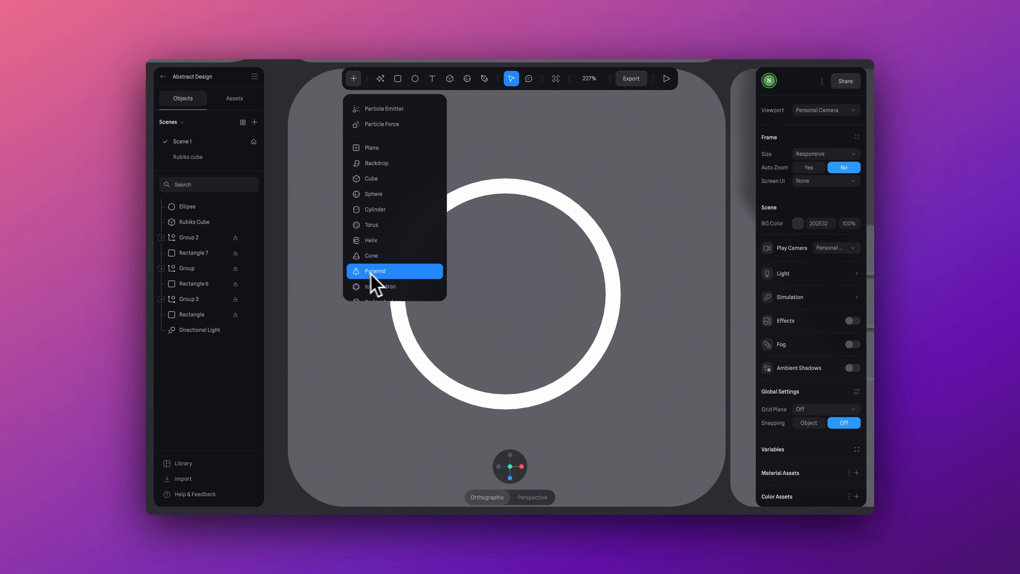
click(412, 275)
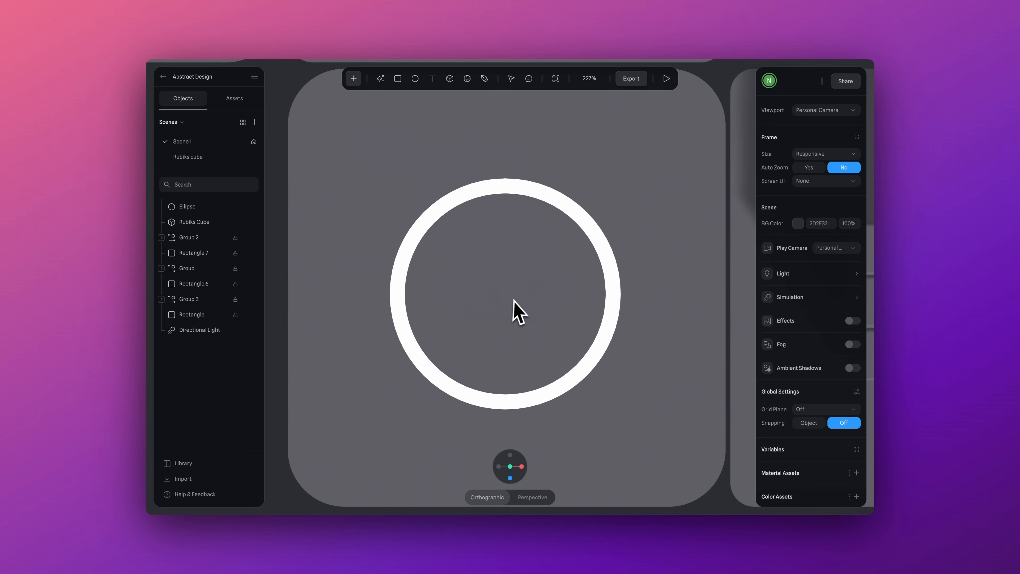
click(499, 296)
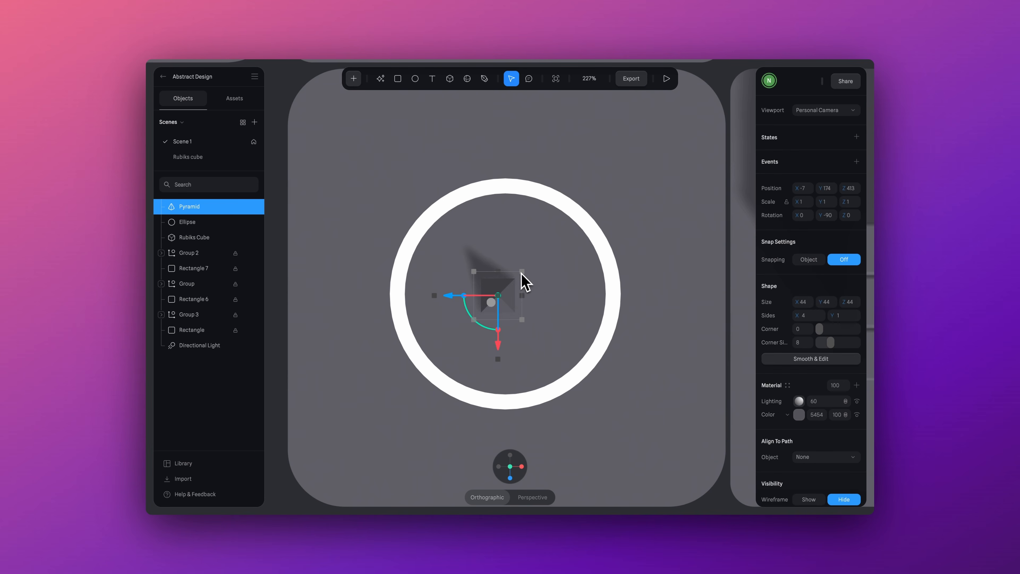
drag(522, 272, 601, 214)
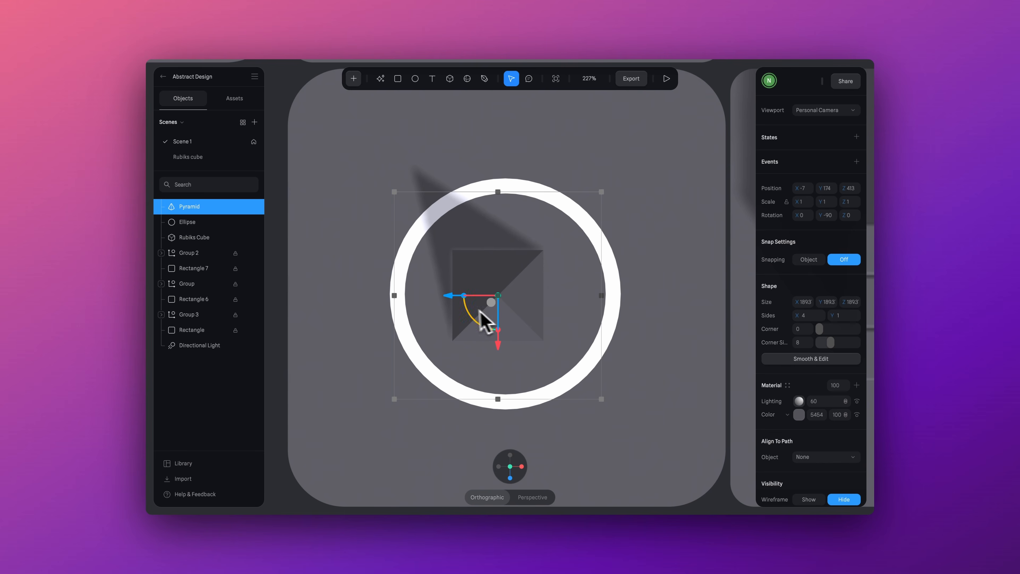
drag(453, 297, 458, 297)
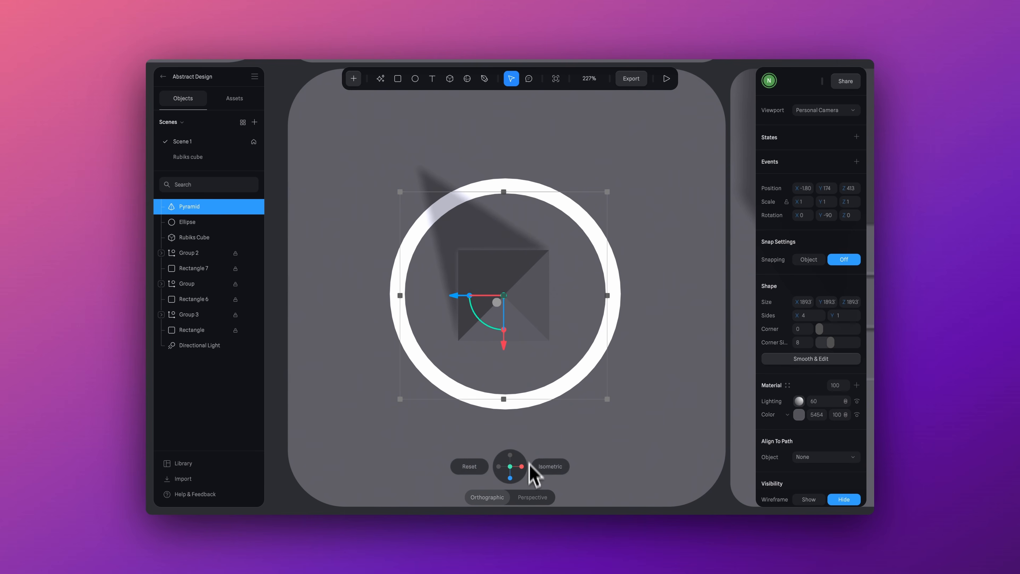
In the isometric view, raise the pyramid well above the ring and scale its height to 0.80
click(544, 472)
scroll(505, 284, down, 5)
drag(507, 264, 507, 147)
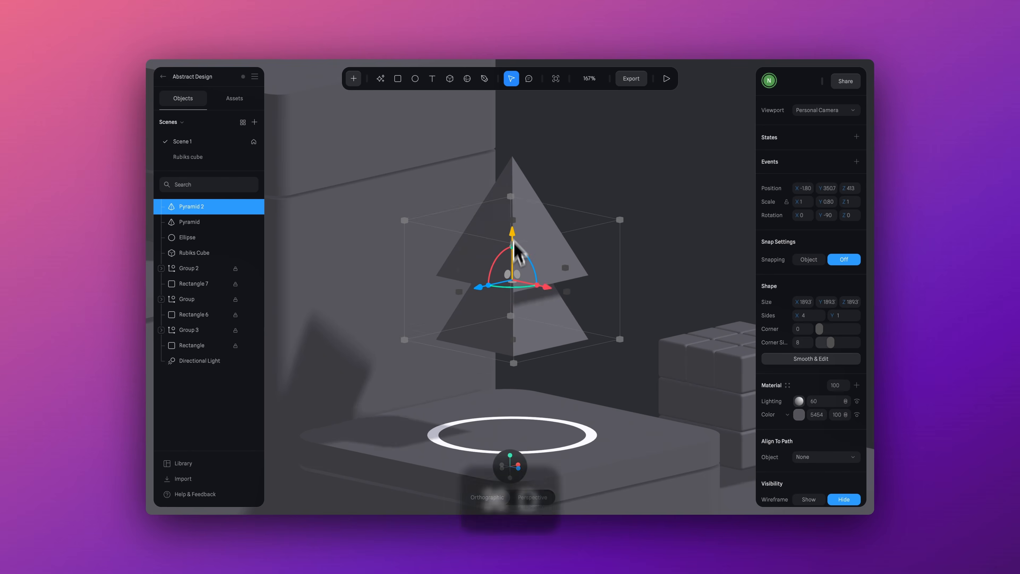
Duplicate the pyramid, flip the copy 180° about X, and lower it beneath the original to form a diamond
drag(510, 237, 518, 293)
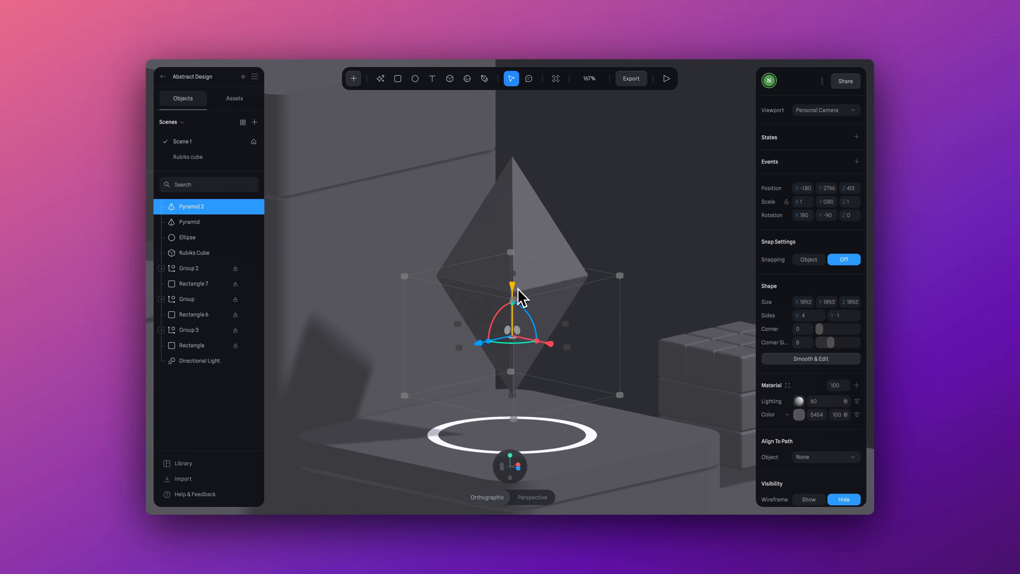
click(697, 263)
alt+drag(697, 263, 616, 264)
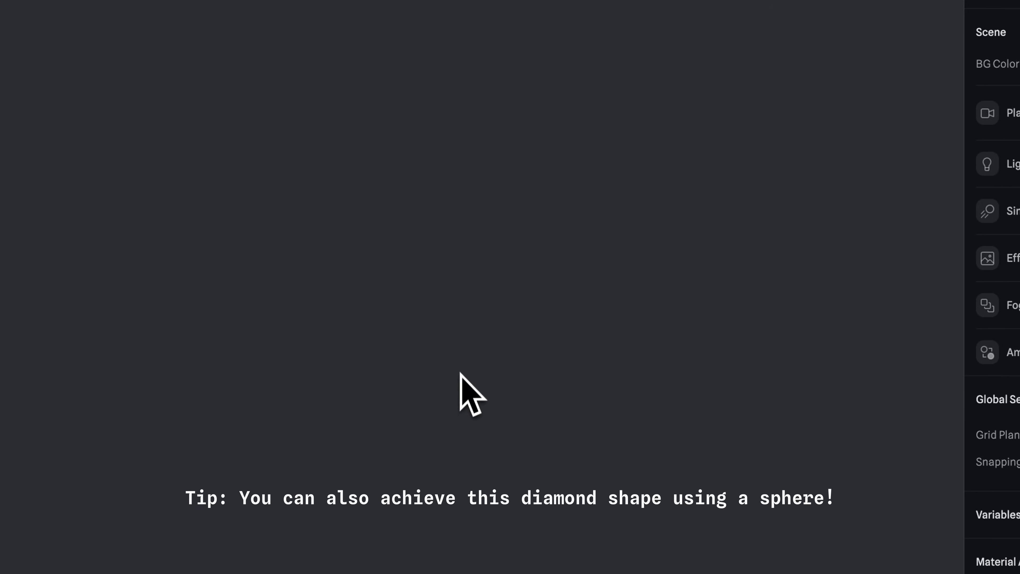
Add a sphere to the empty scene, enlarge it to about 428.8 units, and set its sides to X 4 and Y 2
click(453, 365)
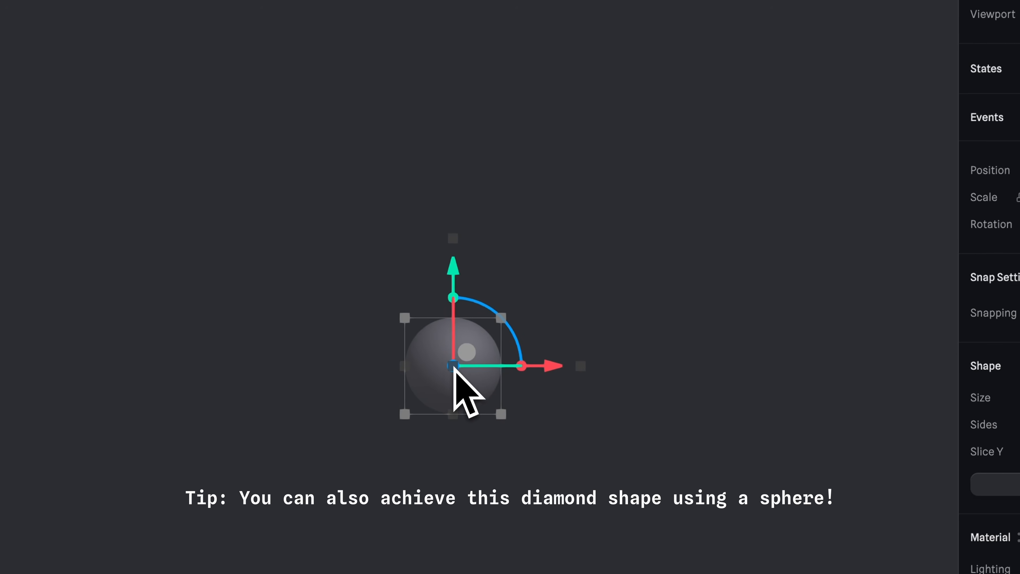
drag(500, 333, 609, 204)
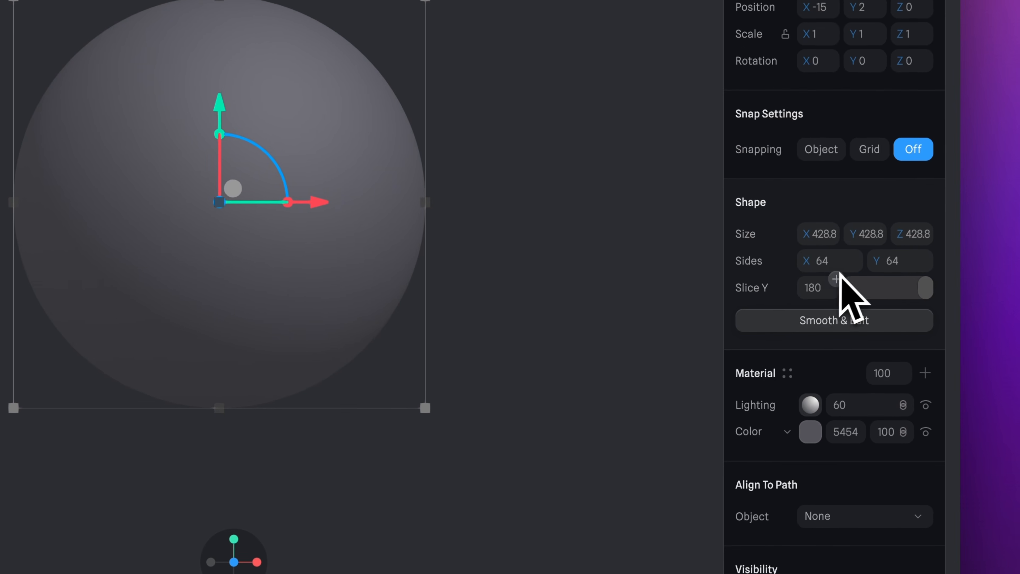
click(811, 317)
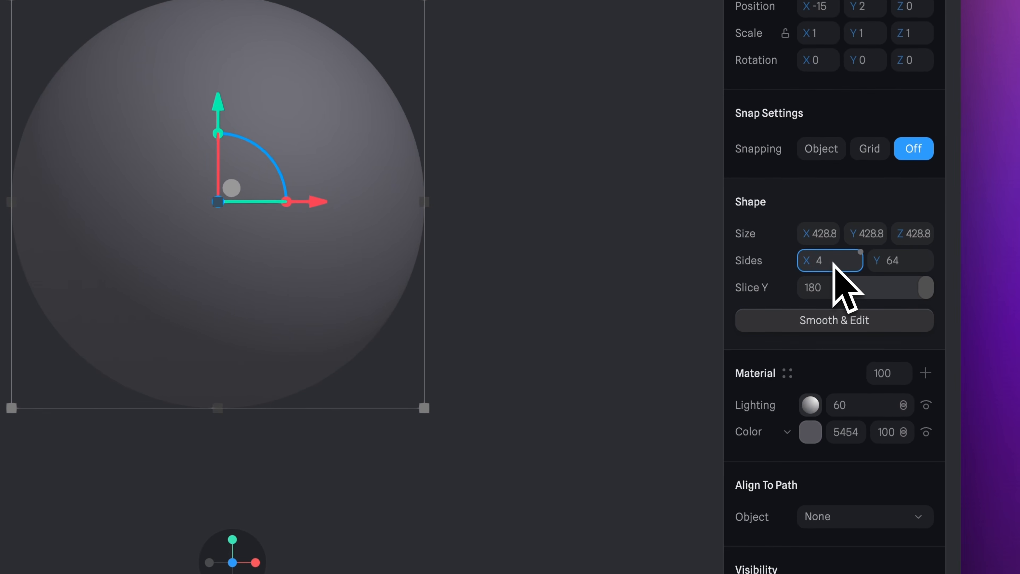
key(Return)
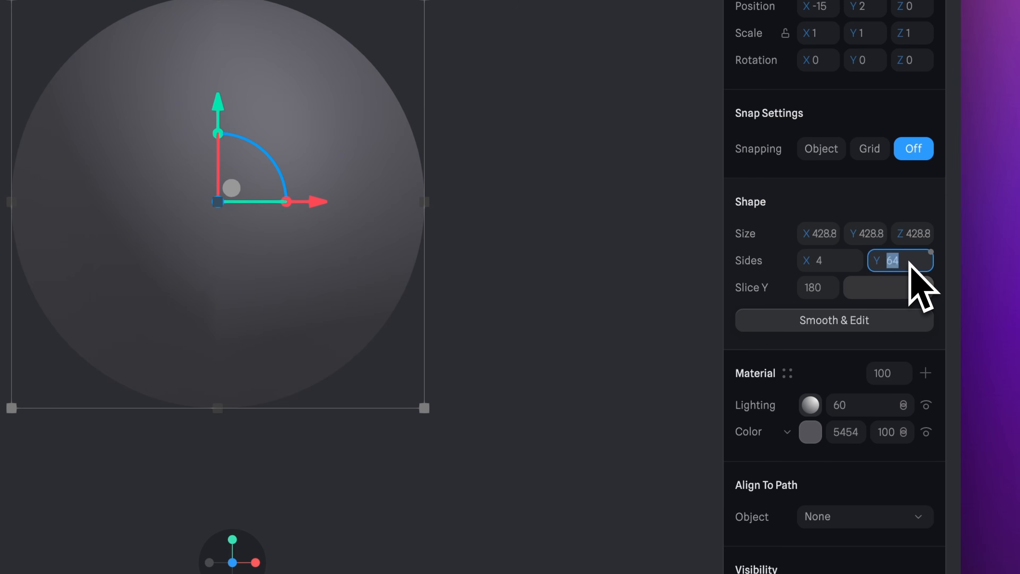
text(2)
key(Return)
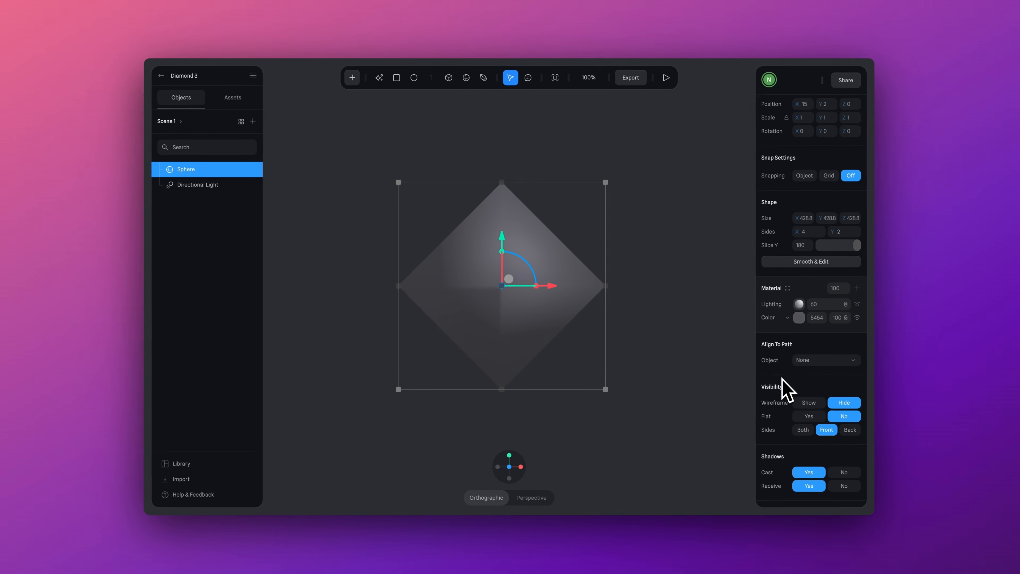
Turn on flat shading for the four-sided sphere and inspect the diamond in the isometric view and from other angles
scroll(785, 389, down, 2)
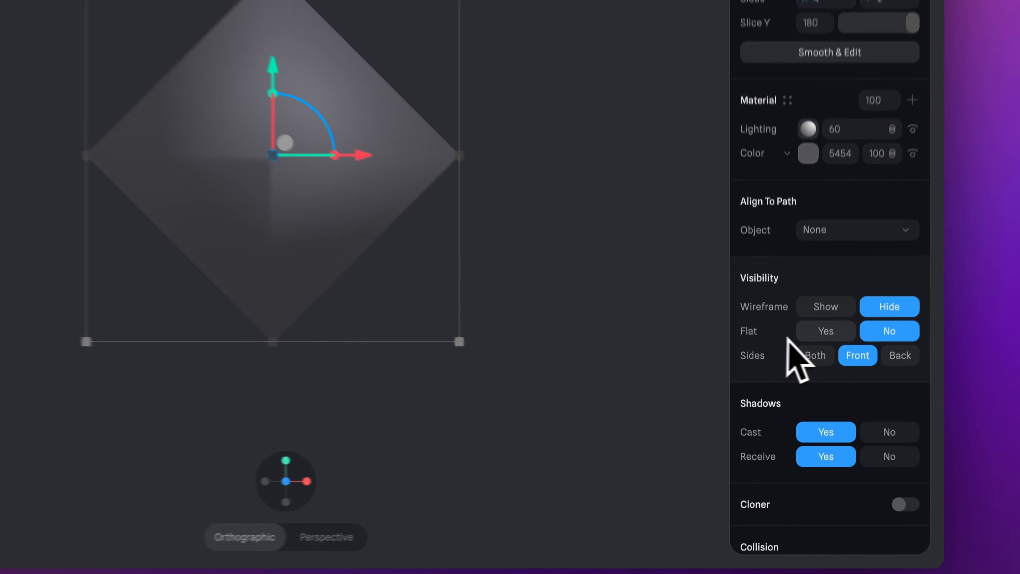
click(809, 383)
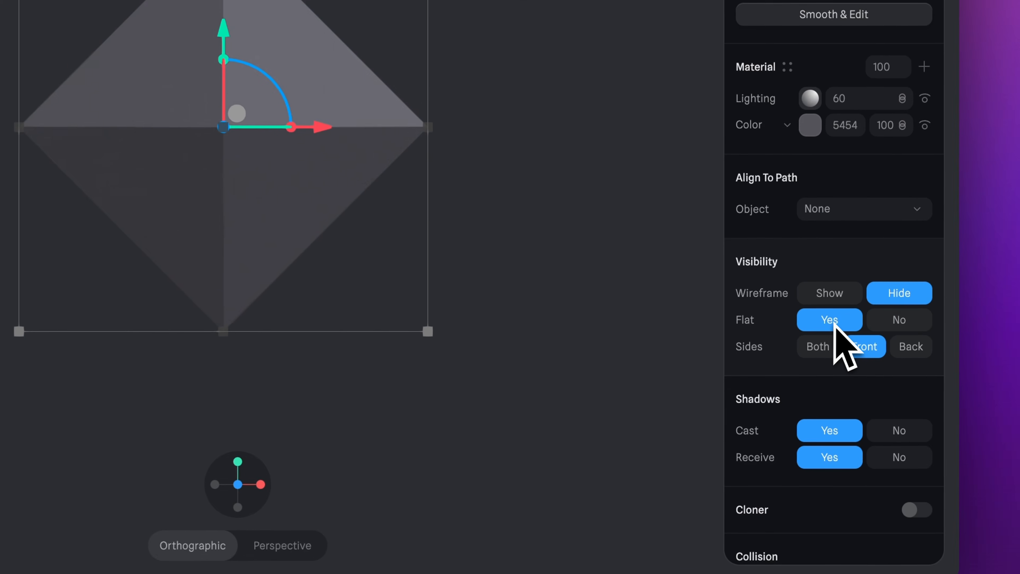
click(548, 267)
mouse_move(298, 489)
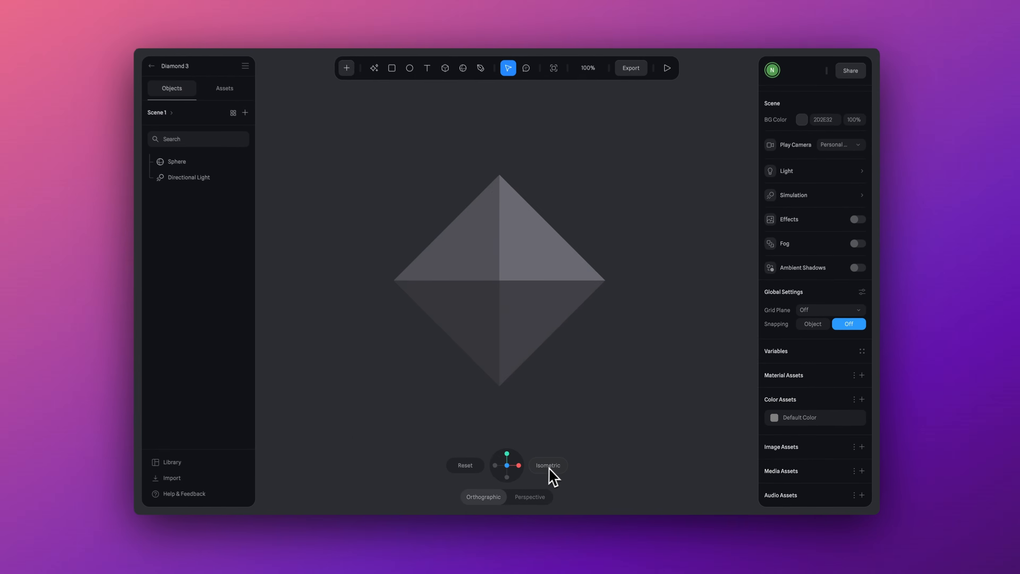
click(549, 468)
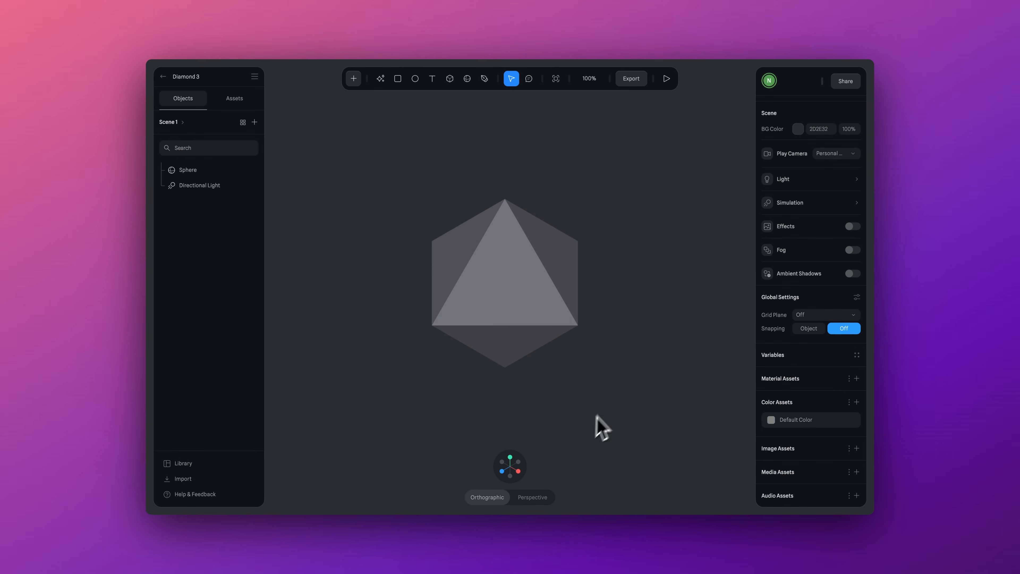
alt+drag(611, 400, 664, 383)
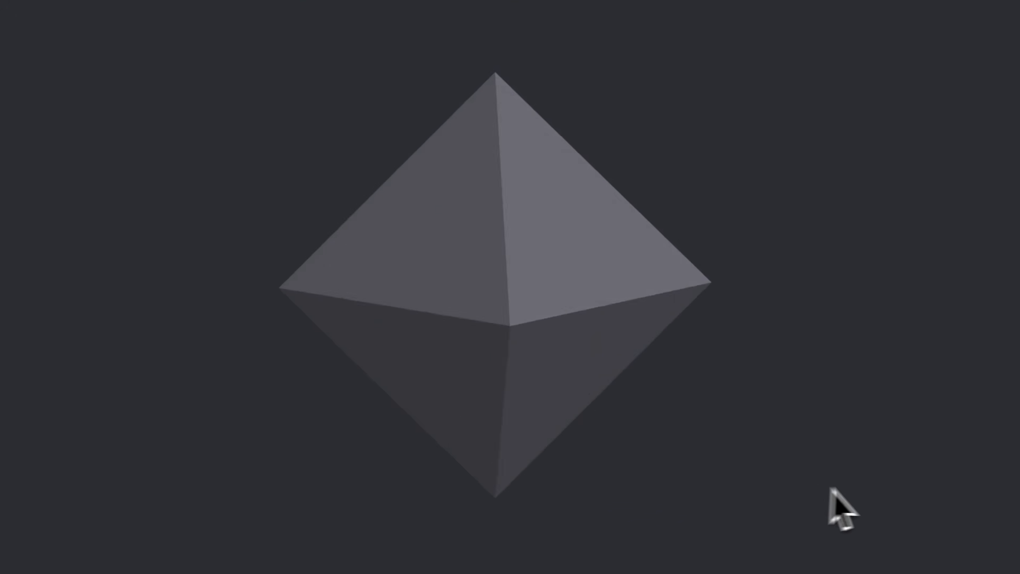
alt+drag(831, 489, 441, 336)
In the Abstract Design file, draw a rectangle about 32 × 119 below the ring and colour it white
click(398, 79)
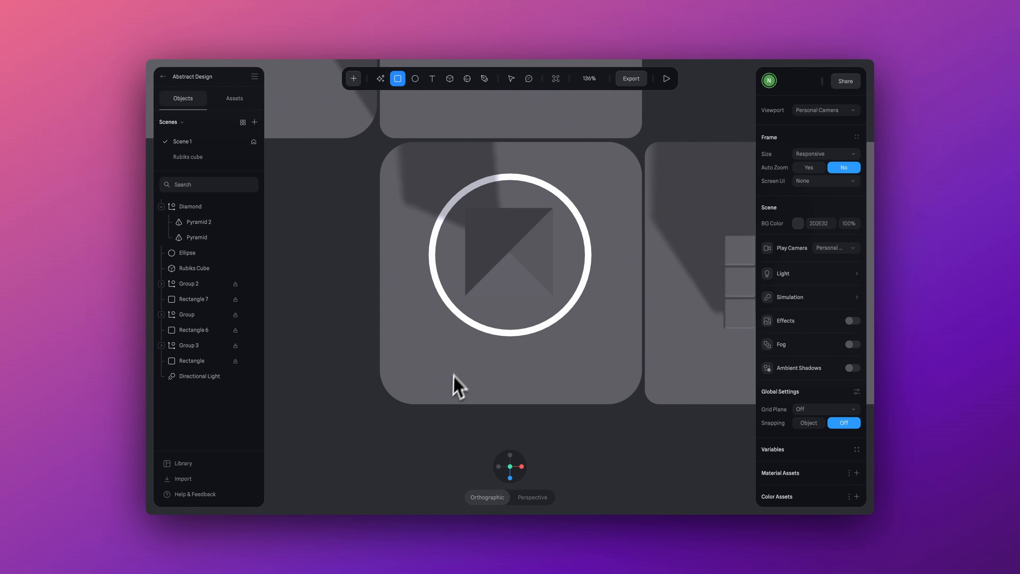
drag(454, 372, 517, 396)
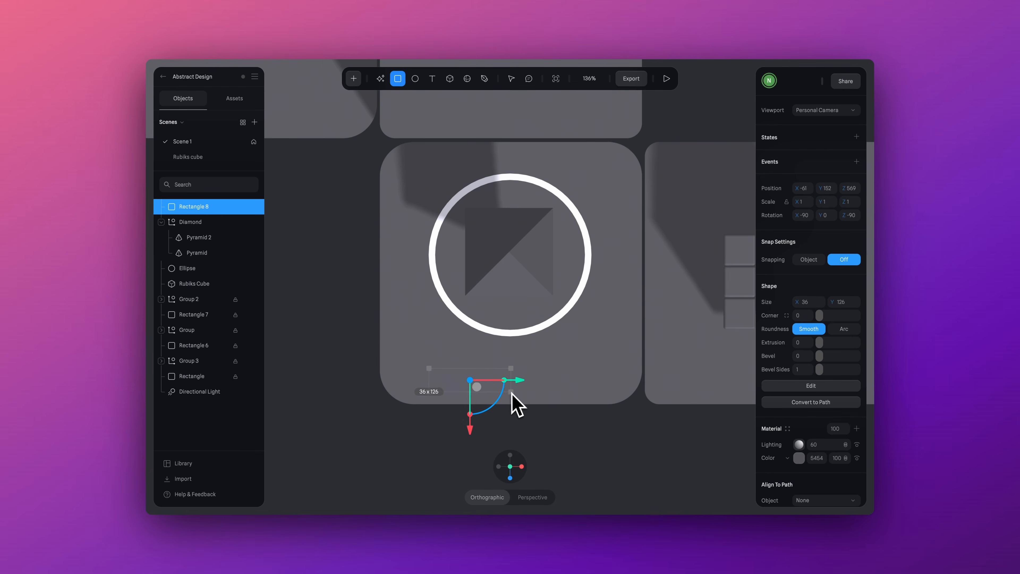
click(799, 458)
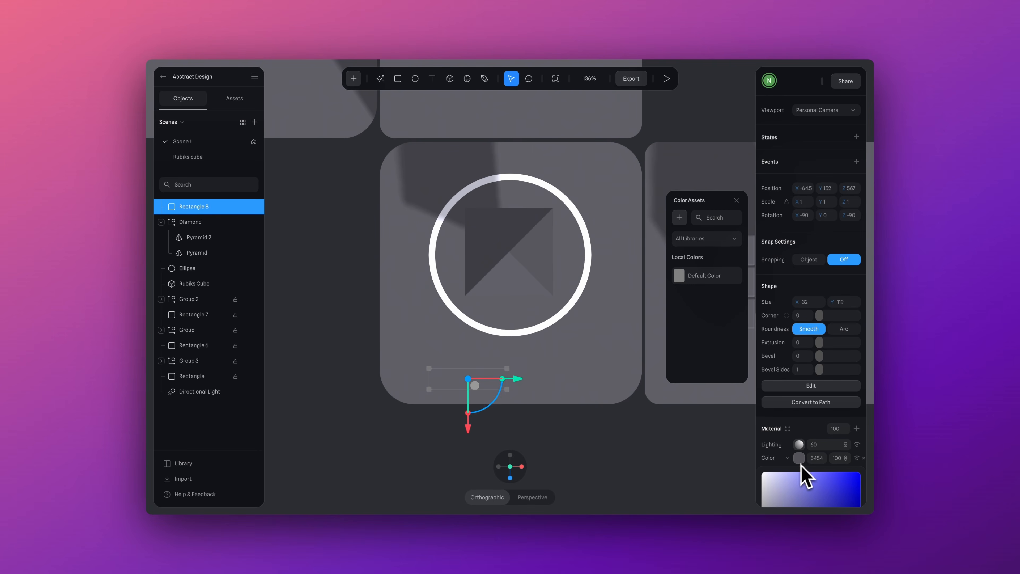
drag(786, 494, 764, 473)
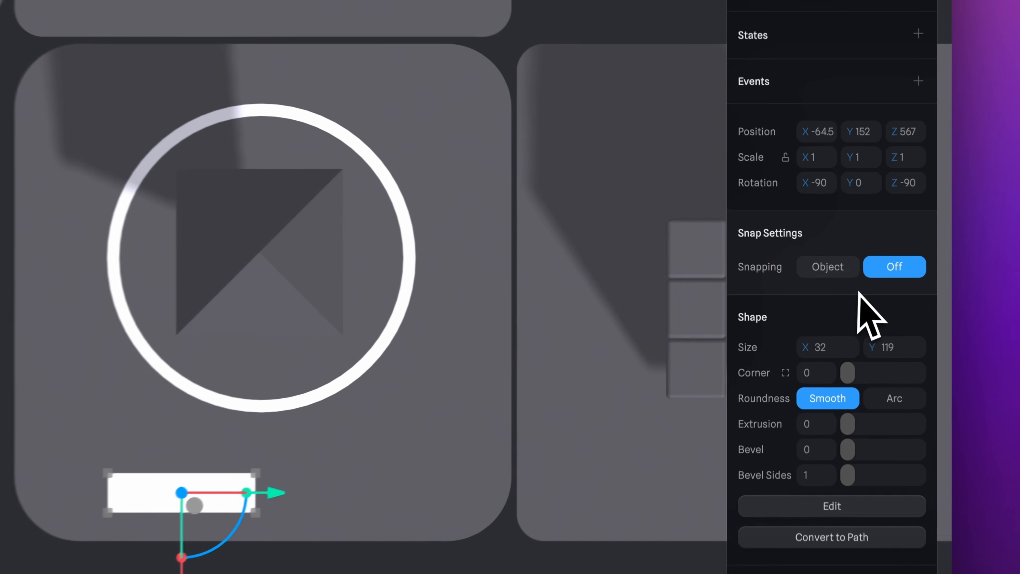
Enable object snapping, align the white bar below the ring, and place a copy beside it with a small gap
click(809, 260)
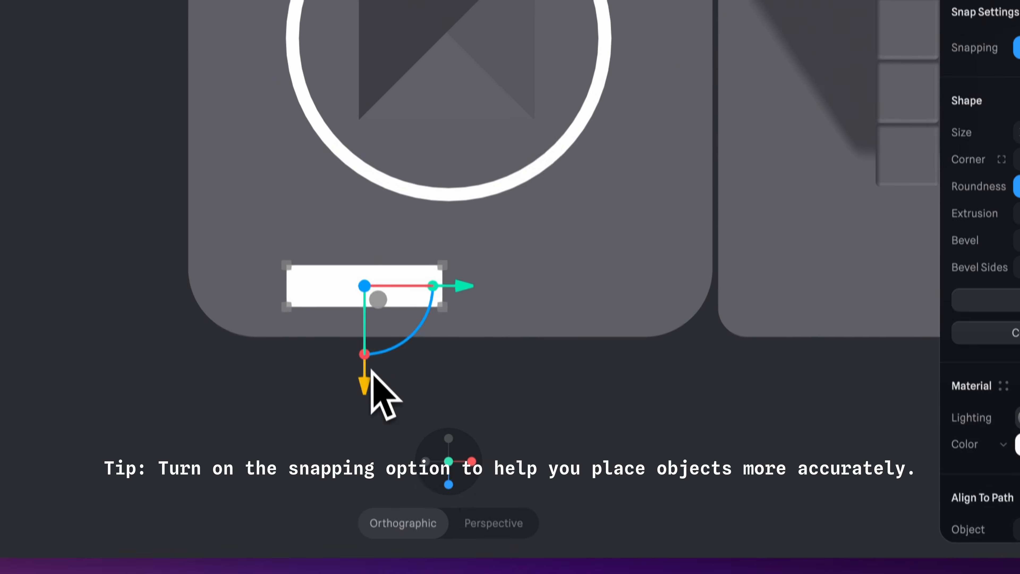
mouse_move(371, 450)
mouse_down()
mouse_move(370, 435)
mouse_move(370, 445)
mouse_up()
alt+drag(457, 354, 621, 355)
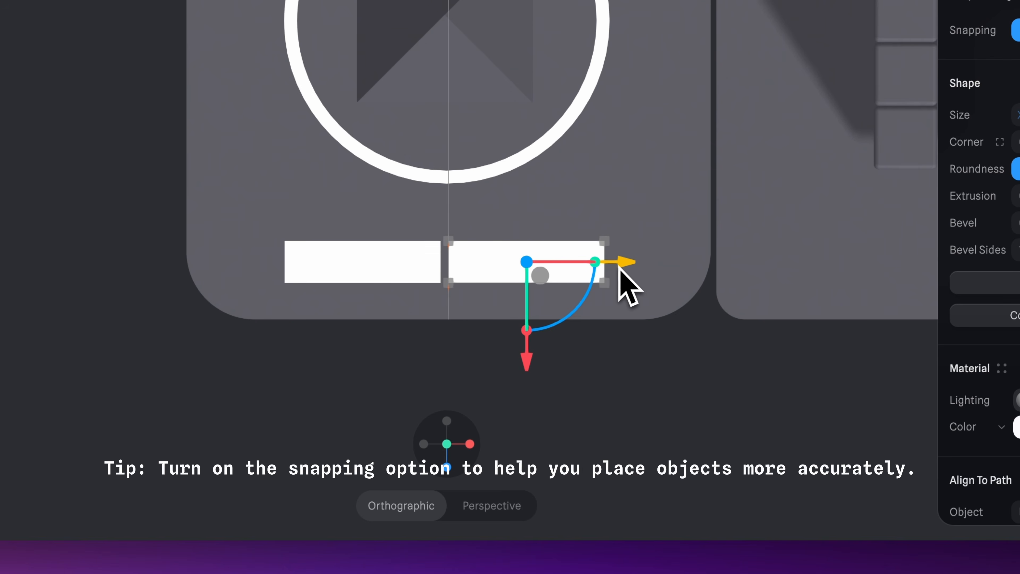
drag(574, 250, 556, 246)
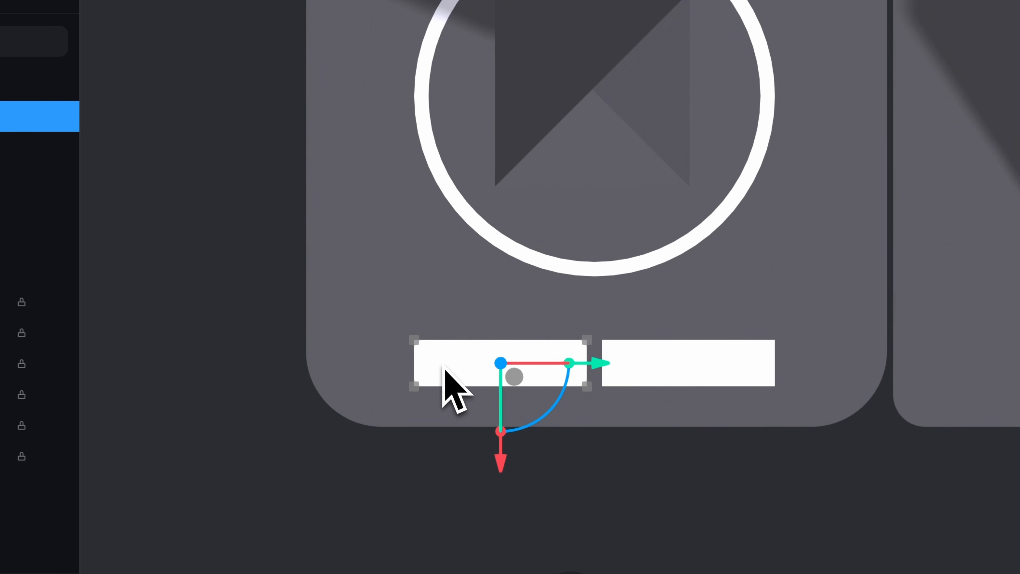
Round the outer corner points of the two white bars, using a corner value of 200
double_click(443, 365)
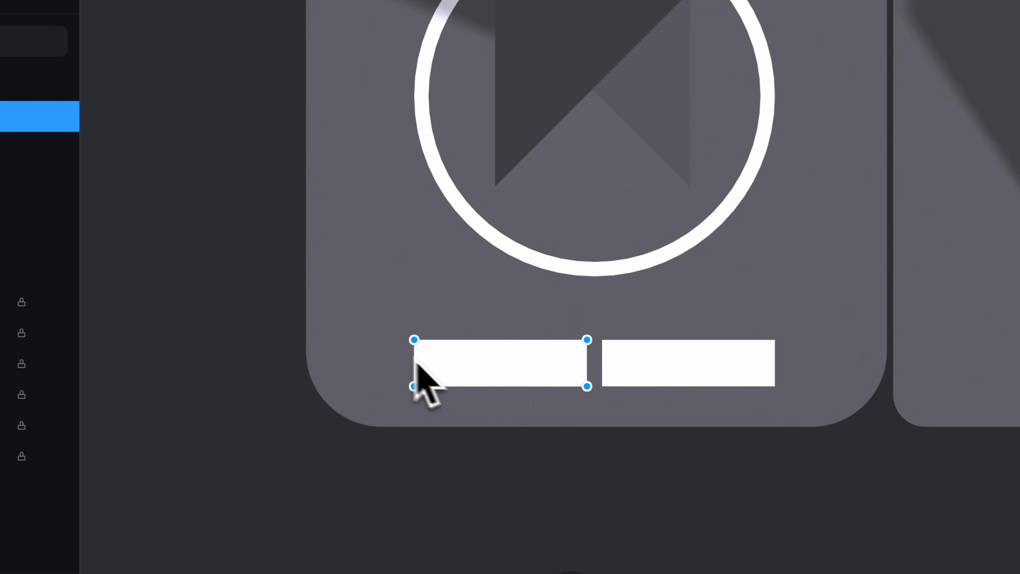
drag(375, 311, 433, 405)
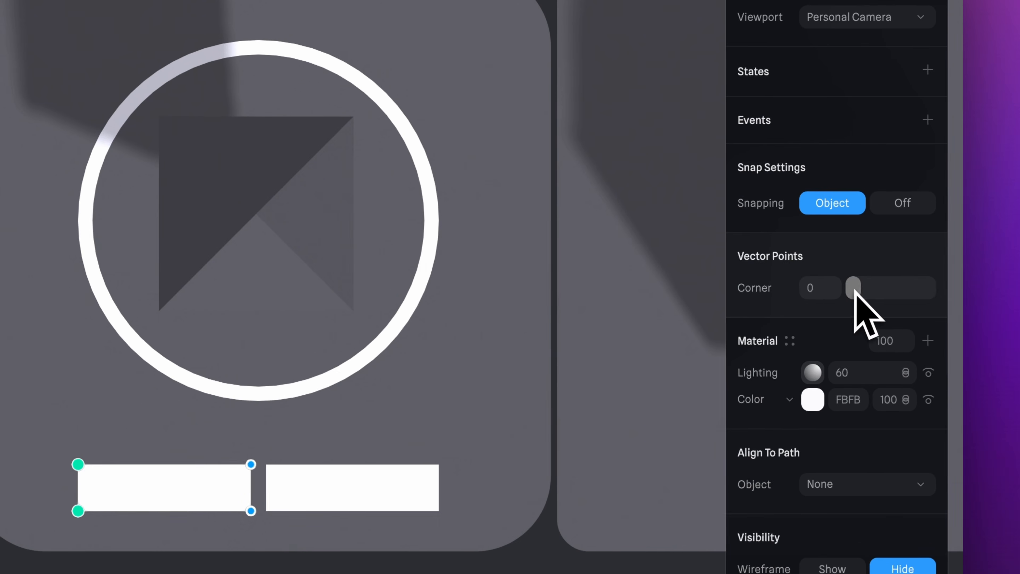
drag(856, 290, 932, 292)
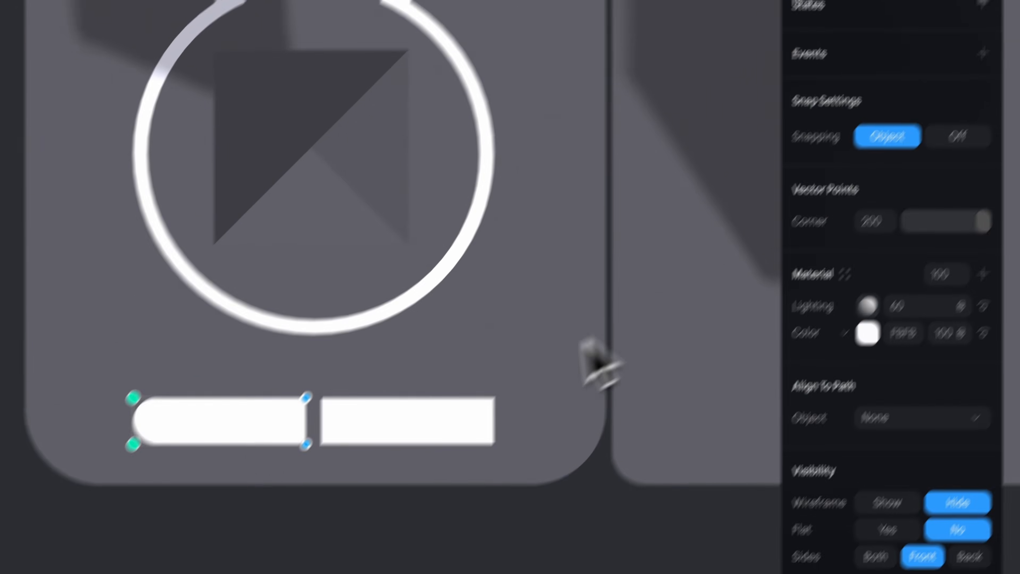
key(Escape)
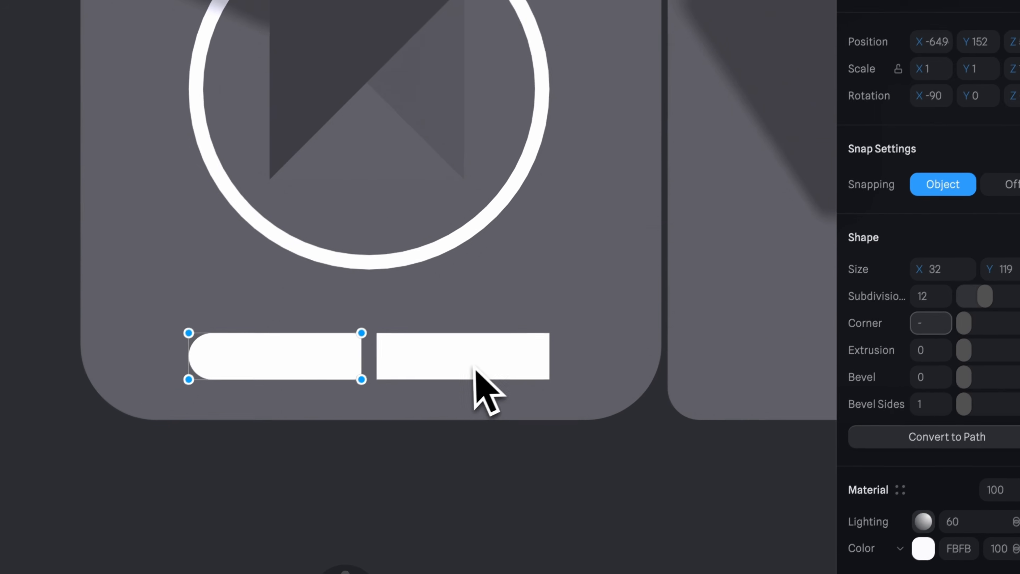
click(506, 359)
double_click(512, 357)
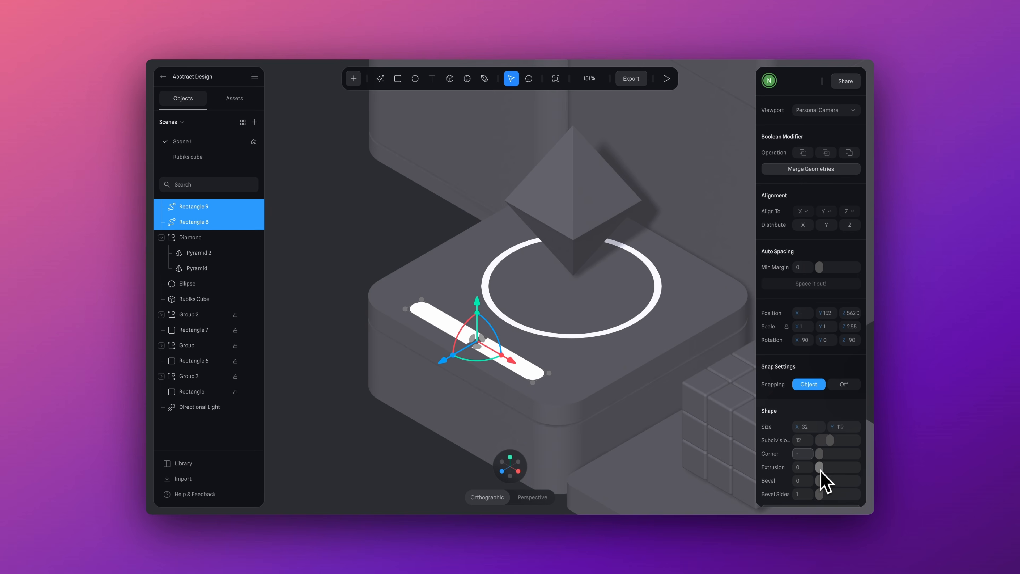
Extrude both white bars slightly and set the roundness of the pill on the block's front face to Arc
drag(819, 467, 821, 468)
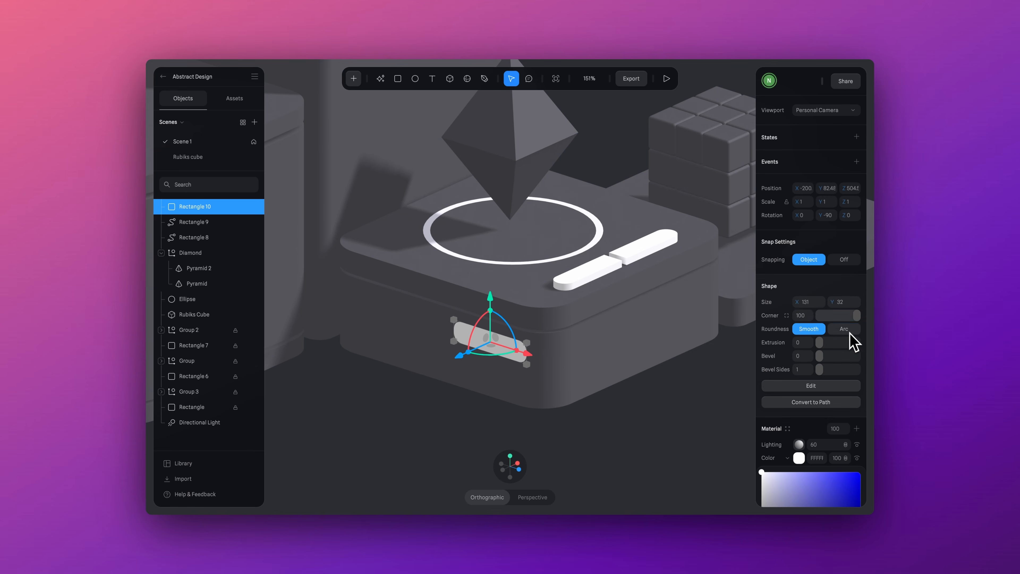
click(845, 329)
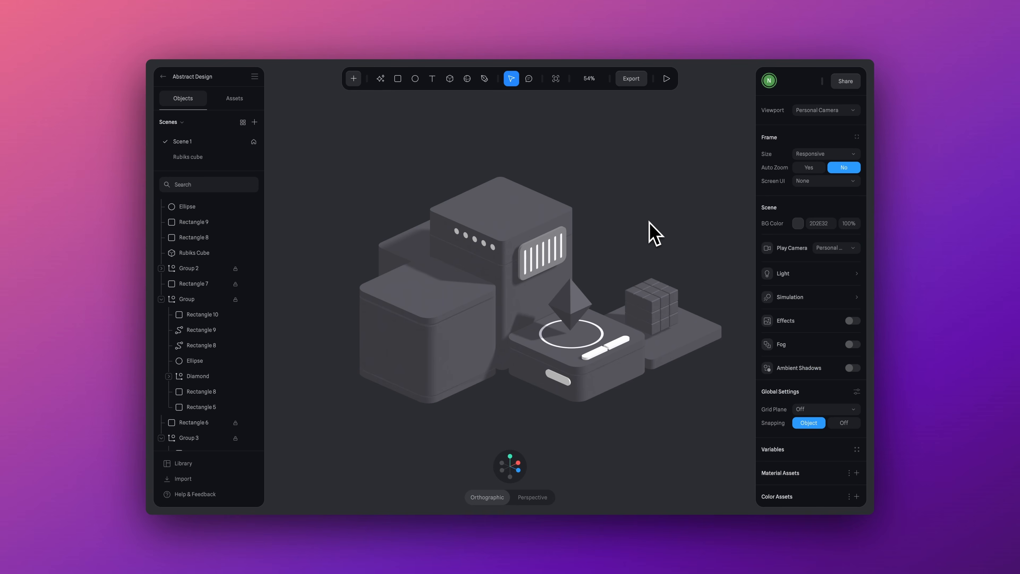
Shift the grey rounded slab back on the tall block's top, duplicate it, and move the copy directly behind it
mouse_move(653, 229)
right_down()
mouse_move(598, 228)
mouse_move(633, 230)
right_up()
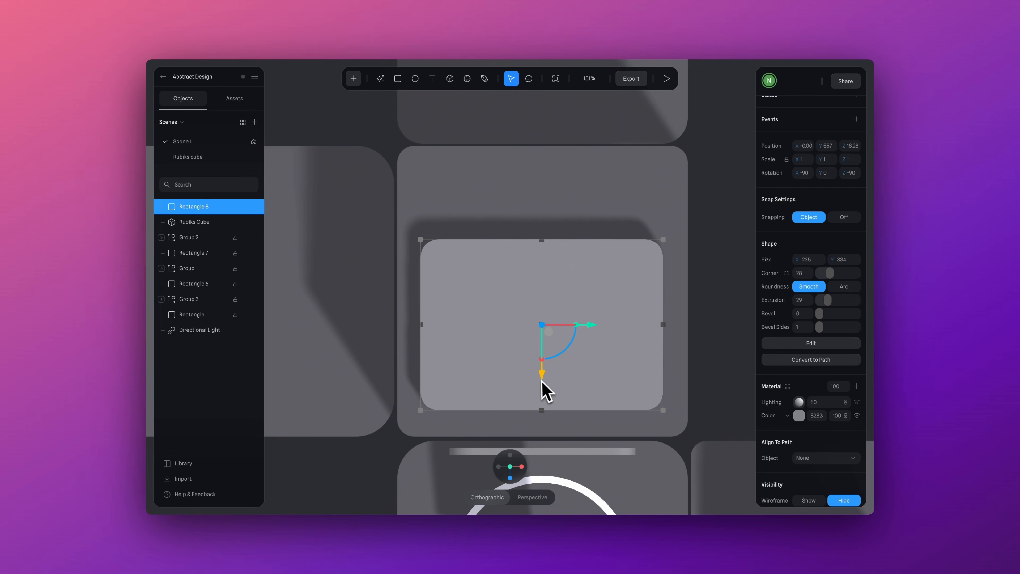
drag(543, 381, 544, 365)
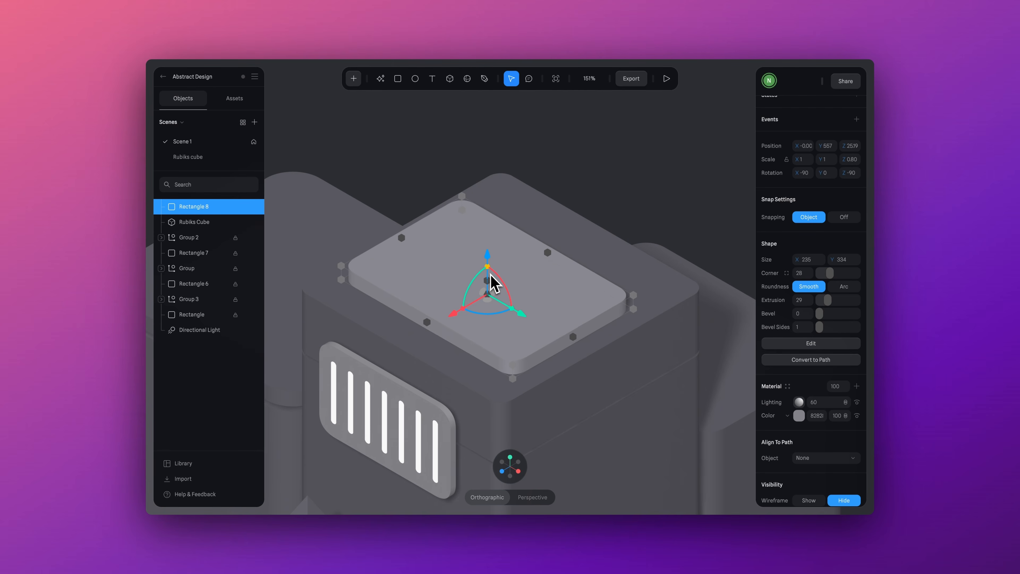
key(super+d)
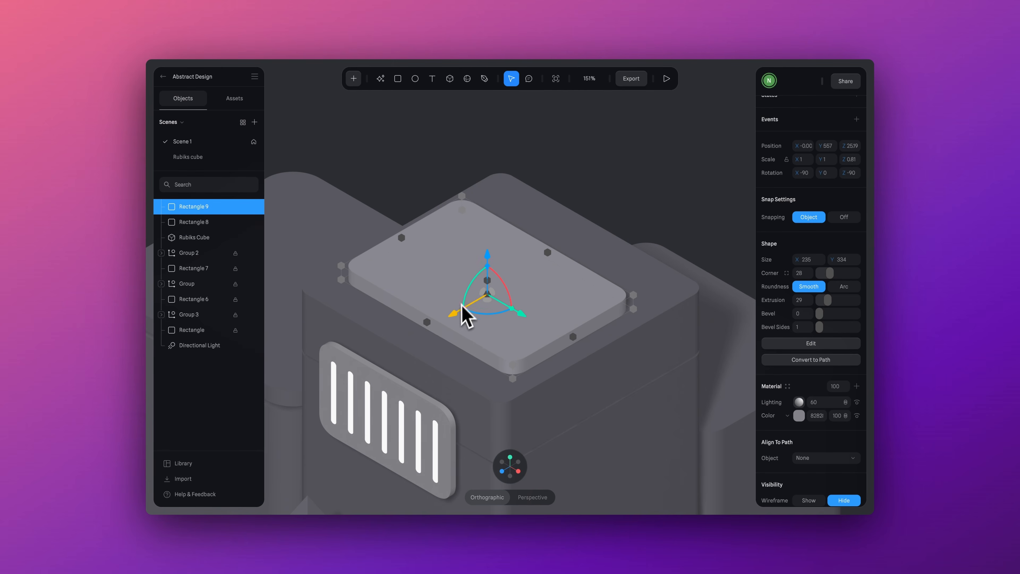
drag(463, 314, 579, 245)
Group the copied slab and rotate the group 70° about X so it stands like an open laptop lid
key(super+g)
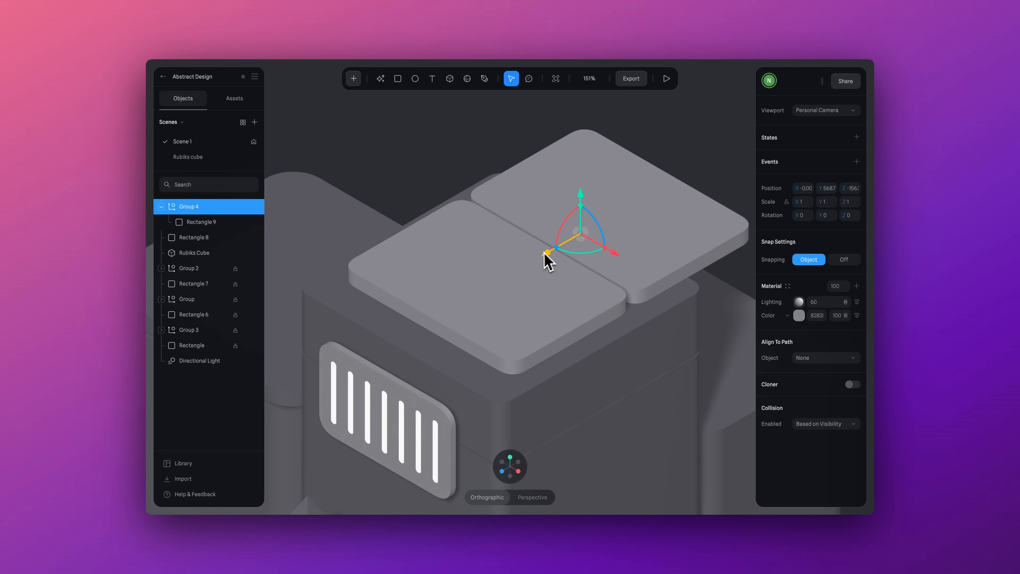
scroll(522, 265, down, 5)
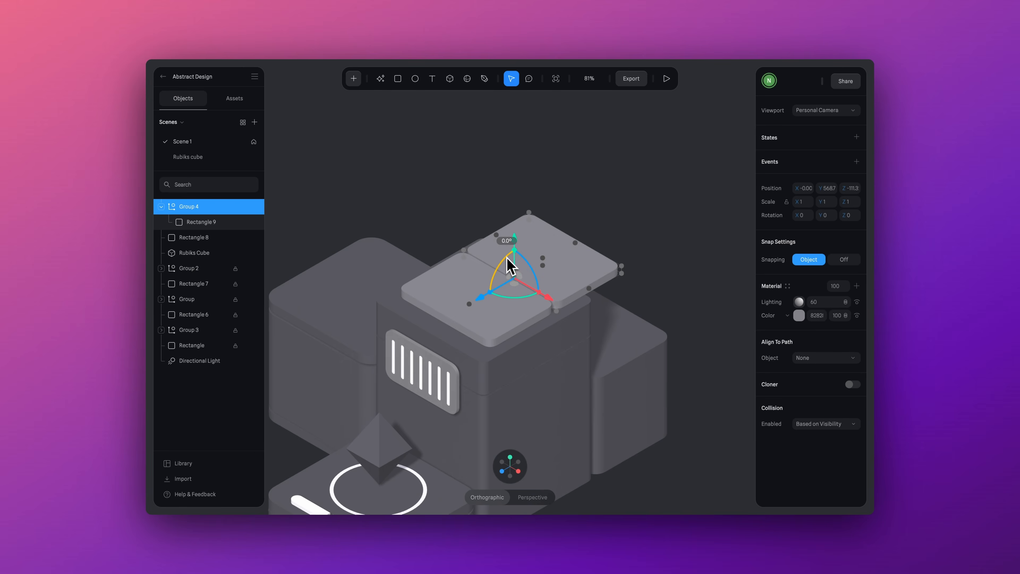
drag(509, 265, 470, 301)
scroll(486, 281, up, 5)
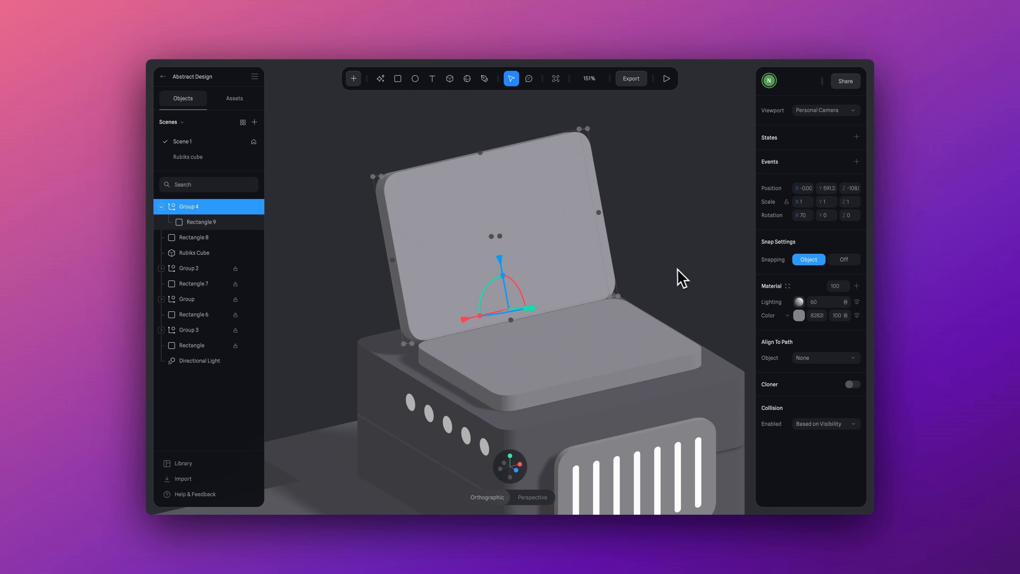
alt+drag(679, 269, 710, 264)
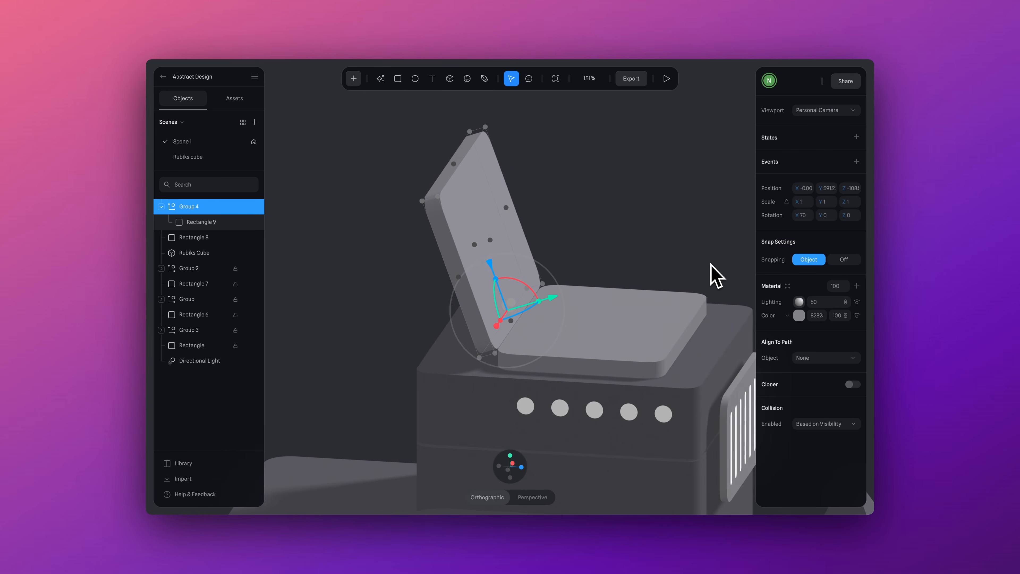
double_click(528, 239)
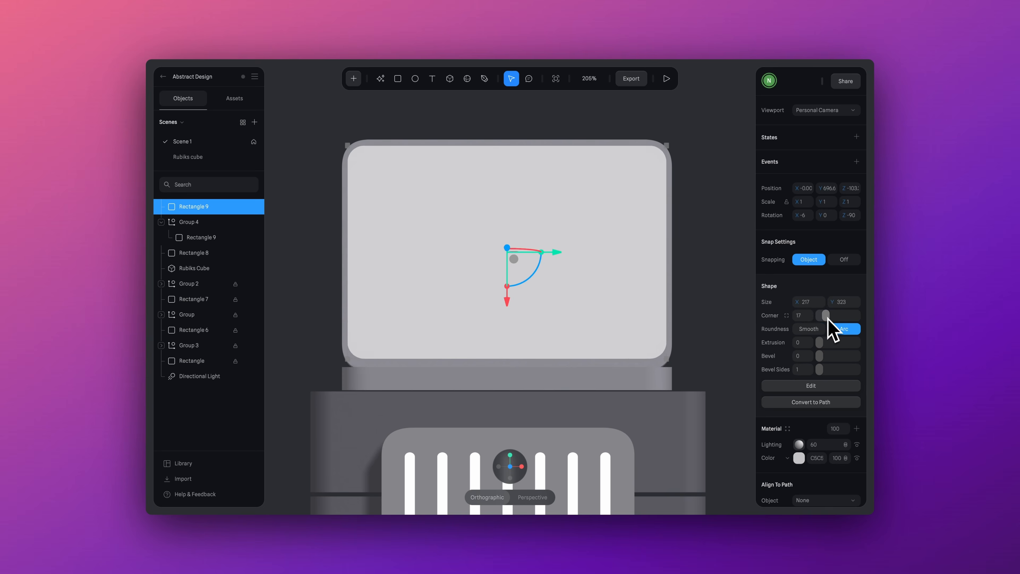
Draw a wide bar along the upper edge of the laptop screen with fully rounded corners and Smooth roundness
key(r)
mouse_move(359, 156)
mouse_down()
mouse_move(650, 188)
mouse_move(651, 178)
mouse_up()
click(844, 328)
drag(819, 316, 856, 316)
click(809, 330)
Draw a square panel in the lower-right part of the laptop screen and round its corners
click(397, 80)
shift+drag(651, 342, 505, 198)
drag(819, 316, 829, 316)
Duplicate the square panel to its left and resize the copies into a taller panel stacked above a shorter one
alt+drag(530, 268, 384, 269)
drag(507, 270, 502, 270)
mouse_move(457, 342)
mouse_down()
mouse_move(457, 272)
mouse_move(456, 311)
mouse_up()
drag(440, 265, 440, 285)
click(445, 253)
drag(444, 272, 444, 281)
Draw a circle about 109 × 109 inside the square right-hand panel and colour it white
key(o)
shift+drag(524, 211, 631, 318)
click(799, 420)
click(761, 434)
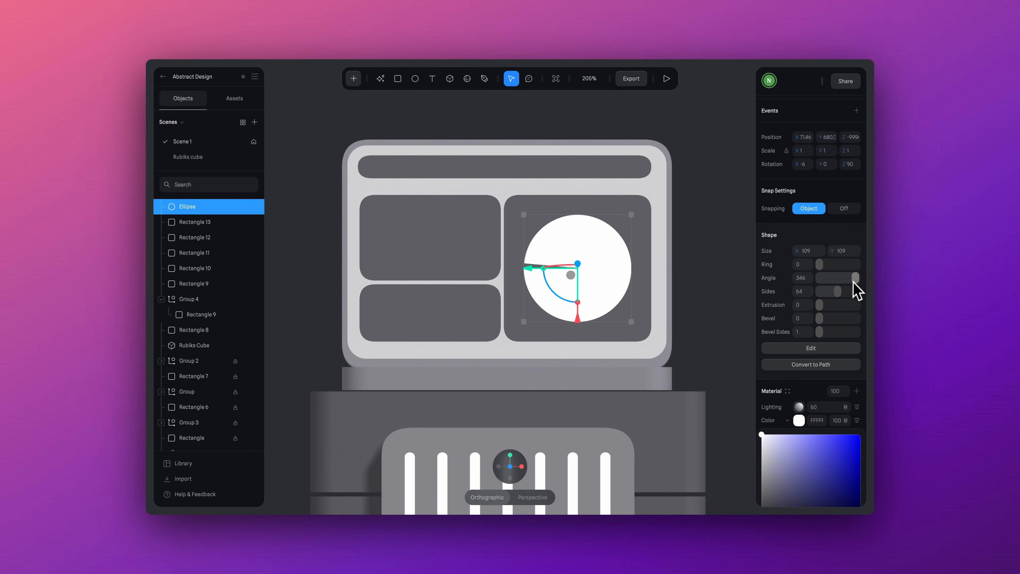
Reduce the white circle's angle to 126 to form a pie slice and flip it towards the panel's lower-right corner
drag(834, 283, 868, 283)
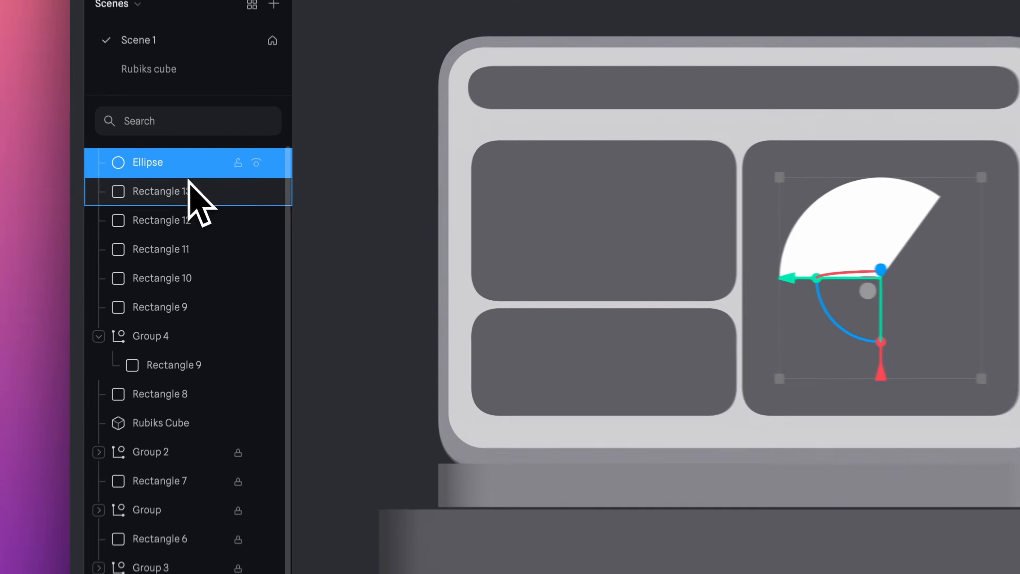
right_click(178, 165)
scroll(210, 283, down, 5)
click(253, 377)
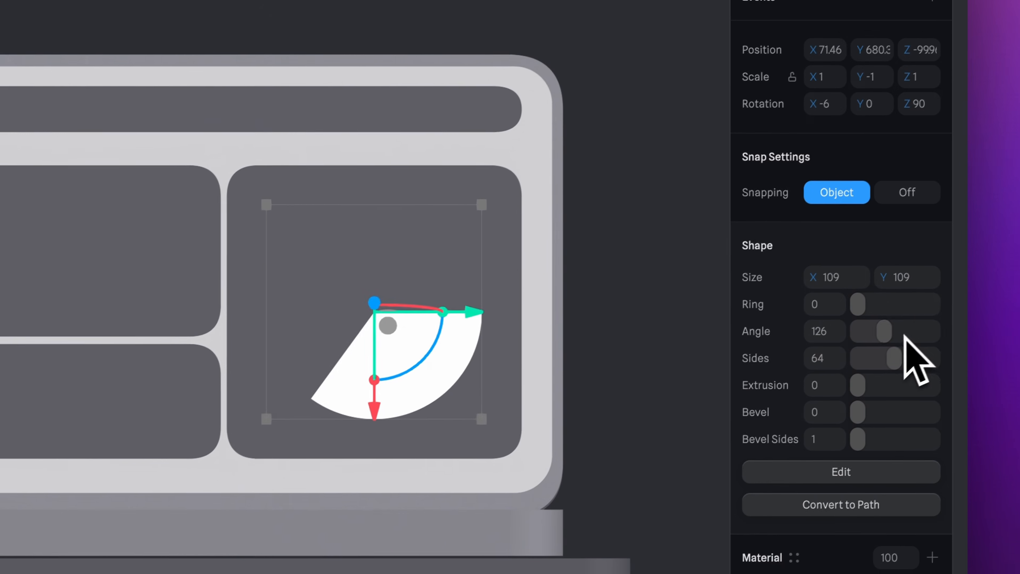
Increase the white pie chart's angle to about 287 and draw a rectangle on the laptop's base
drag(905, 336, 922, 345)
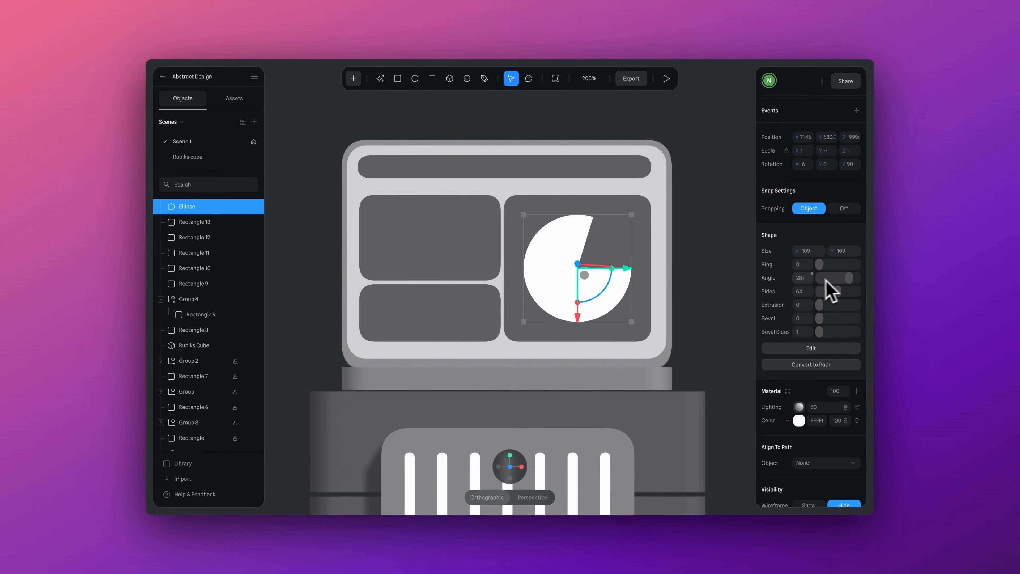
click(839, 333)
text(2)
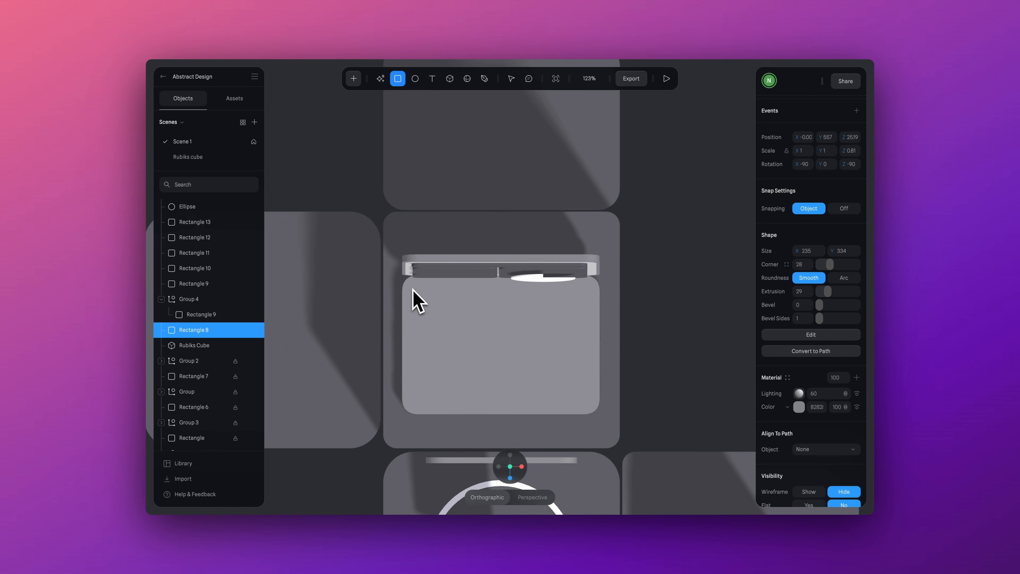
click(585, 376)
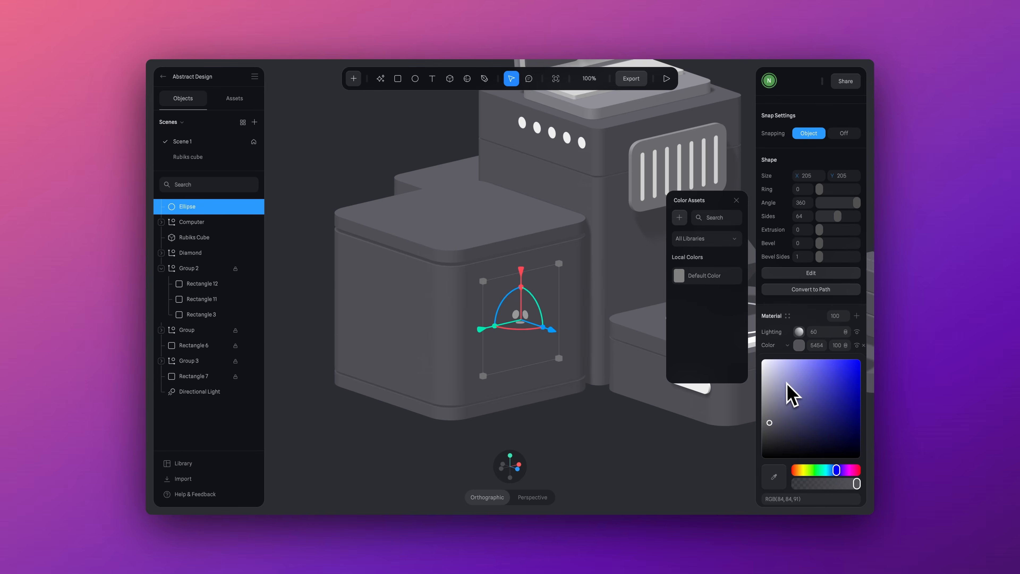
Colour the 205 × 205 circle on the block's front face grey, RGB(170,170,170), and extrude it into a disc
drag(771, 420, 762, 392)
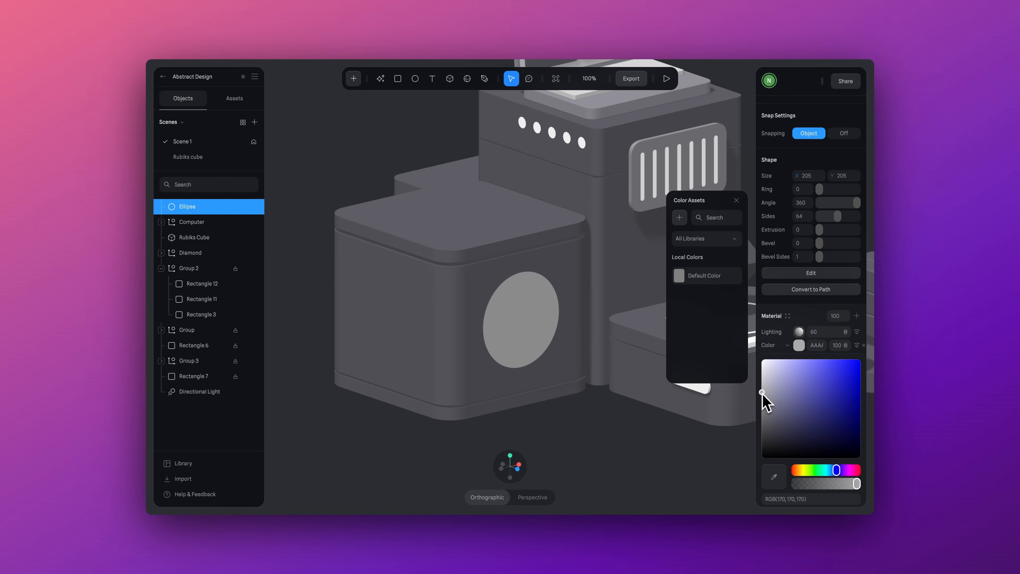
drag(819, 229, 831, 236)
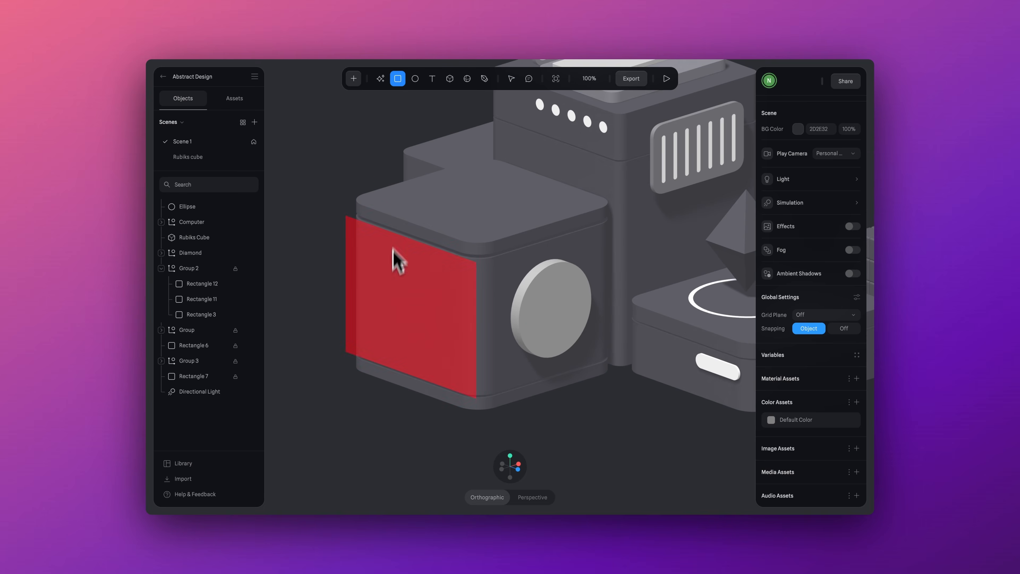
Draw a light-grey square about 182 × 182 on the block's adjacent side face, round its corners to 44 and extrude it 128
drag(379, 266, 442, 341)
click(799, 331)
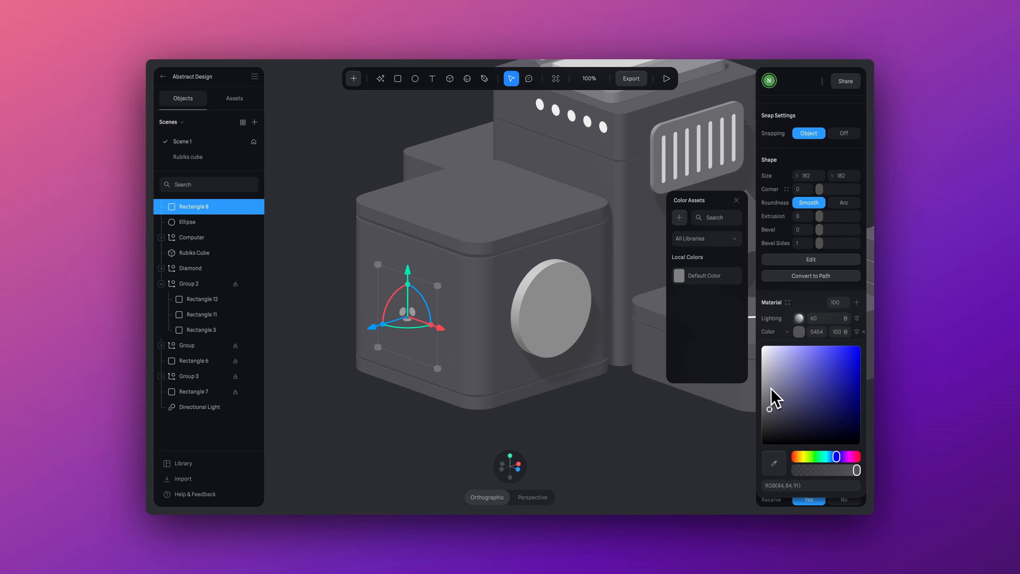
click(763, 381)
drag(413, 285, 414, 271)
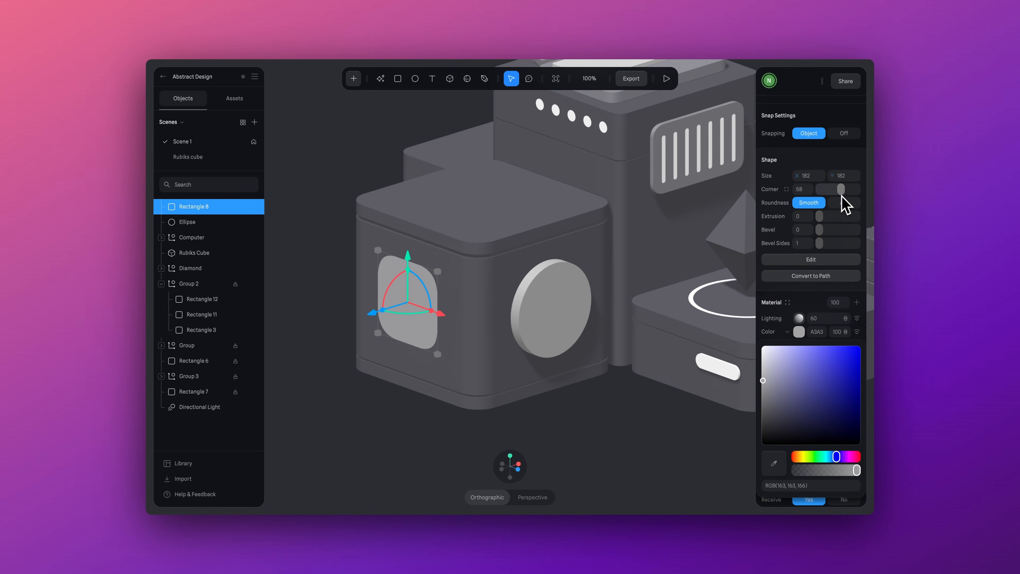
drag(841, 195, 857, 217)
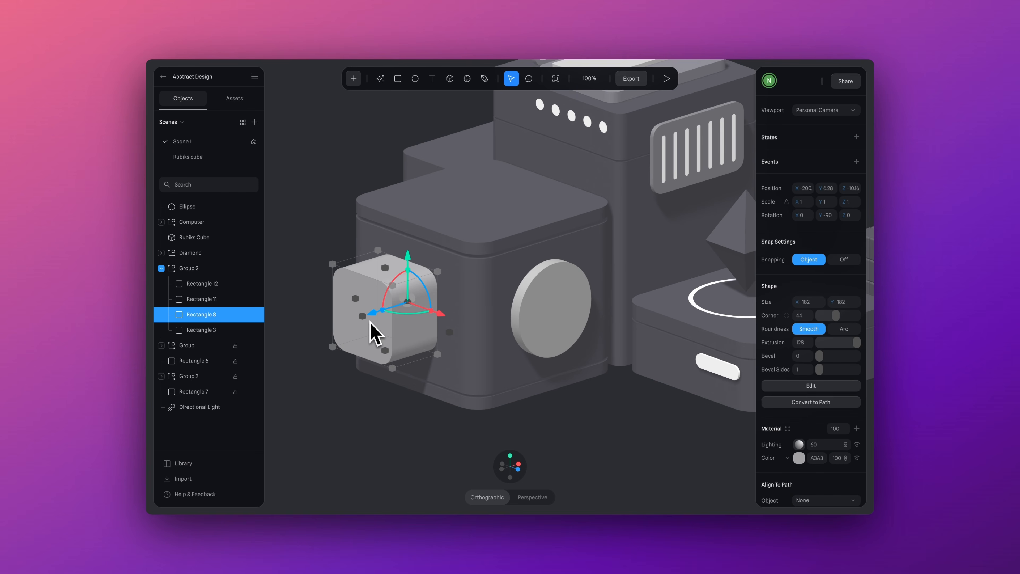
Push the rounded box into the block's side and subtract it from the block to cut an opening
drag(373, 315, 396, 308)
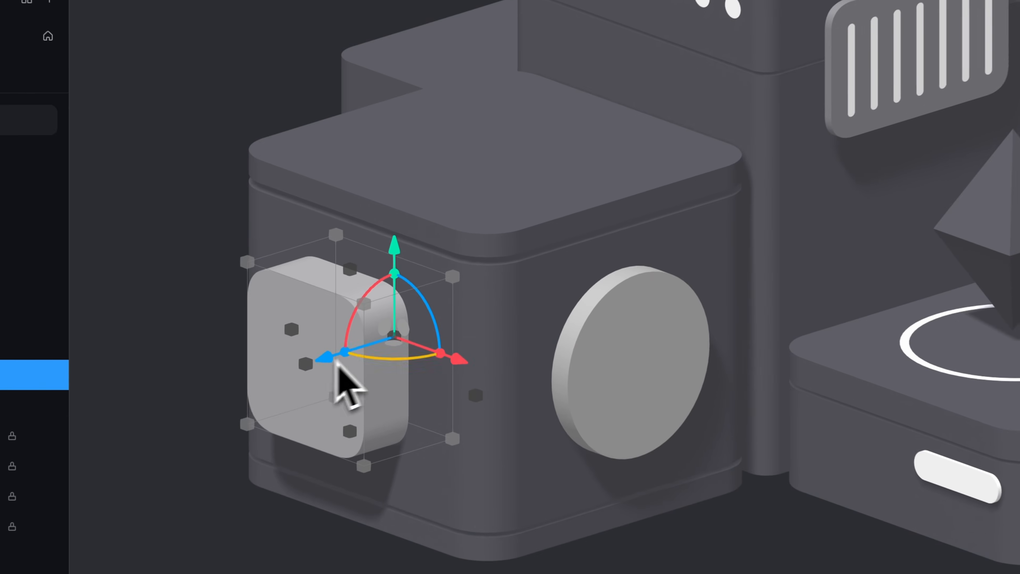
click(521, 340)
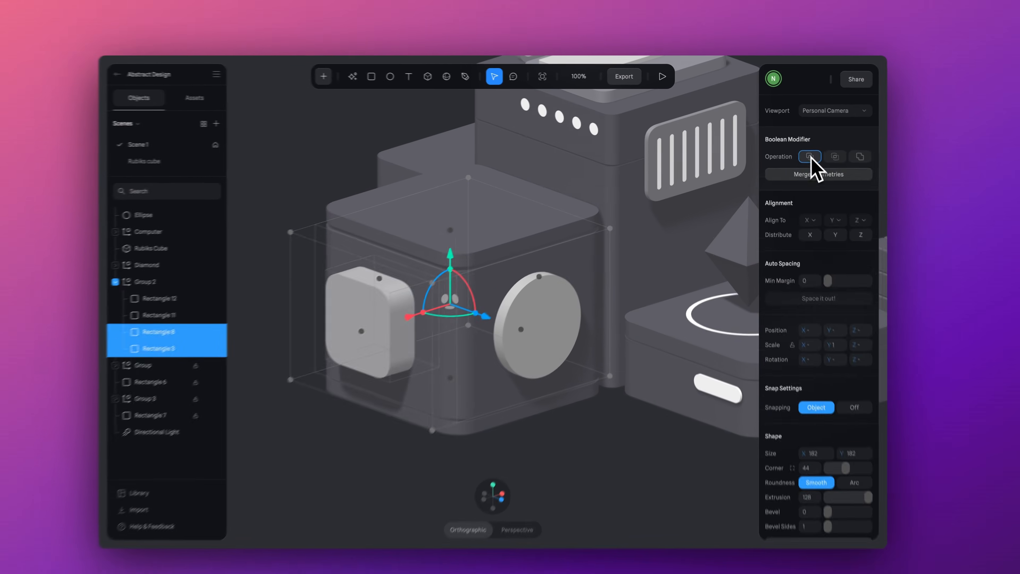
click(811, 159)
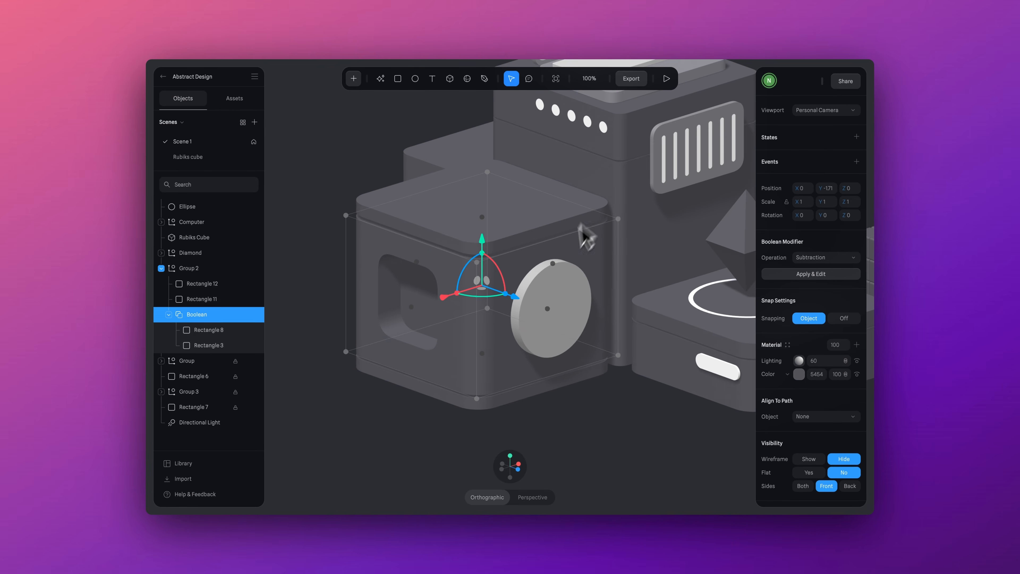
Move the cutting box deeper through the block and resize it to extend the rounded opening
click(229, 331)
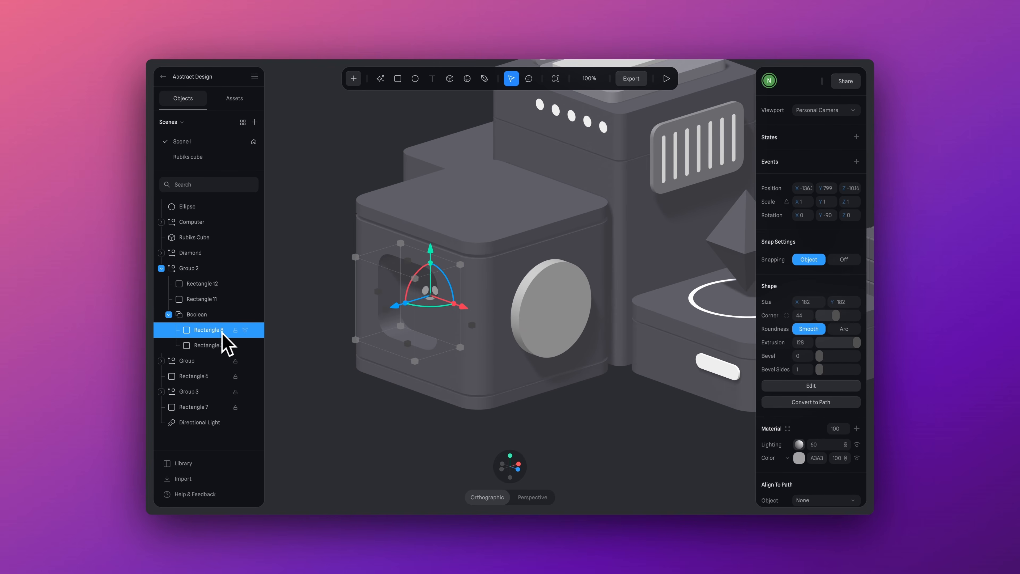
drag(395, 306, 578, 341)
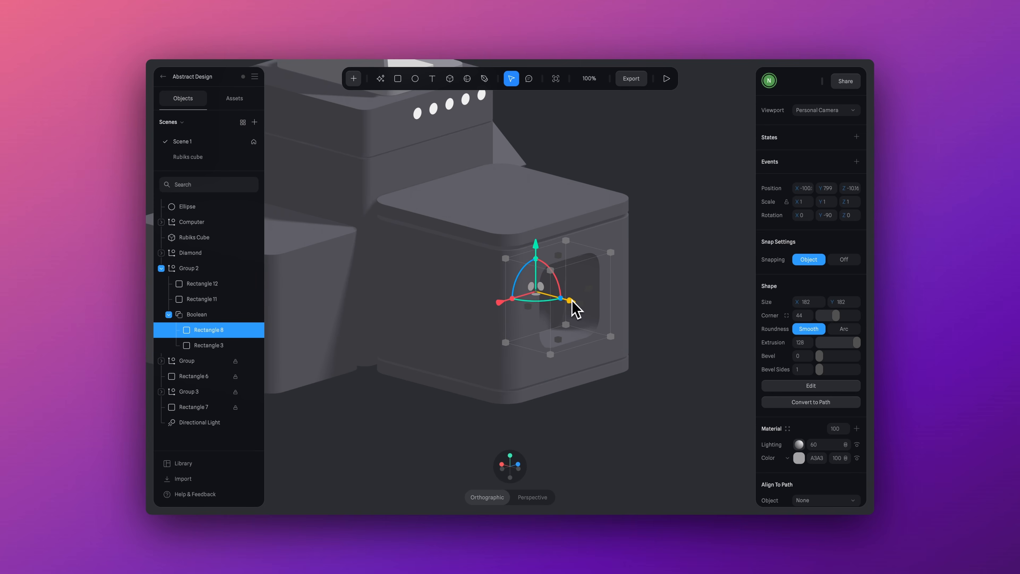
mouse_move(572, 301)
mouse_down()
mouse_move(620, 321)
mouse_move(576, 307)
mouse_up()
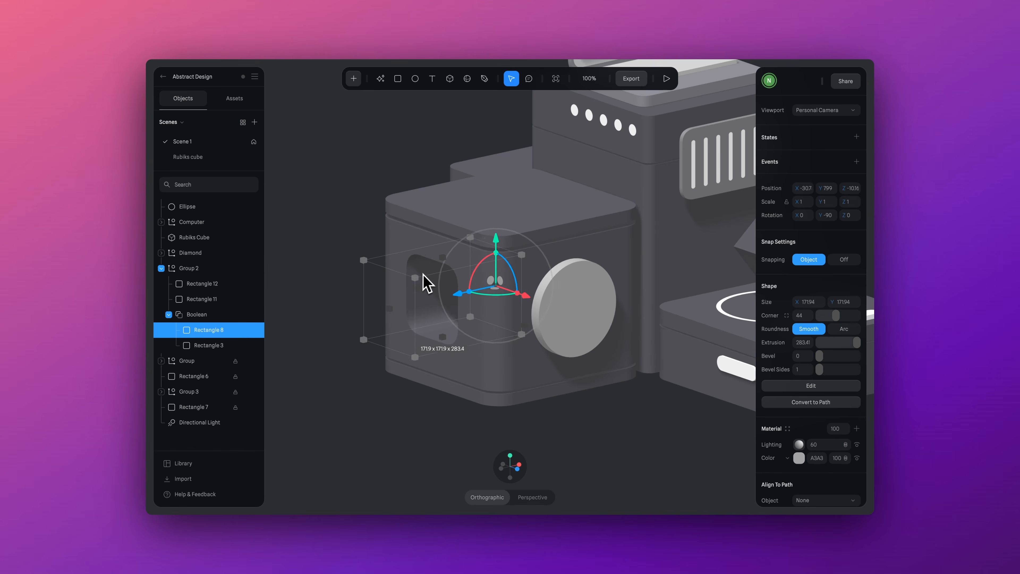
drag(422, 283, 405, 289)
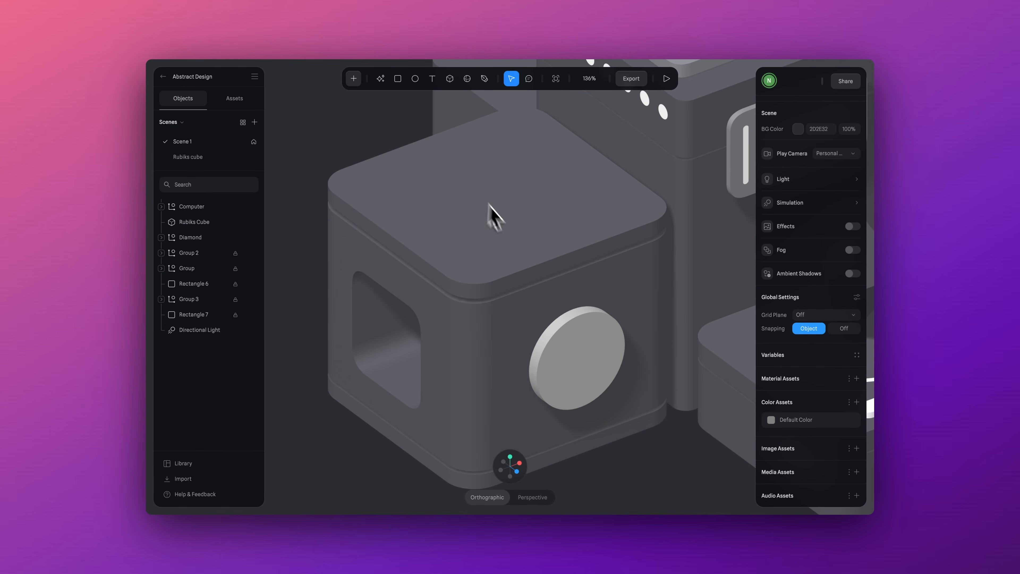
Draw a rectangle about 142 × 344 on the block's top face from the top view and colour it light grey
click(515, 471)
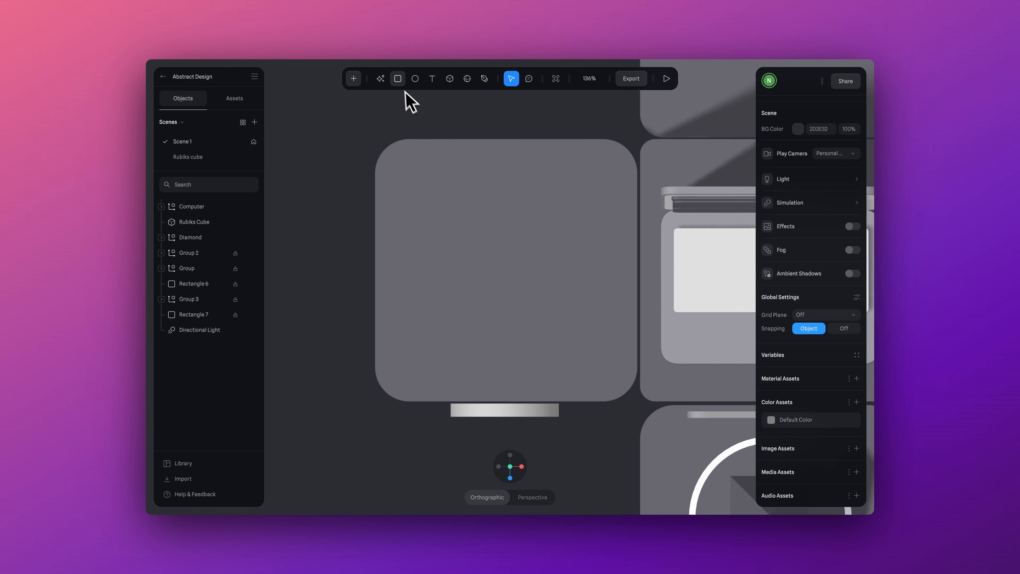
drag(393, 226, 604, 311)
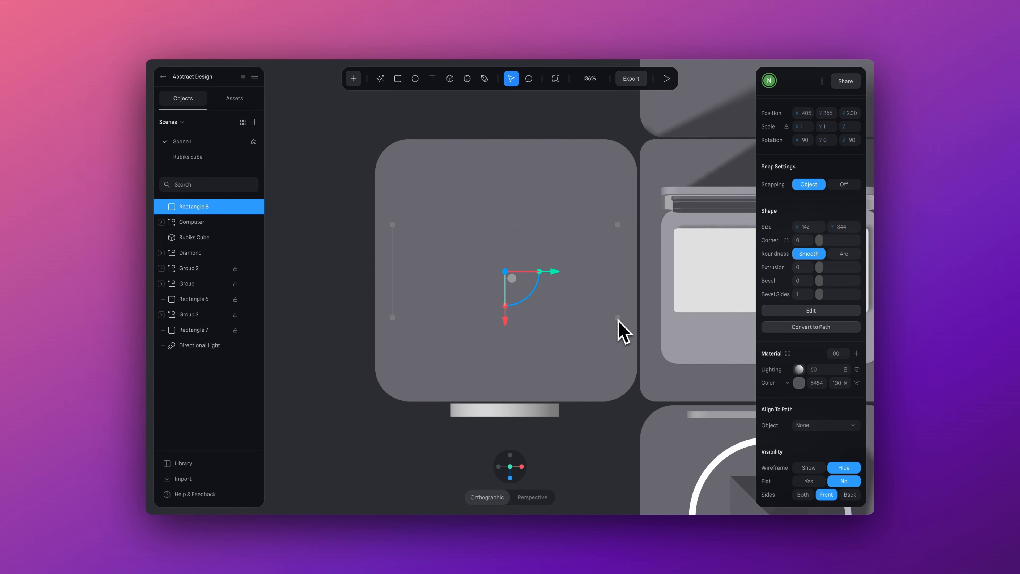
click(800, 384)
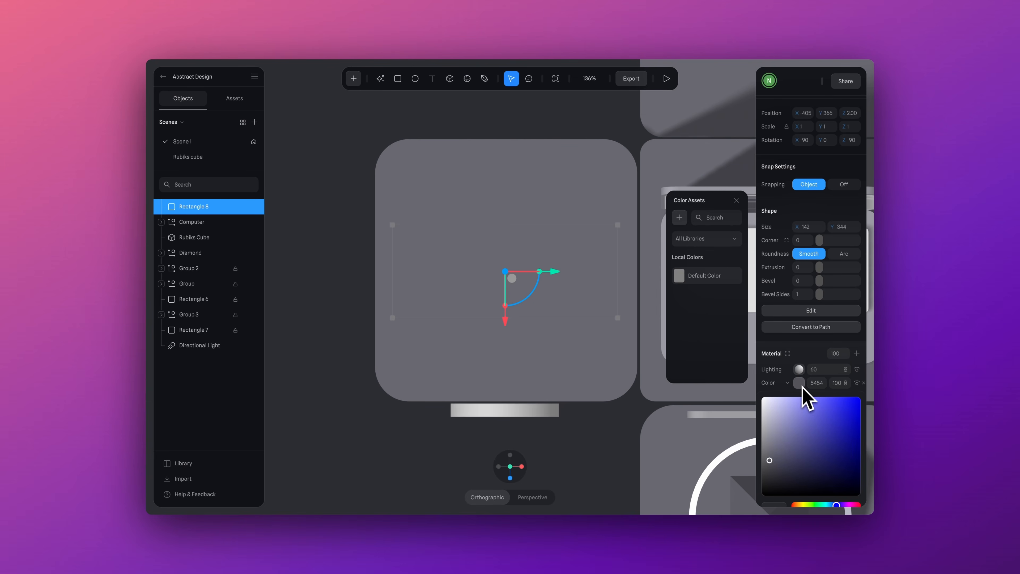
drag(797, 436, 749, 421)
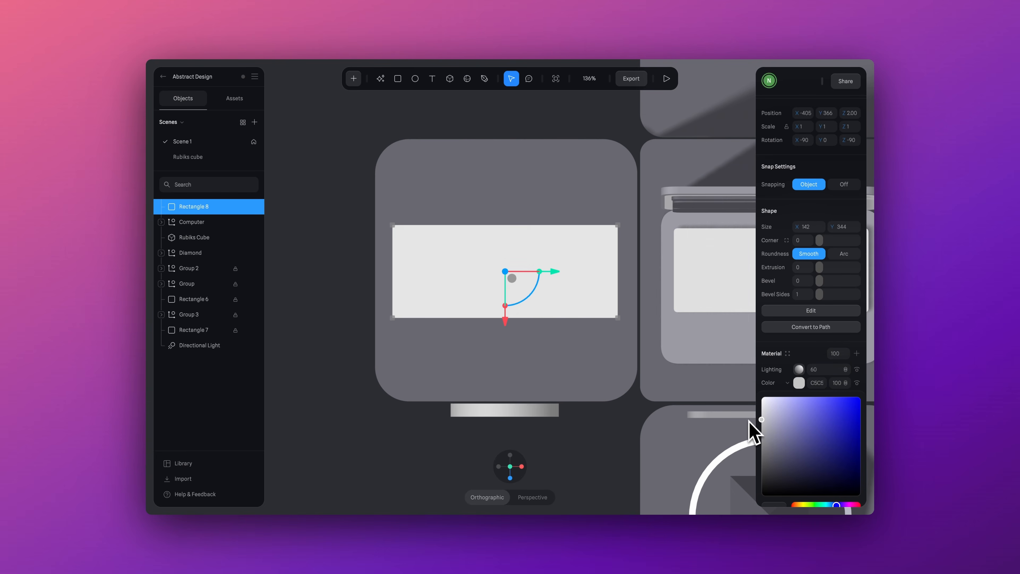
Turn the rectangle into a solid pill with Arc roundness, corner radius 100 and a 98 extrusion
click(844, 255)
drag(821, 242, 868, 244)
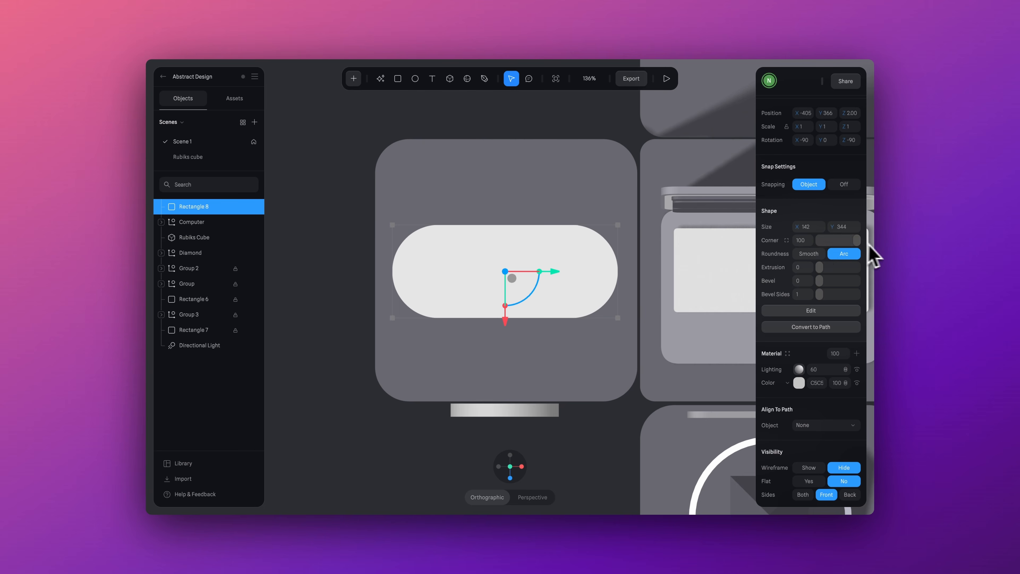
drag(819, 267, 850, 270)
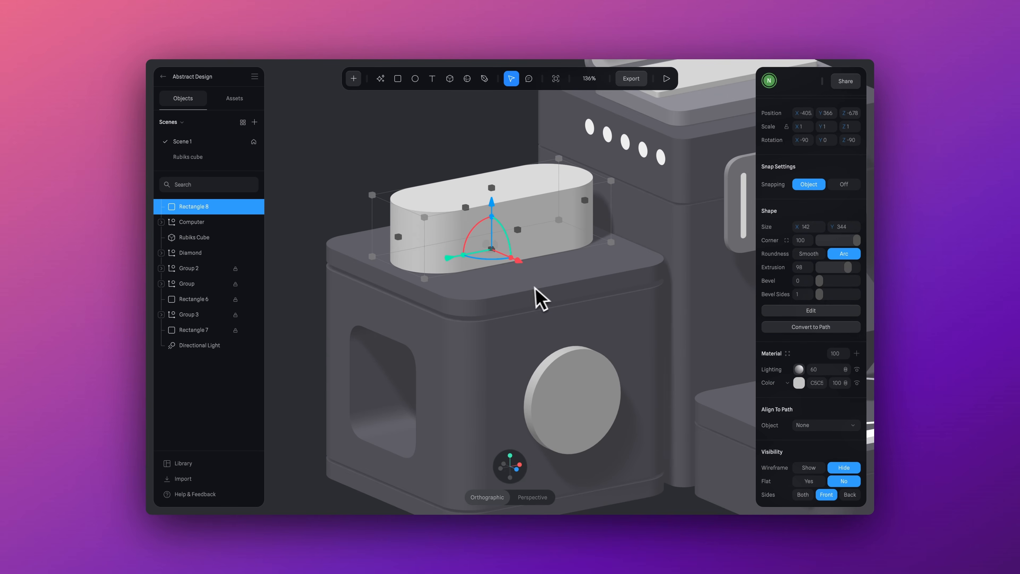
Duplicate the pill above itself, shrink the copy to about 120 × 292, colour it darker grey and lower it slightly
drag(487, 191, 490, 137)
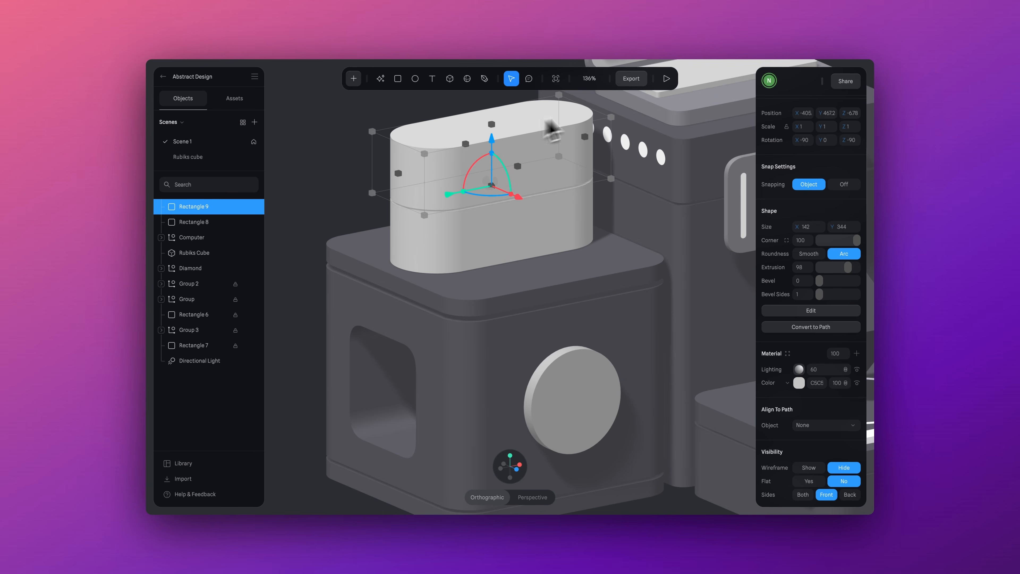
mouse_move(612, 181)
mouse_down()
mouse_move(592, 183)
mouse_move(598, 189)
mouse_move(594, 177)
mouse_up()
click(799, 382)
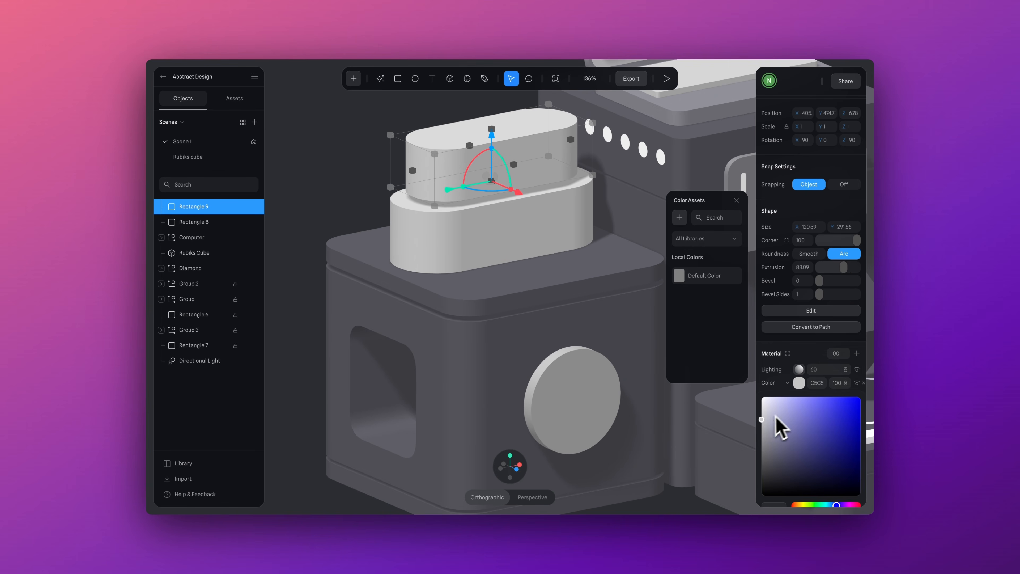
click(764, 421)
drag(764, 422, 764, 431)
click(518, 163)
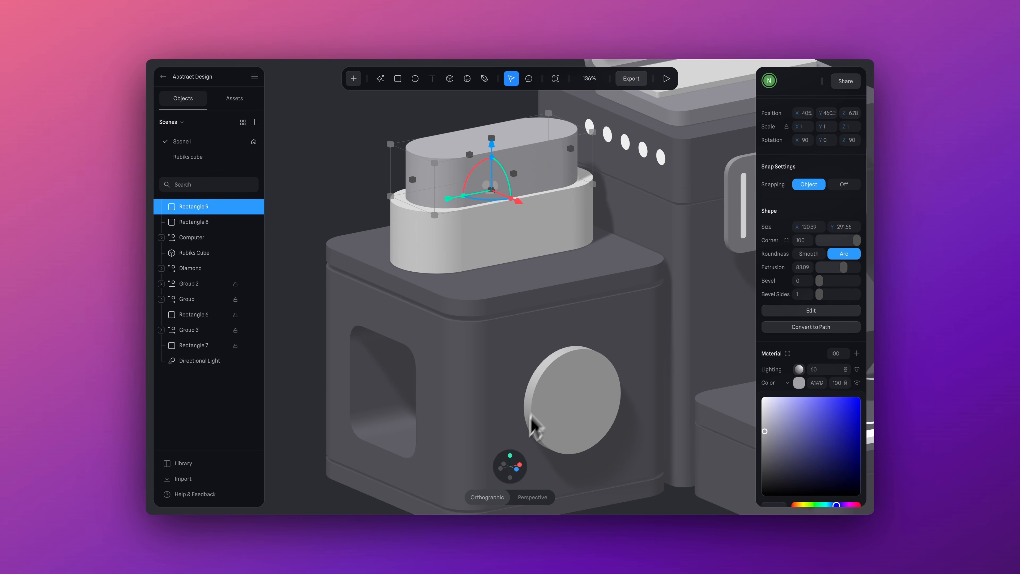
Stretch the smaller pill lengthwise to a Y scale of about 1.09 and subtract it from the larger pill
click(510, 456)
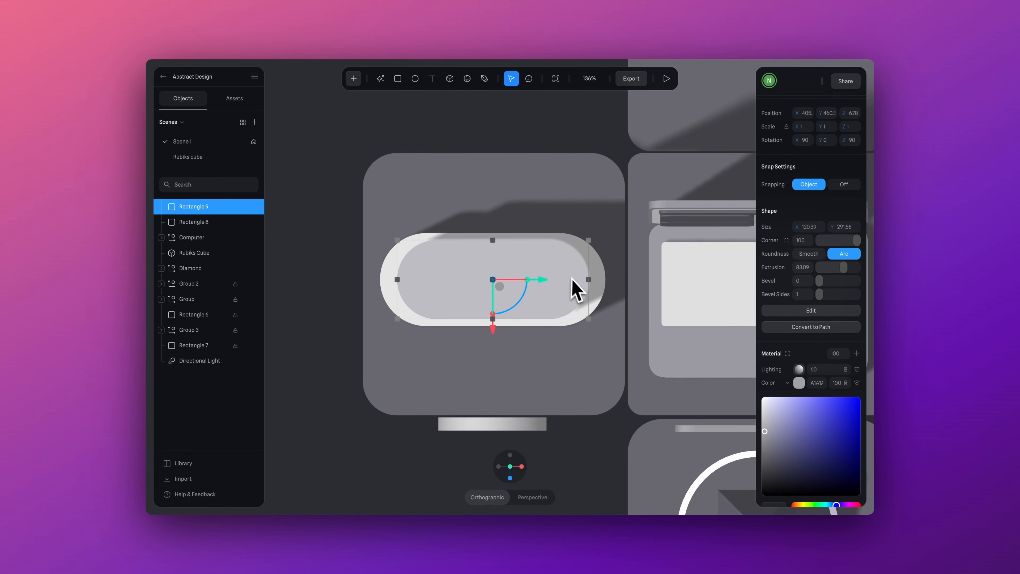
drag(526, 282, 531, 284)
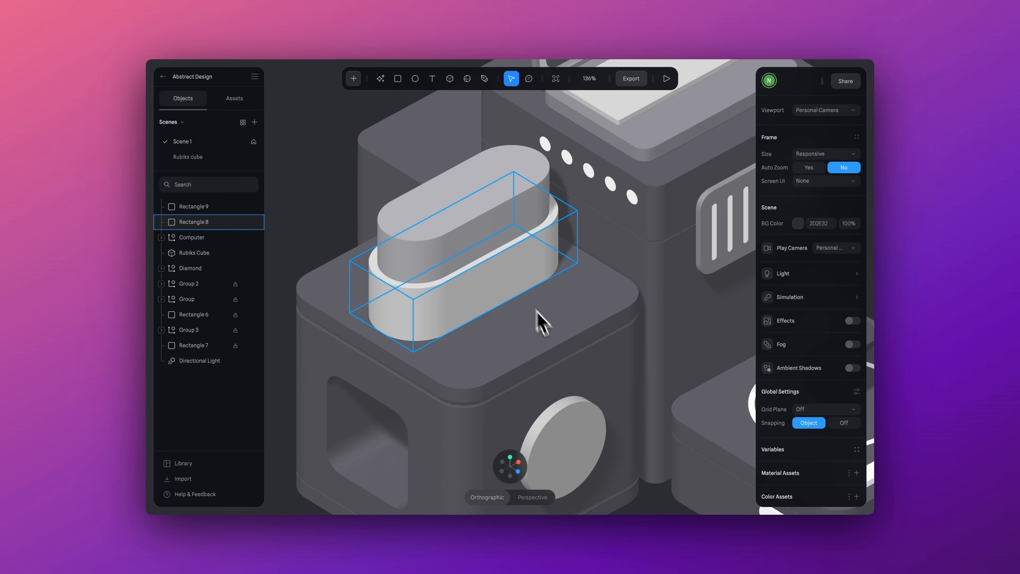
click(472, 230)
shift+click(478, 308)
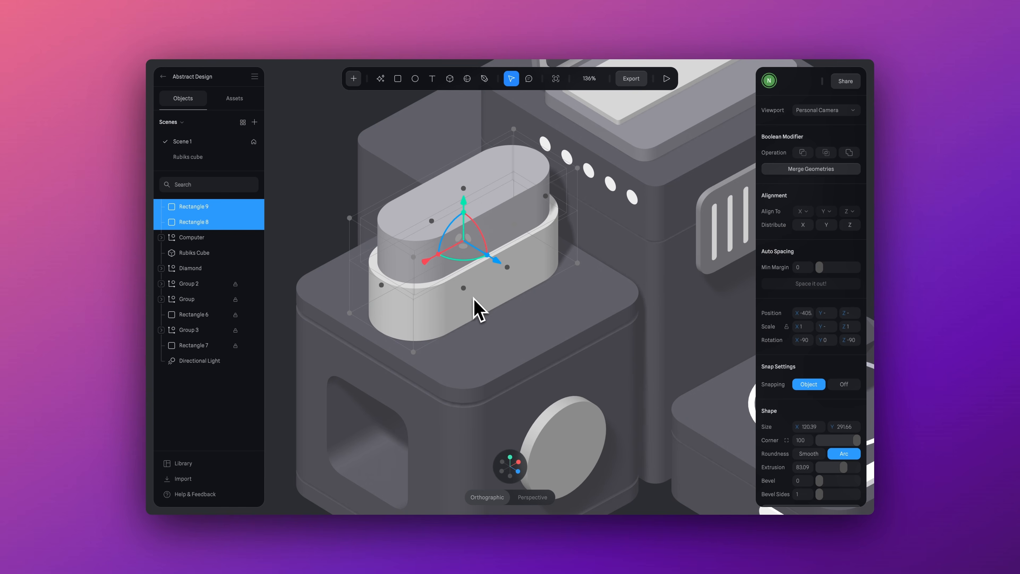
click(803, 153)
Lower the cutting pill inside the Boolean to hollow the larger pill into a deep tray
click(466, 231)
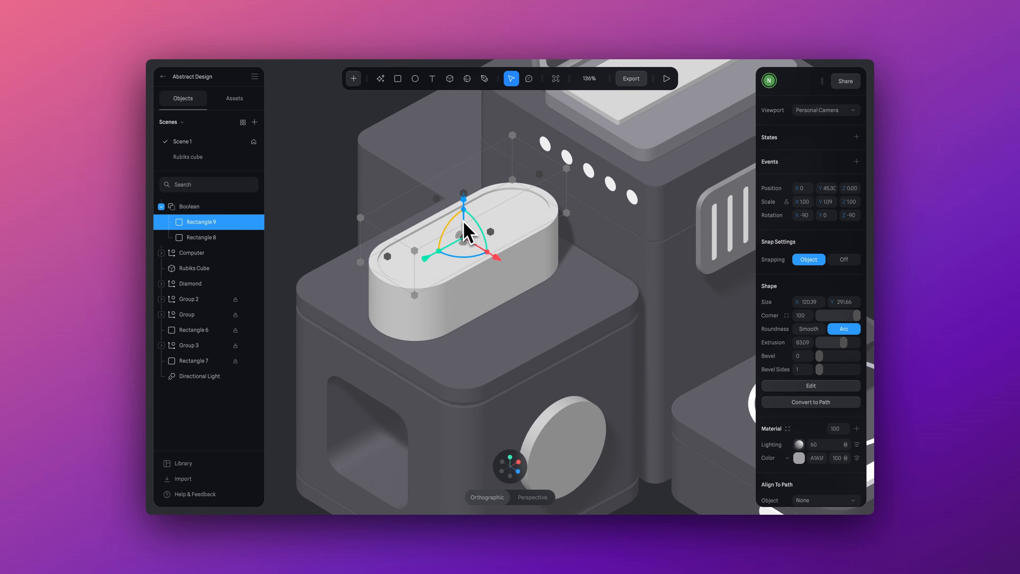
drag(462, 206, 472, 246)
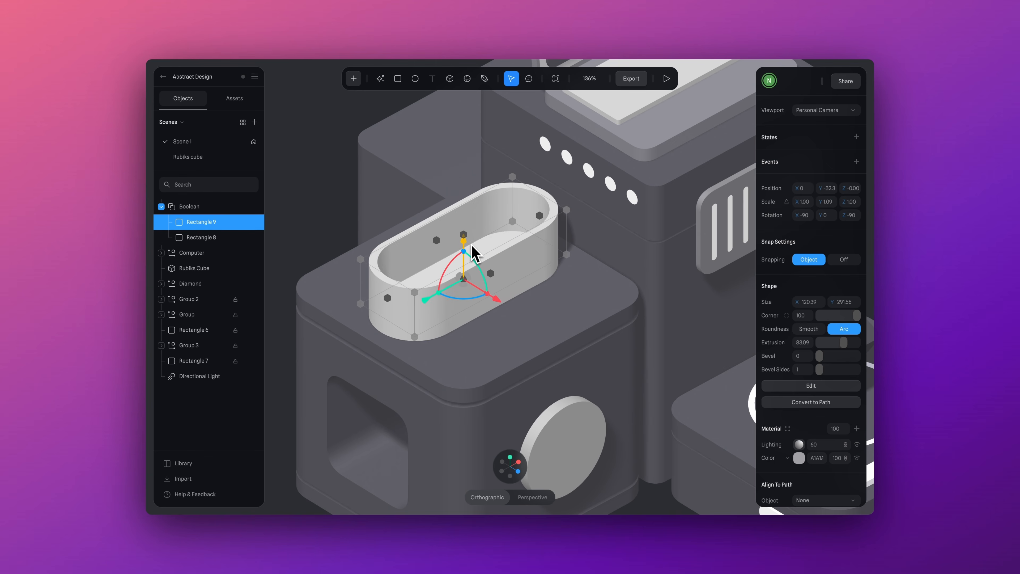
drag(474, 265, 480, 296)
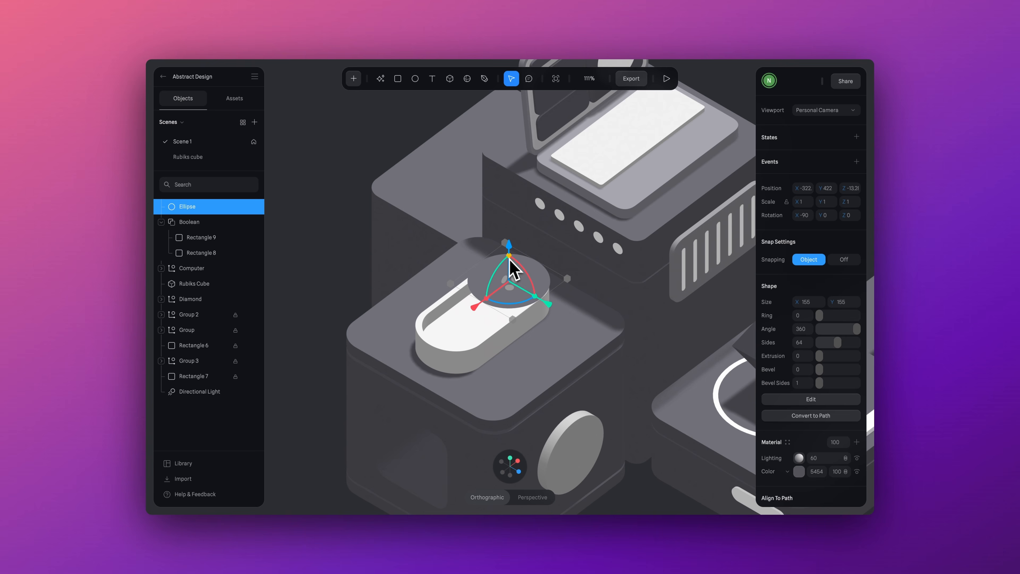
Scale the toggle's circle to about 0.71, fit it into one end of the tray and extrude it slightly
drag(508, 262, 511, 268)
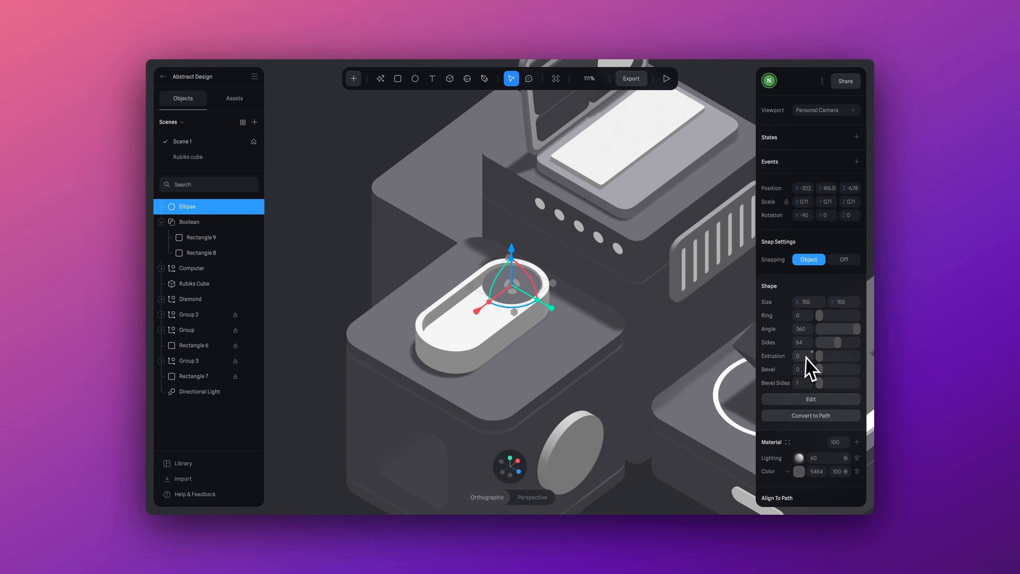
drag(819, 356, 825, 356)
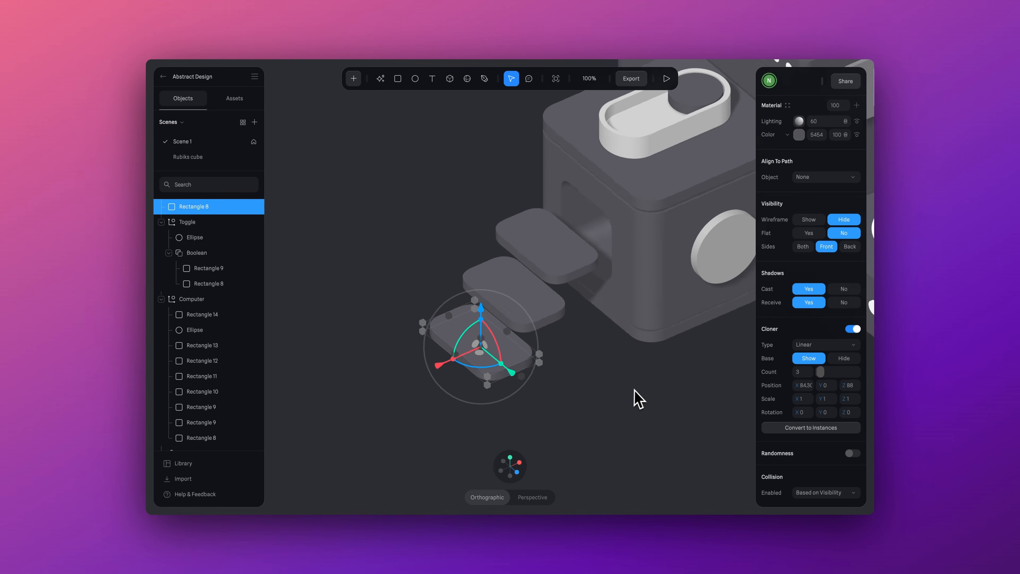
Reduce the cloner's X spacing between the three stair steps to about 76
drag(802, 389, 799, 386)
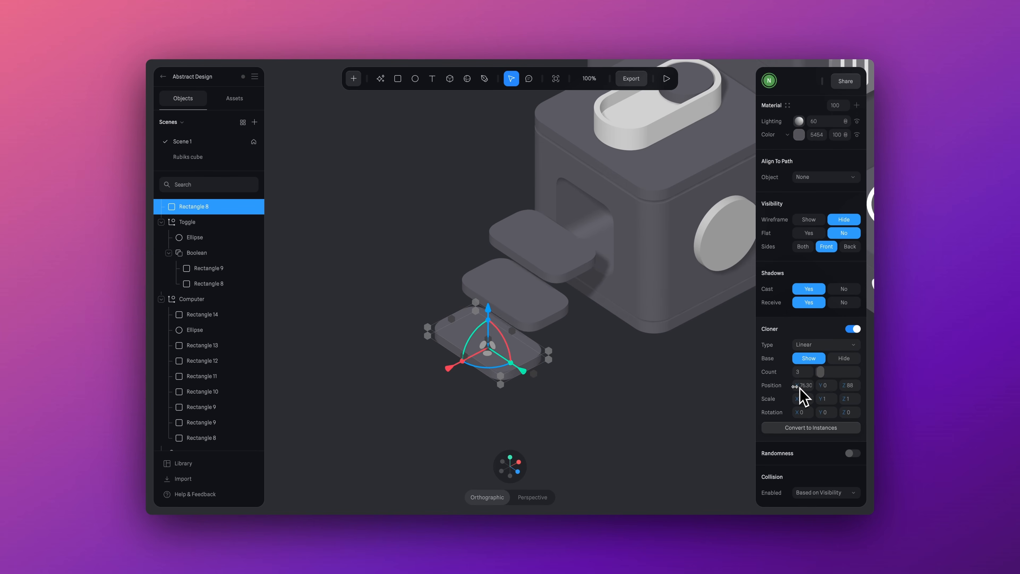
Draw a rectangle about 133 × 229 outside the block's side opening with corner radius 43 and extrude it 21
drag(347, 267, 413, 381)
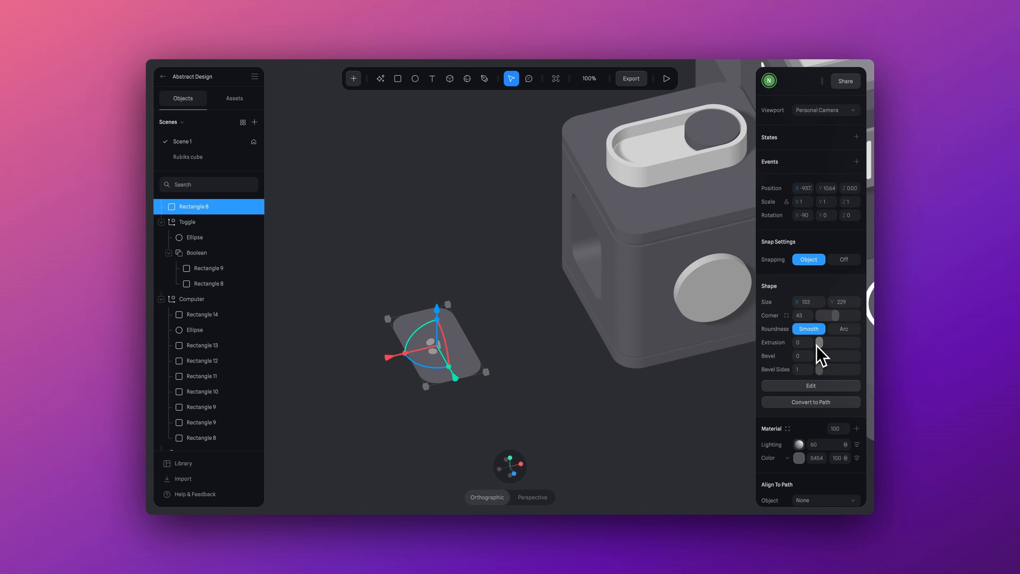
mouse_move(820, 343)
mouse_down()
mouse_move(840, 344)
mouse_move(824, 348)
mouse_up()
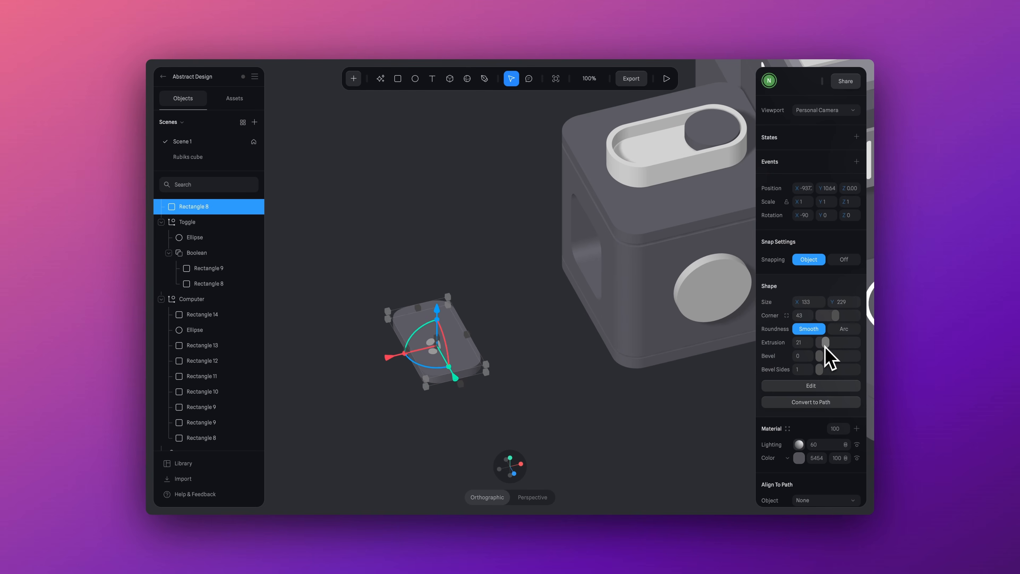
click(622, 412)
mouse_move(584, 407)
alt+mouse_down()
mouse_move(583, 391)
mouse_move(577, 404)
alt+mouse_up()
click(515, 458)
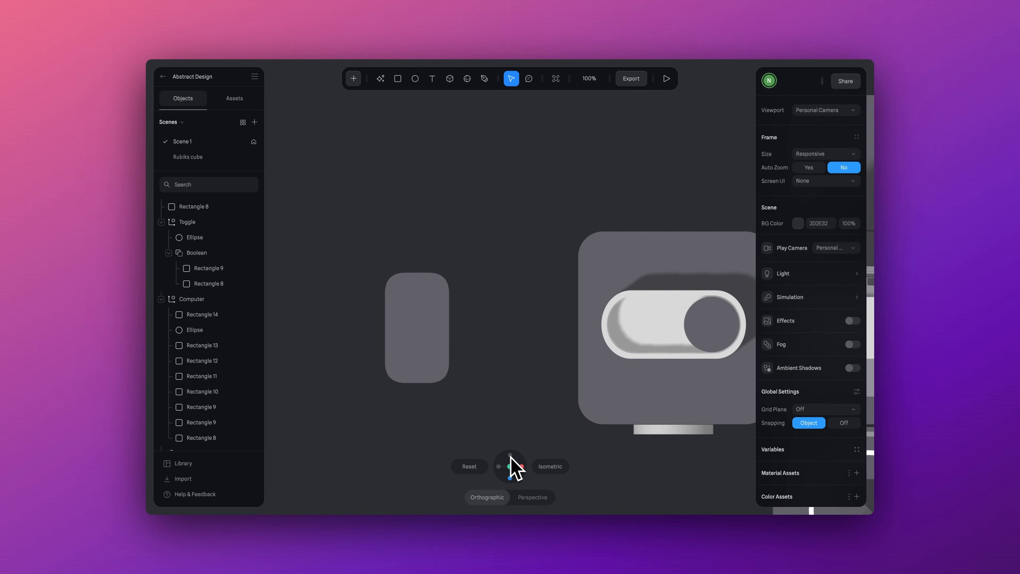
click(403, 333)
alt+drag(451, 336, 532, 344)
alt+drag(511, 392, 512, 349)
drag(506, 284, 509, 249)
key(super+z)
key(super+z)
key(super+z)
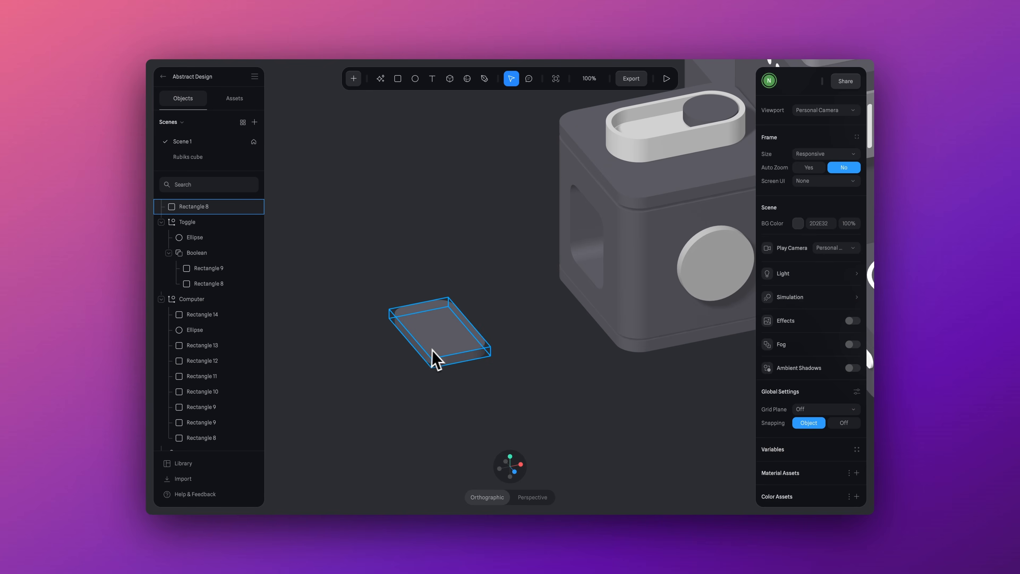
Move the rounded rectangle farther out from the block's side opening and enable a linear cloner with count 3 on it
click(431, 354)
drag(398, 348, 342, 354)
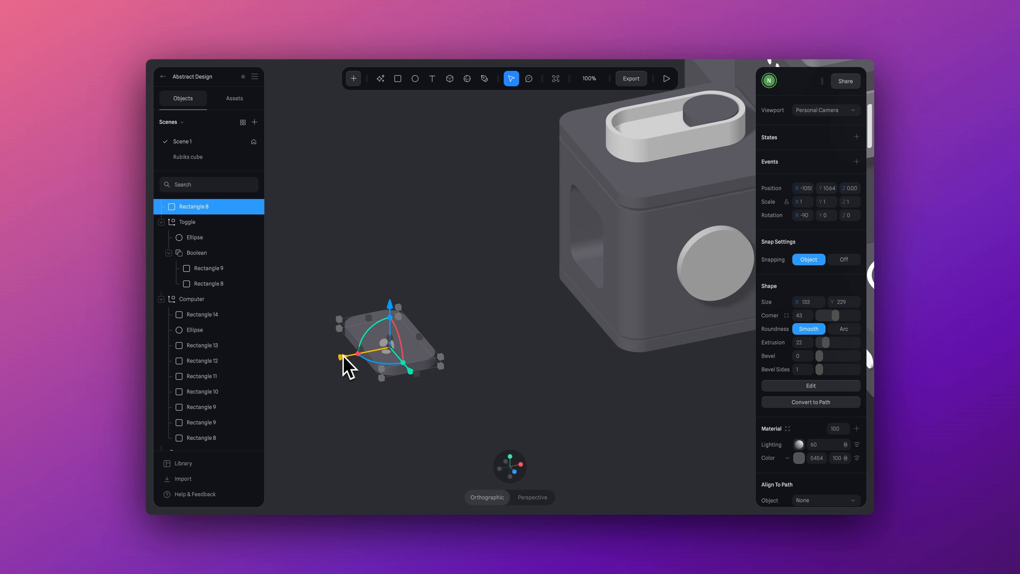
scroll(826, 418, down, 1)
scroll(827, 418, down, 5)
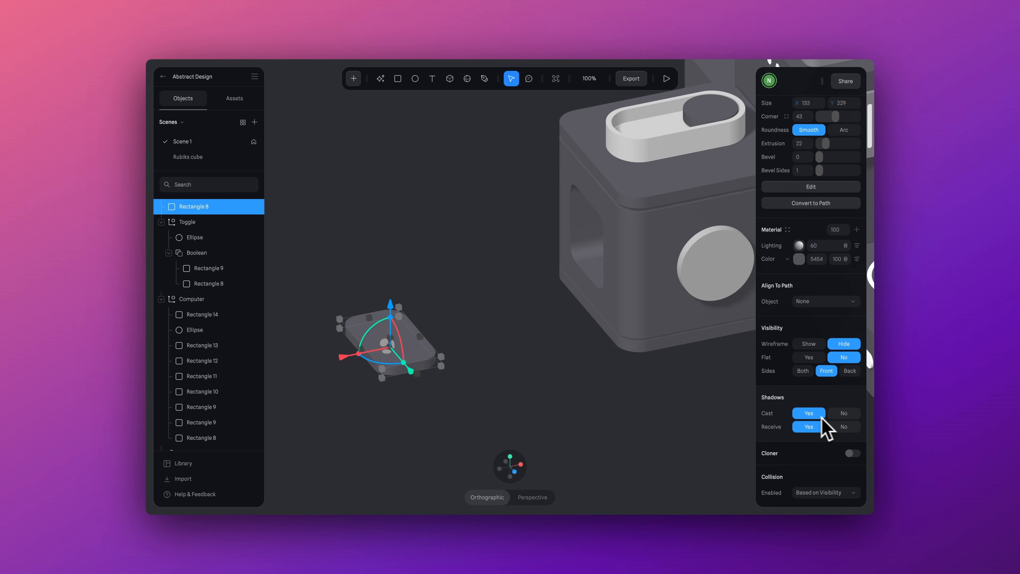
click(852, 453)
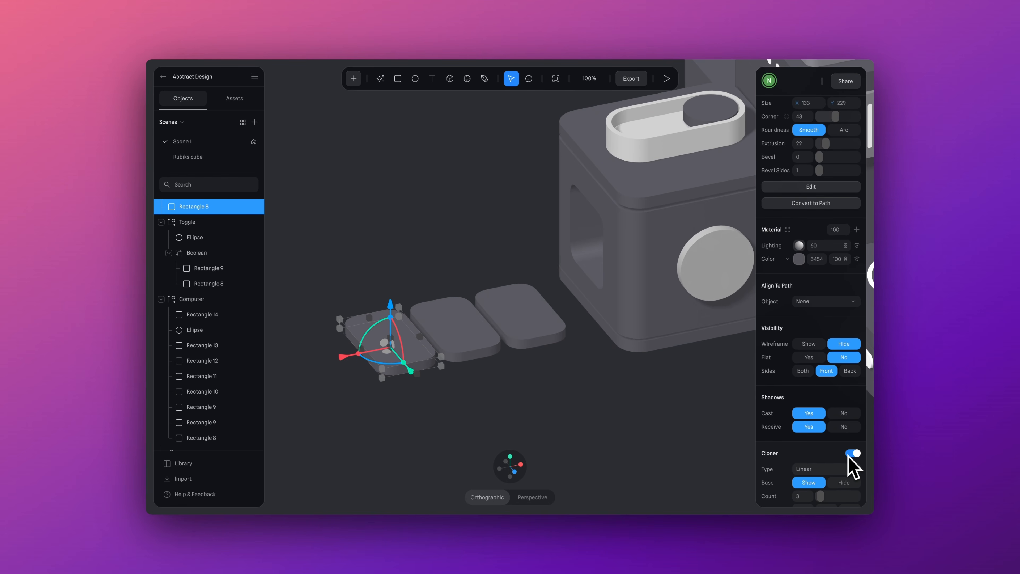
scroll(827, 467, down, 3)
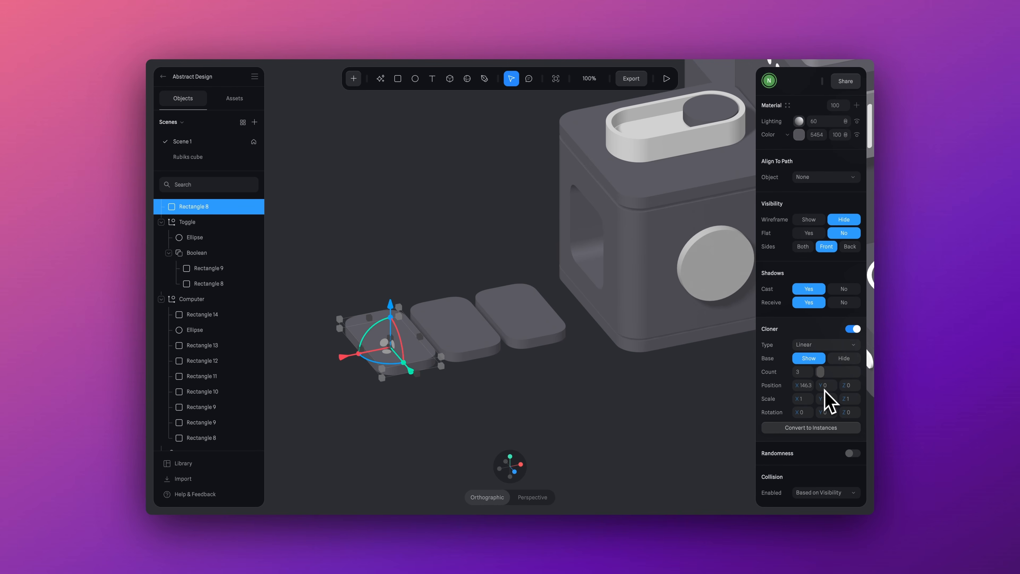
Set the cloner's position offsets to about 84 in X and 88 in Z so the three slabs rise like stairs
drag(824, 389, 832, 387)
drag(847, 387, 882, 387)
drag(800, 386, 759, 386)
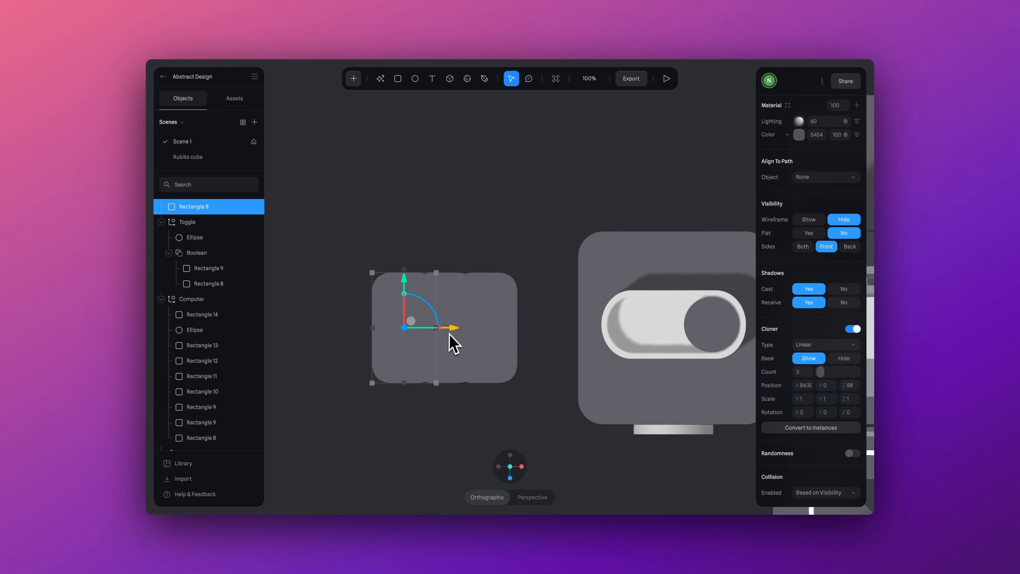
Move the floating stairs along X closer to the block's side opening and slightly reduce the cloner's X spacing
drag(451, 328, 494, 328)
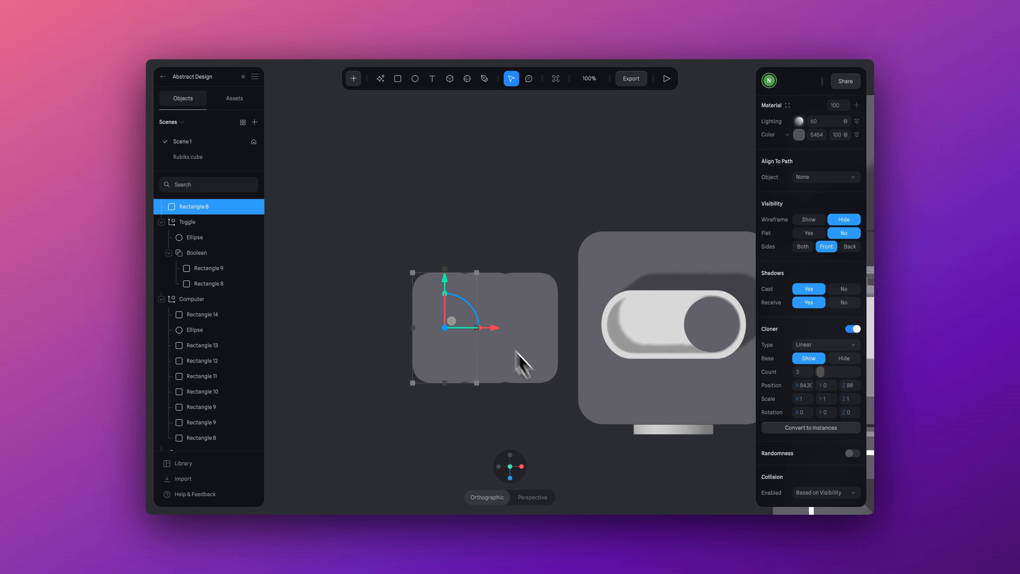
alt+drag(558, 413, 636, 389)
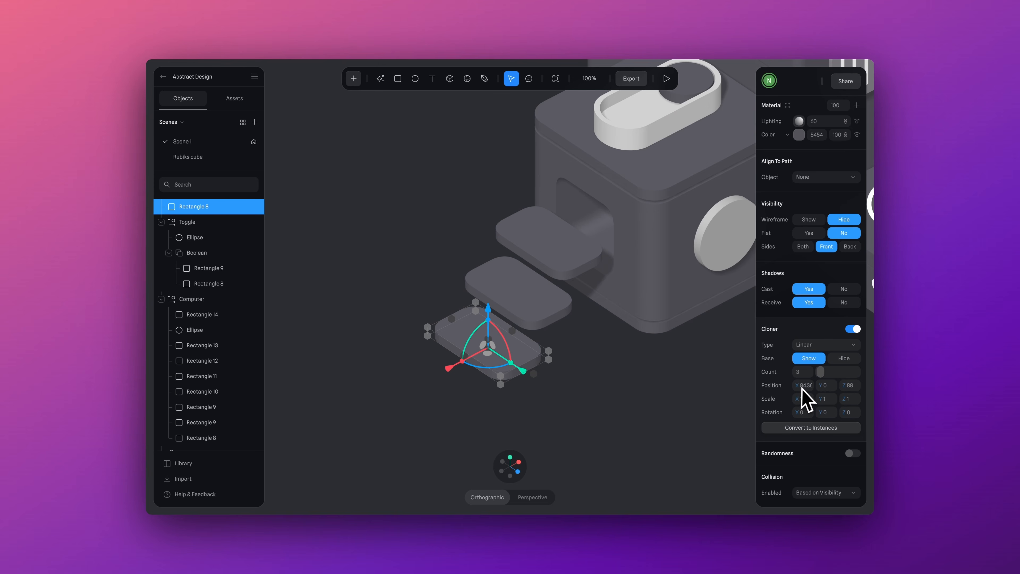
drag(798, 386, 794, 386)
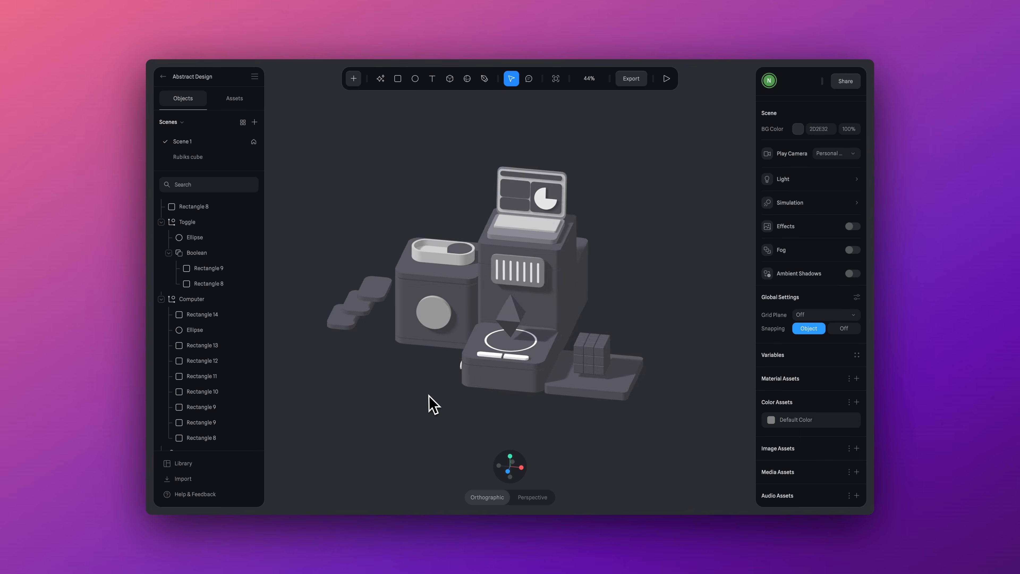
alt+drag(430, 395, 469, 395)
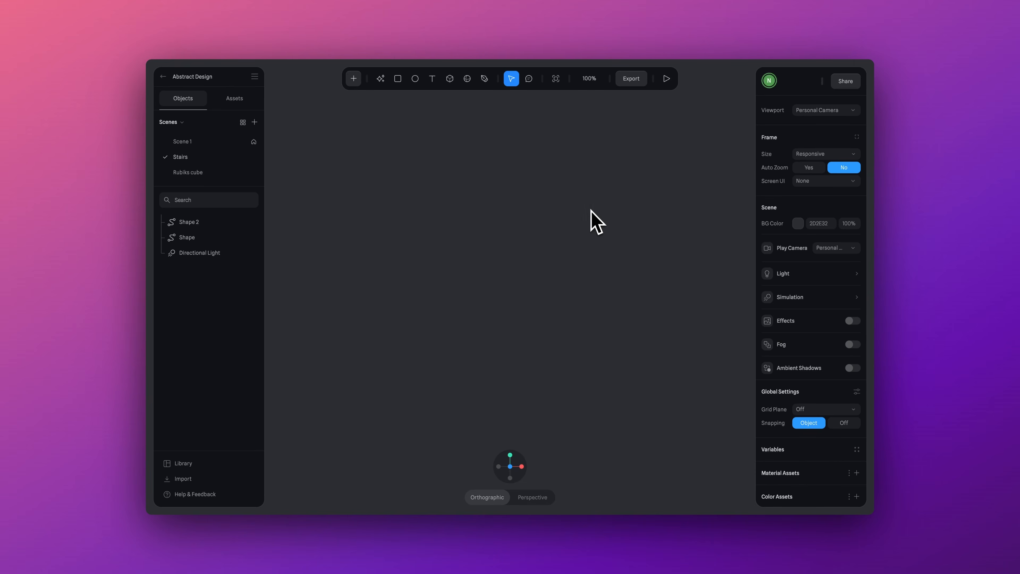
Draw a closed three-step staircase profile about 419 × 418 with the Pen tool in the Stairs scene
click(488, 82)
click(424, 156)
click(424, 358)
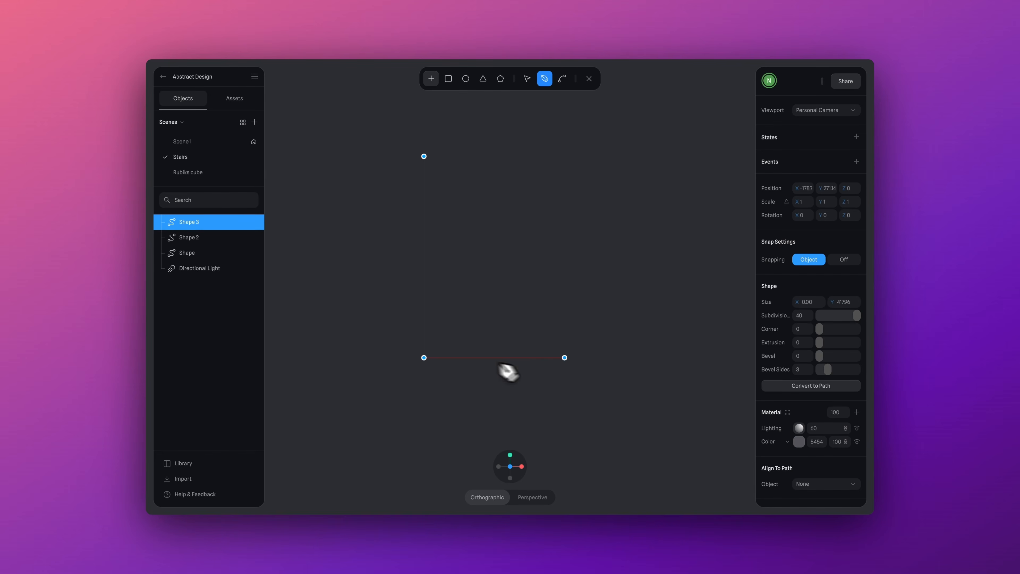
click(626, 357)
click(626, 286)
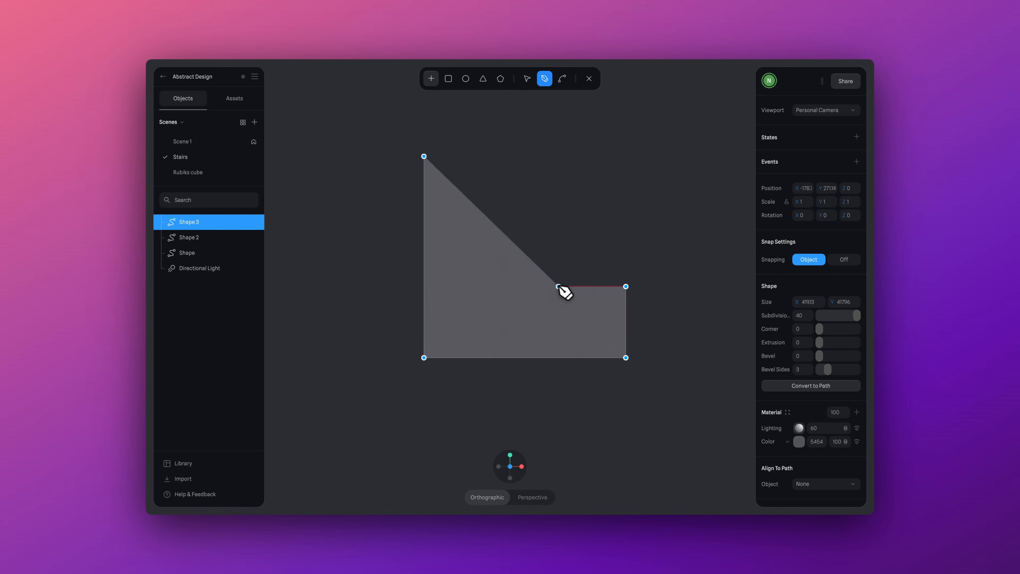
click(558, 230)
click(490, 230)
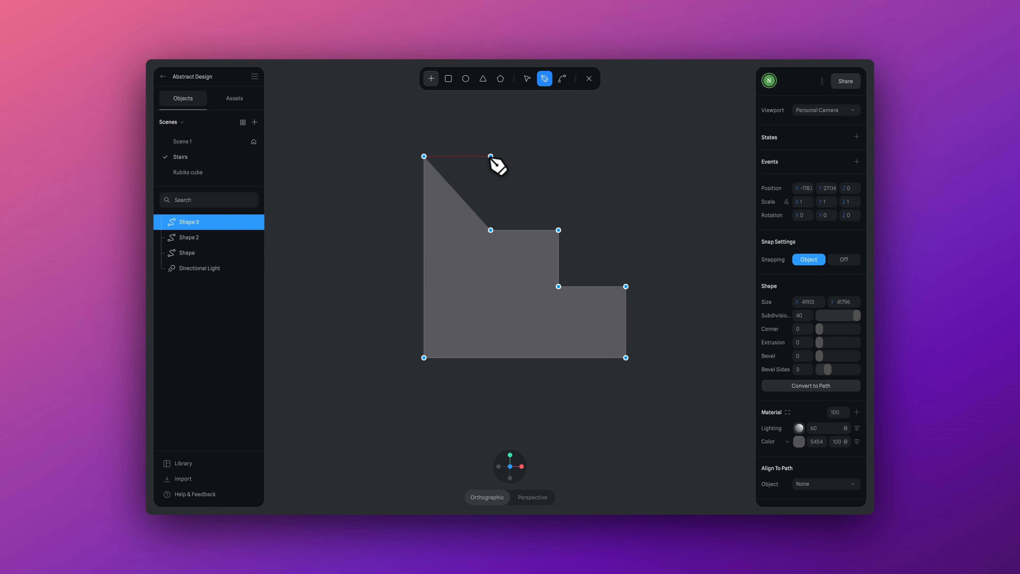
click(490, 157)
click(424, 156)
key(Escape)
Adjust the points of the profile's middle tread and upper riser to even out the step heights and depths
double_click(548, 261)
click(558, 230)
shift+click(491, 230)
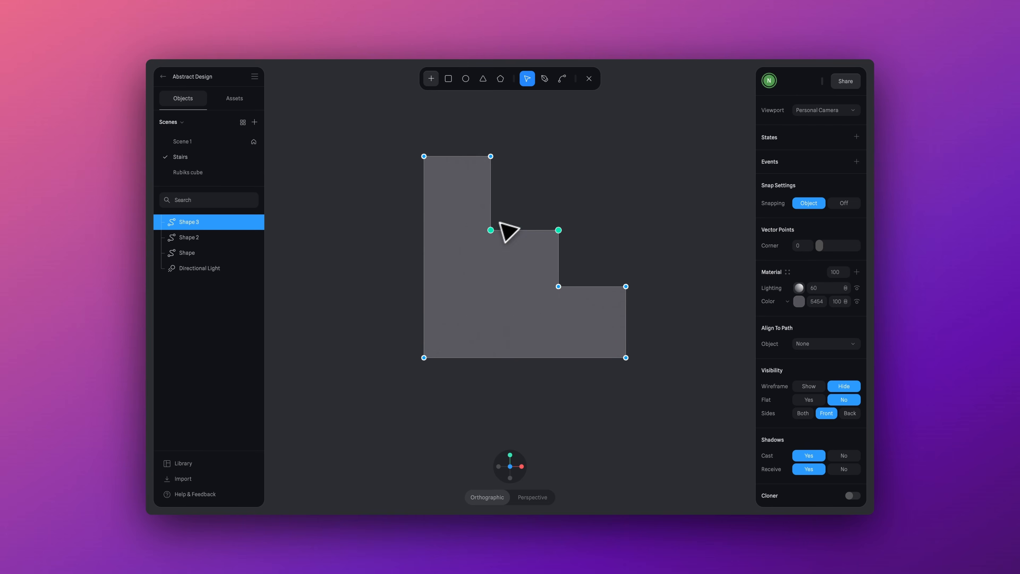
drag(501, 223, 501, 201)
key(Escape)
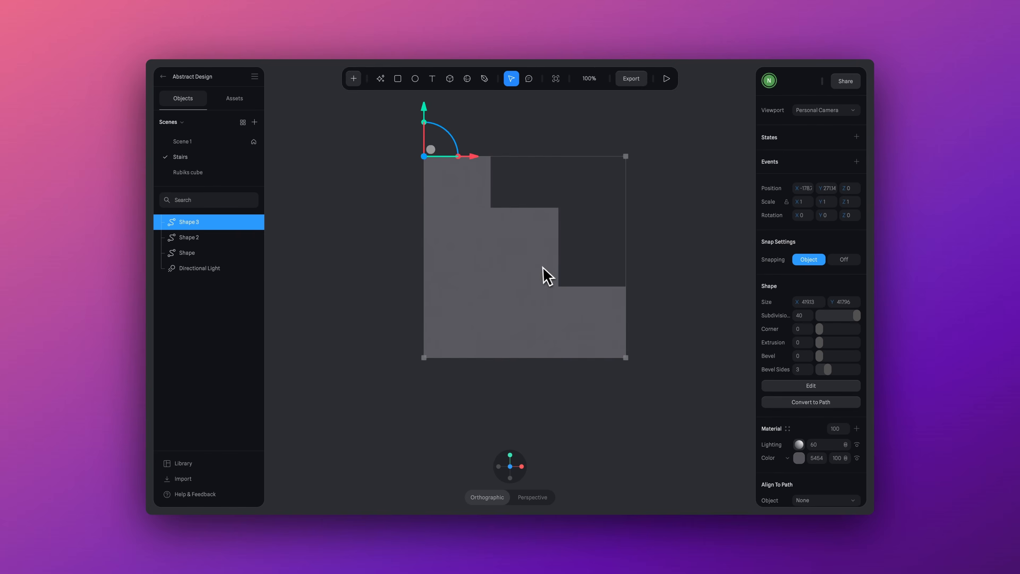
double_click(548, 277)
drag(624, 220, 475, 197)
drag(558, 207, 565, 243)
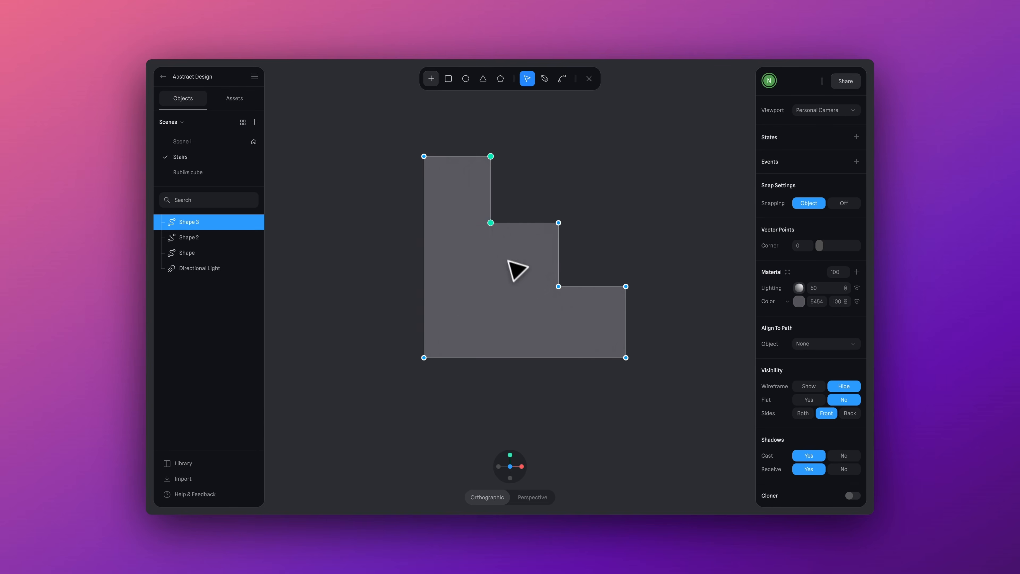
drag(490, 222, 498, 222)
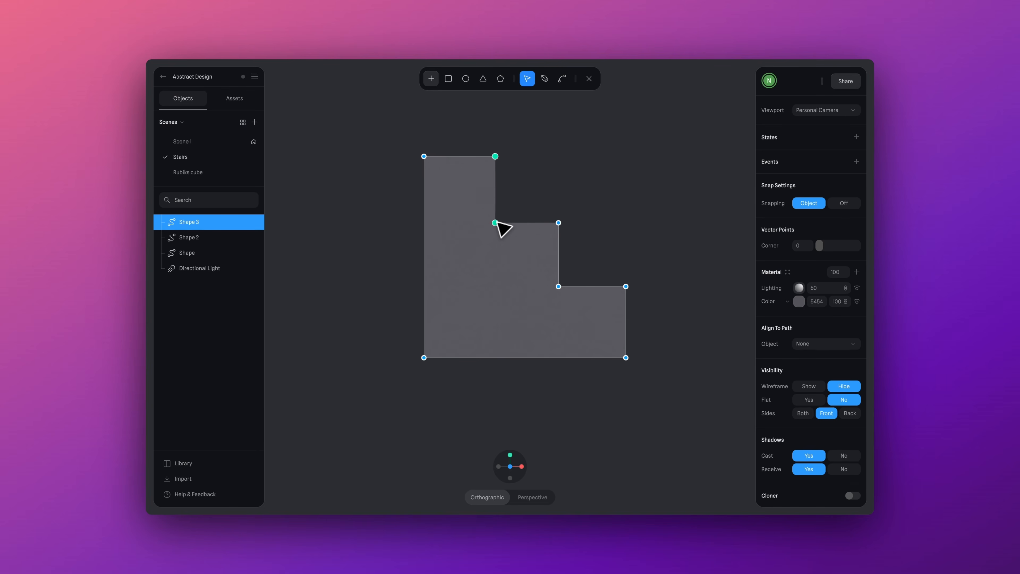
key(Escape)
Extrude the staircase profile by 400 and shift it to about X -162 and Z -63
alt+drag(628, 404, 596, 419)
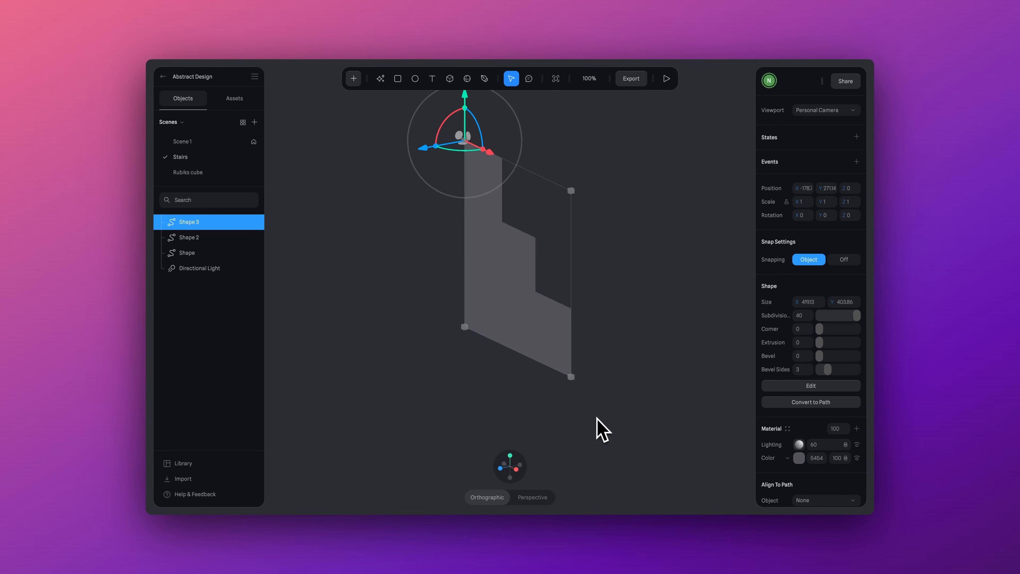
click(806, 345)
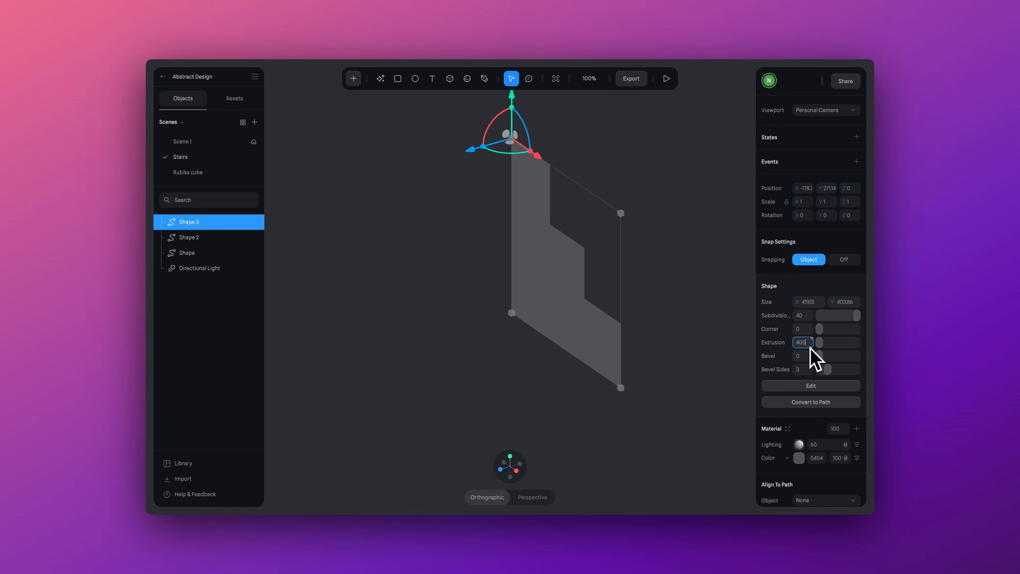
key(Return)
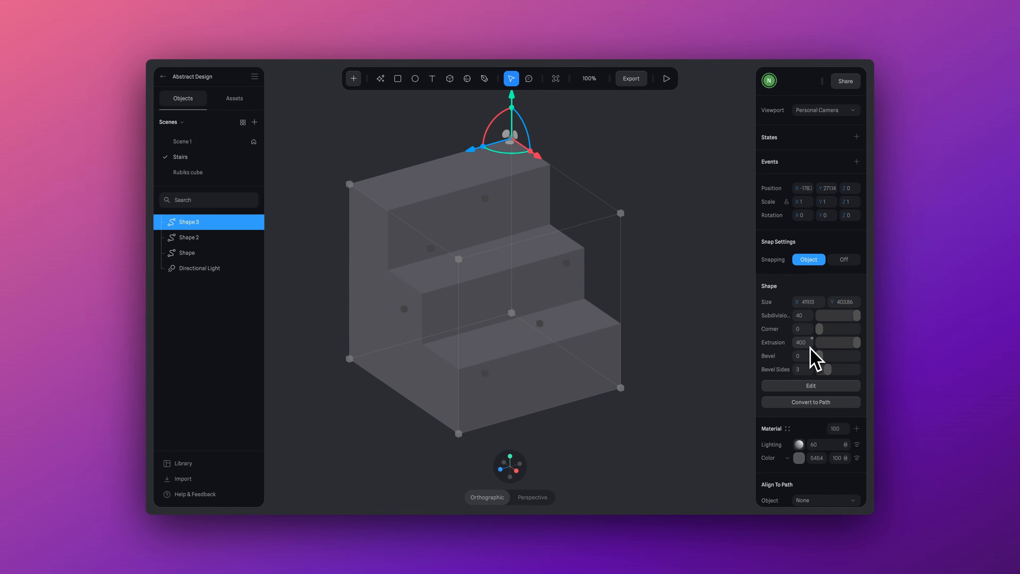
drag(474, 150, 500, 165)
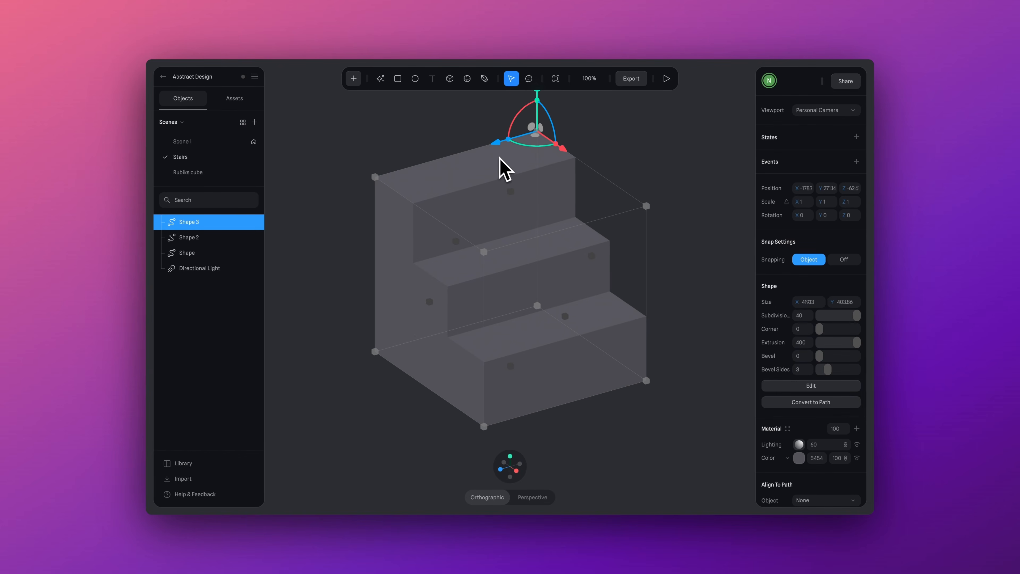
drag(564, 156, 570, 160)
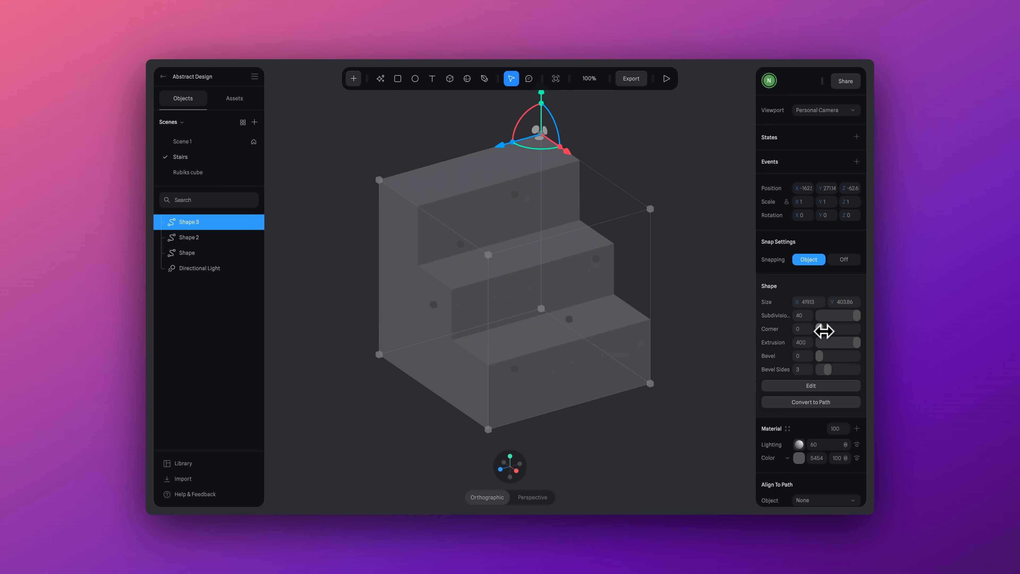
Set the staircase's corner radius to 8, test separate rounding on the middle step's edge point, and add a slight bevel
mouse_move(824, 331)
mouse_down()
mouse_move(847, 333)
mouse_move(821, 333)
mouse_up()
double_click(558, 370)
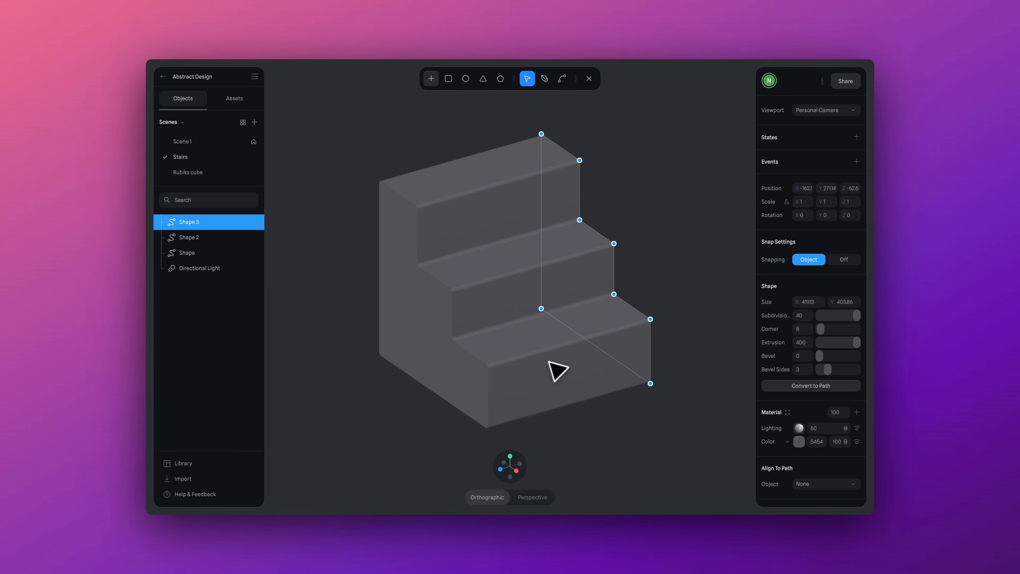
click(613, 243)
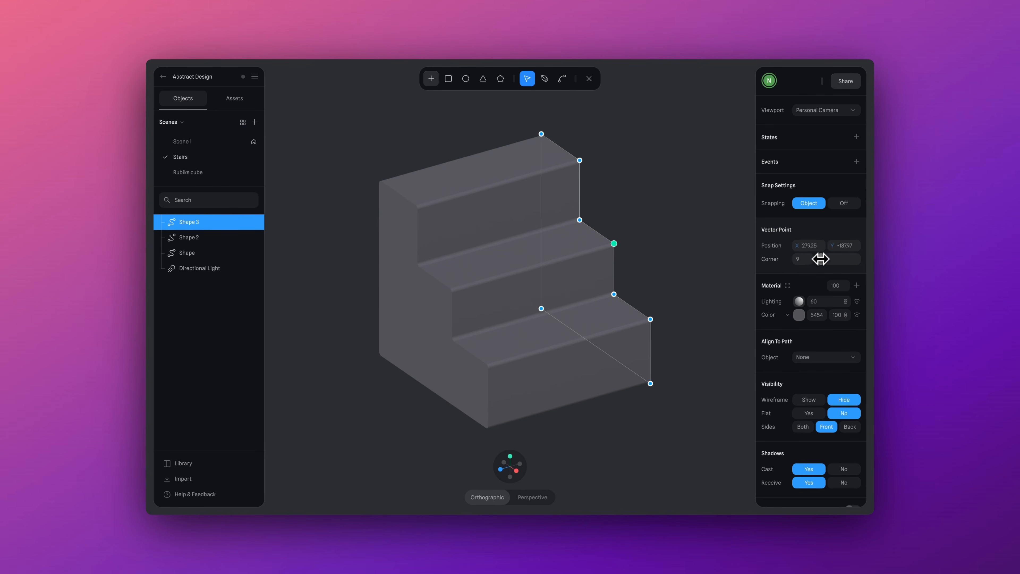
drag(820, 259, 840, 260)
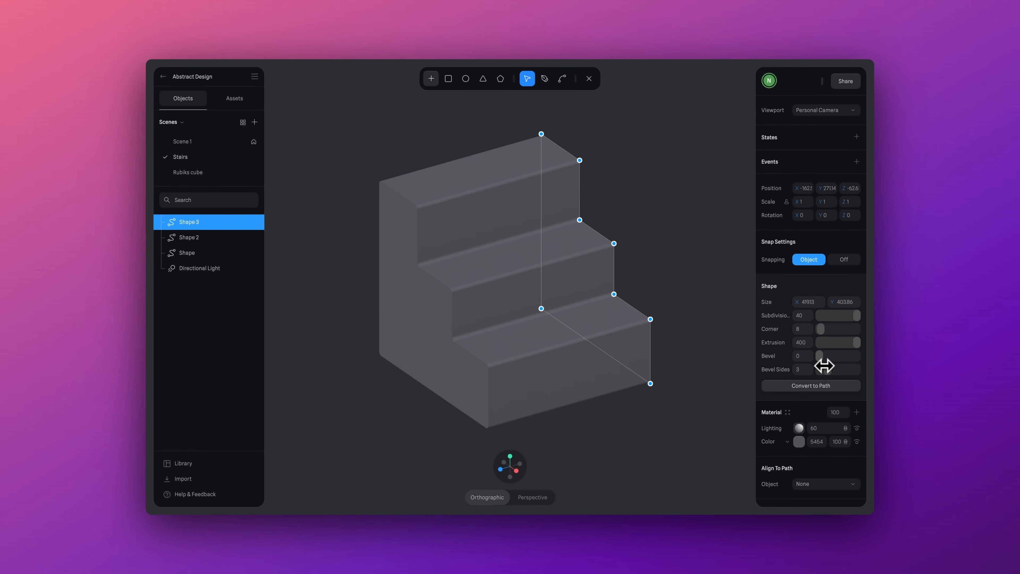
drag(823, 357, 826, 359)
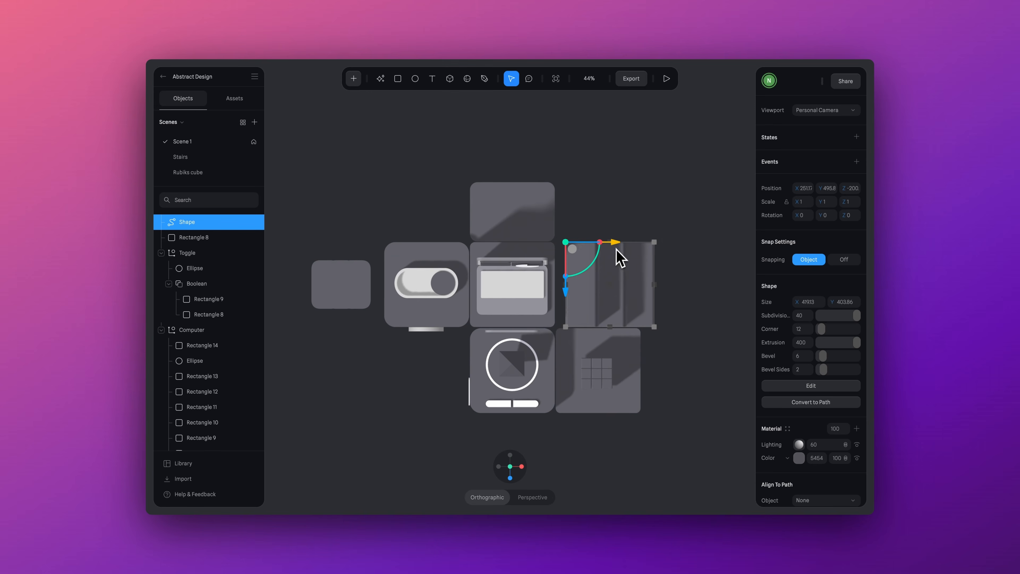
Move the finished staircase along X in Scene 1 until it sits flush against the central tower block
drag(617, 250, 611, 256)
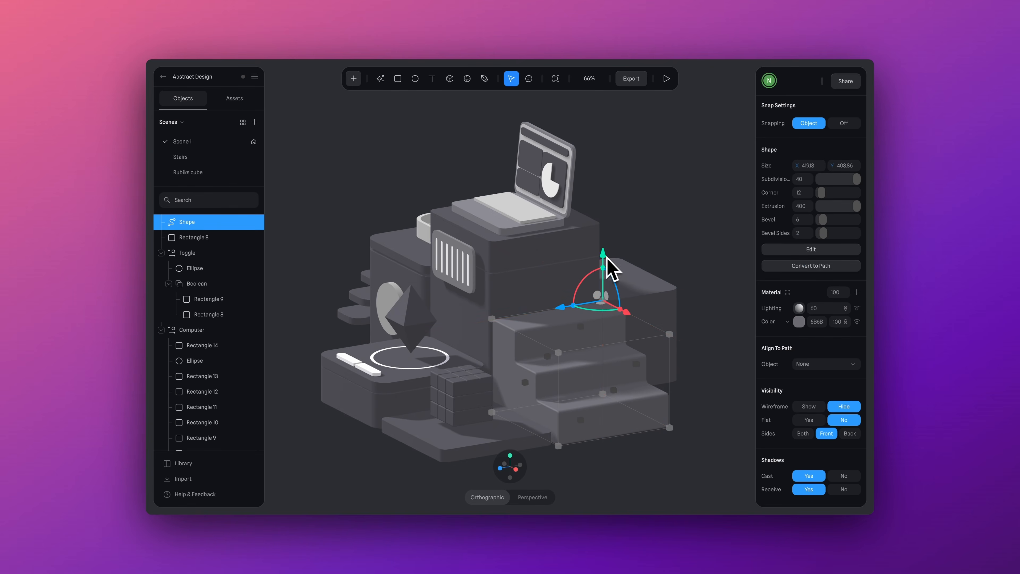
click(666, 219)
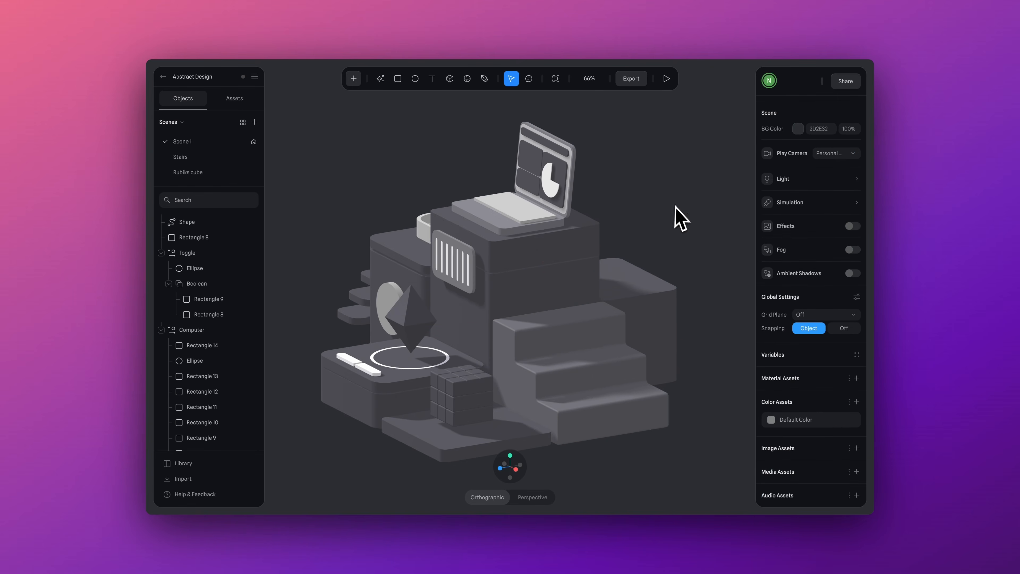
alt+drag(675, 207, 698, 243)
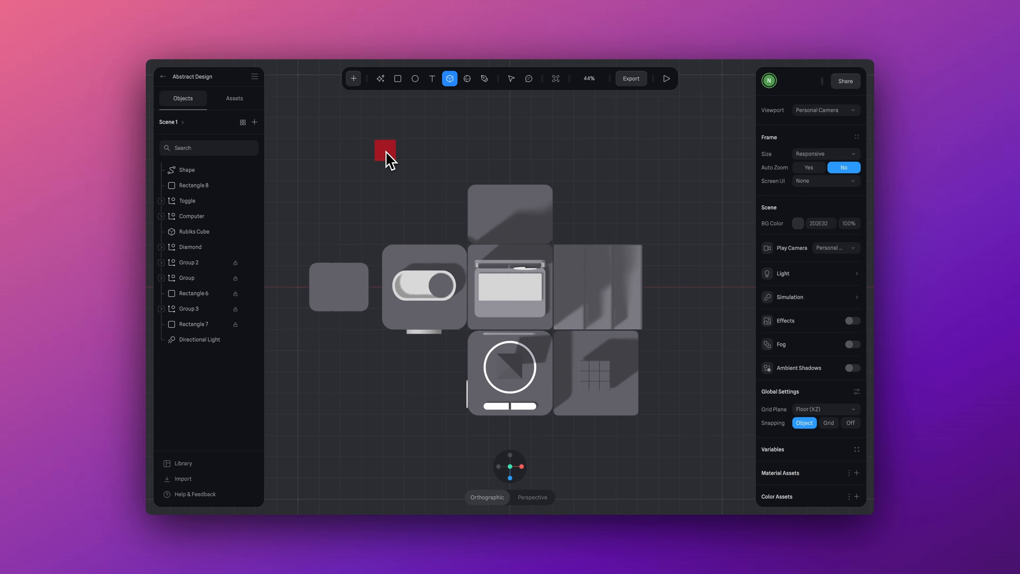
Place small cubes on the floor behind and in front of the block composition, and a sphere beyond the stairs
click(385, 151)
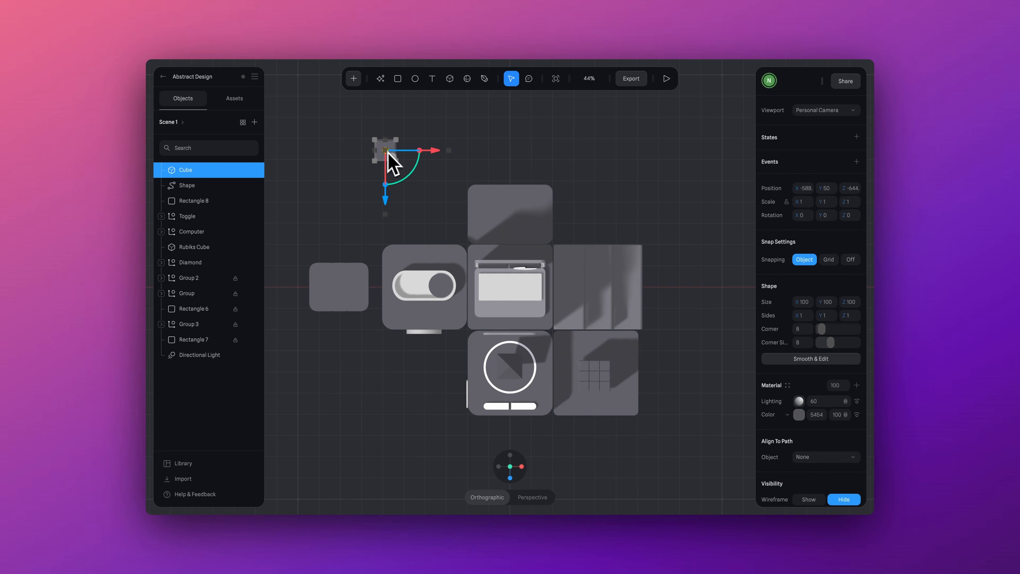
drag(520, 426, 534, 426)
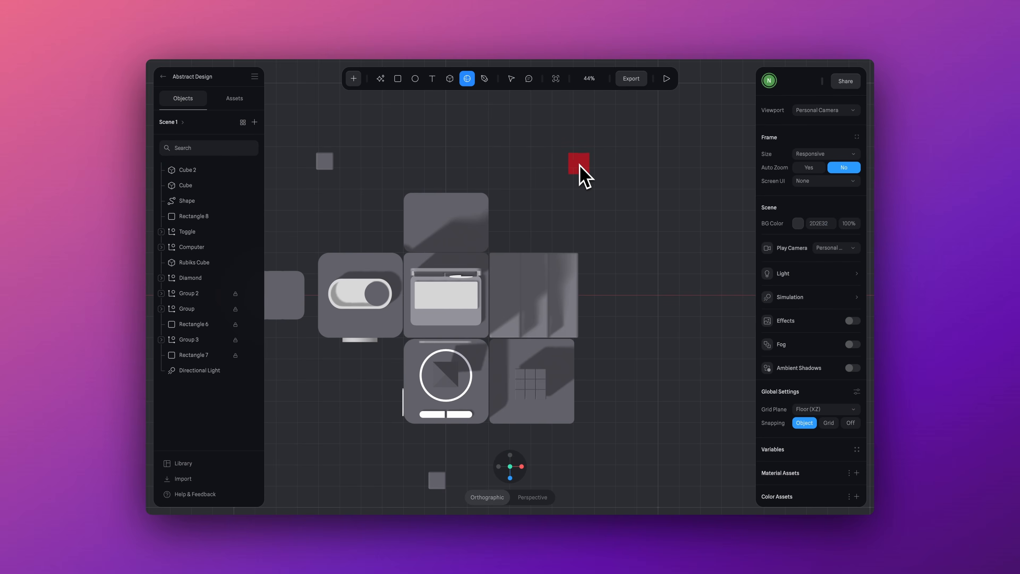
click(587, 173)
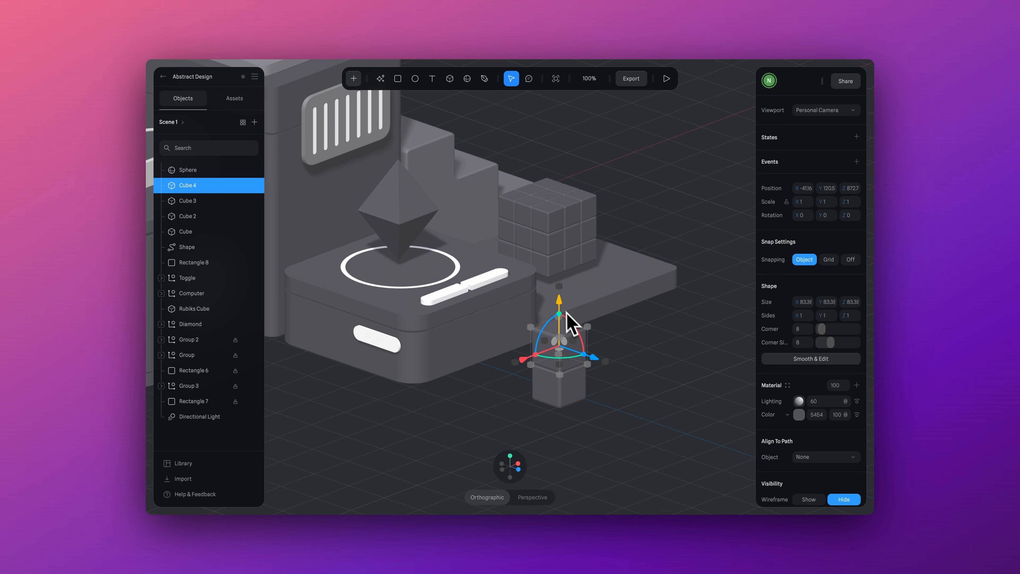
Raise the duplicated cubes along Y above the front and rear floor cubes to form vertical stacks
drag(569, 326, 556, 266)
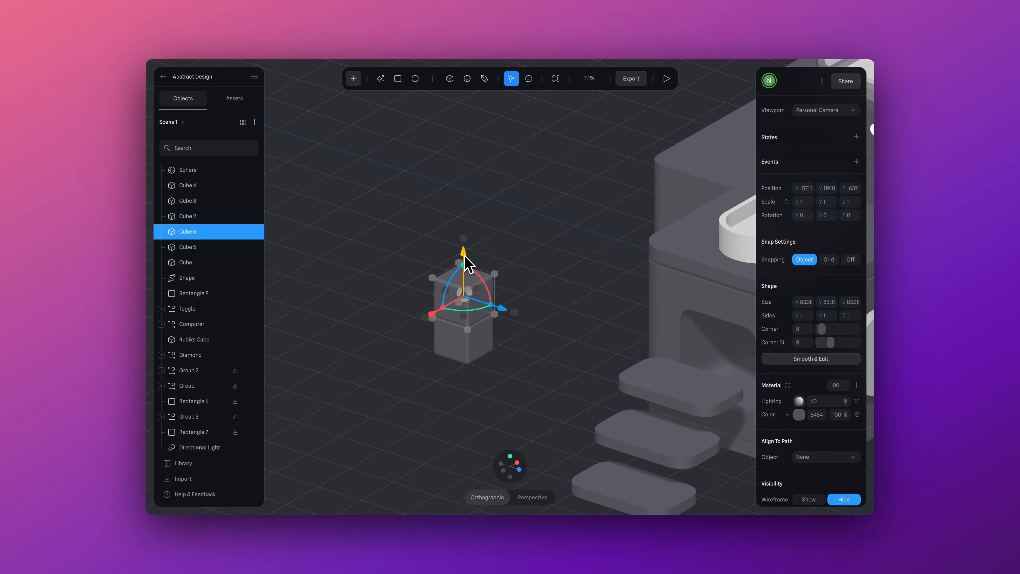
drag(464, 264, 465, 222)
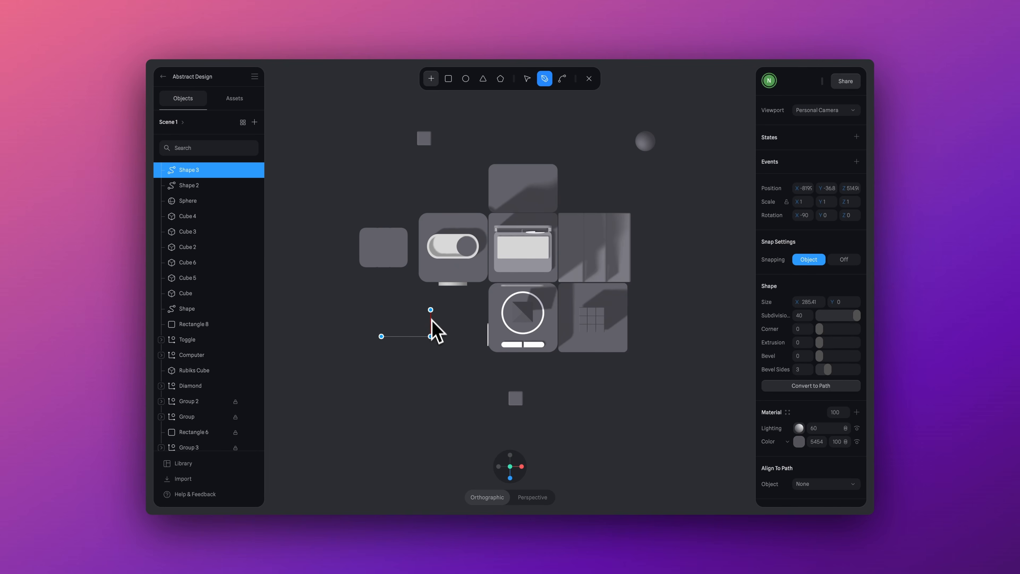
Continue the pen outline on the floor in front of the blocks with four right-angled corner points, forming a stepped line
click(431, 301)
click(479, 300)
click(478, 377)
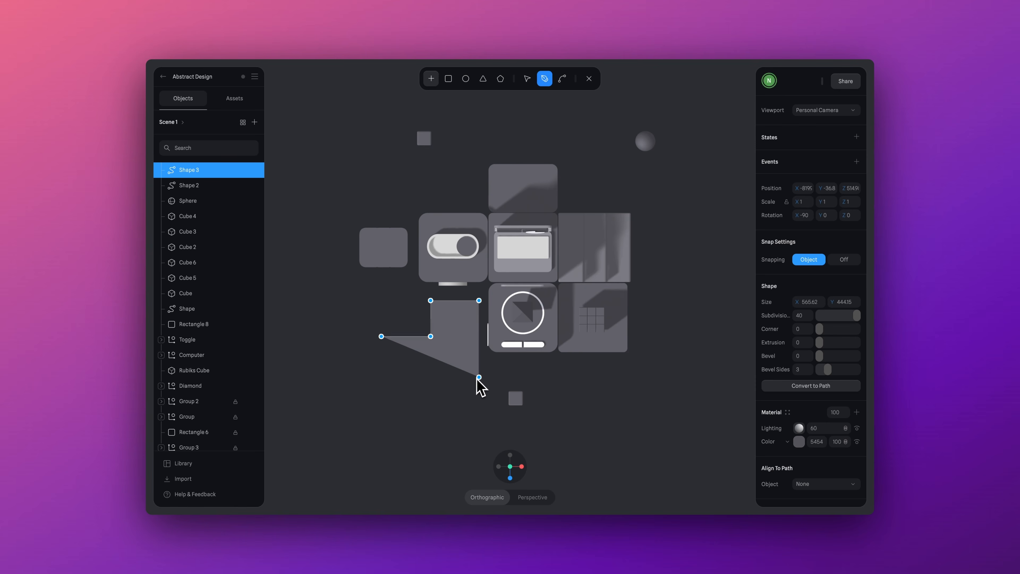
click(553, 377)
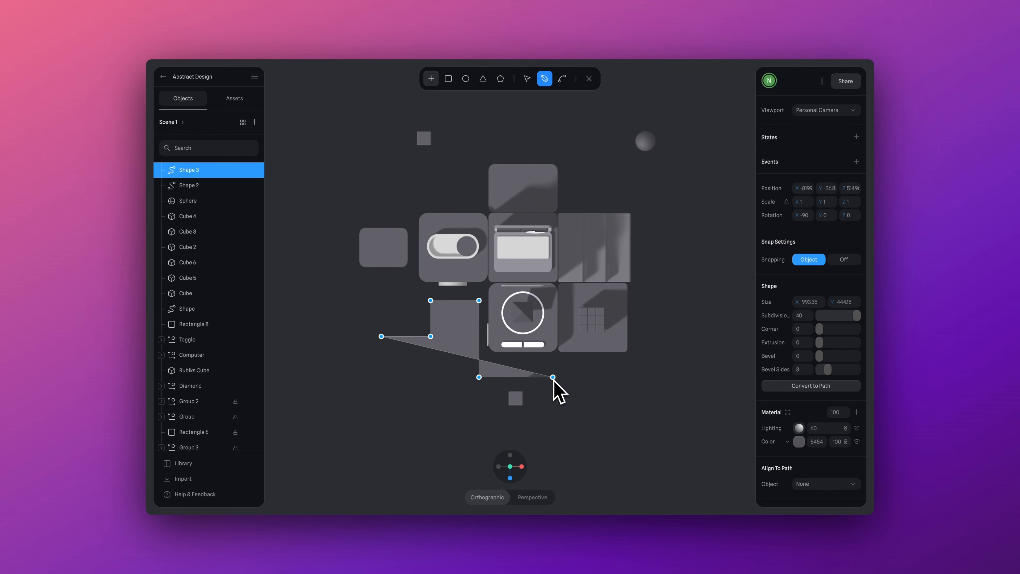
Convert the stepped line to a path and round the corners of the circular tube sized 20
click(781, 386)
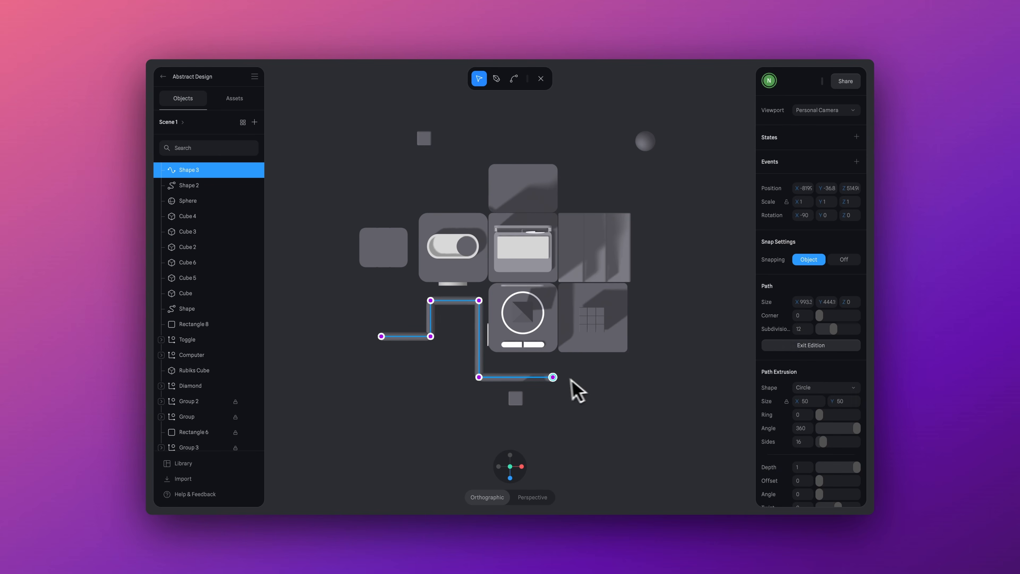
click(553, 377)
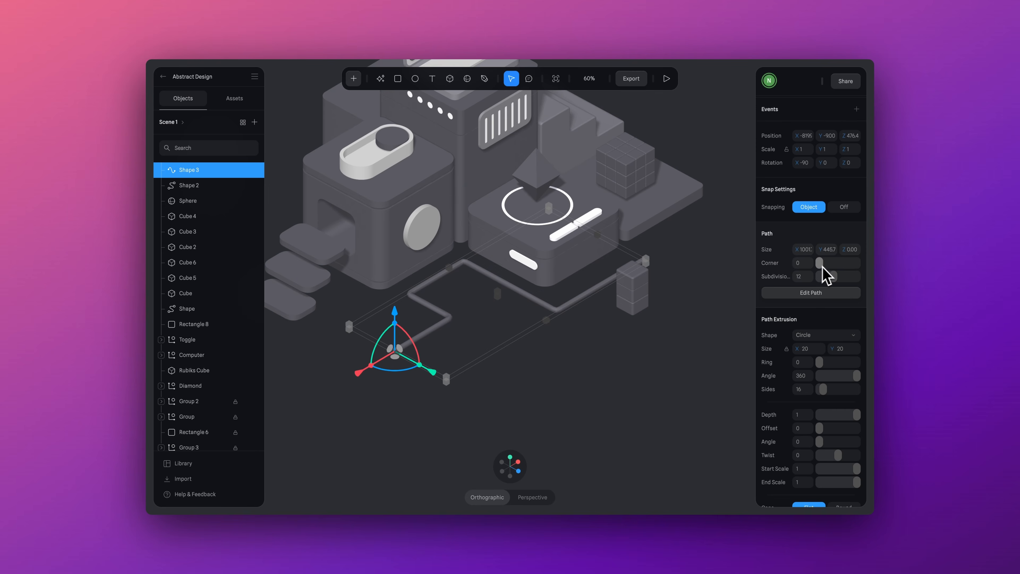
drag(822, 265, 828, 268)
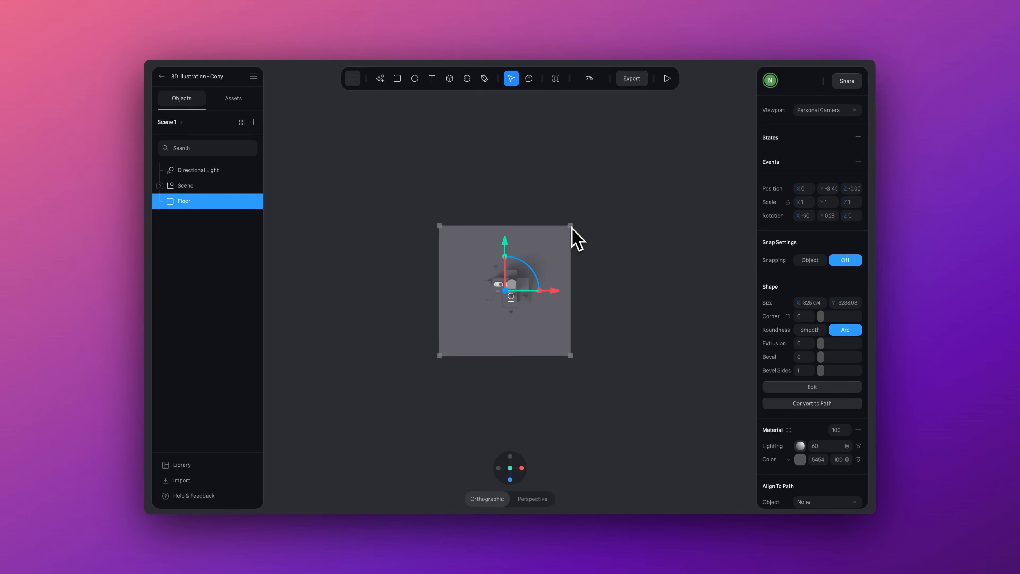
Enlarge the Floor rectangle around its centre to about 9316 by 9259
drag(571, 228, 697, 171)
mouse_move(555, 422)
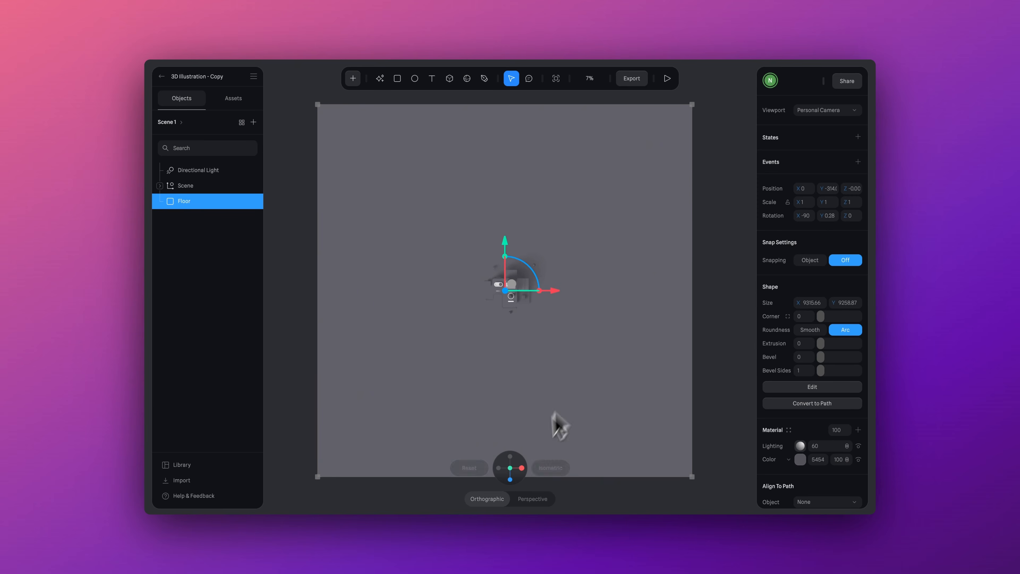
click(510, 479)
alt+drag(515, 418, 519, 488)
click(545, 473)
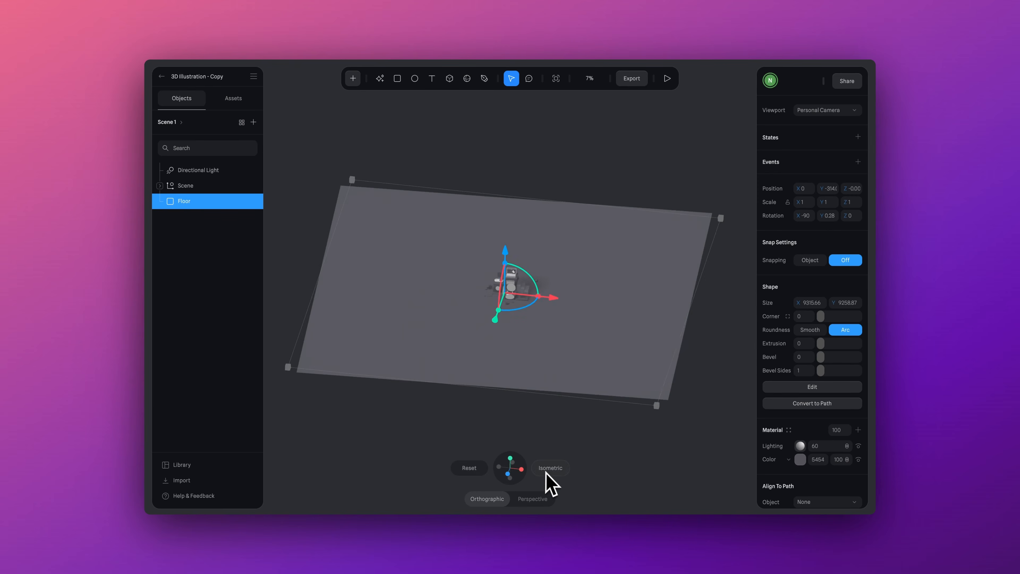
Recolor the speaker grille's rounded panel on the tower from grey to a reddish pink
scroll(556, 351, up, 10)
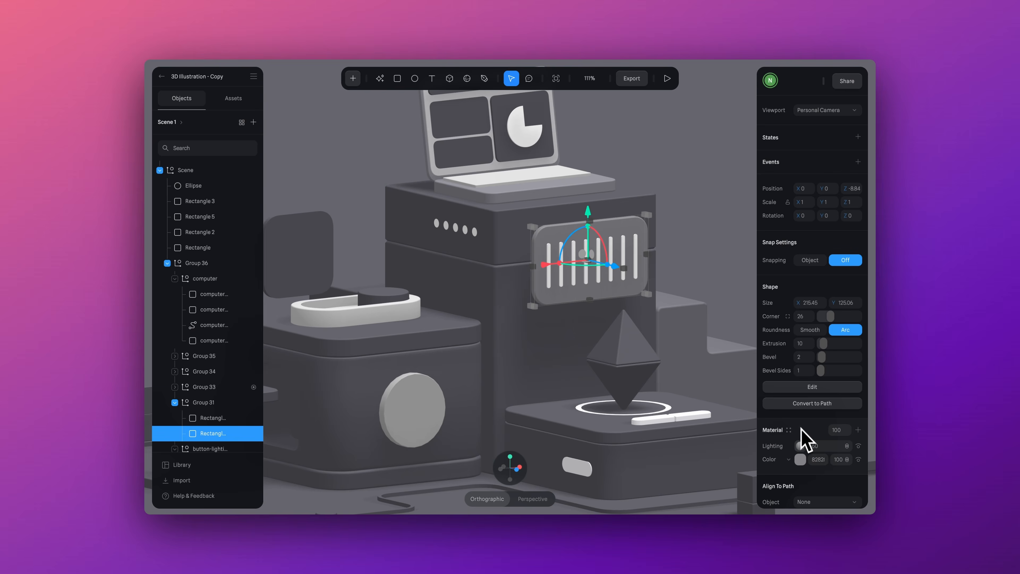
scroll(804, 436, down, 5)
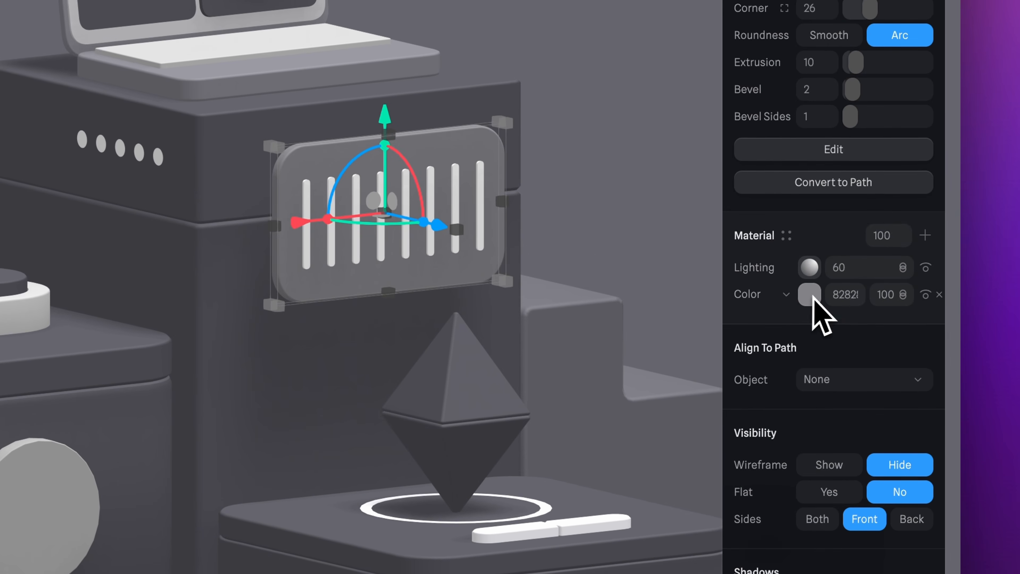
click(809, 231)
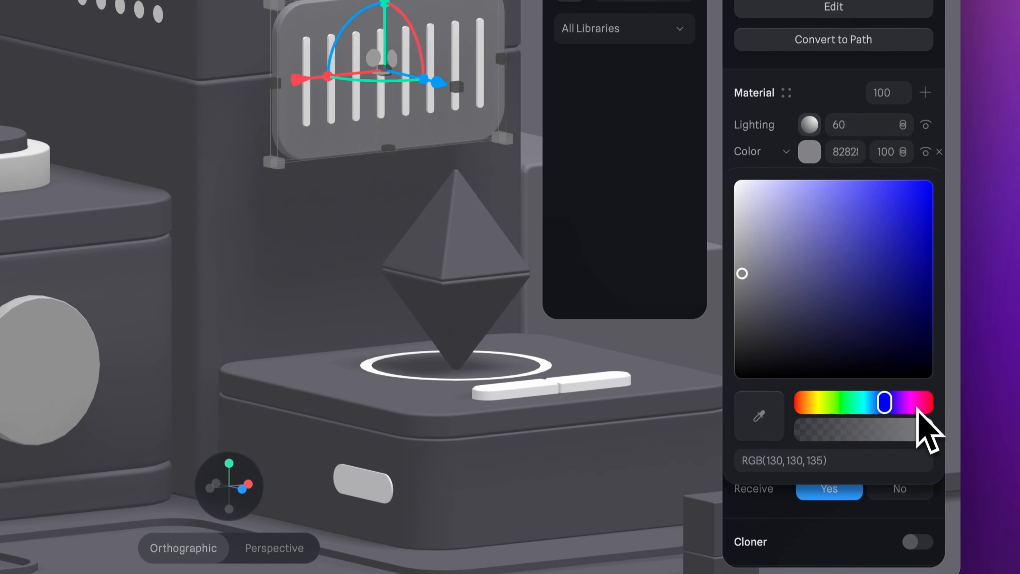
click(914, 545)
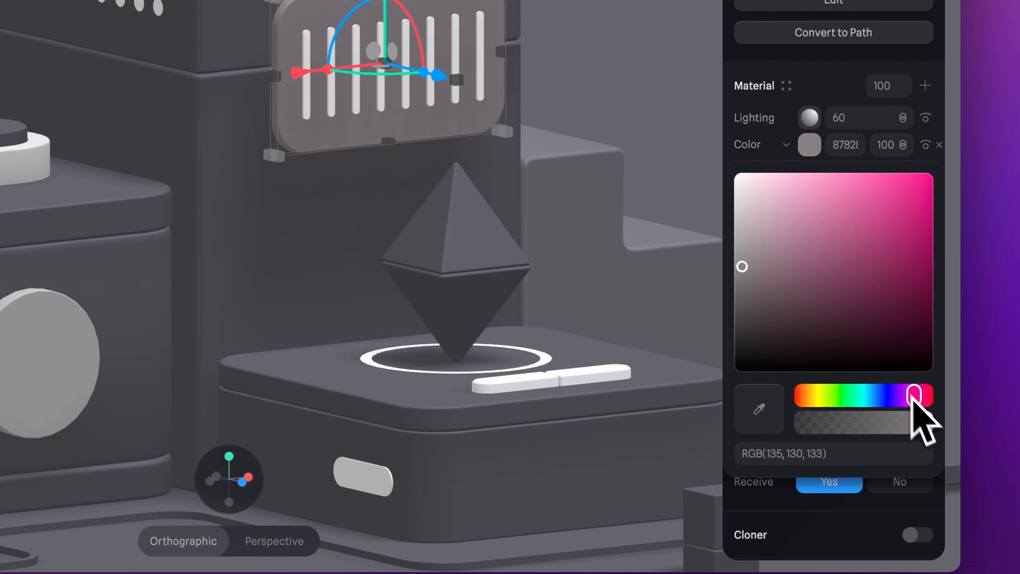
drag(870, 191, 839, 193)
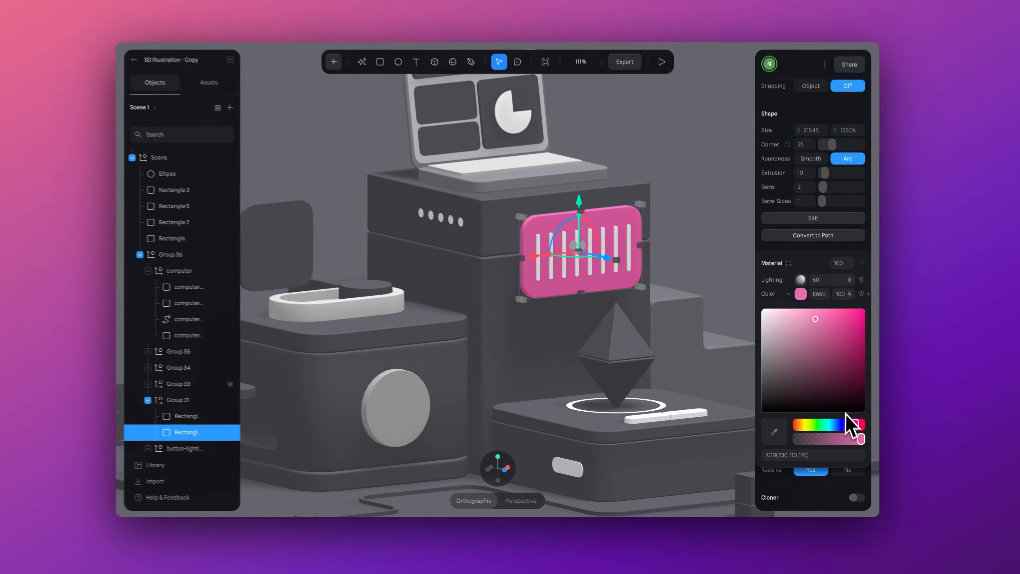
drag(848, 422, 860, 424)
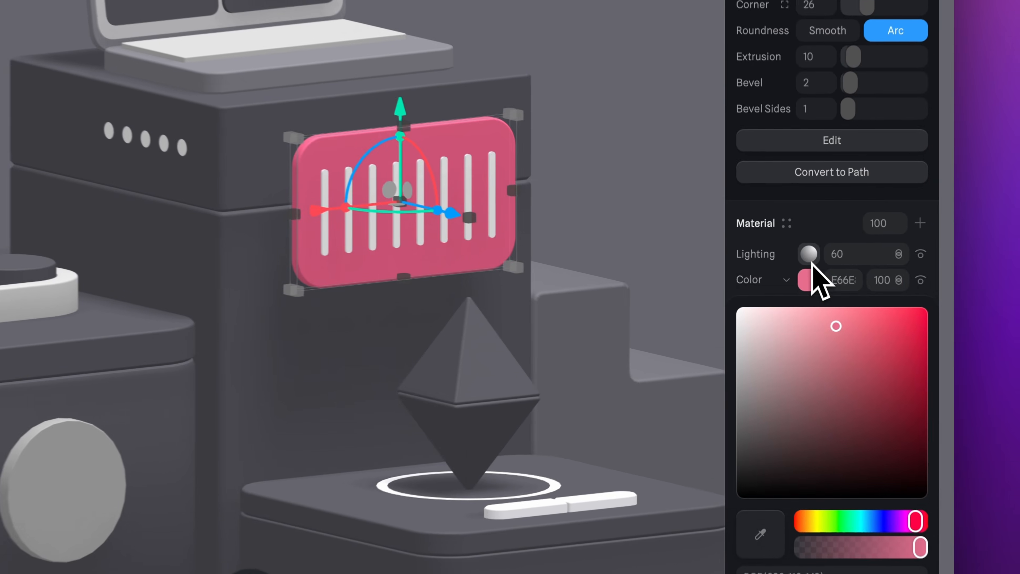
Examine the lighting settings and the available lighting types for the grille panel's material
click(800, 287)
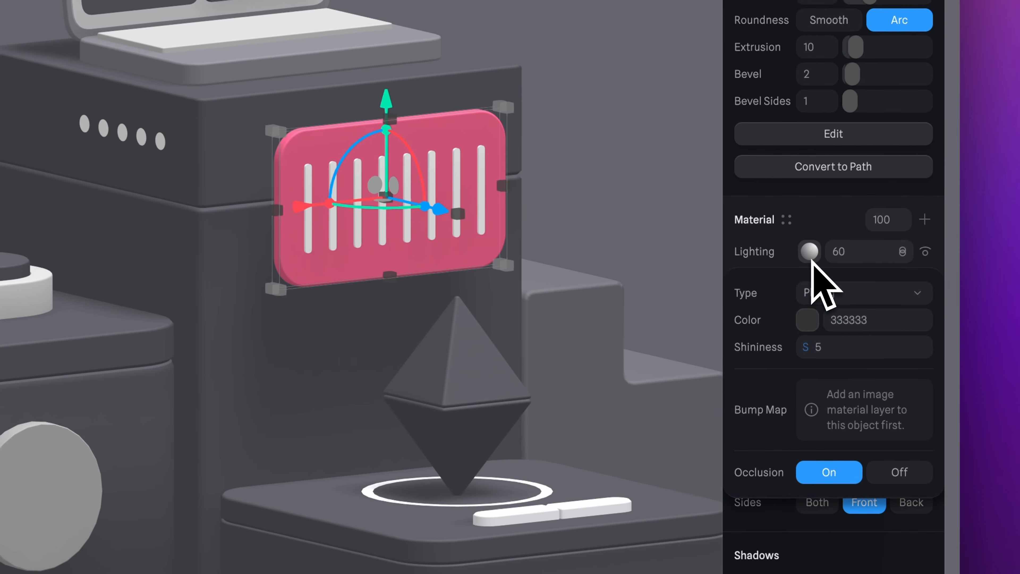
click(806, 291)
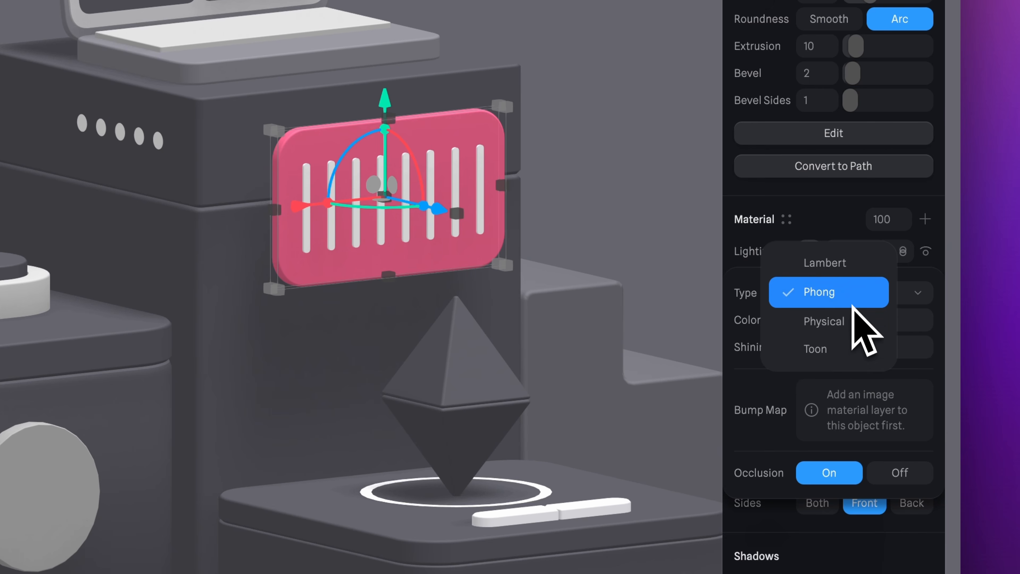
click(846, 226)
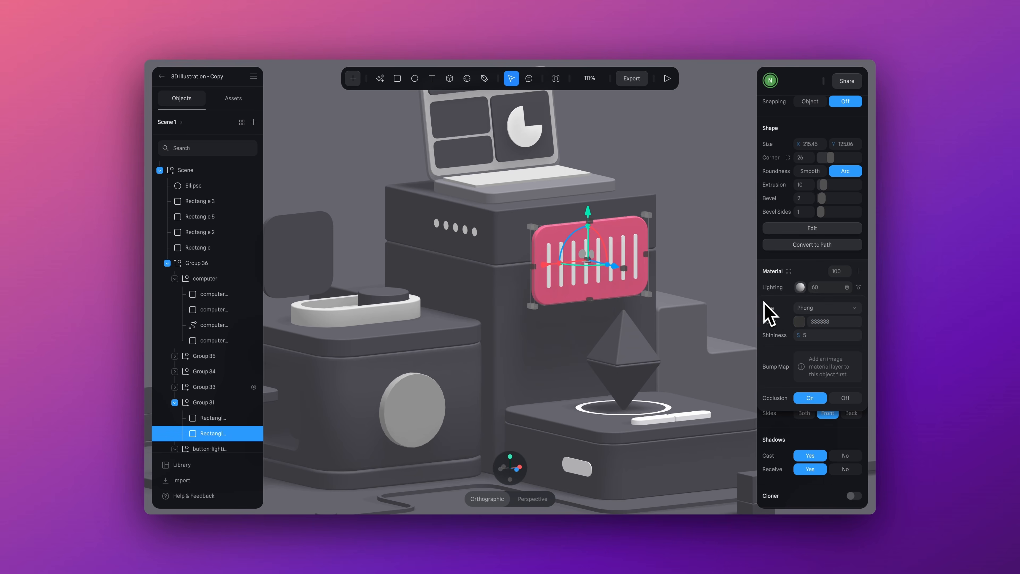
click(788, 284)
Add a material layer to the grille panel, try other layer types such as Gradient, and use Depth beneath the lighting
click(858, 271)
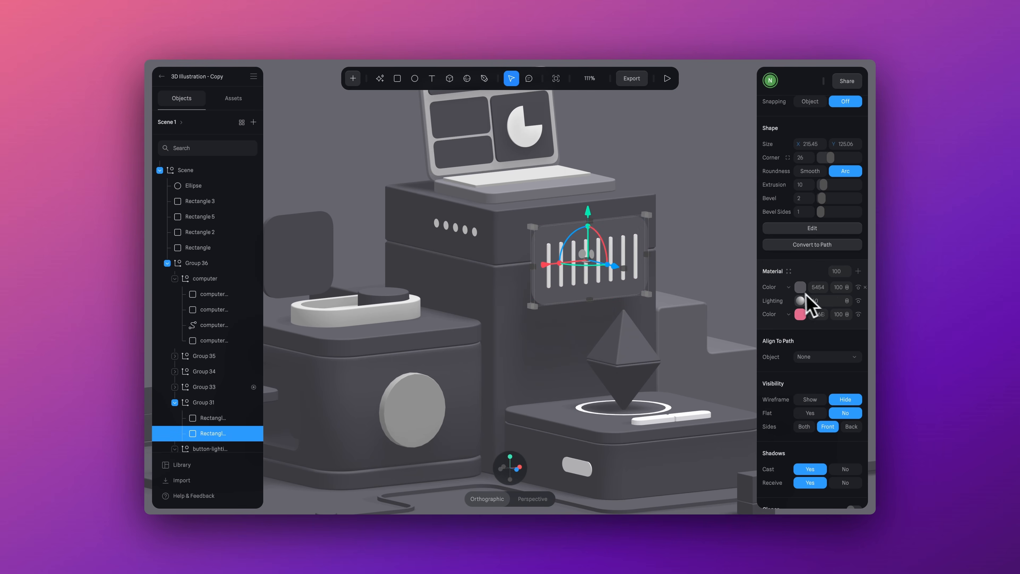
click(798, 287)
click(786, 333)
click(792, 287)
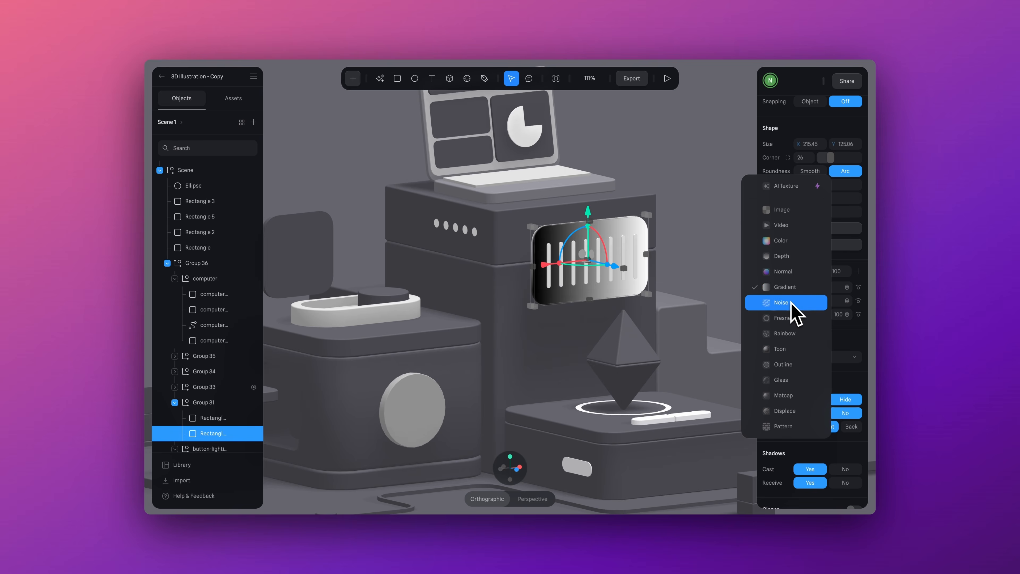
click(786, 333)
click(790, 287)
click(788, 317)
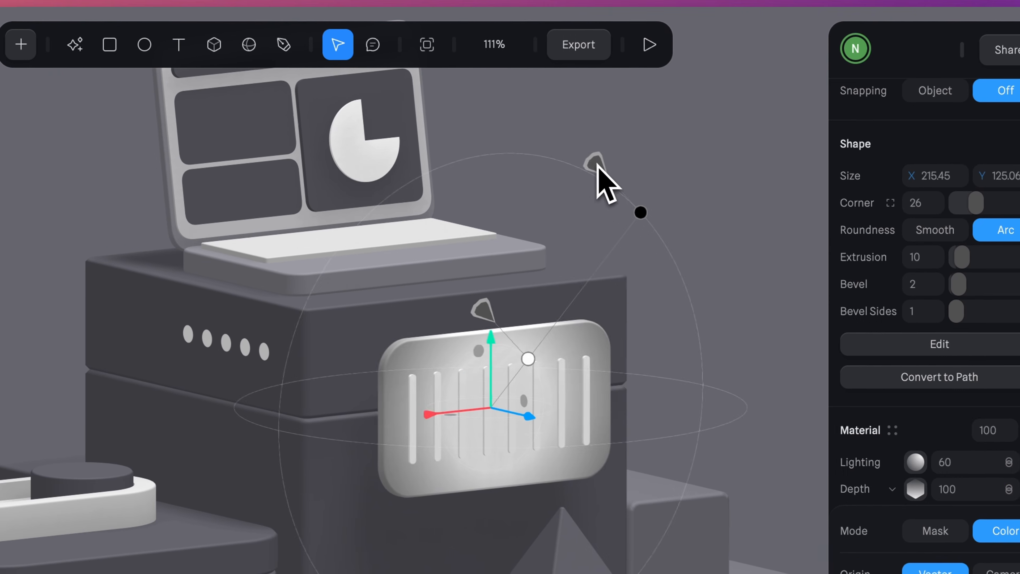
Reduce the radial depth's far distance to about 146 and raise its origin along Y to about 75 above the grille panel
drag(603, 178, 606, 247)
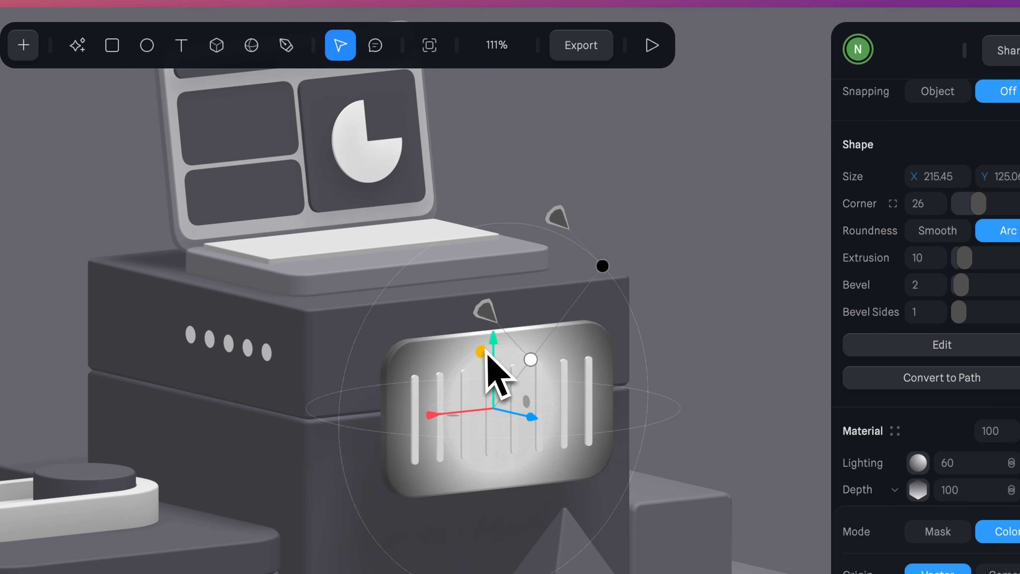
drag(500, 357, 476, 253)
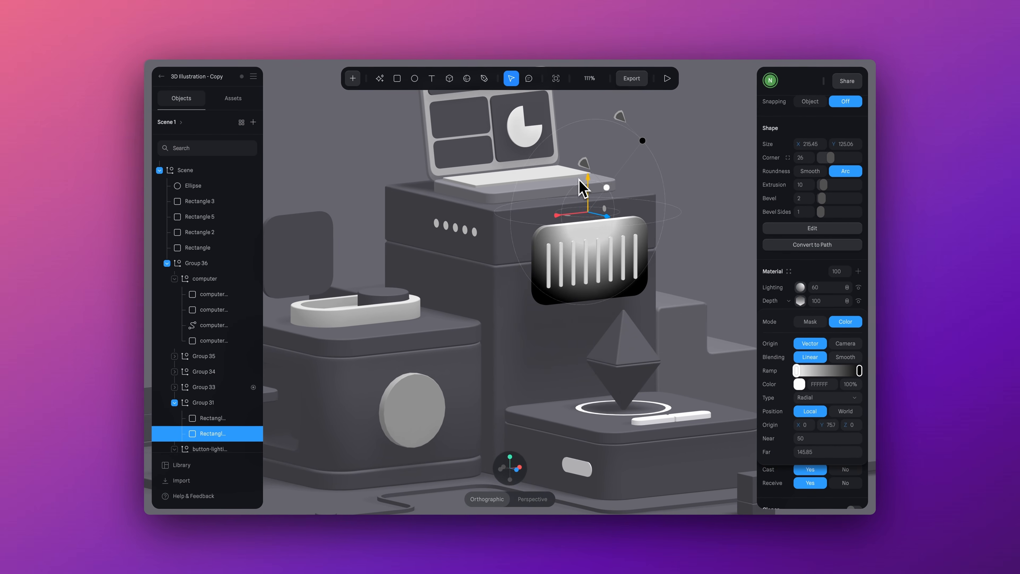
drag(530, 325, 551, 330)
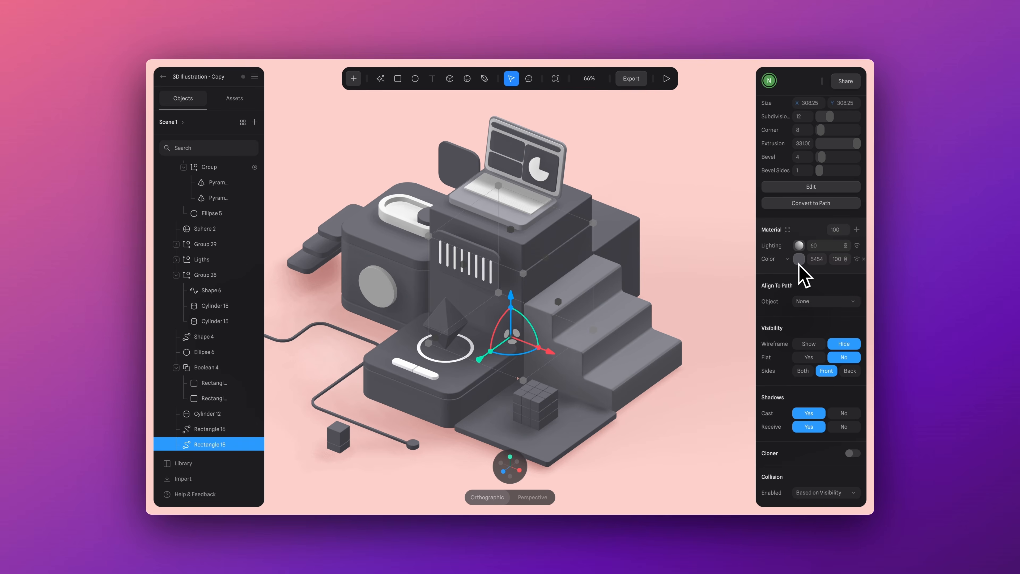
Recolor the central tower block's lower body to a deep crimson pink
click(799, 259)
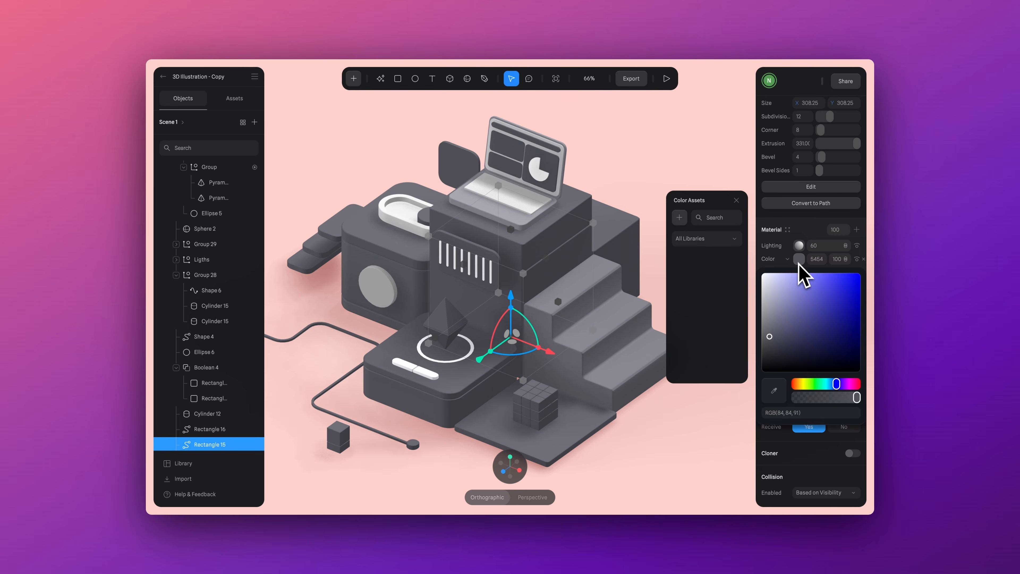
drag(846, 371, 854, 381)
drag(831, 288, 848, 294)
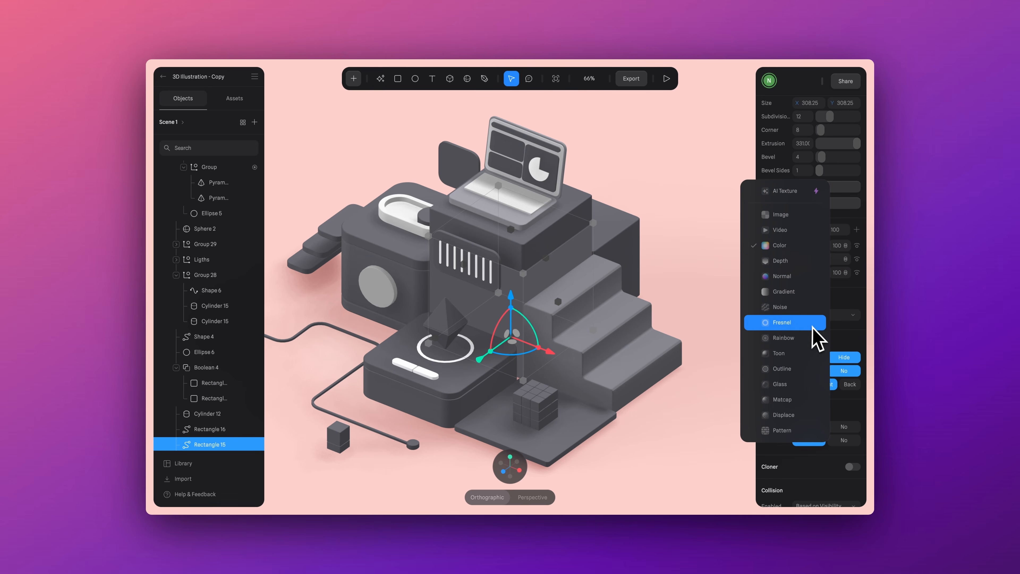
Add a Fresnel layer to the tower body's material, place it beneath the lighting, and set its amount to 70
click(815, 338)
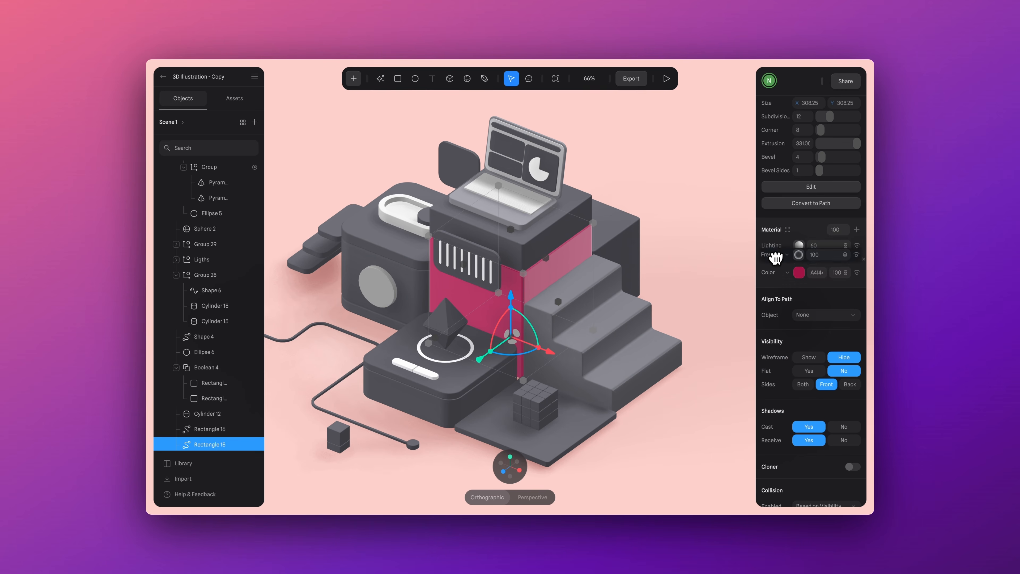
drag(775, 257, 780, 270)
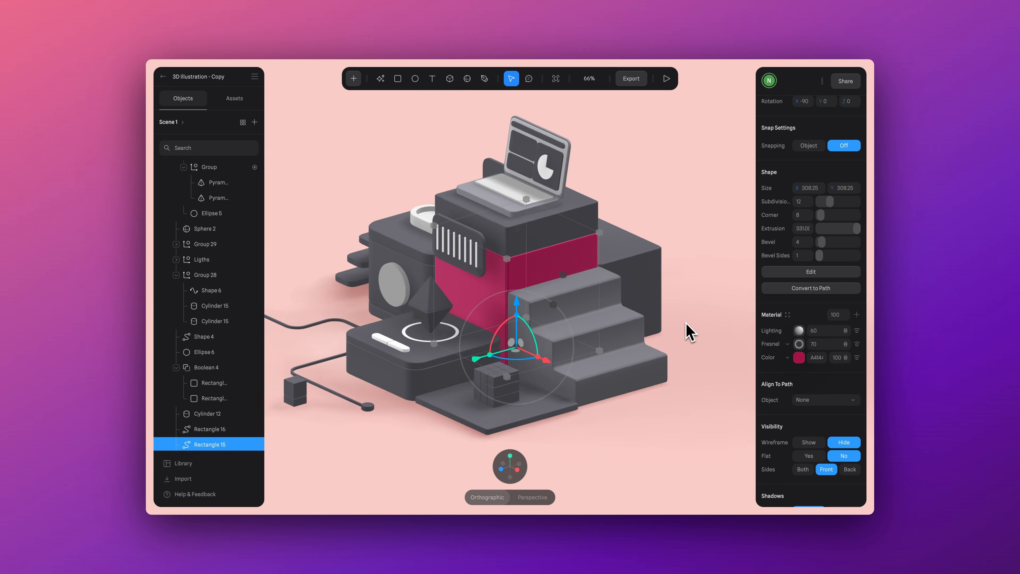
mouse_move(688, 330)
mouse_down()
mouse_move(719, 337)
mouse_move(690, 335)
mouse_up()
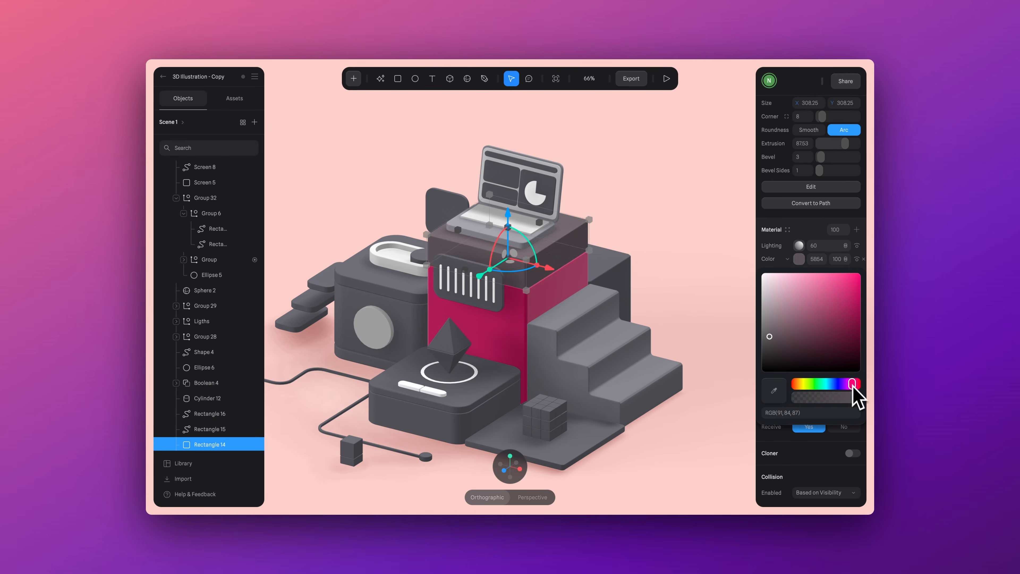
Color the tower's top block light pink, RGB(249, 149, 166), and set its lighting layer to Overlay blending
mouse_move(819, 296)
mouse_down()
mouse_move(808, 291)
mouse_move(835, 292)
mouse_move(811, 287)
mouse_move(820, 281)
mouse_up()
click(846, 247)
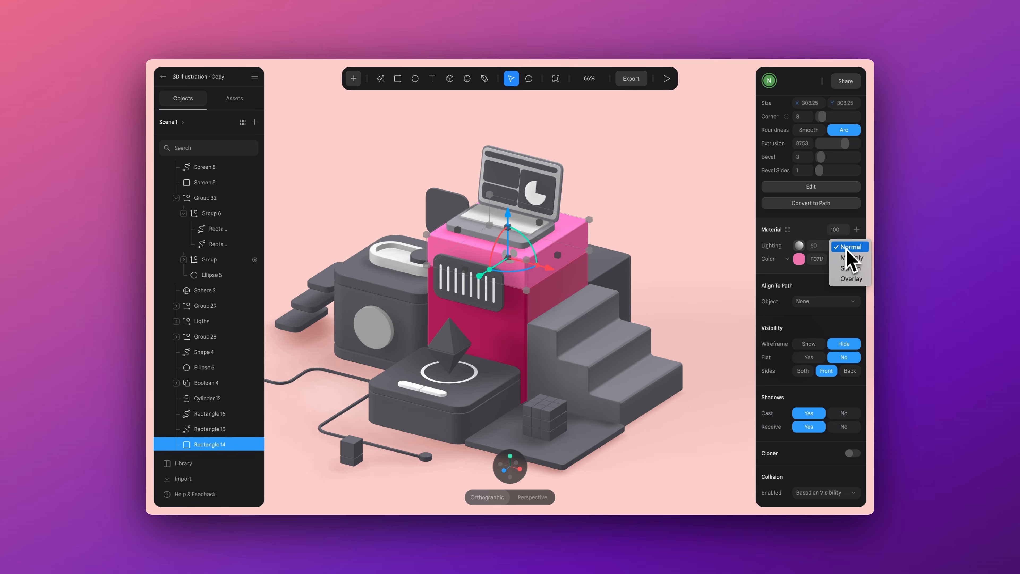
click(854, 281)
click(800, 259)
drag(818, 288, 801, 275)
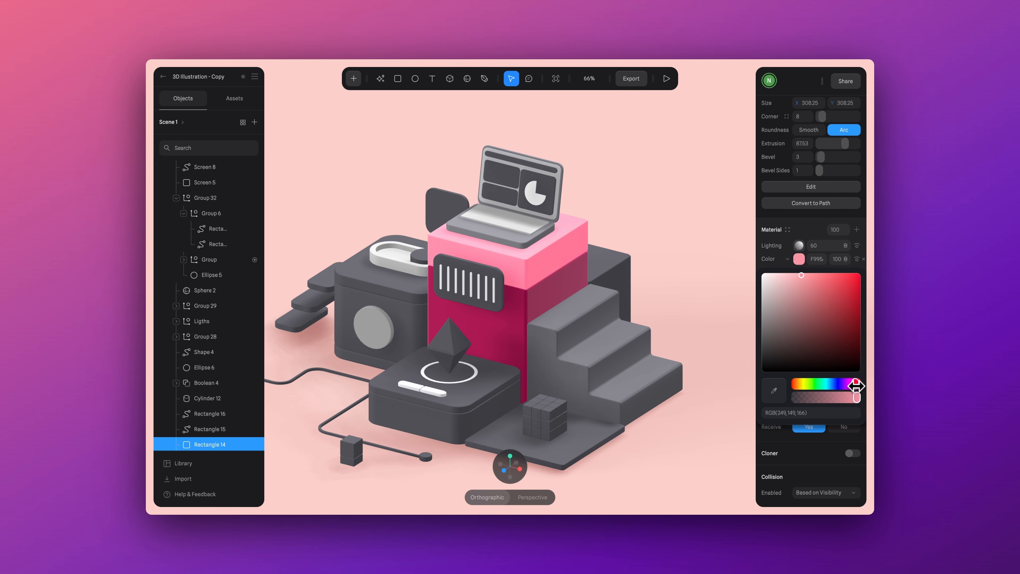
Add a Depth layer beneath the top block's lighting, set its far distance to about 286, and raise its origin
click(857, 230)
click(787, 246)
click(787, 262)
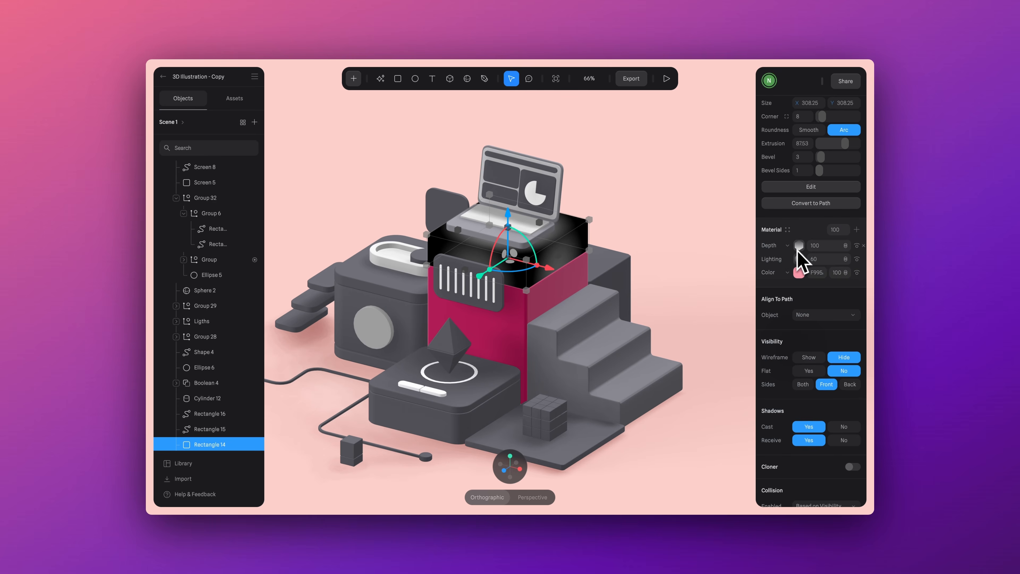
drag(774, 258, 774, 260)
click(796, 262)
drag(528, 192, 570, 187)
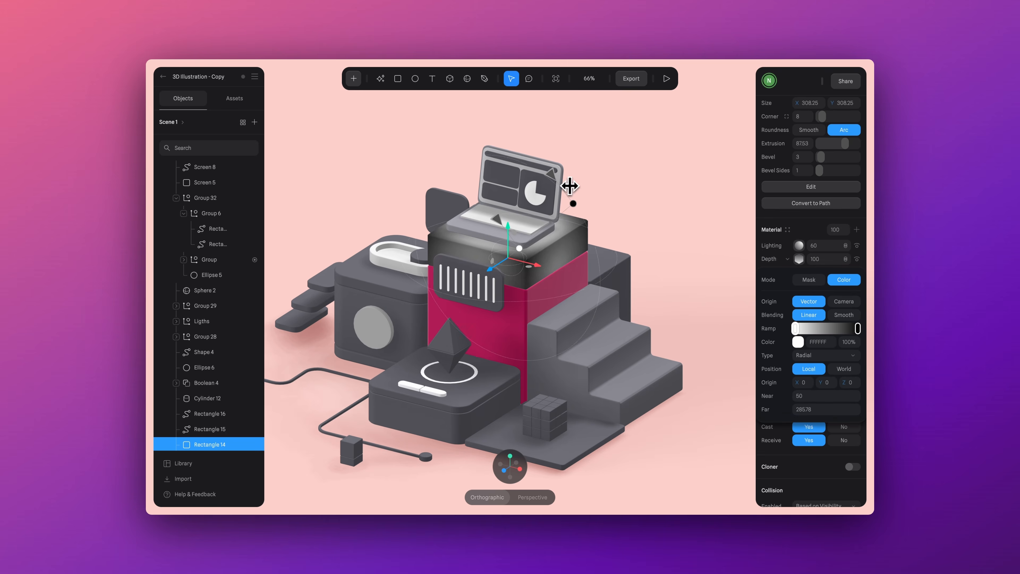
drag(508, 229, 507, 221)
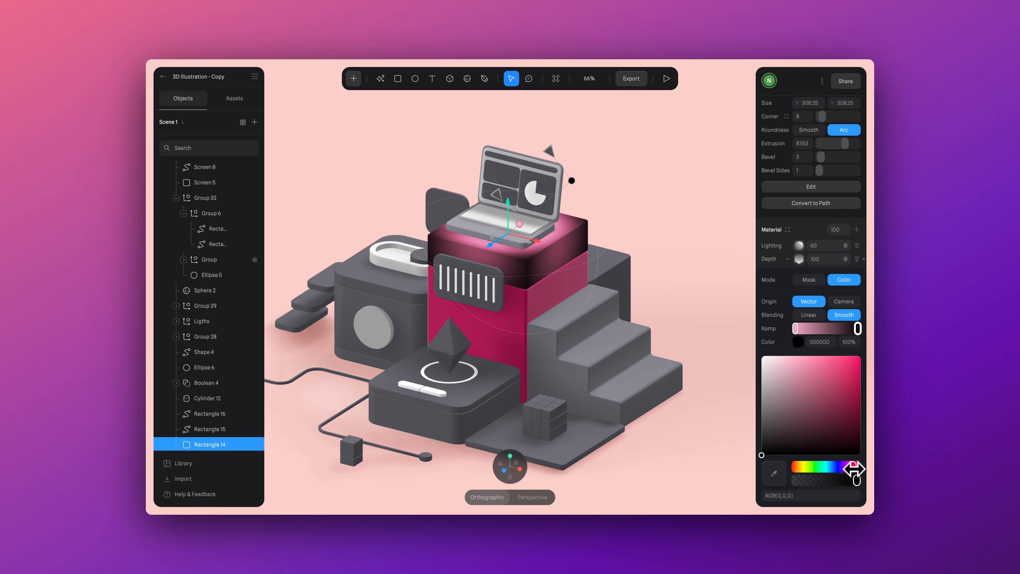
Set the outer color of the top block's depth ramp to bright pink and check the block from another angle
click(852, 466)
drag(836, 376, 830, 363)
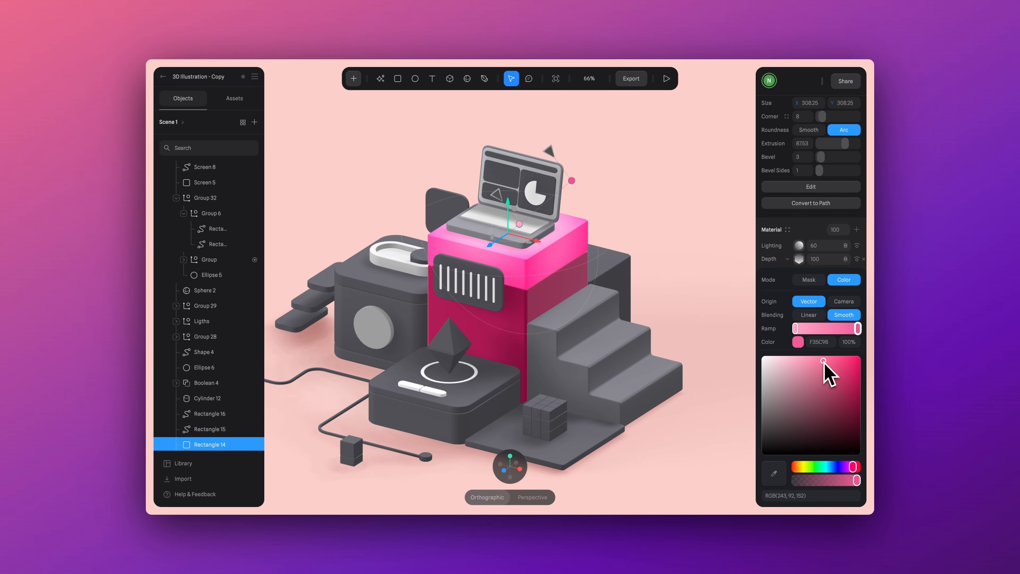
click(817, 362)
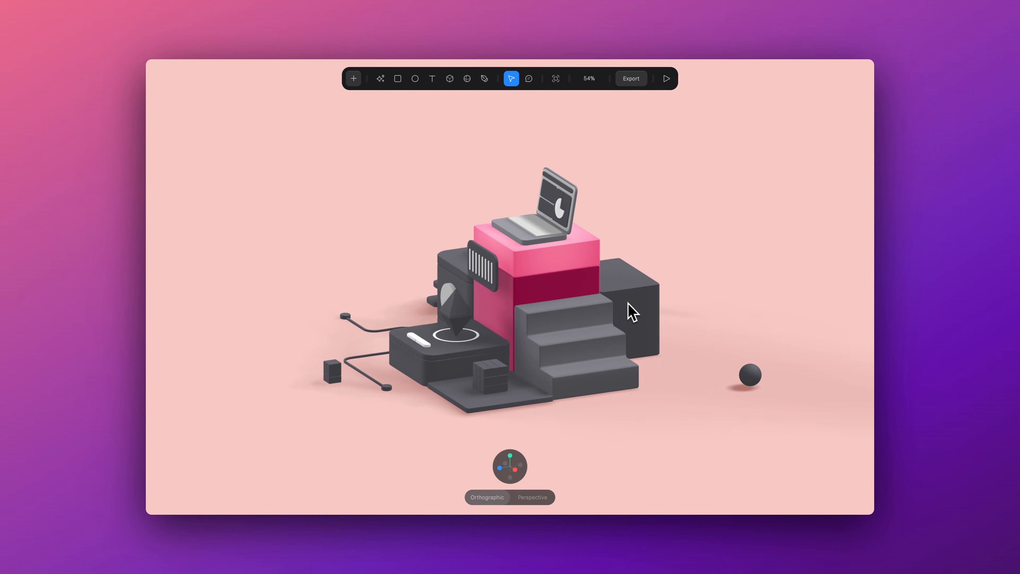
mouse_move(629, 303)
middle_down()
mouse_move(687, 289)
mouse_move(690, 300)
mouse_move(646, 307)
middle_up()
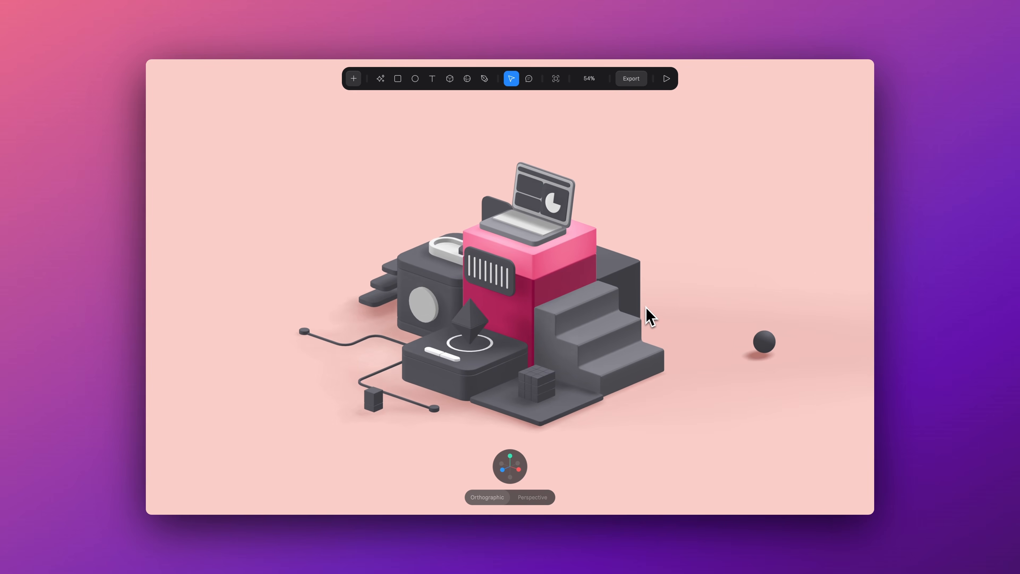
Copy the tower body's material and paste it onto the flat base plate in front of the stairs
key(super+backslash)
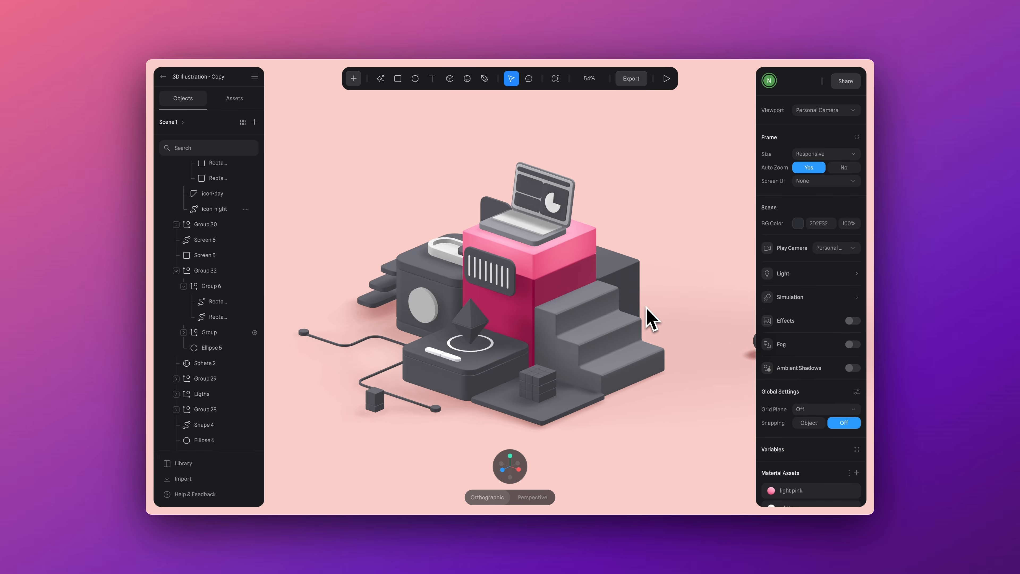
click(506, 321)
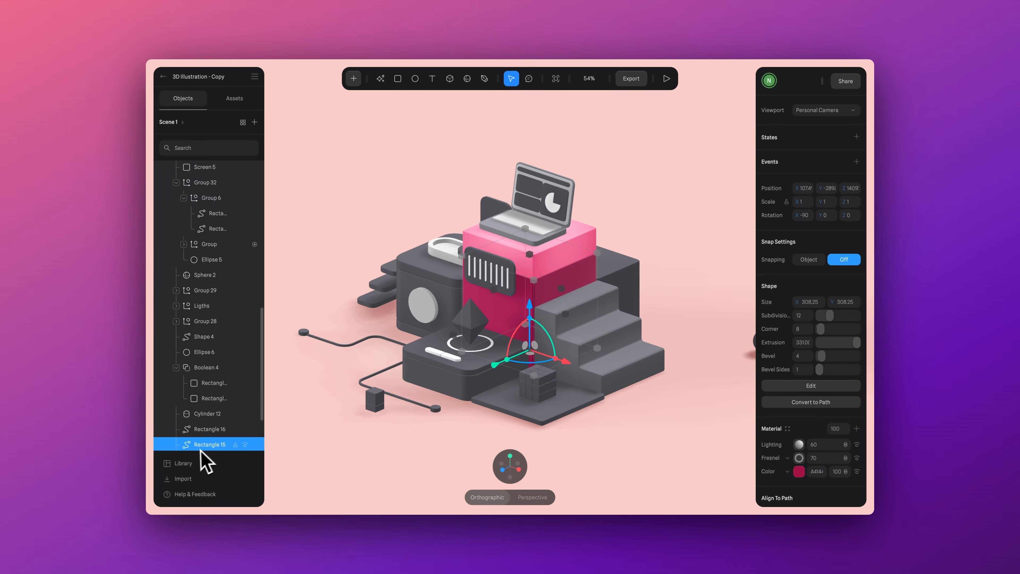
right_click(213, 446)
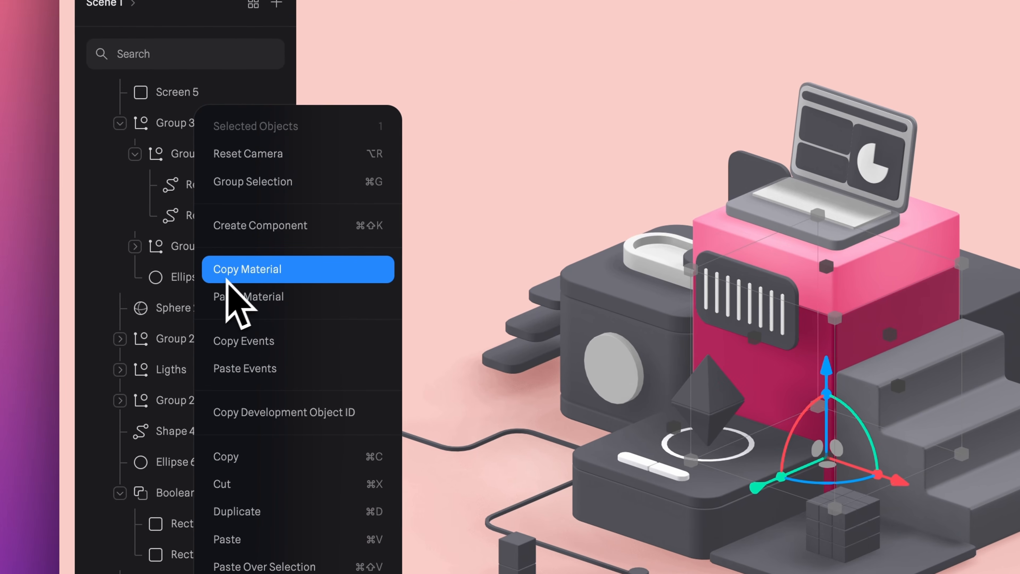
click(310, 273)
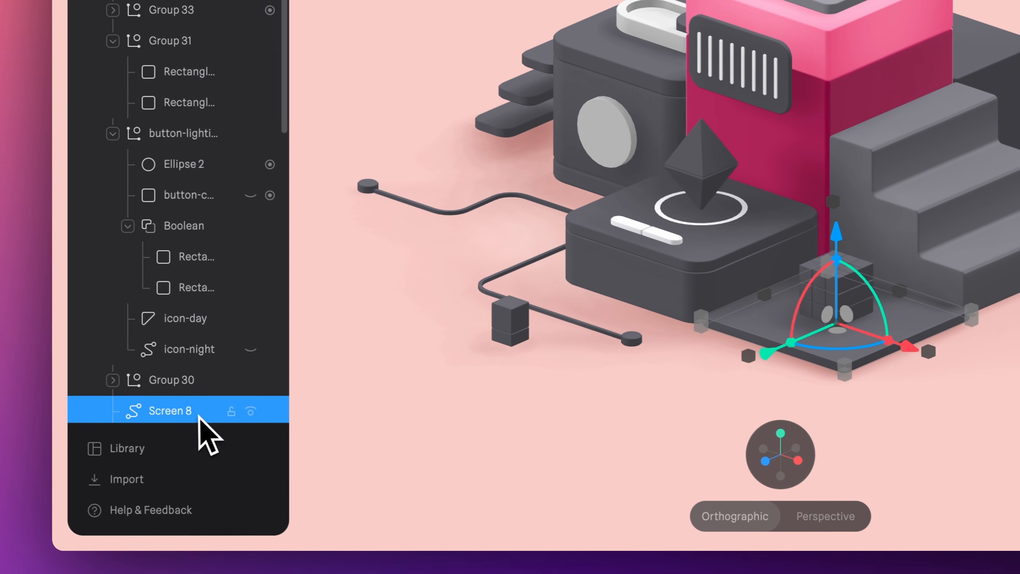
right_click(200, 417)
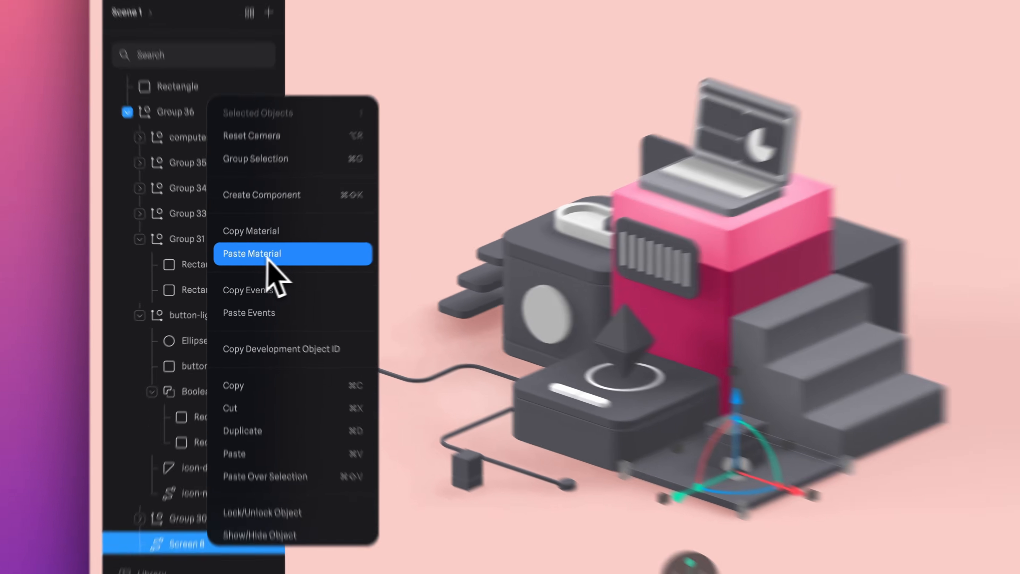
click(301, 236)
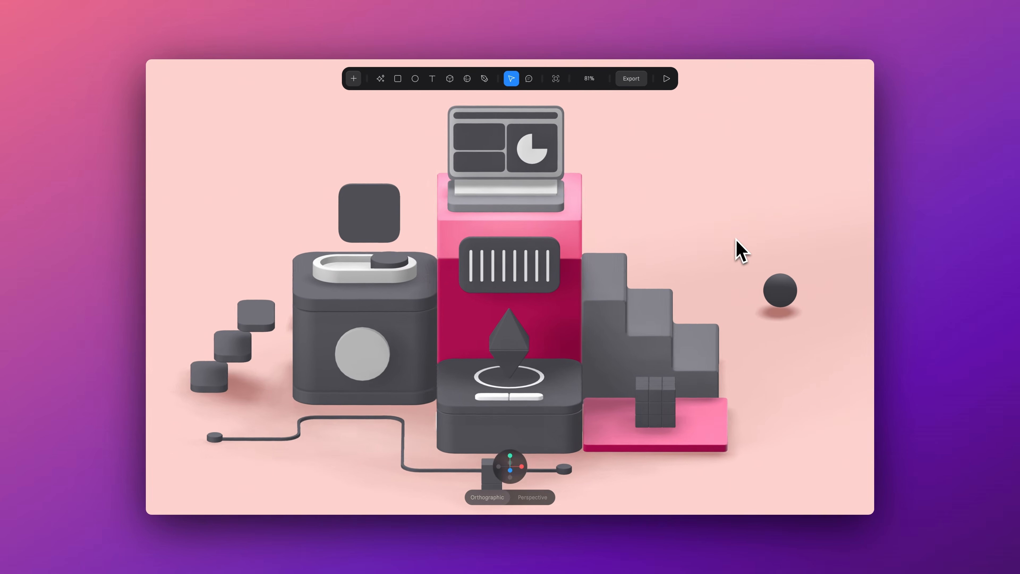
drag(736, 251, 708, 251)
scroll(690, 249, up, 3)
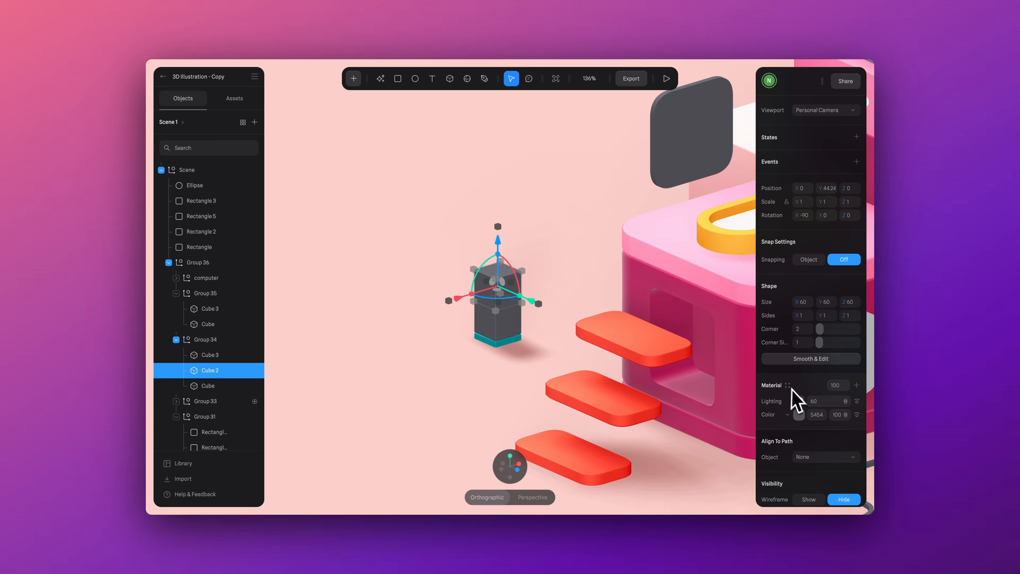
Apply saved material assets to the small cube stack, the curved cable and the laptop frame, using pink for the cable and orange for the frame
click(788, 385)
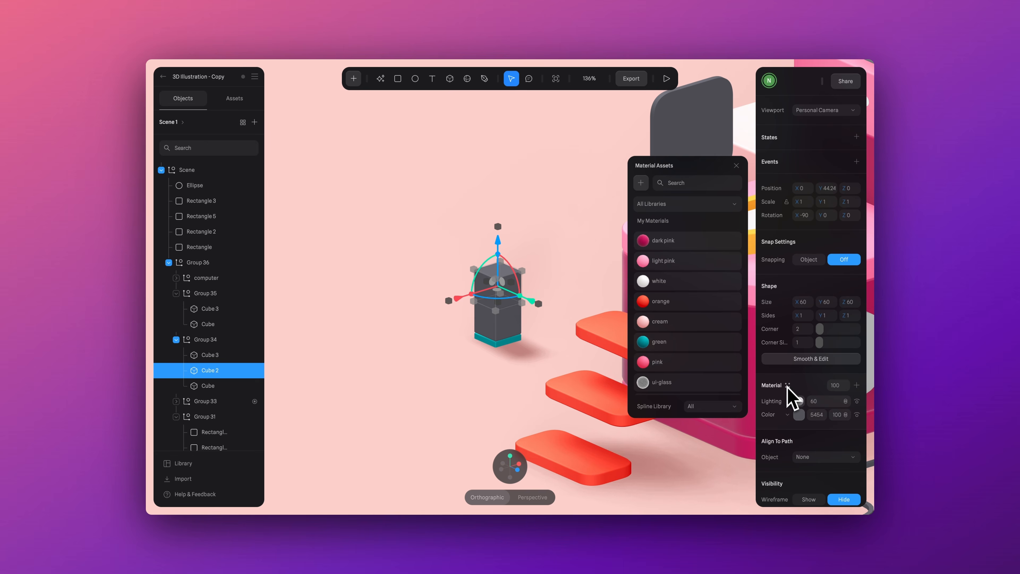
click(677, 250)
click(669, 362)
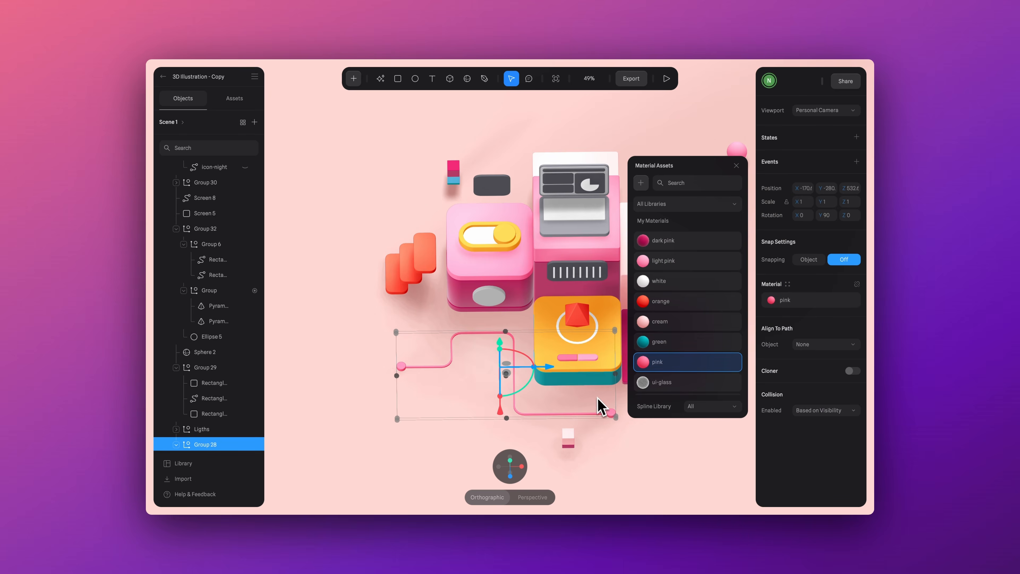
click(690, 404)
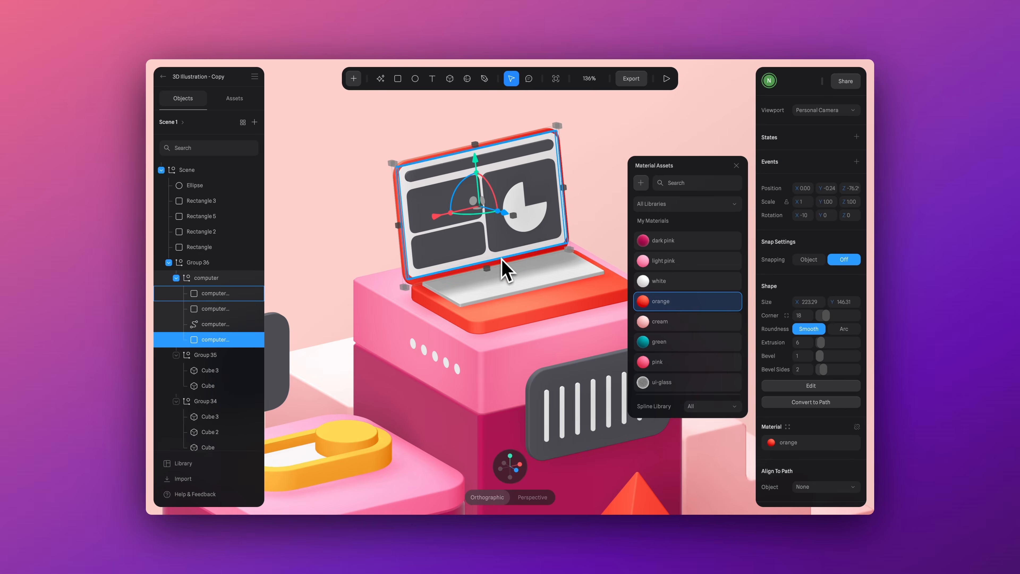
Color the laptop screen with material assets: green for the large tile, yellow for the lower small tile, cream for the upper small tile and header bar
click(674, 365)
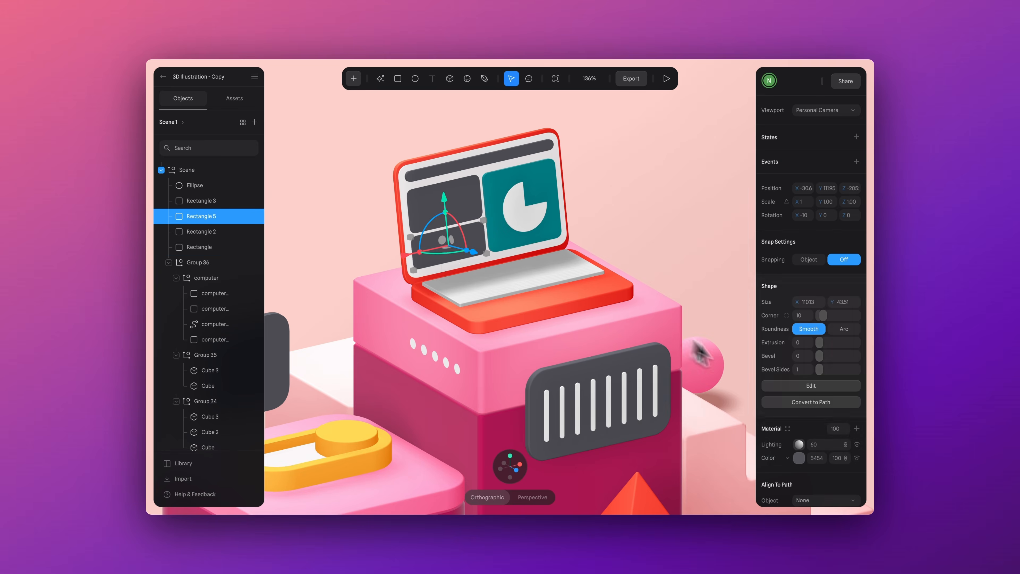
click(787, 428)
scroll(674, 282, down, 5)
click(674, 282)
click(457, 197)
click(674, 321)
click(508, 158)
click(787, 428)
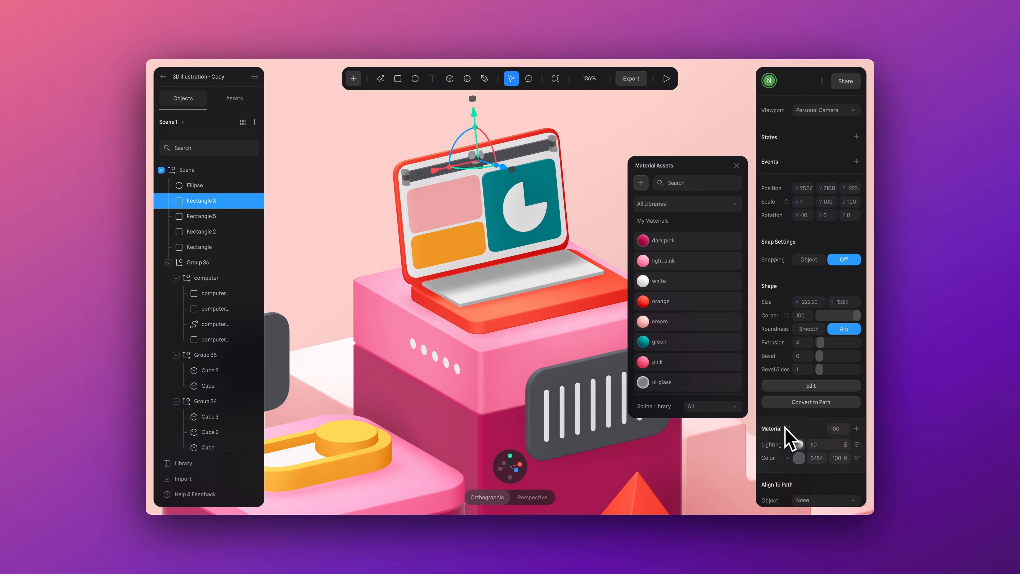
click(659, 321)
click(525, 207)
click(786, 428)
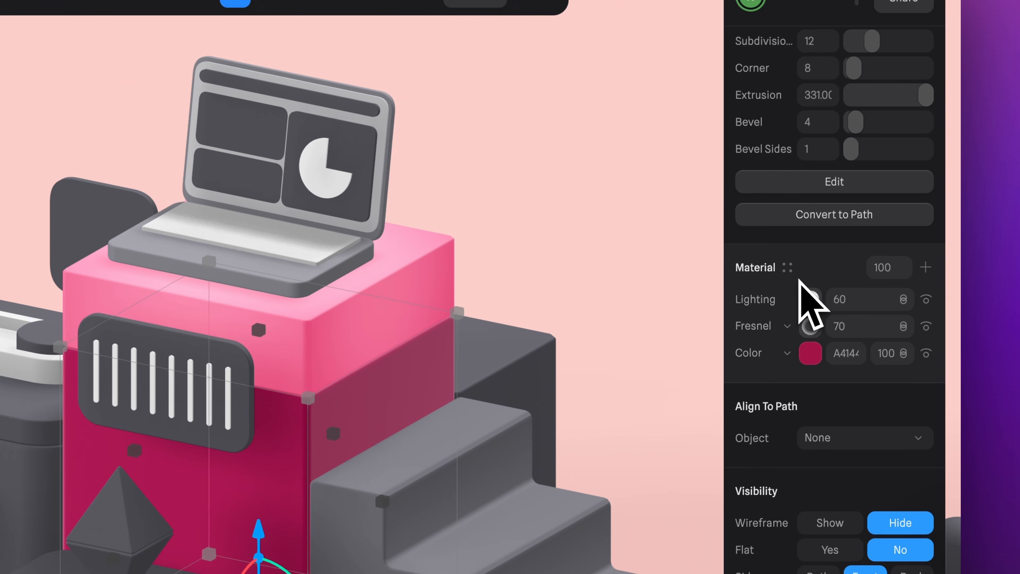
Save the tower body's material as a reusable material asset and rename it dark pink
click(789, 270)
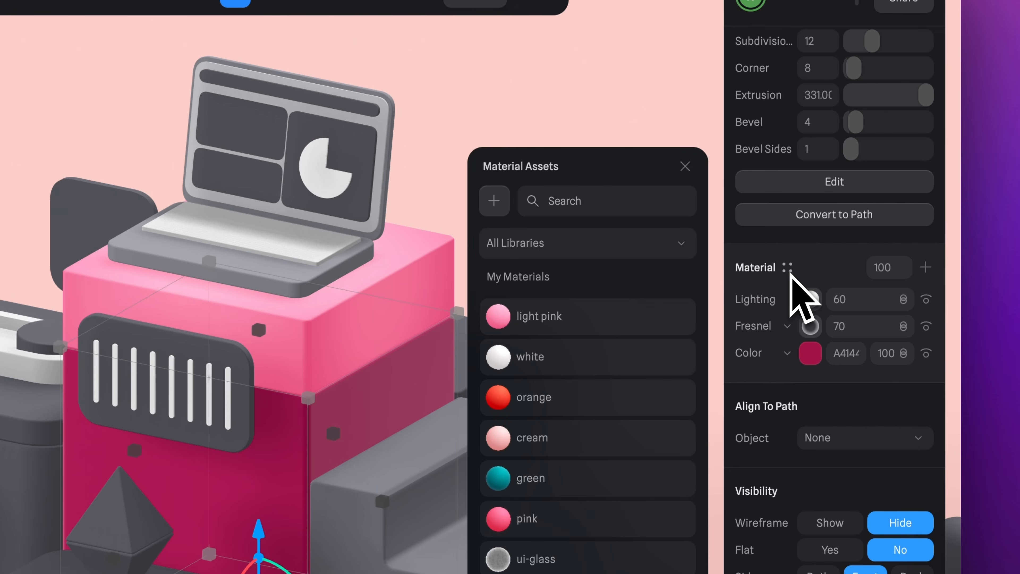
click(494, 202)
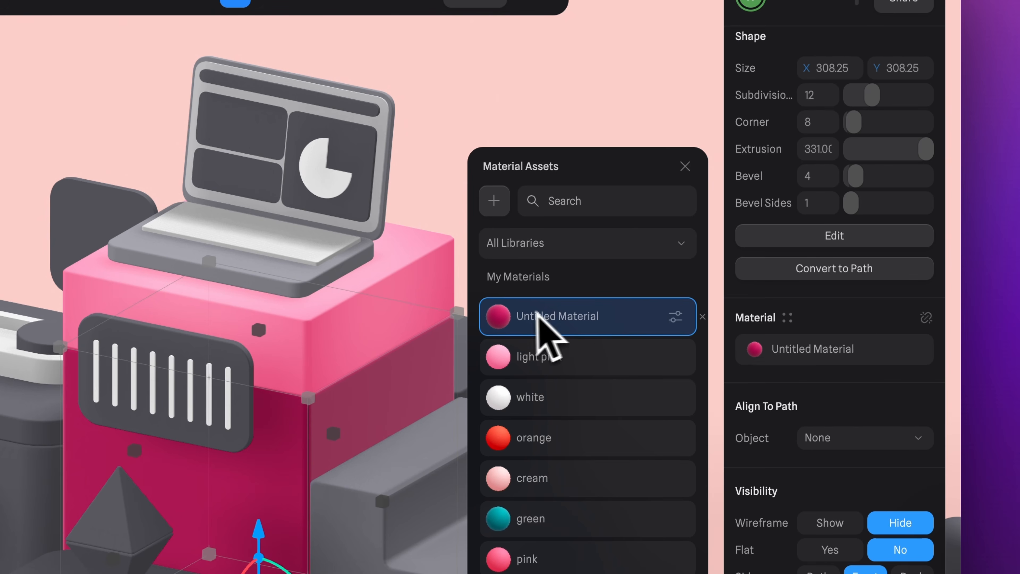
double_click(556, 318)
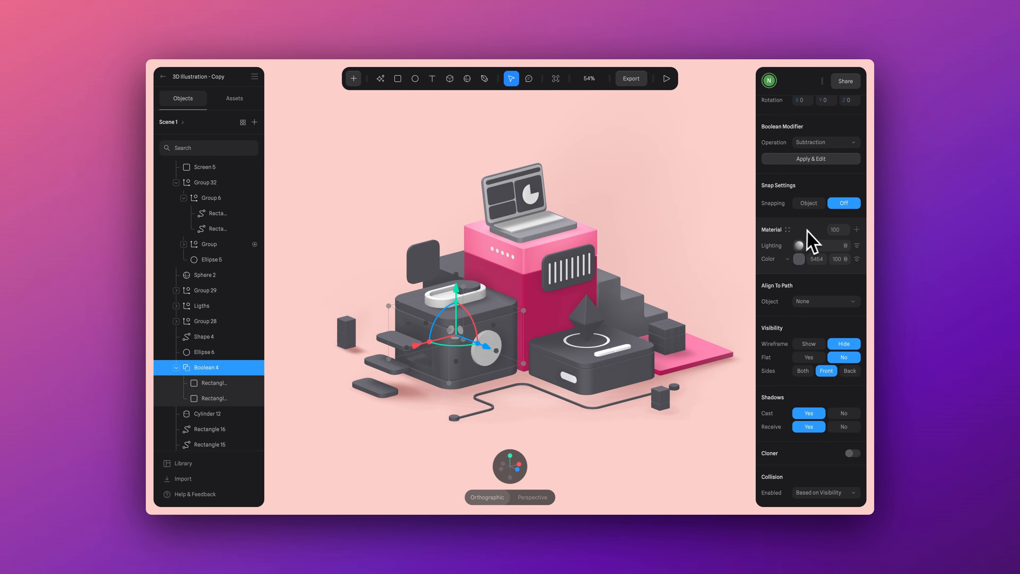
Apply the dark pink material asset to the rounded side block and the green asset to the low front box
click(794, 241)
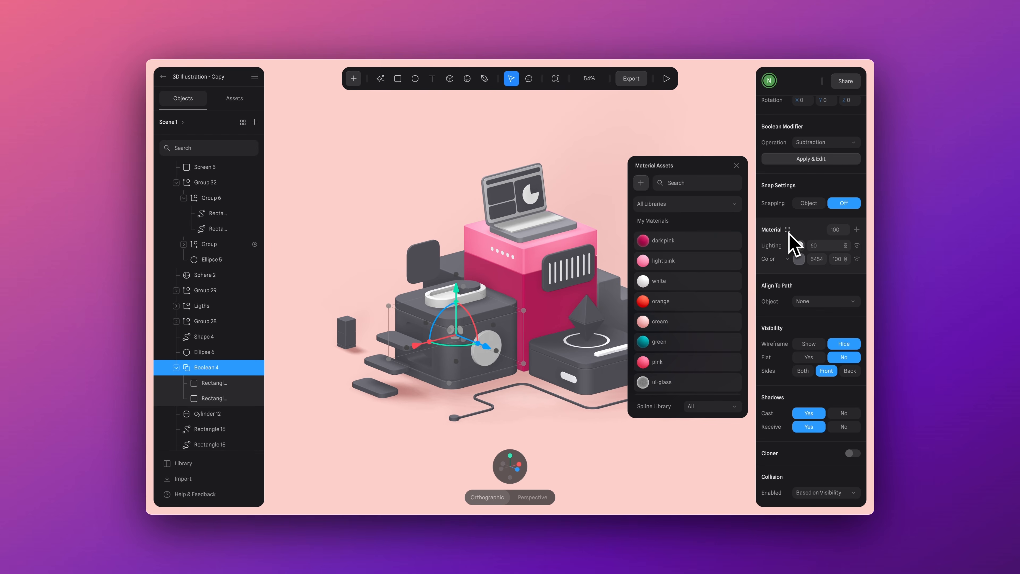
click(687, 243)
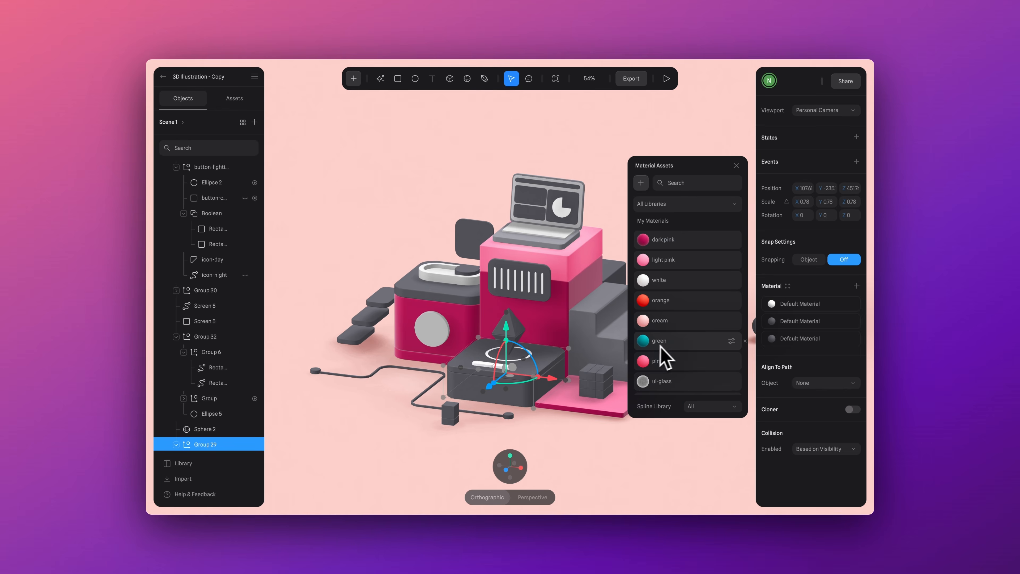
click(690, 344)
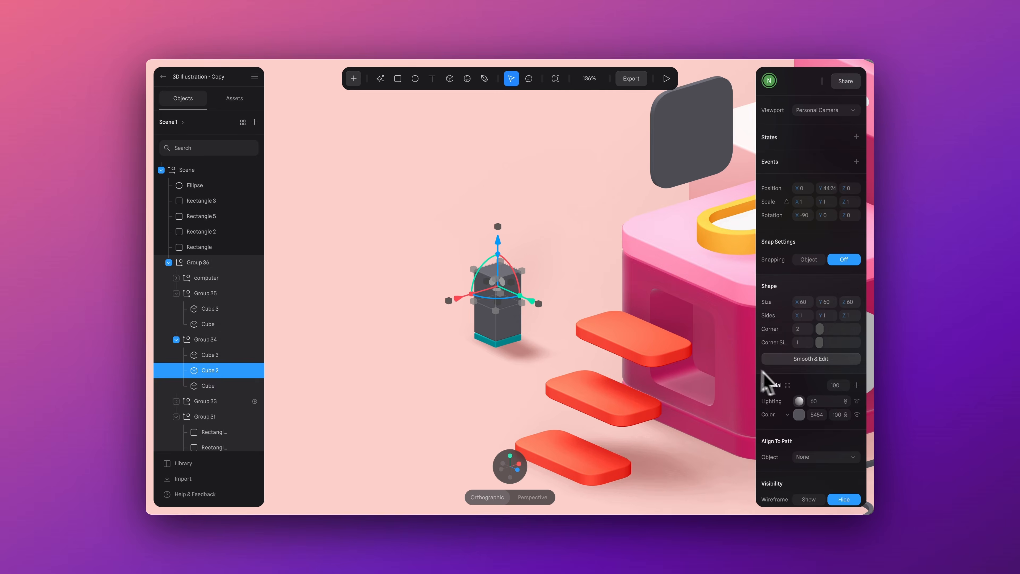
Apply the pink material asset to Cube 2 of the small stack and the curved cable, and open the material assets for the laptop's lower tile
click(787, 385)
click(667, 361)
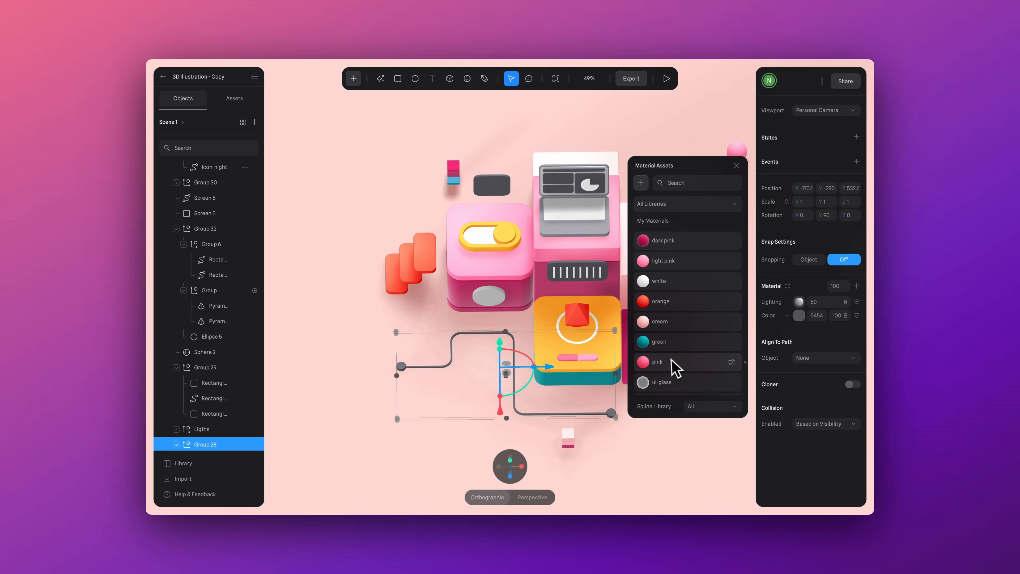
click(671, 363)
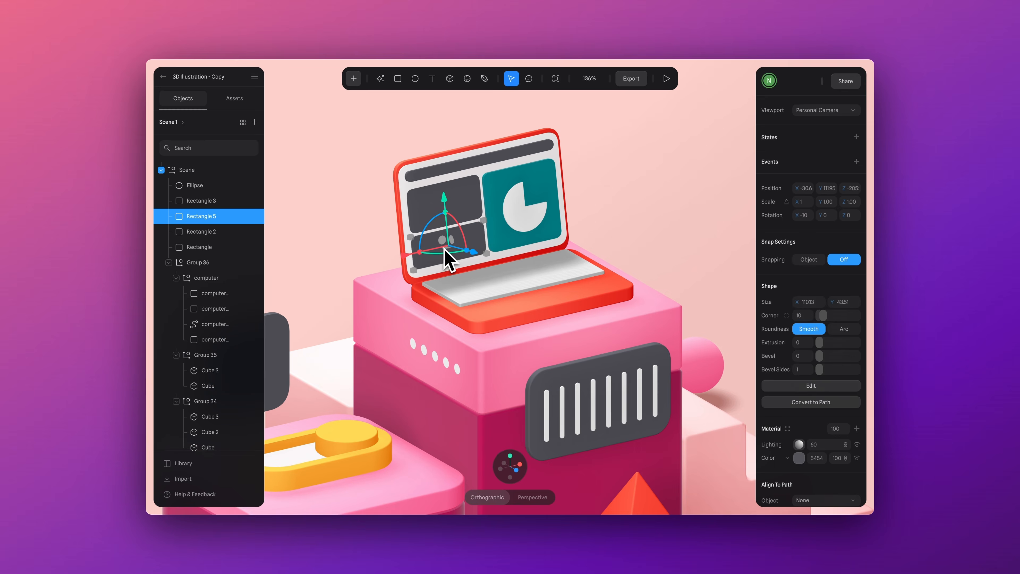
click(788, 428)
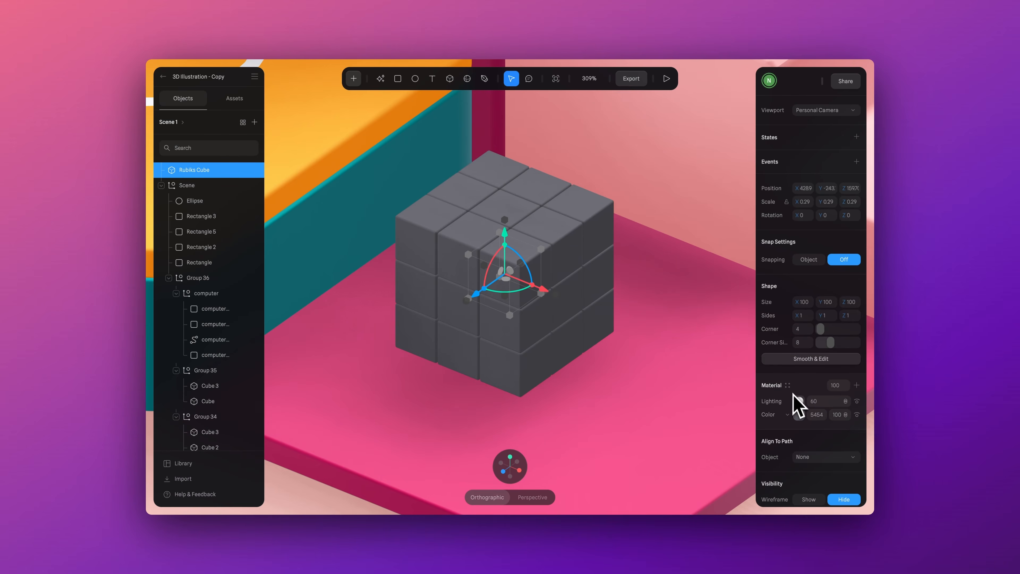
Try the white and light pink material assets on the Rubik's cube and settle on orange
click(787, 386)
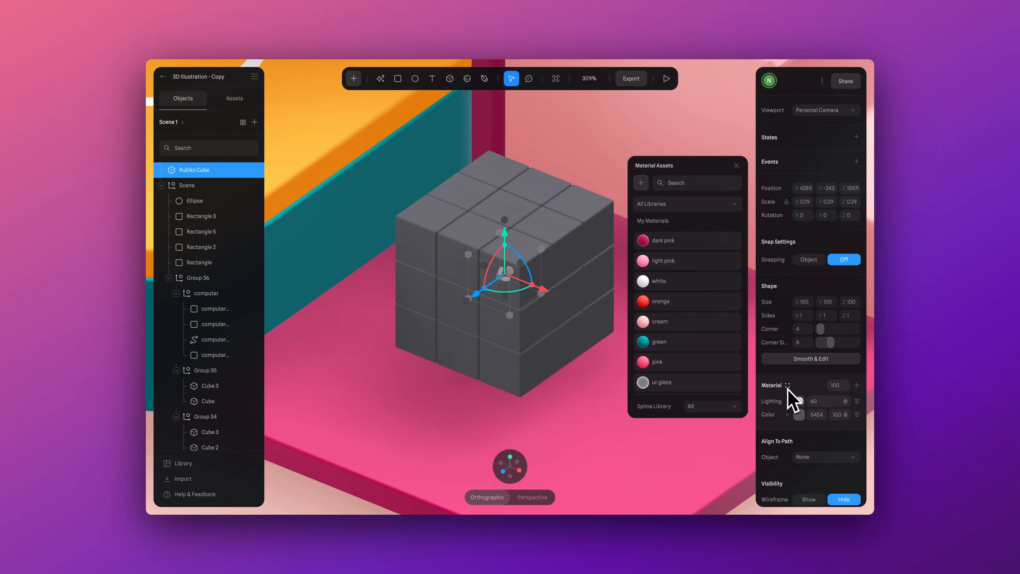
click(672, 305)
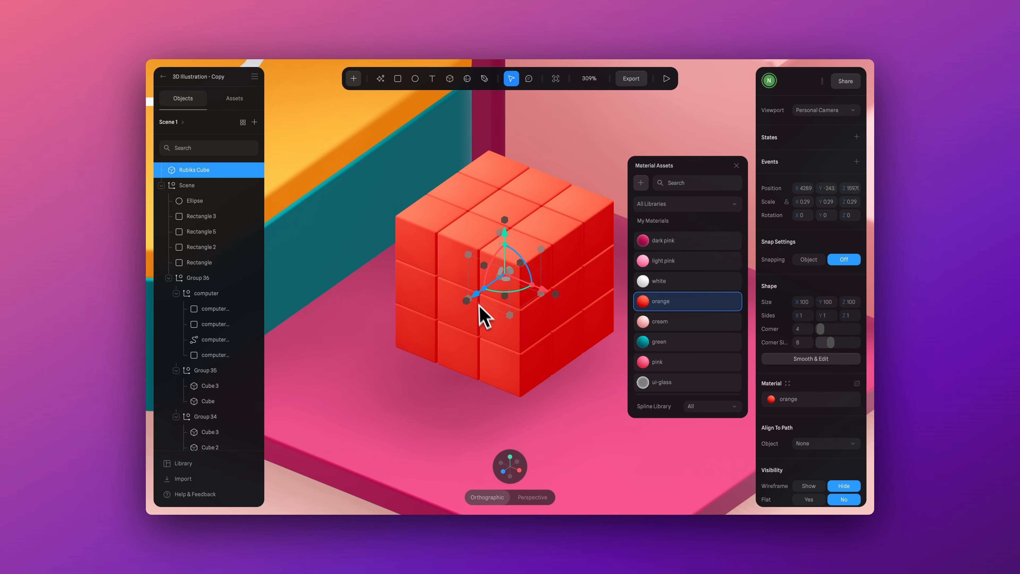
click(668, 286)
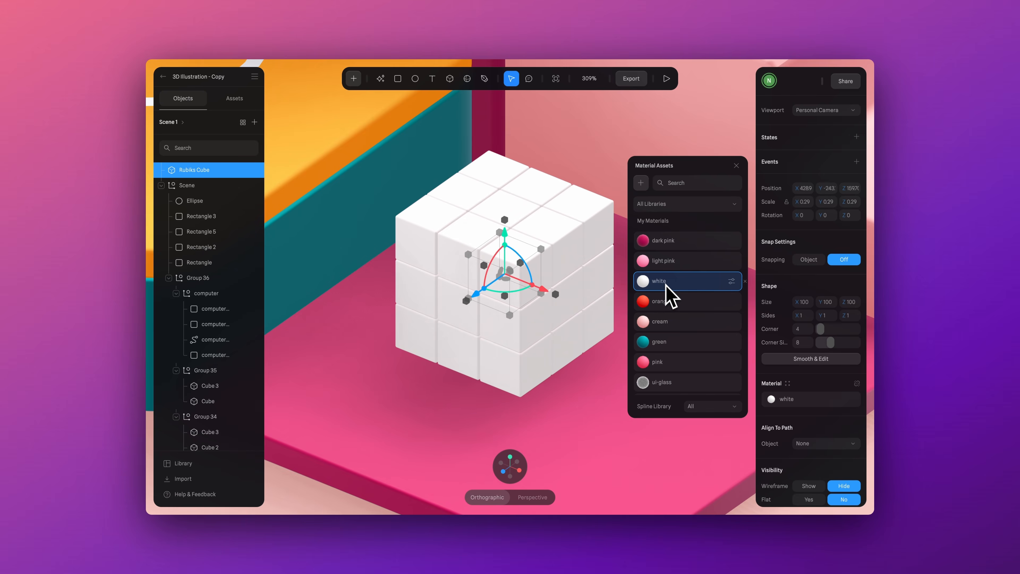
click(666, 264)
click(665, 305)
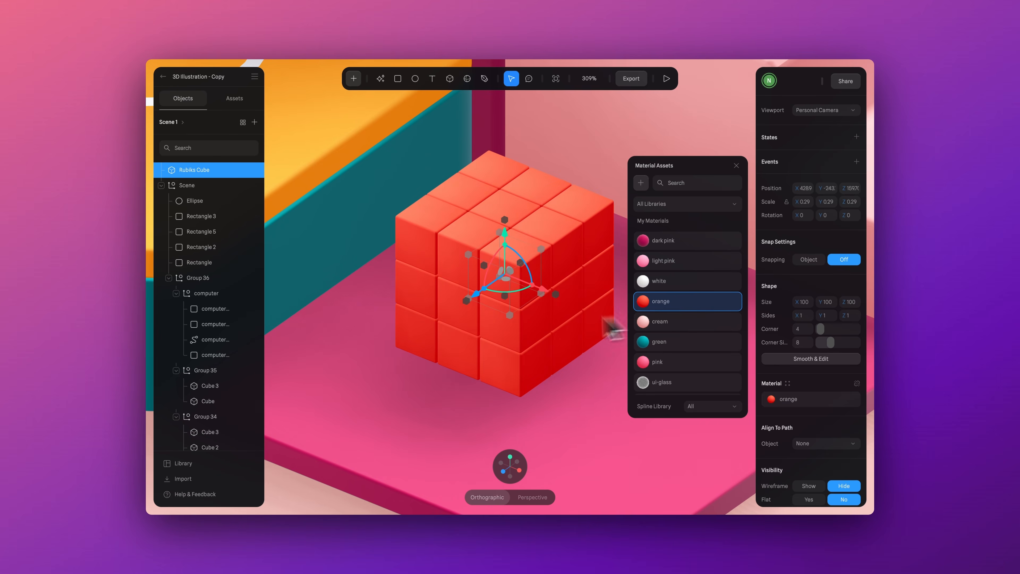
Close the material assets and convert the Rubik's cube's cloner to instances
click(736, 165)
scroll(801, 338, down, 6)
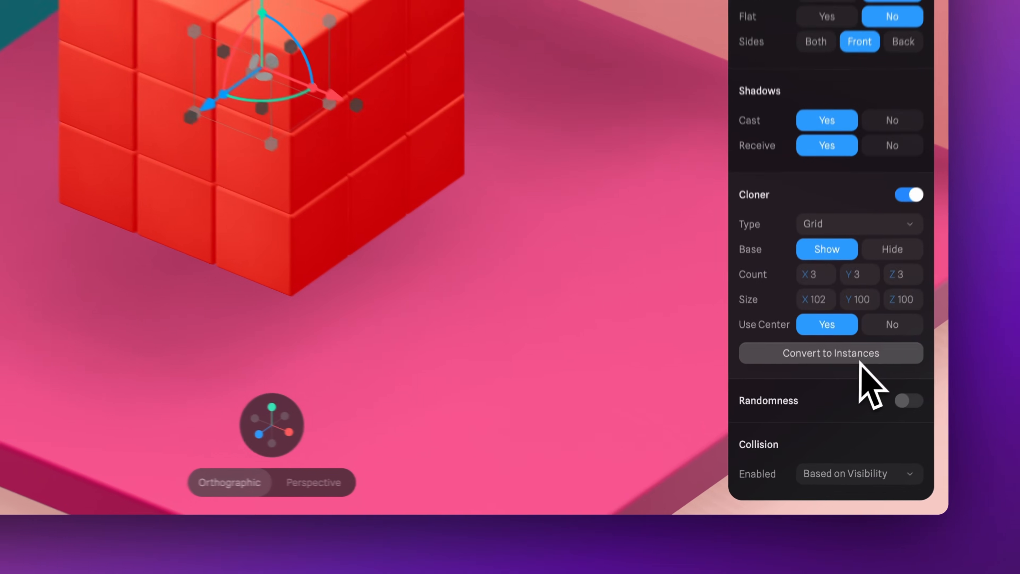
click(822, 429)
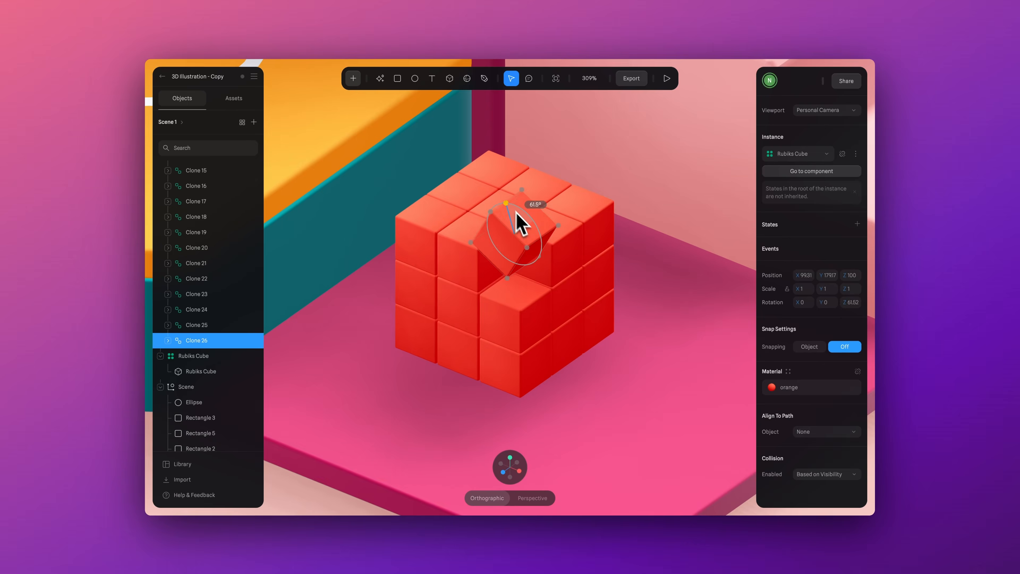
Try rotating the Rubik's cube's front corner piece, and undo its rotation and upward move
drag(516, 213, 540, 237)
key(super+z)
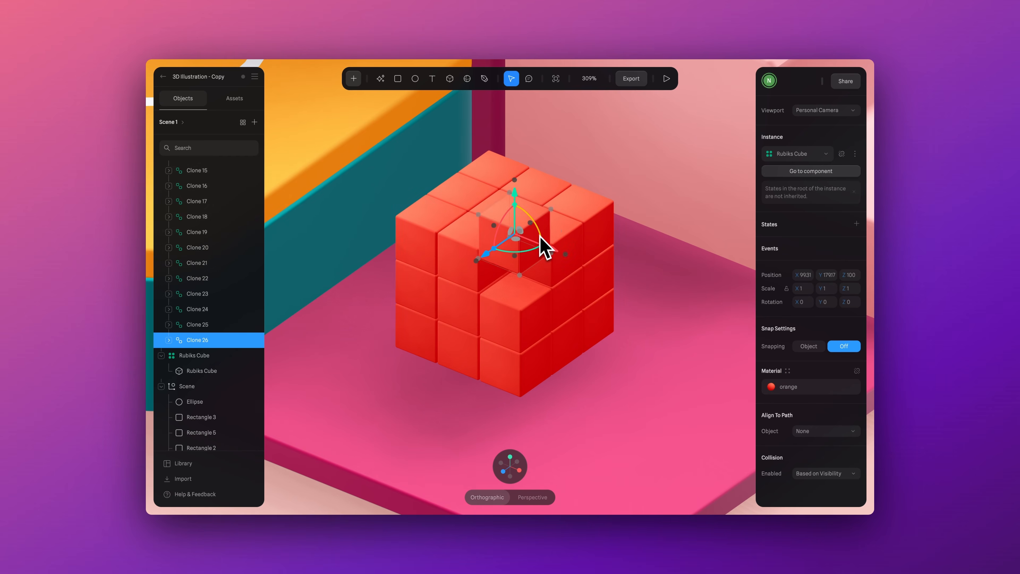
key(super+z)
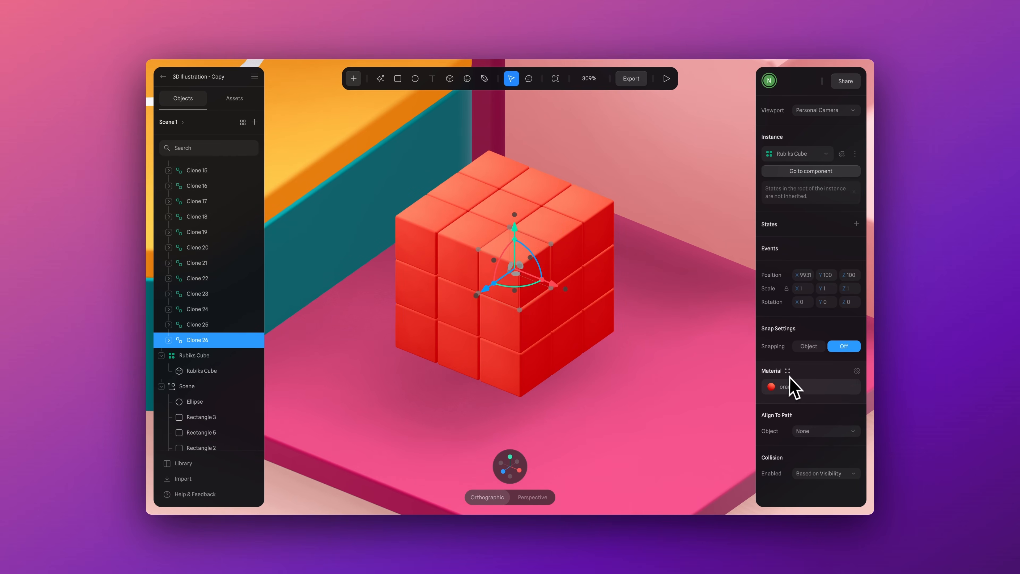
Color the Rubik's cube's front top corner piece yellow, apply ui-glass to another top corner piece, and browse materials for a third piece
click(789, 387)
click(671, 341)
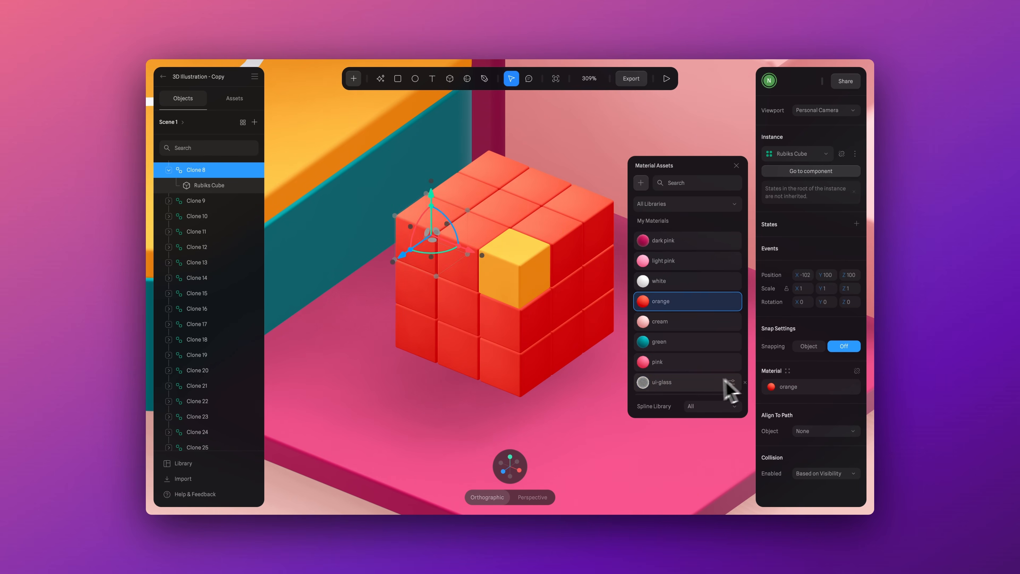
click(671, 384)
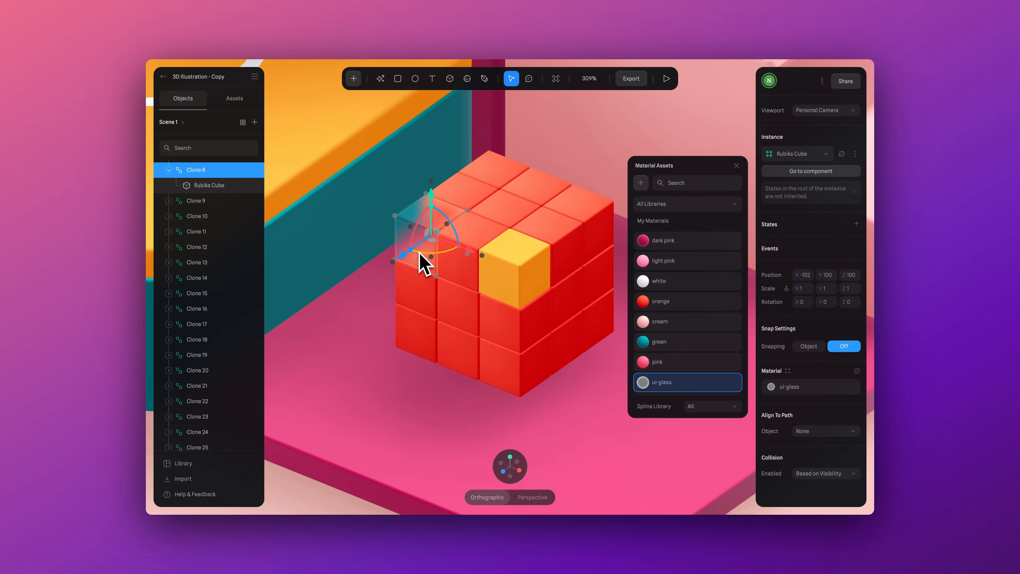
click(530, 207)
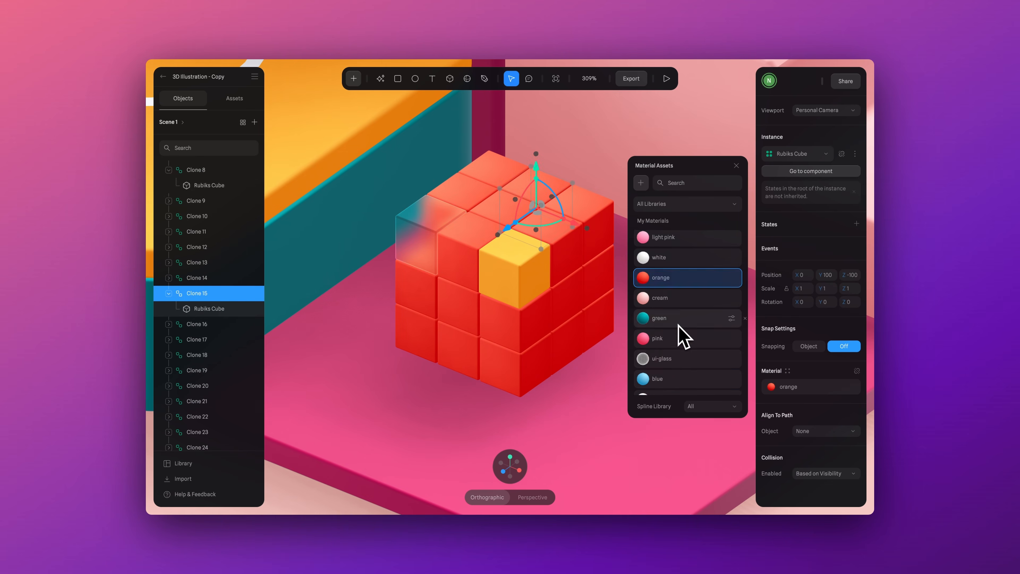
scroll(682, 337, down, 5)
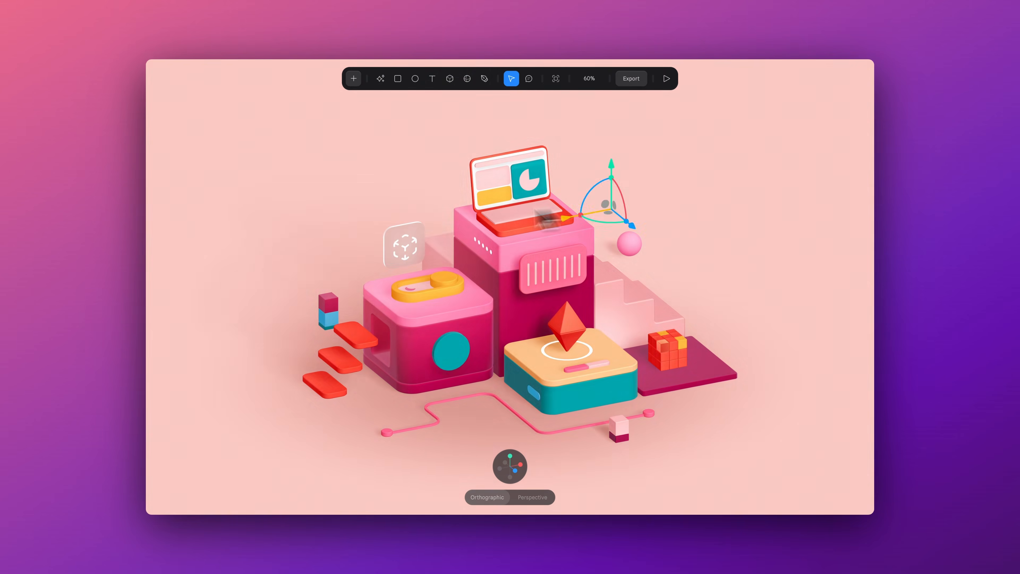
Move the directional light sideways above the scene and show the hidden interface again
mouse_move(570, 201)
mouse_down()
mouse_move(364, 228)
mouse_move(530, 193)
mouse_move(723, 185)
mouse_move(373, 231)
mouse_move(198, 294)
mouse_move(355, 243)
mouse_move(692, 174)
mouse_move(610, 184)
mouse_up()
key(super+backslash)
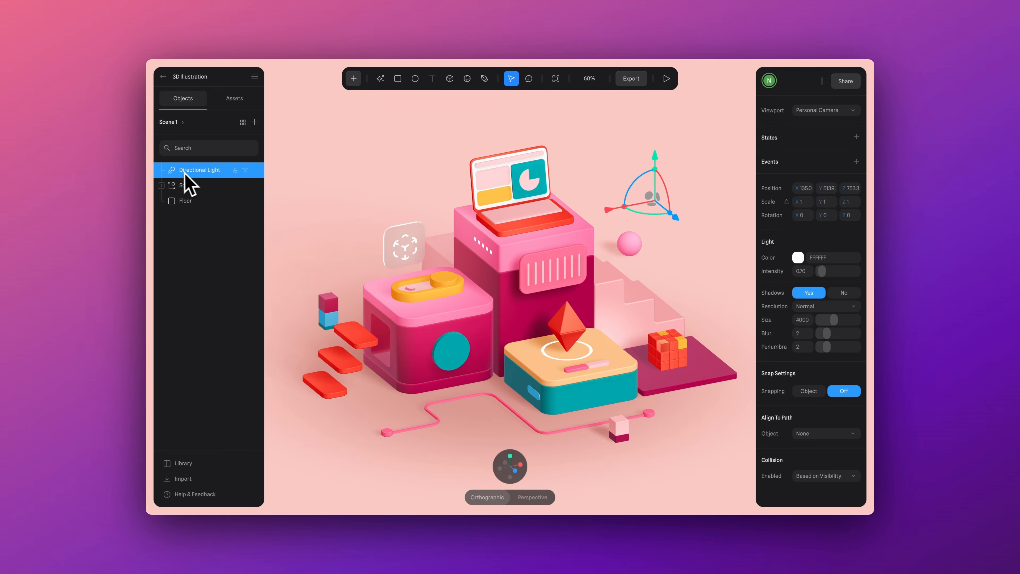
Move the directional light along X to about 238 and set its color to the warm off-white FFF7EC
mouse_move(338, 259)
mouse_down()
mouse_move(726, 223)
mouse_move(318, 281)
mouse_move(651, 233)
mouse_up()
drag(837, 287, 840, 293)
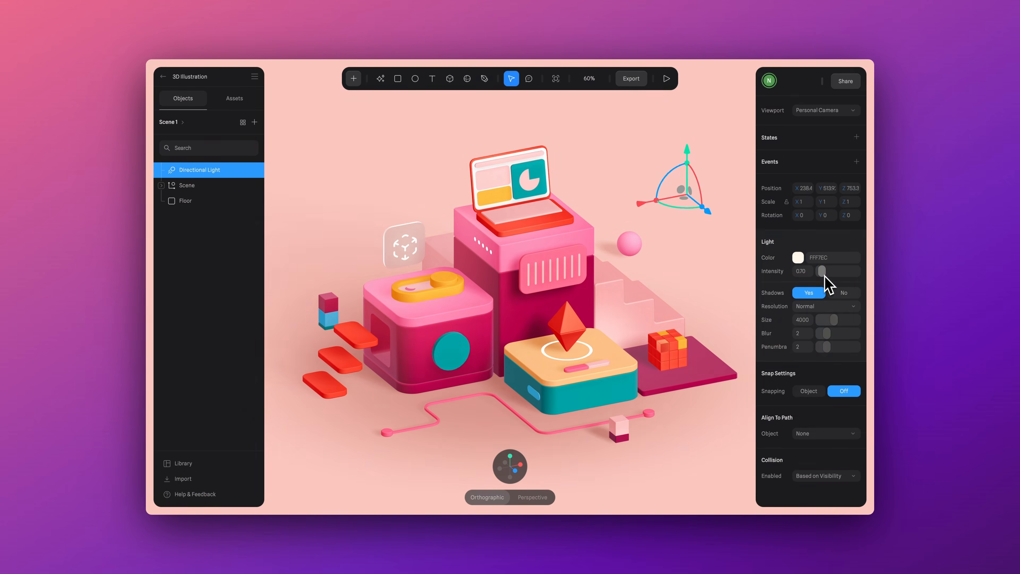
mouse_move(823, 275)
mouse_down()
mouse_move(835, 275)
mouse_move(822, 277)
mouse_up()
Switch the directional light's shadows off and back on, and adjust the shadow size and blur
click(844, 293)
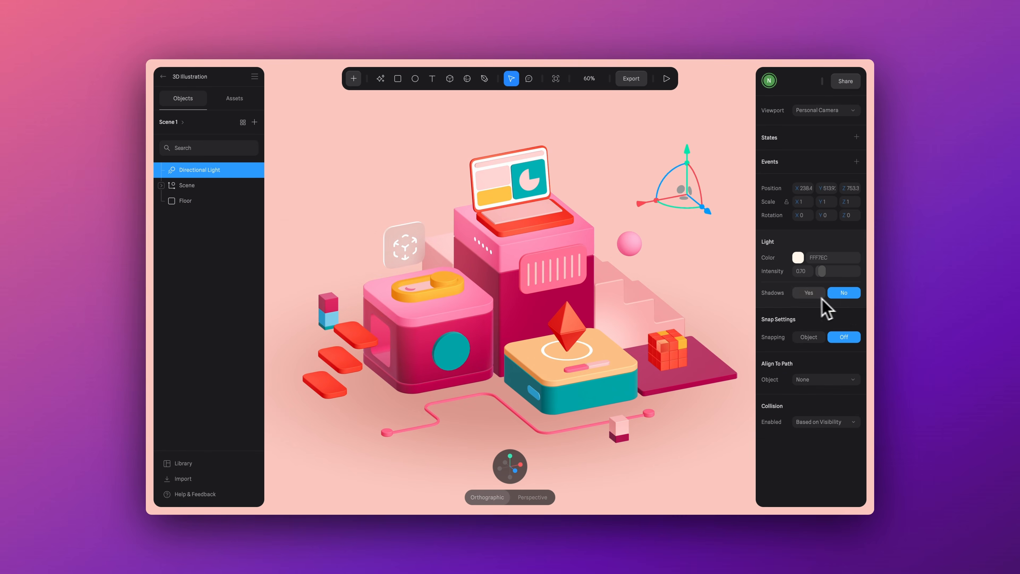
click(808, 293)
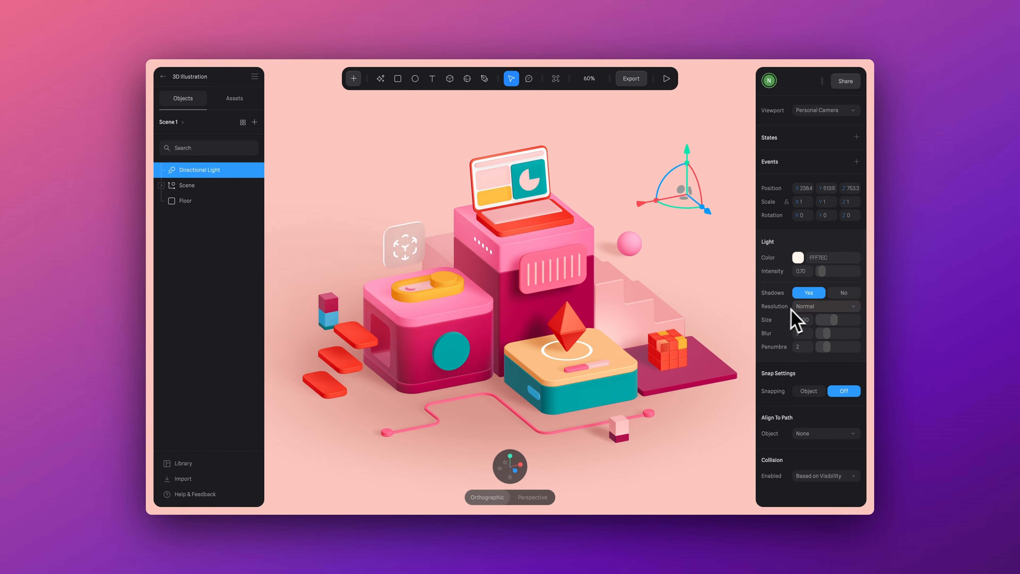
drag(847, 325, 834, 325)
drag(826, 336, 843, 337)
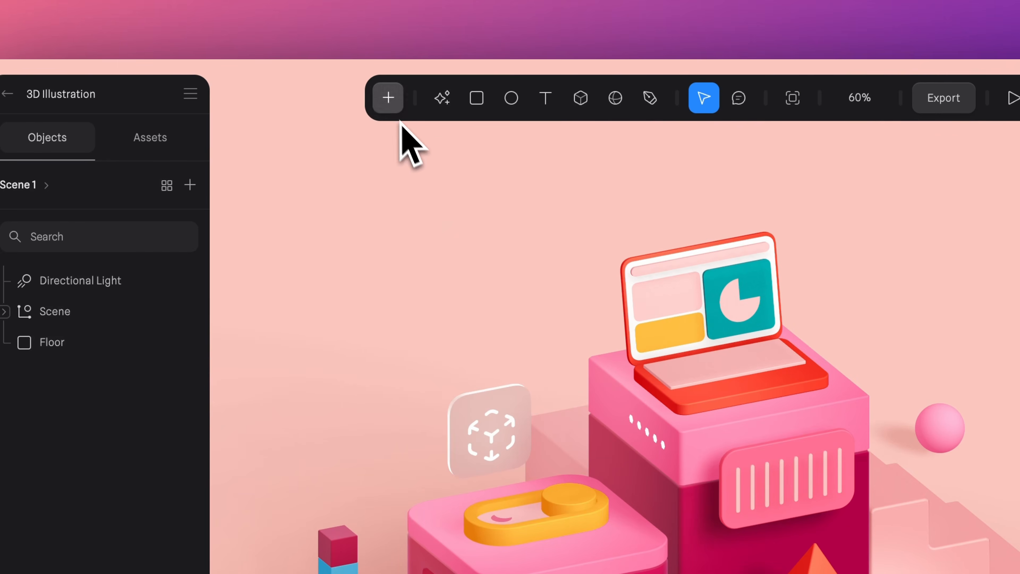
click(353, 79)
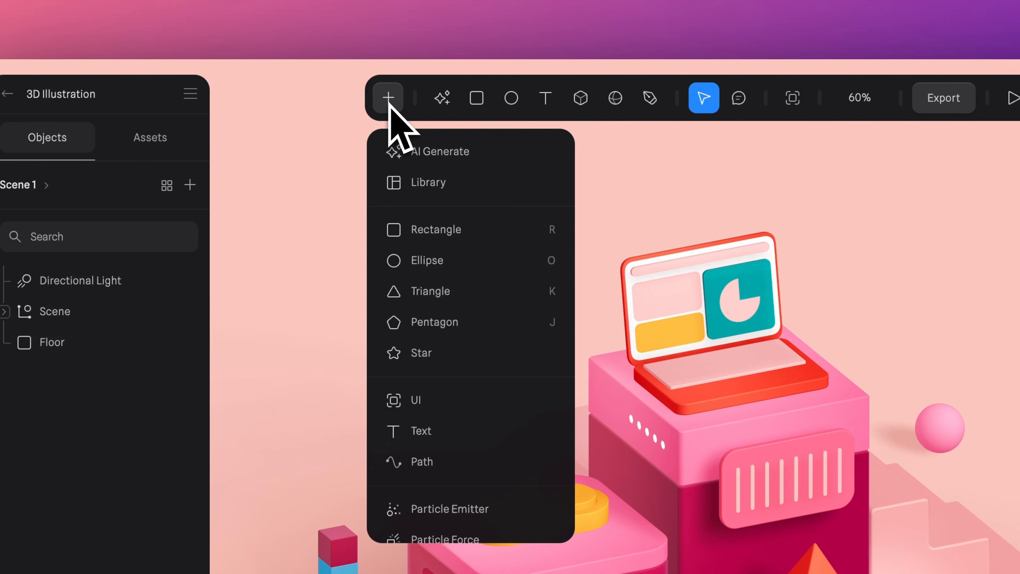
scroll(446, 261, down, 10)
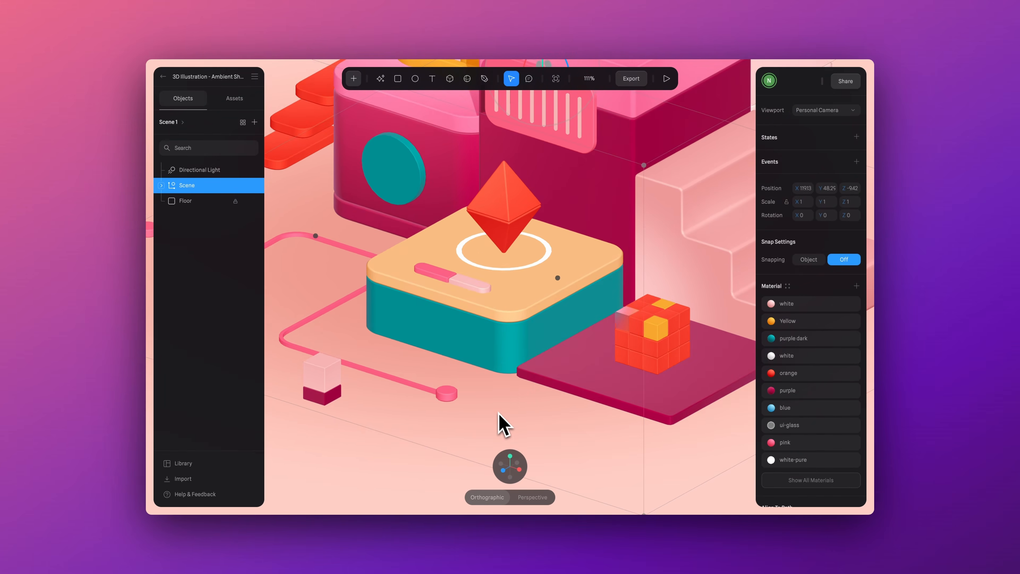
Deselect the Scene group and enable ambient shadows for the whole scene
key(Escape)
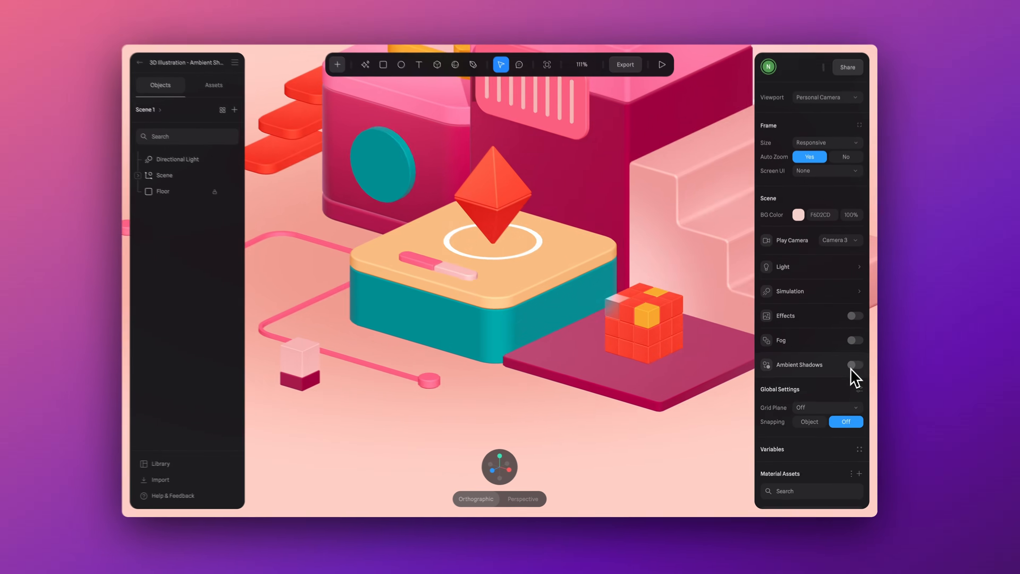
click(916, 283)
click(851, 370)
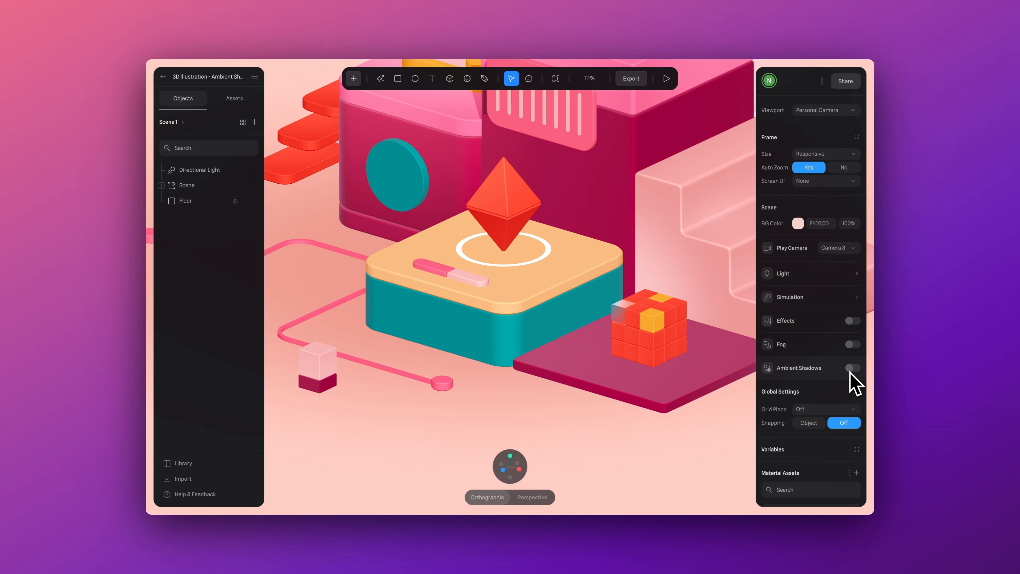
click(851, 371)
scroll(850, 372, down, 5)
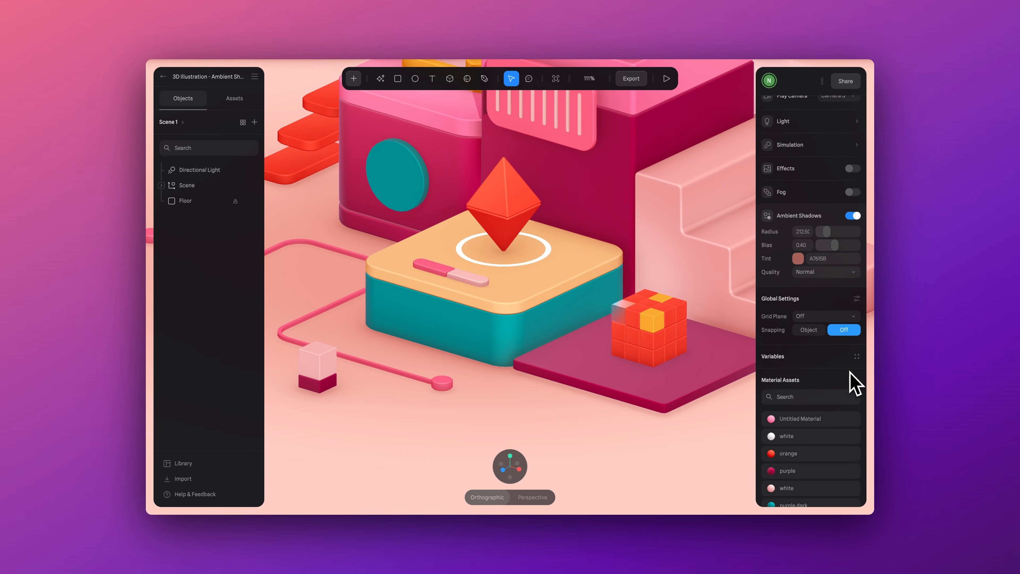
Adjust the ambient shadow tint, trying darker reddish-brown shades such as 94453E
click(797, 255)
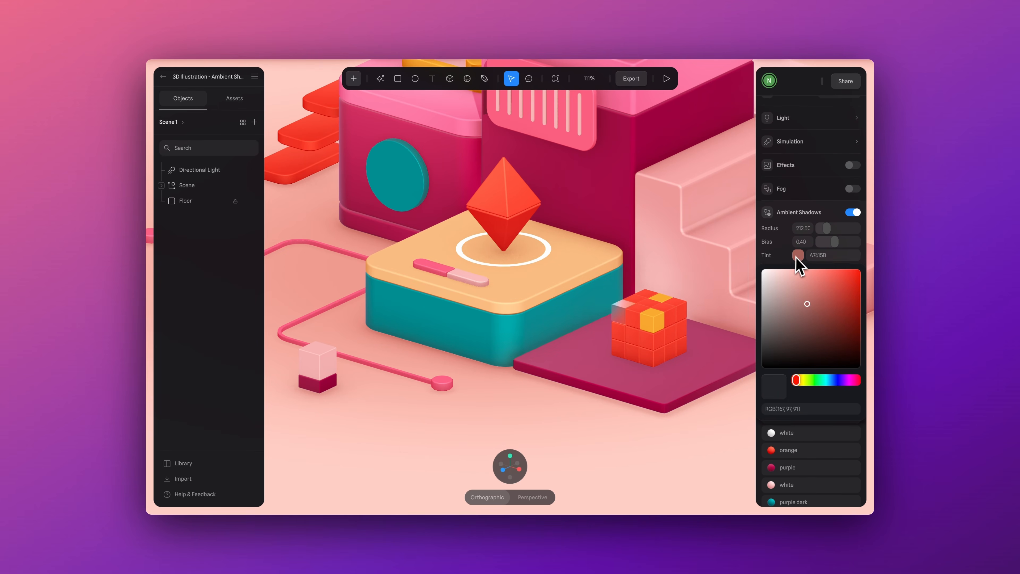
click(738, 201)
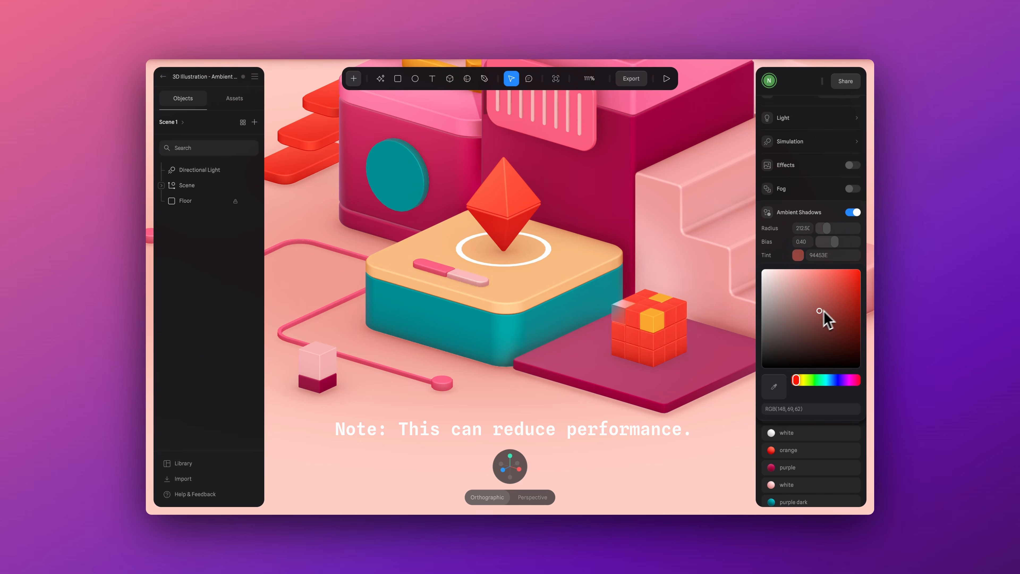
drag(831, 287, 774, 292)
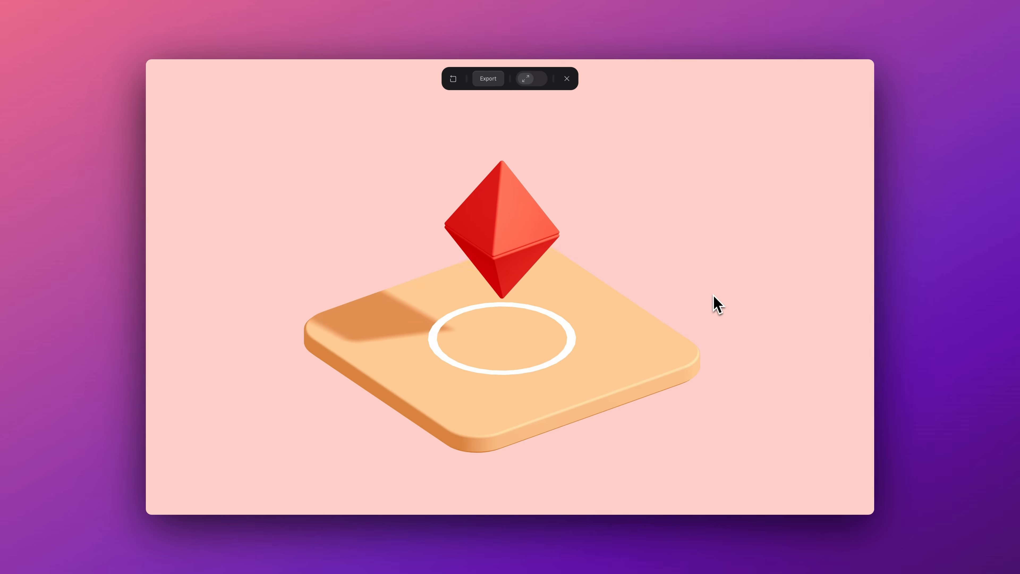
Orbit around the floating diamond scene in the preview and return to editing
drag(713, 295, 694, 282)
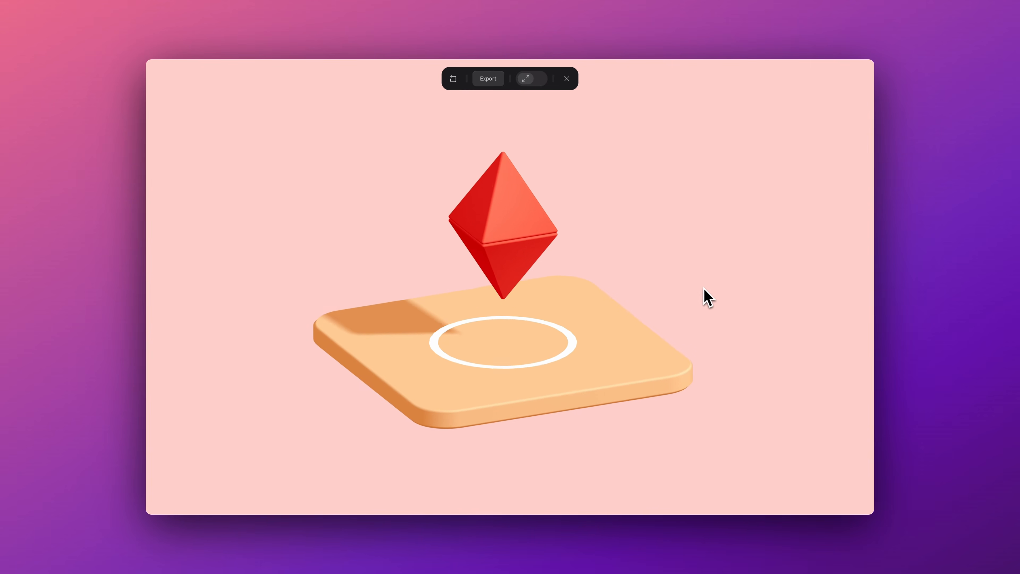
key(Escape)
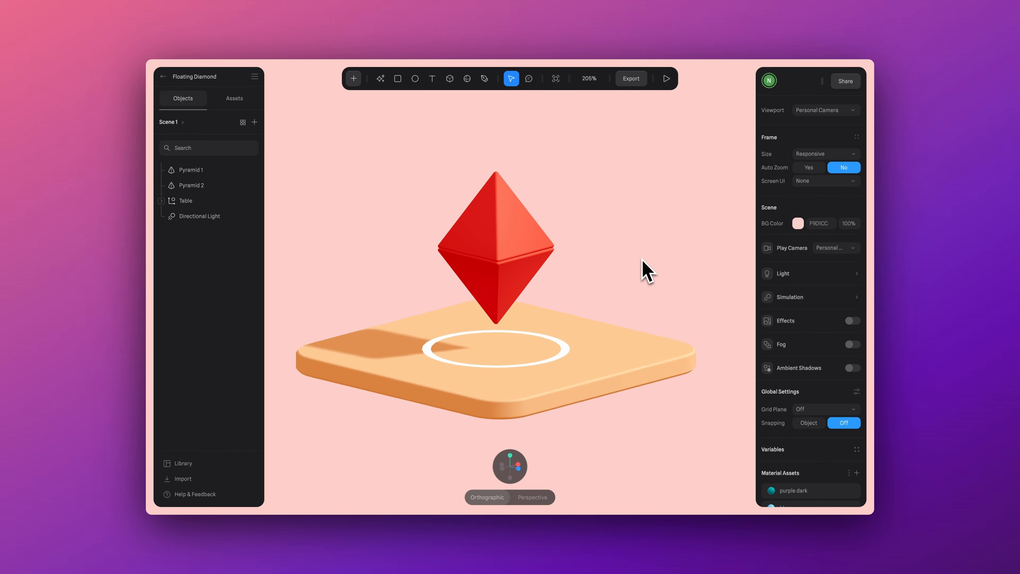
Group Pyramid 1 and Pyramid 2 and name the group Diamond
click(207, 186)
click(193, 169)
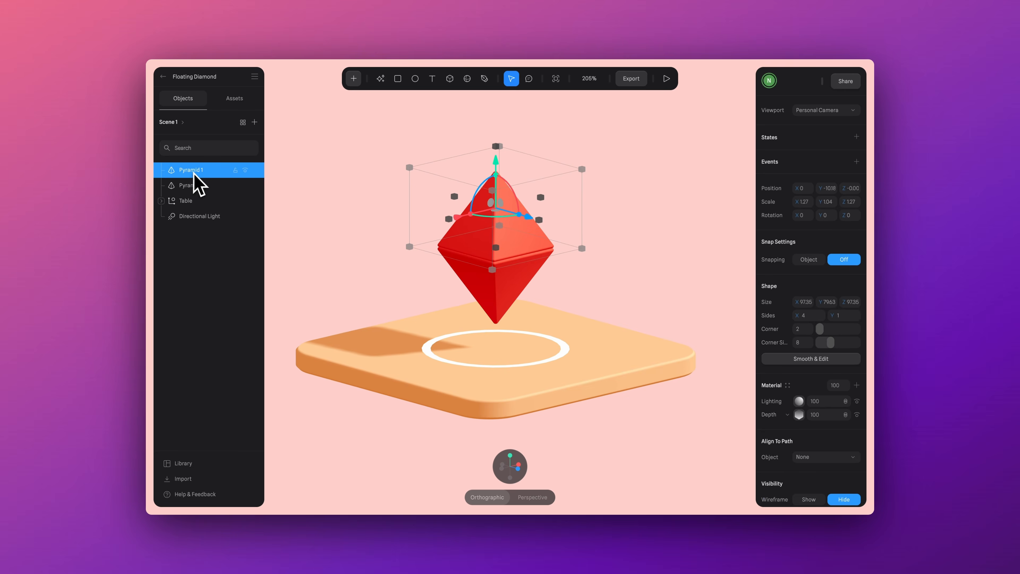
shift+click(205, 189)
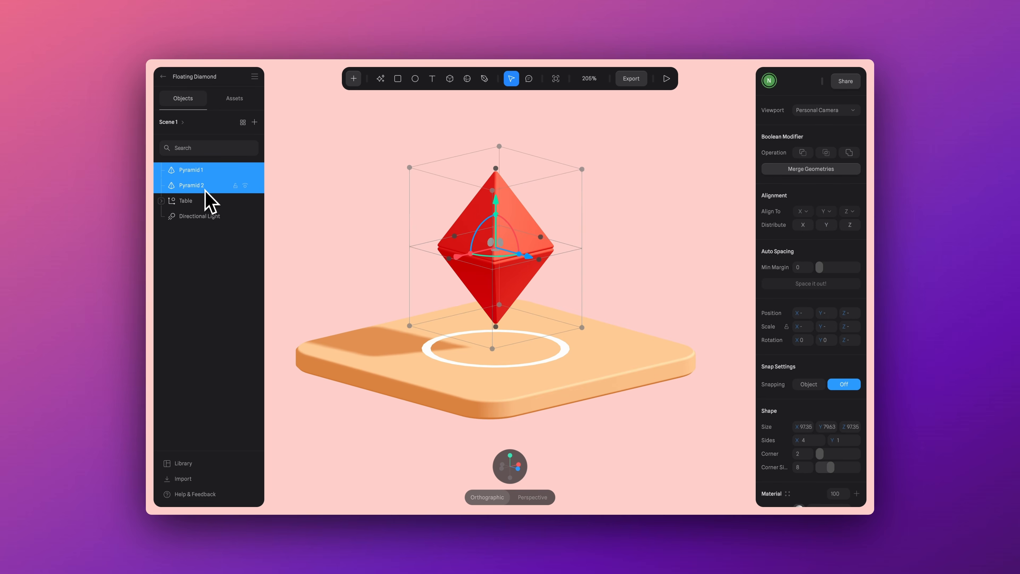
key(super+g)
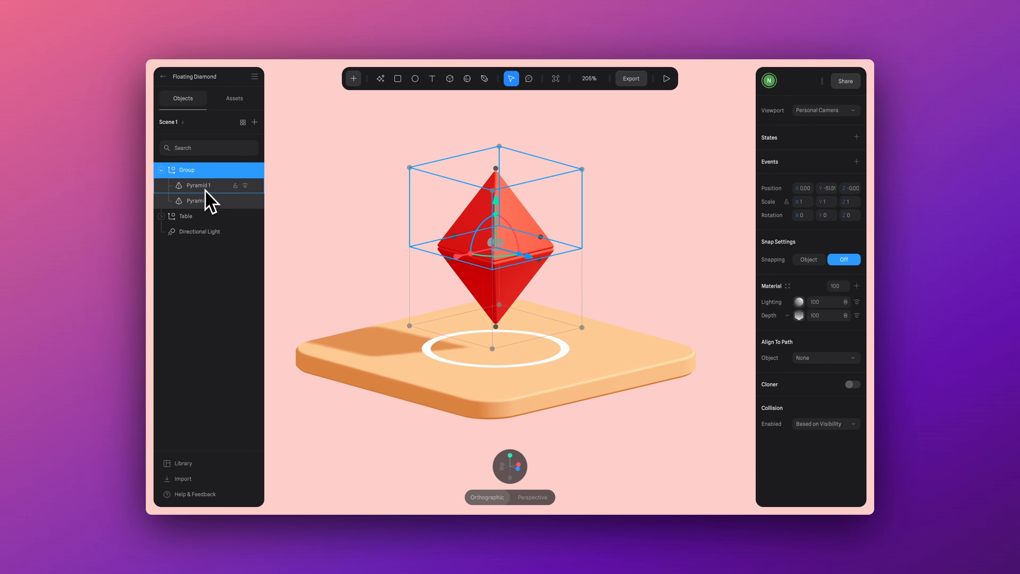
double_click(190, 170)
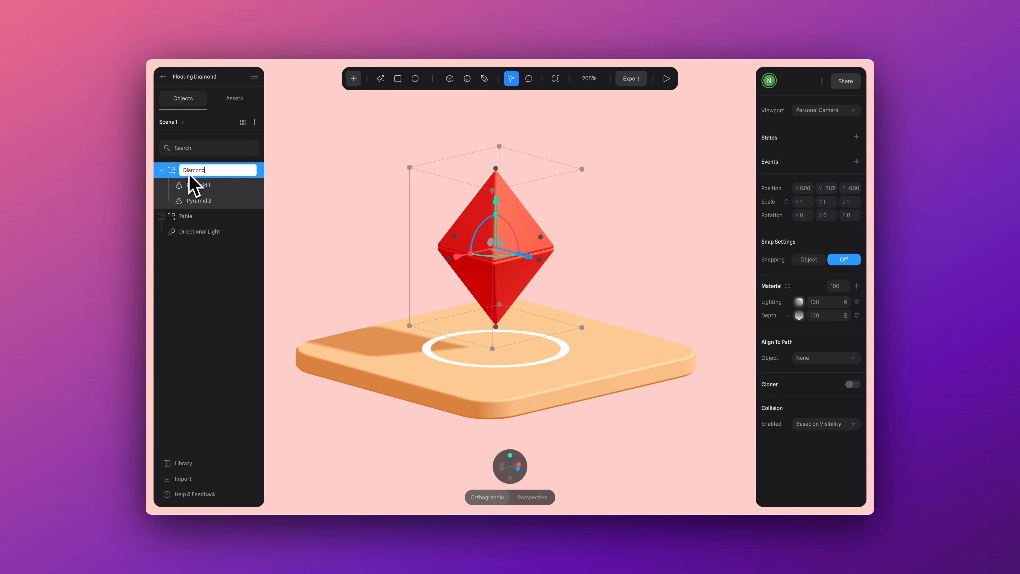
text(Diamond)
key(Return)
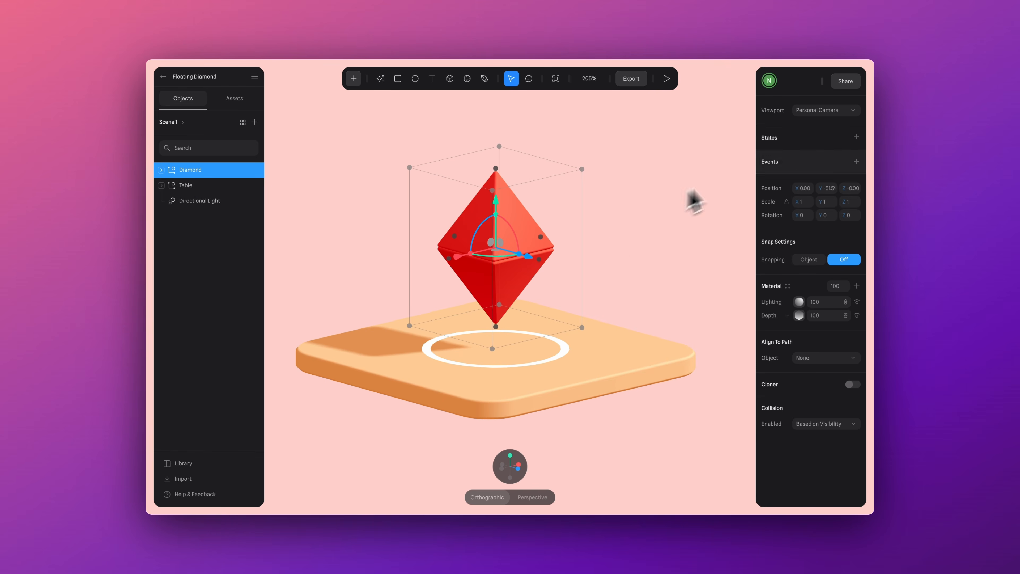
Add a second state to the Diamond, raise it to Y 3.10 in that state, and compare it with the Base State
click(857, 137)
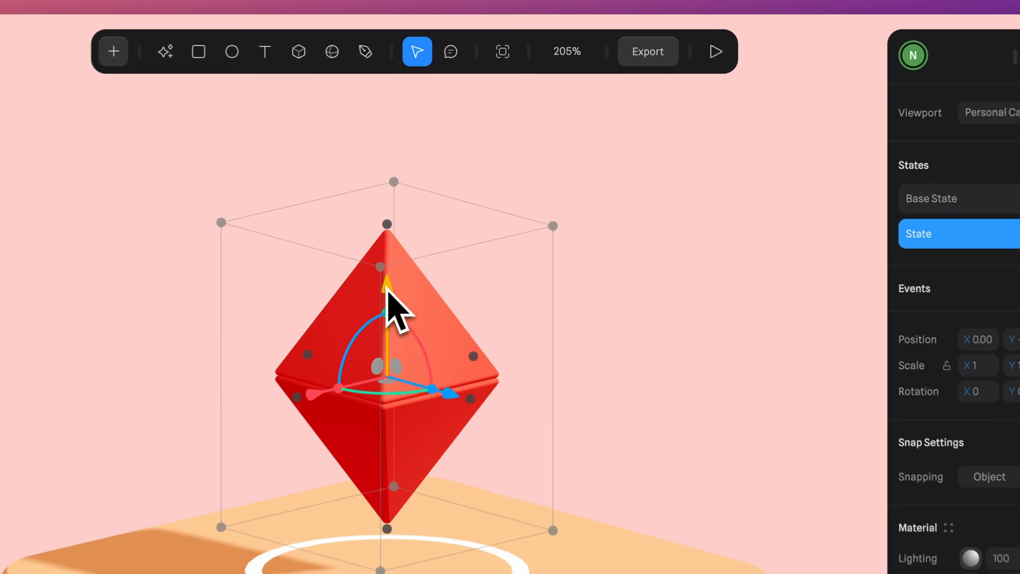
drag(497, 202, 500, 141)
drag(386, 176, 384, 187)
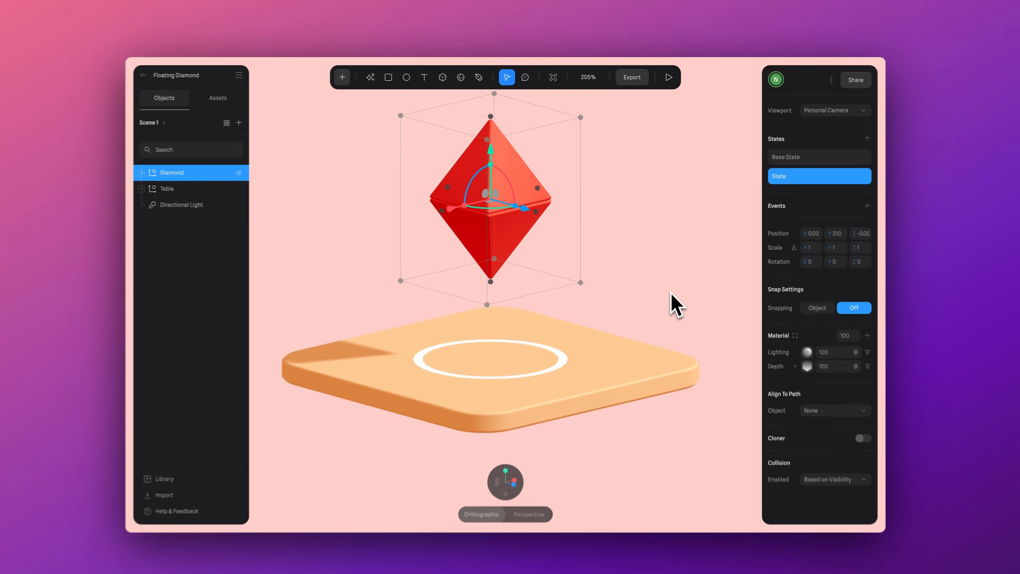
click(816, 159)
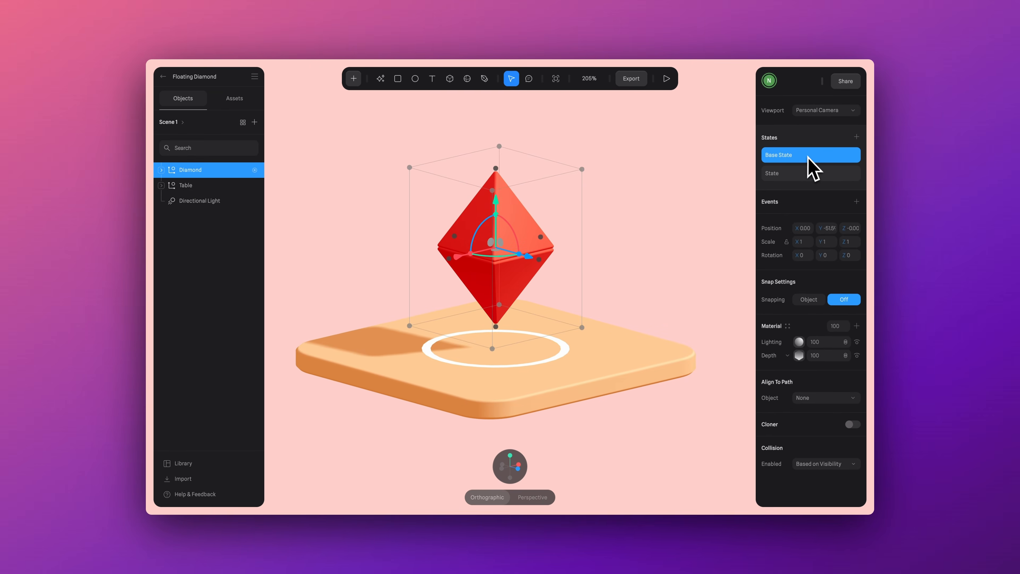
click(812, 178)
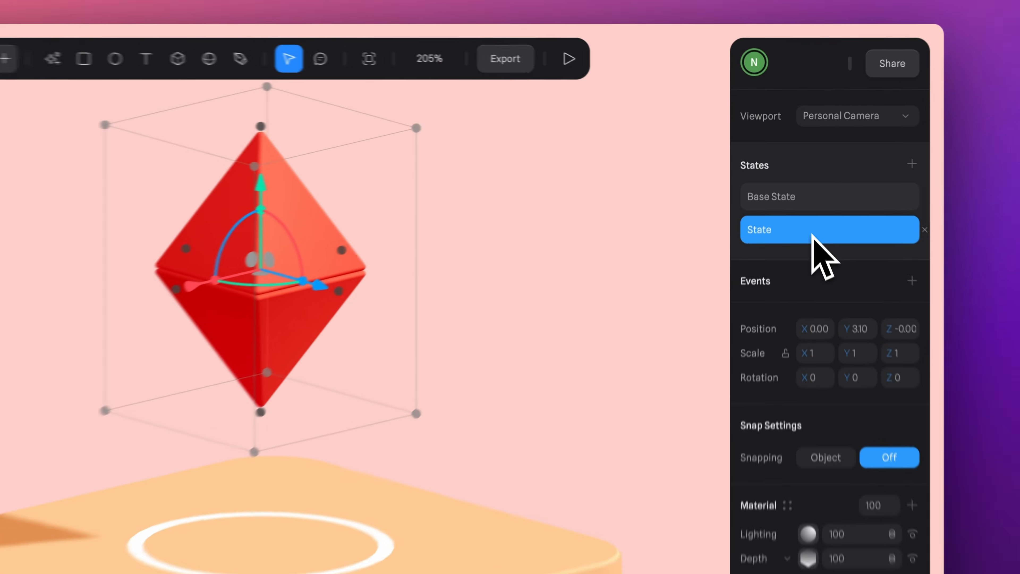
Add a Start event to the Diamond with a Transition action that targets the Diamond
click(926, 300)
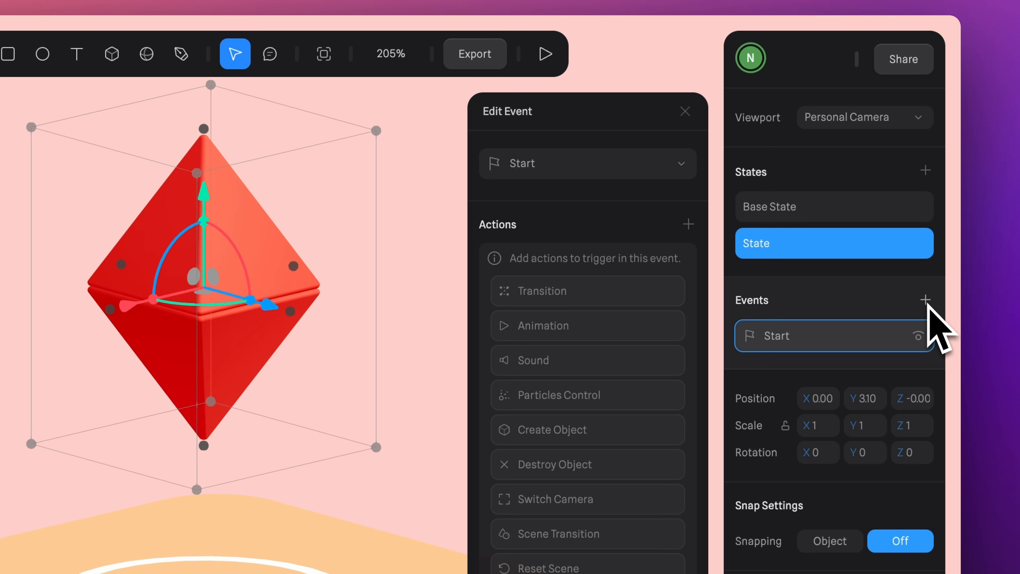
click(595, 299)
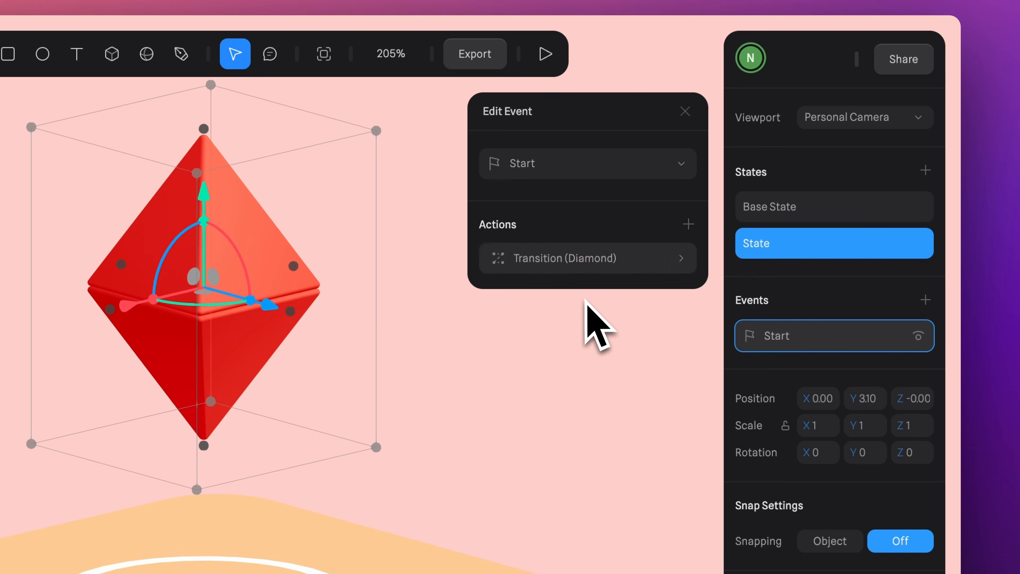
click(562, 261)
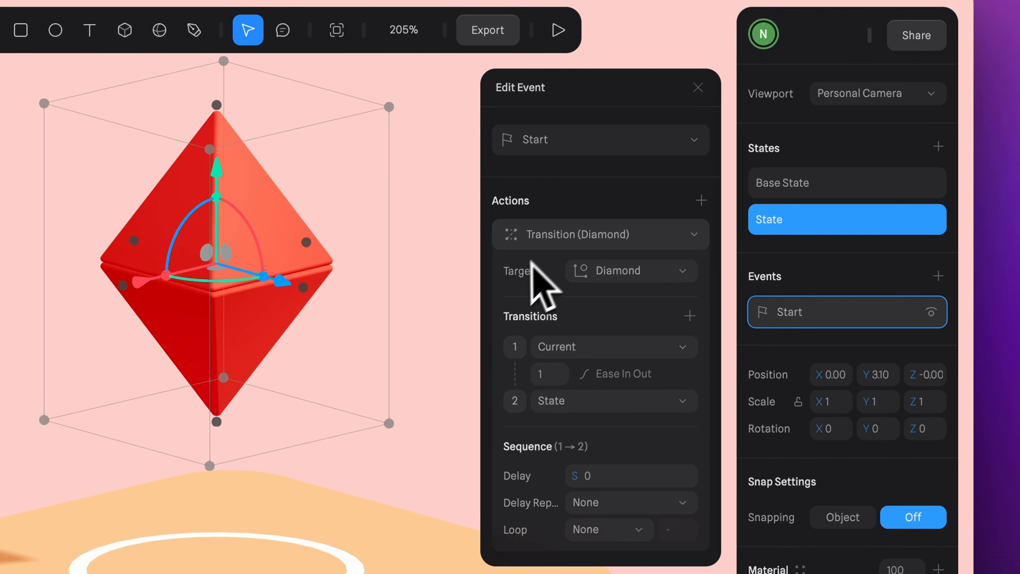
click(640, 277)
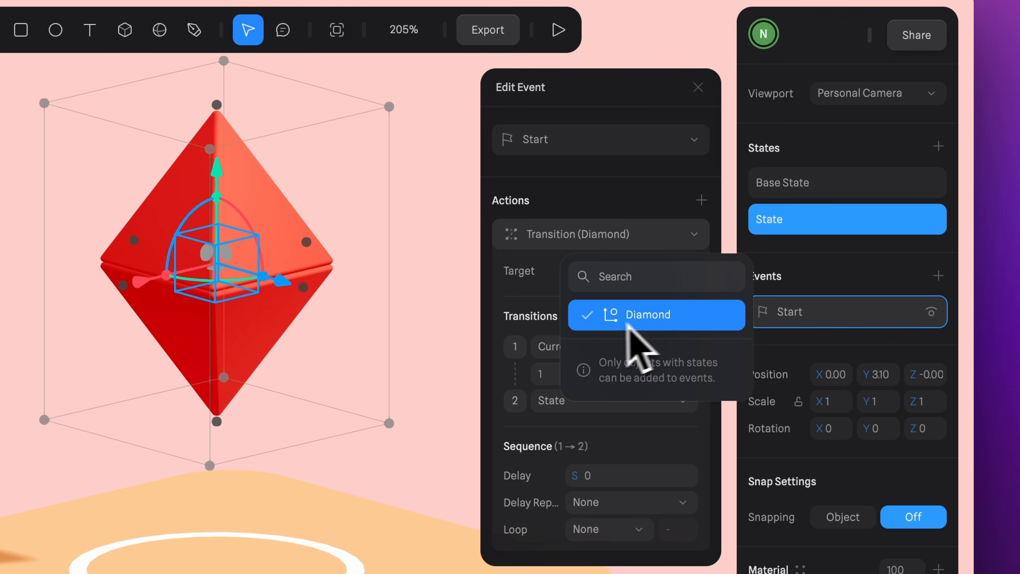
click(649, 326)
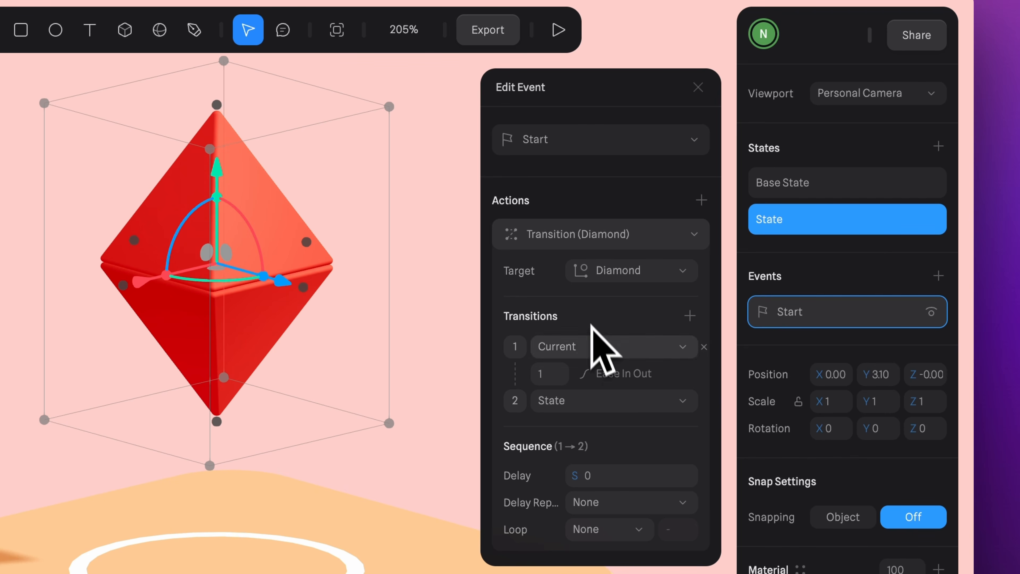
Set the Diamond's transition to begin from Base State and preview the resulting animation
click(583, 349)
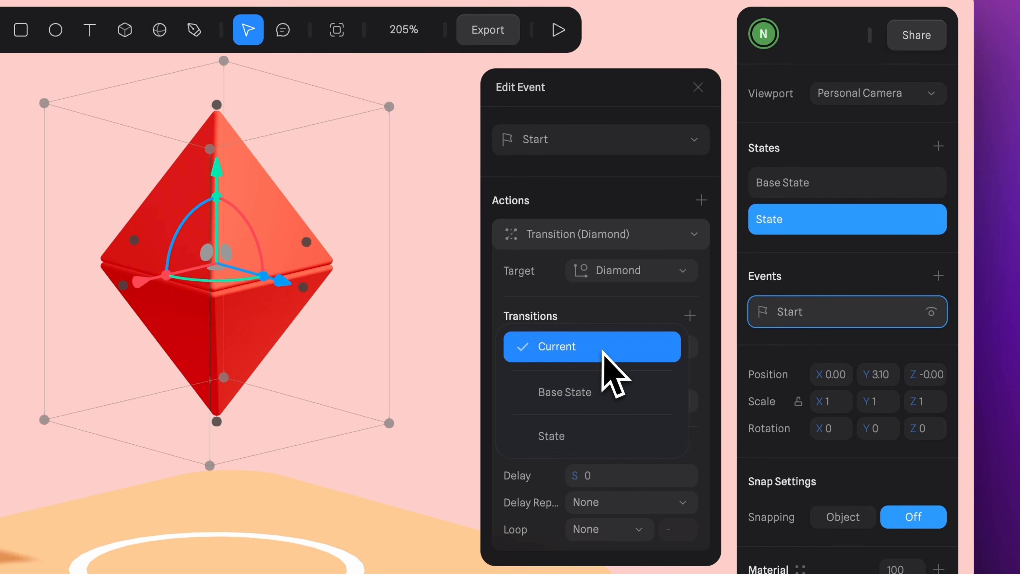
click(546, 398)
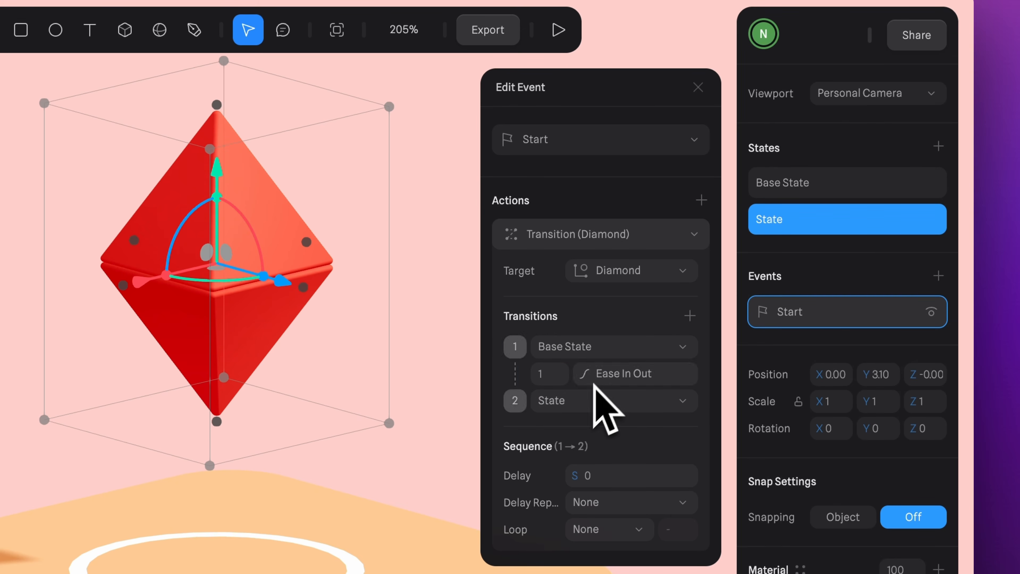
click(698, 88)
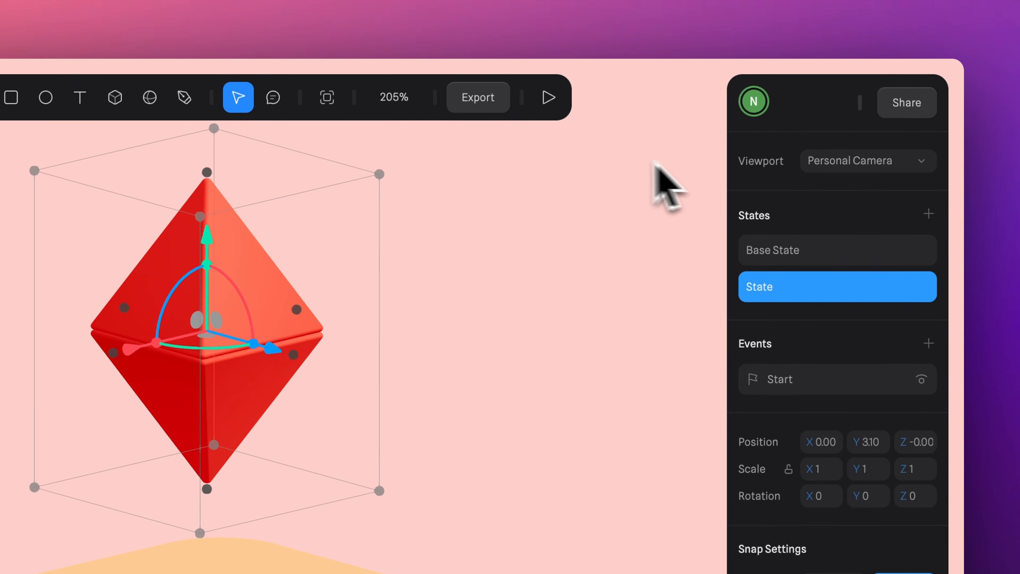
click(550, 92)
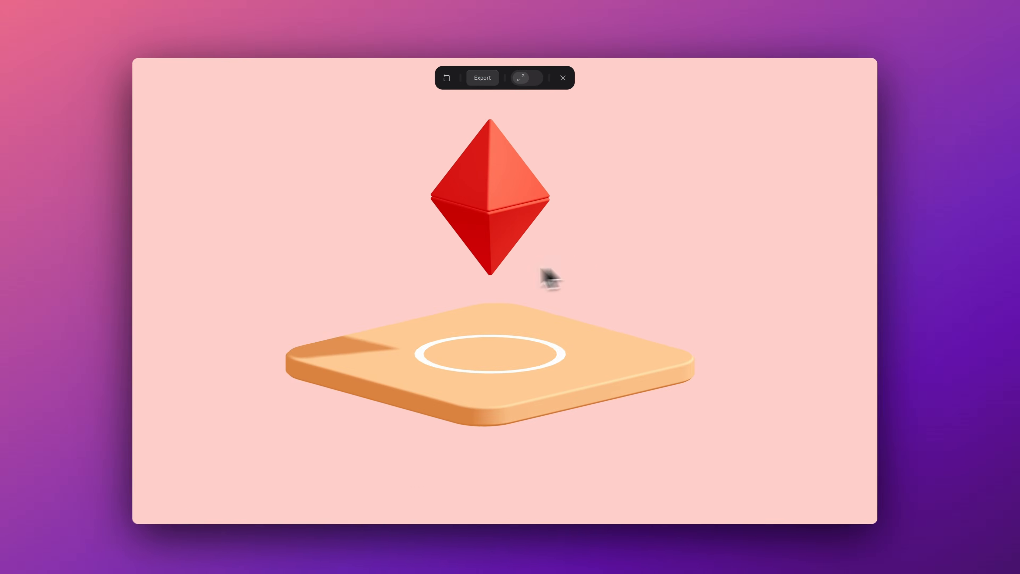
key(Escape)
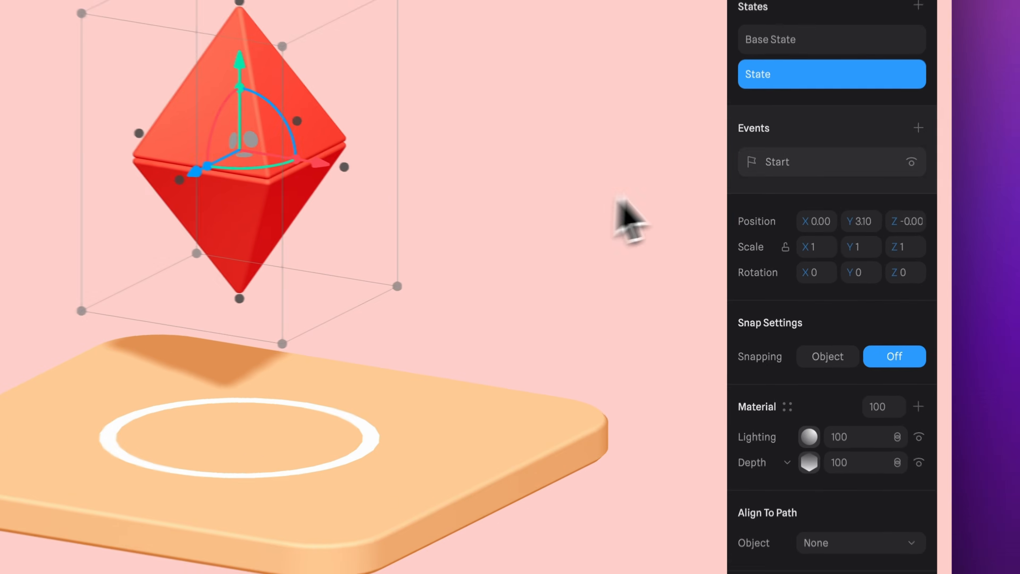
Set the Diamond transition of the Start event to loop infinitely and preview the animation
click(785, 222)
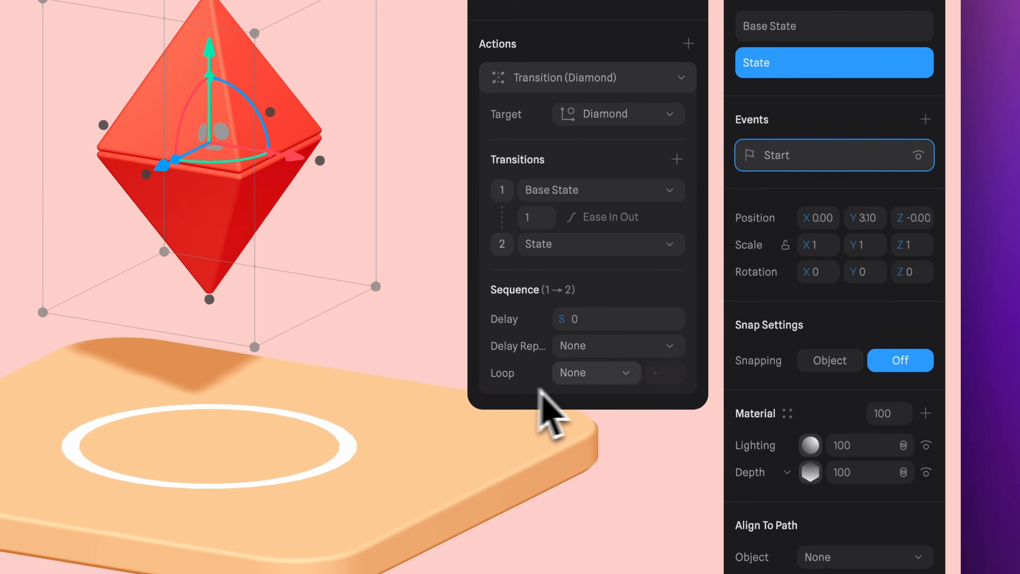
click(560, 378)
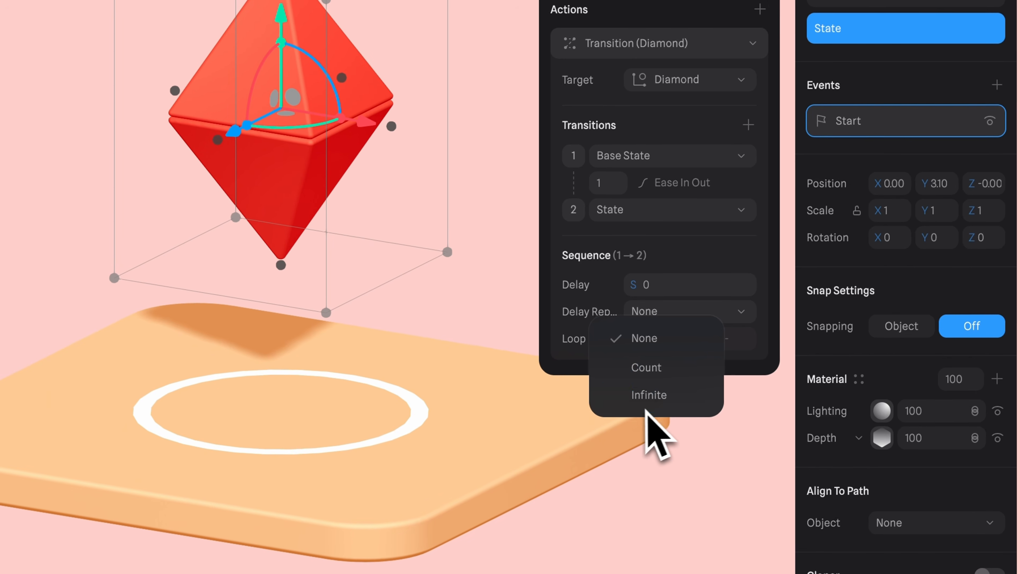
click(676, 404)
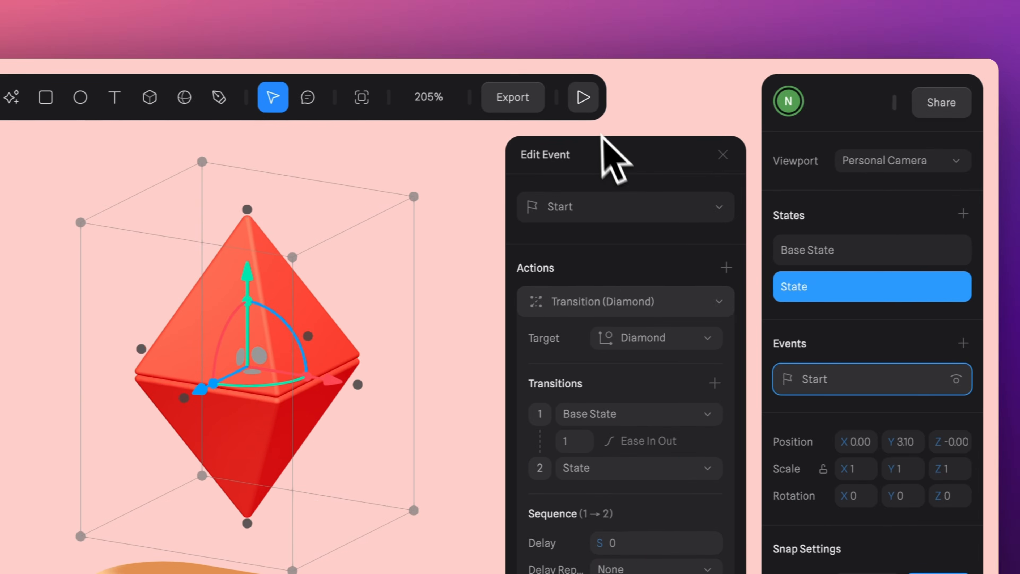
click(583, 97)
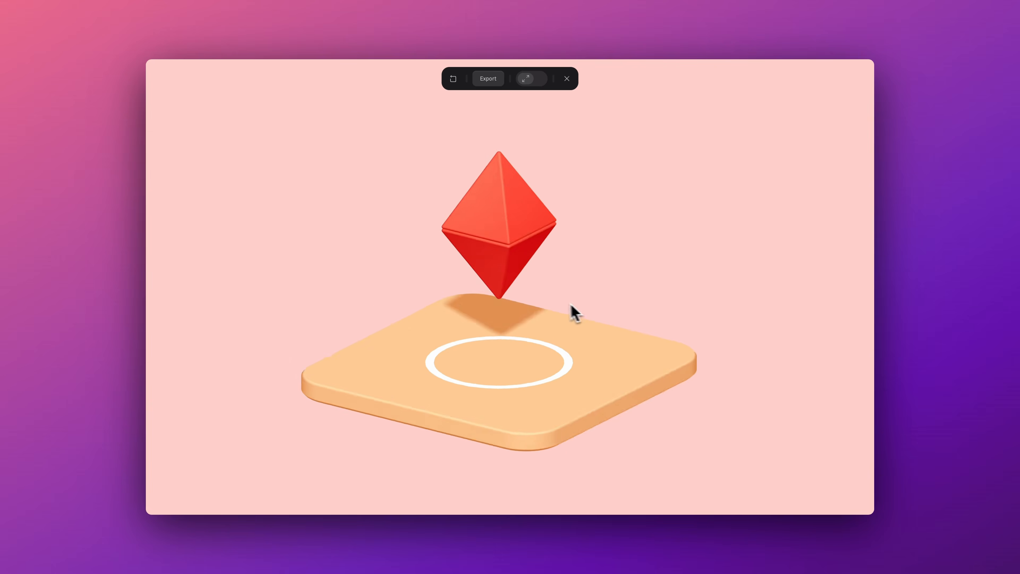
click(566, 79)
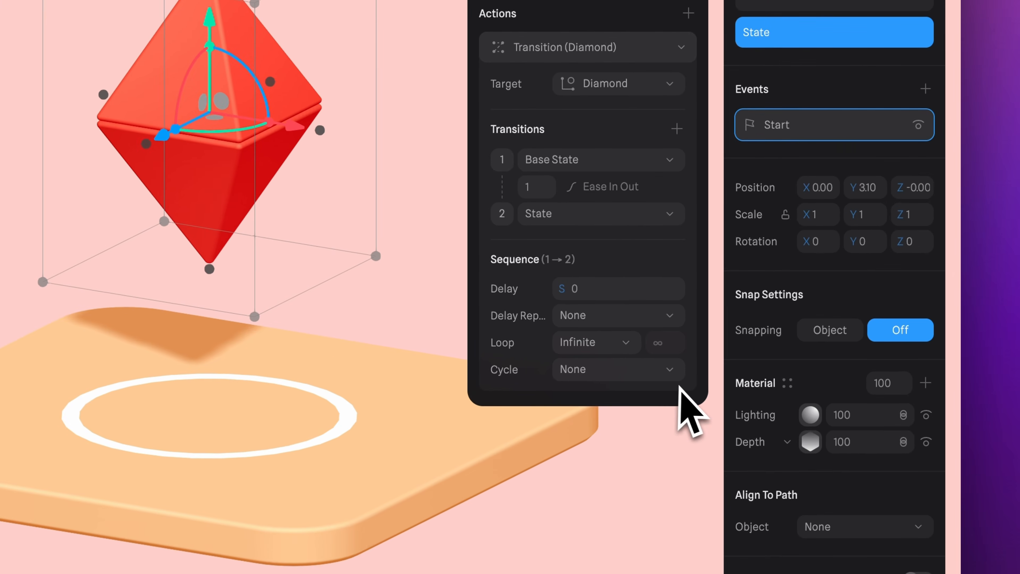
Set the Diamond's looping transition to a Ping Pong cycle, preview it, and give it a duration of 2
click(626, 374)
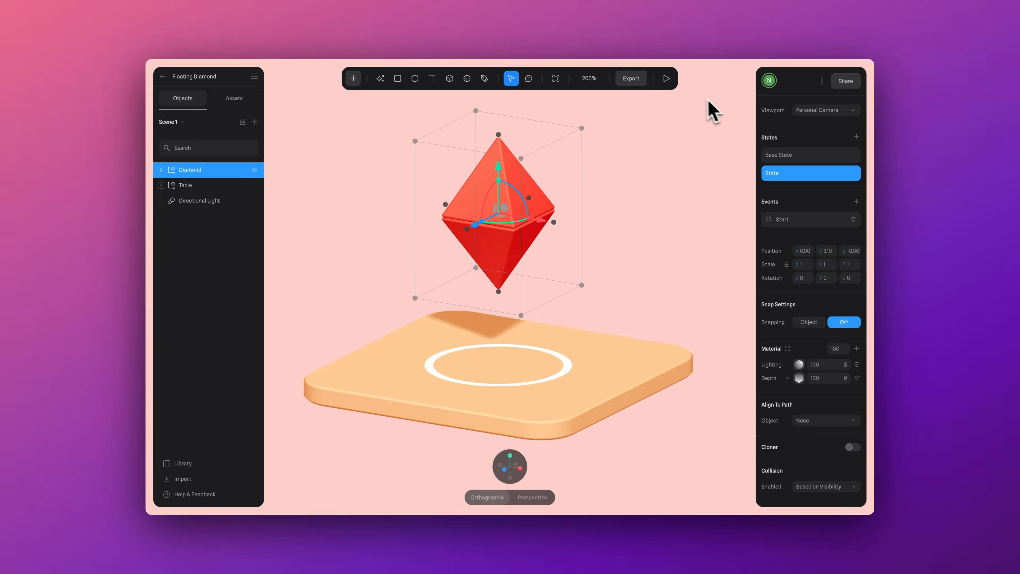
click(666, 80)
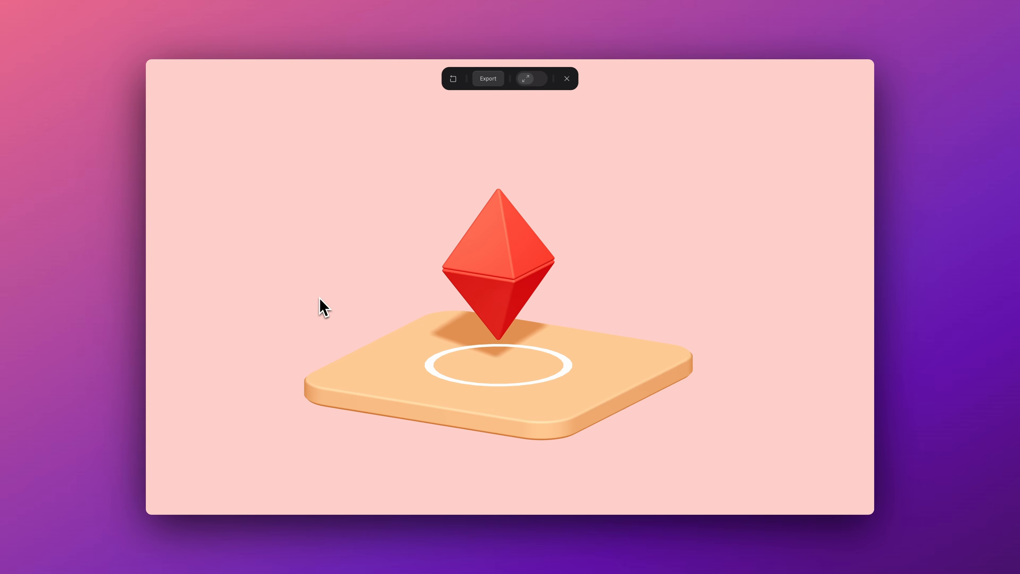
mouse_move(320, 297)
mouse_down()
mouse_move(382, 292)
mouse_move(344, 317)
mouse_move(318, 312)
mouse_up()
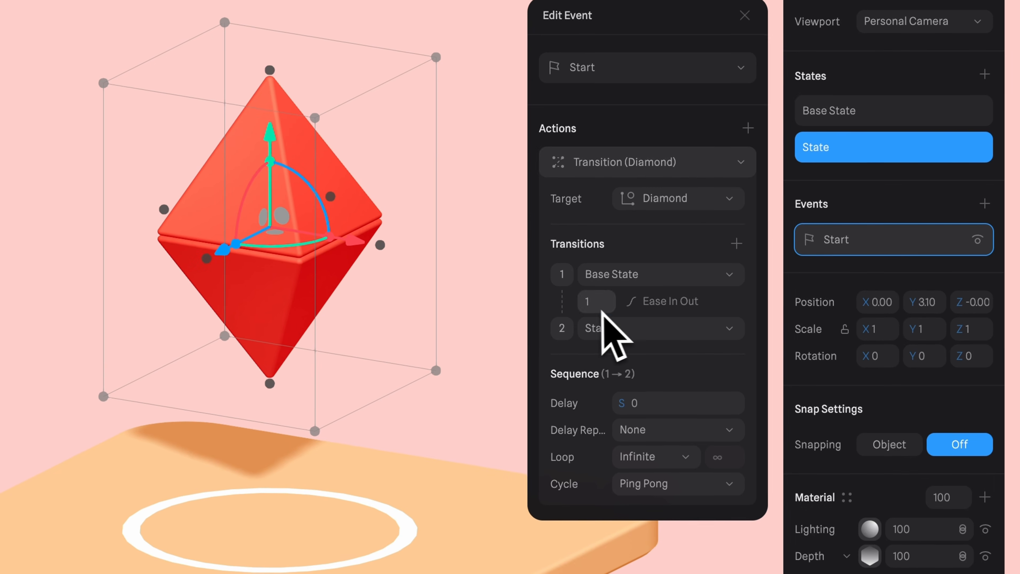
click(601, 308)
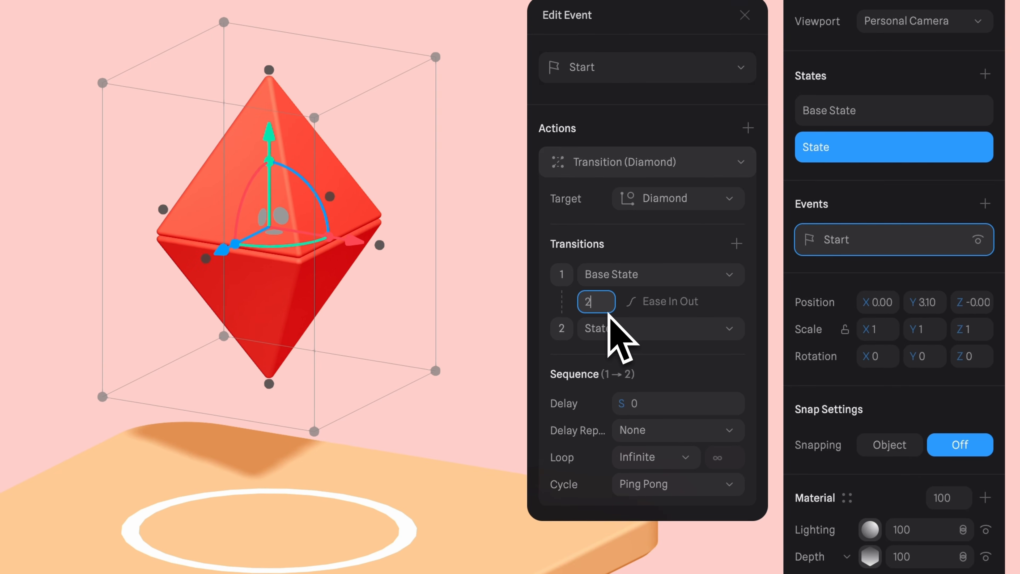
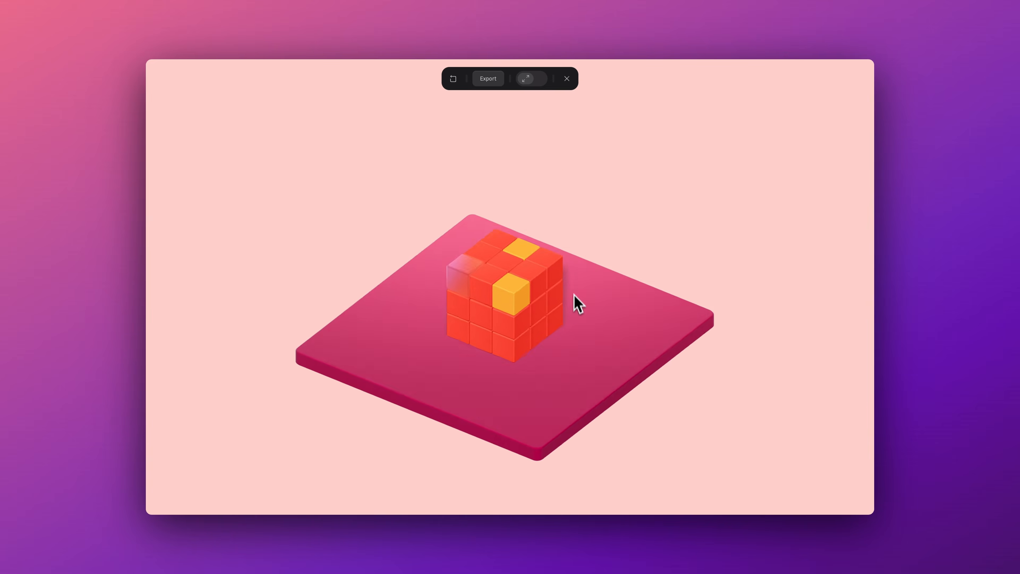
Add a second state to the Rubiks Cube group, raise it to about Y 137.7 there, and compare it with the Base State
key(Escape)
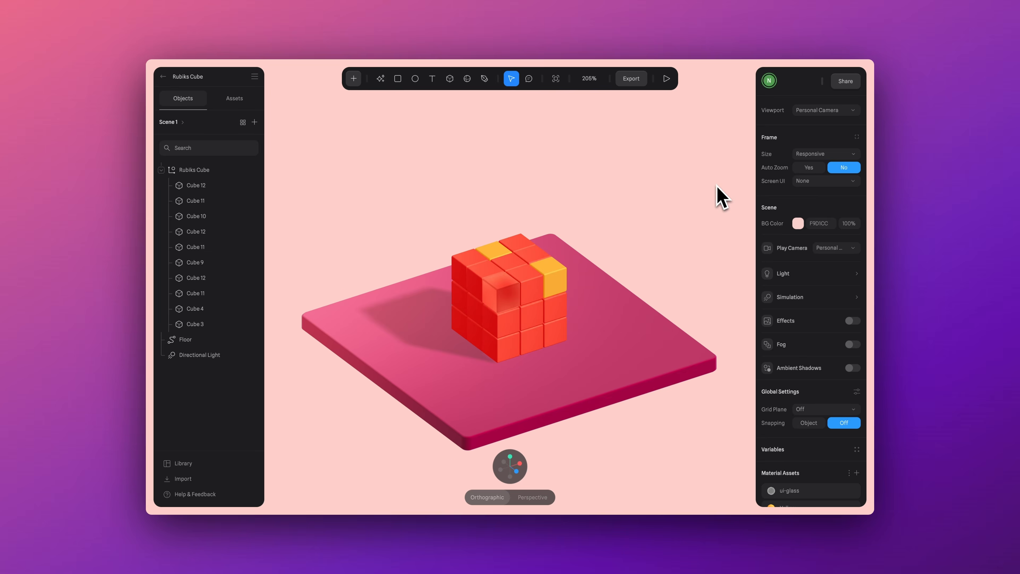
click(521, 297)
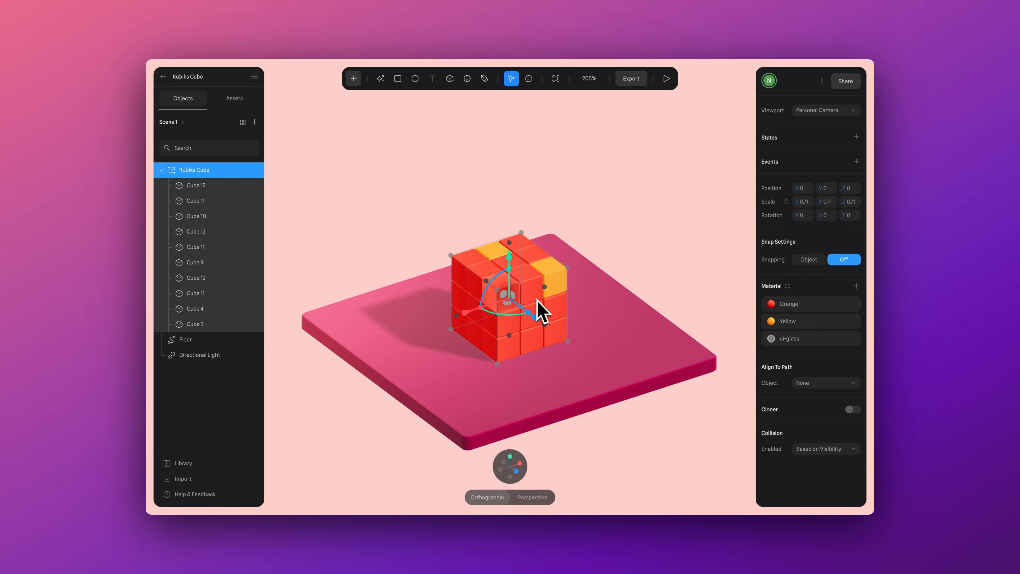
click(857, 137)
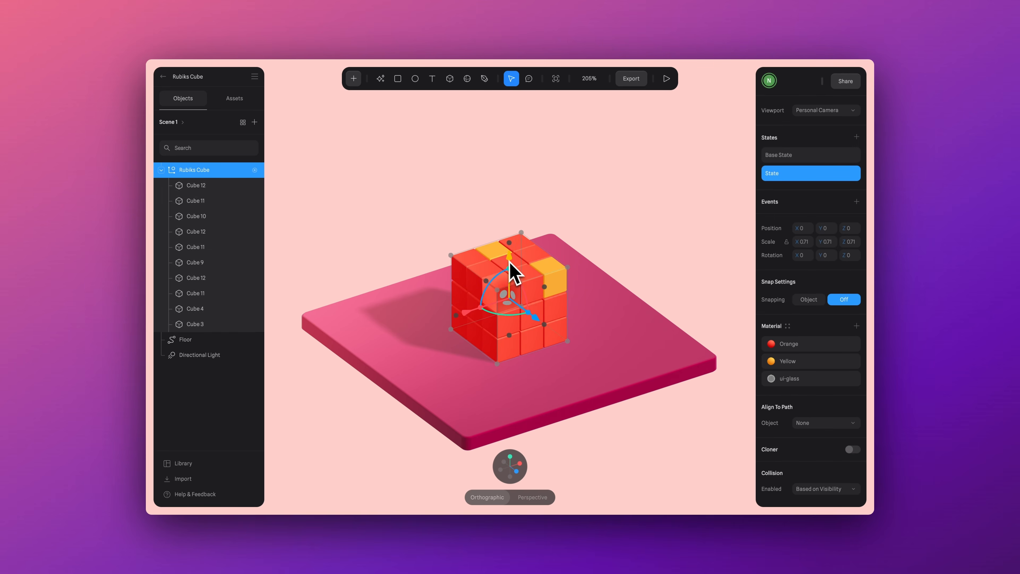
drag(511, 268, 526, 144)
click(821, 157)
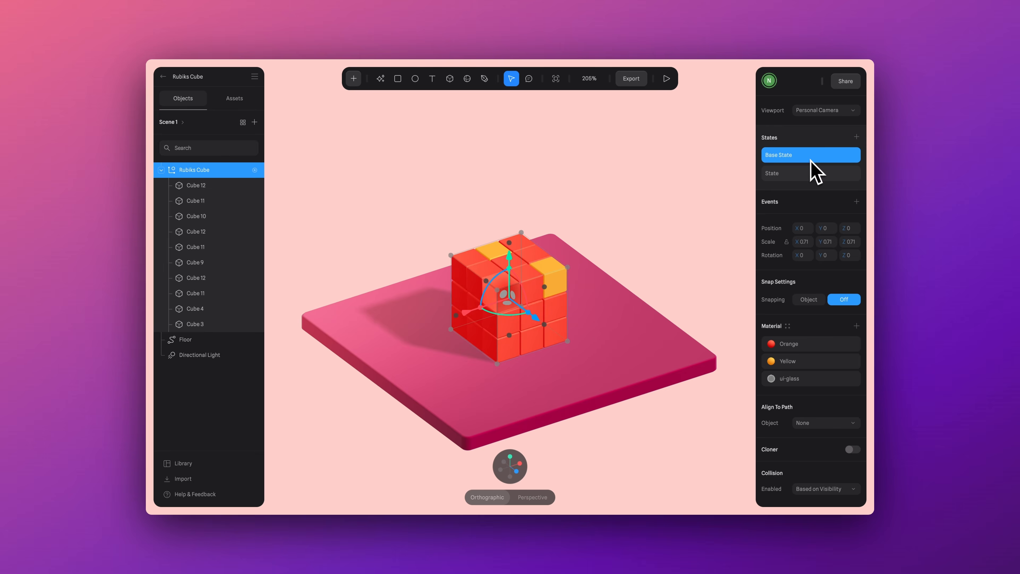
click(804, 183)
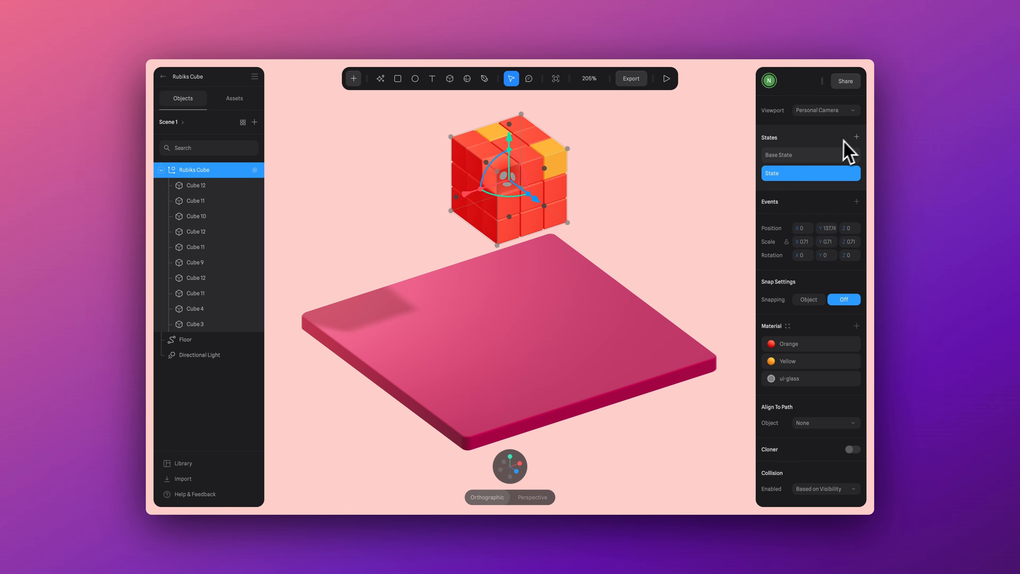
Add another state to the Rubiks Cube with its Y rotation set to 360, and duplicate that state
click(856, 137)
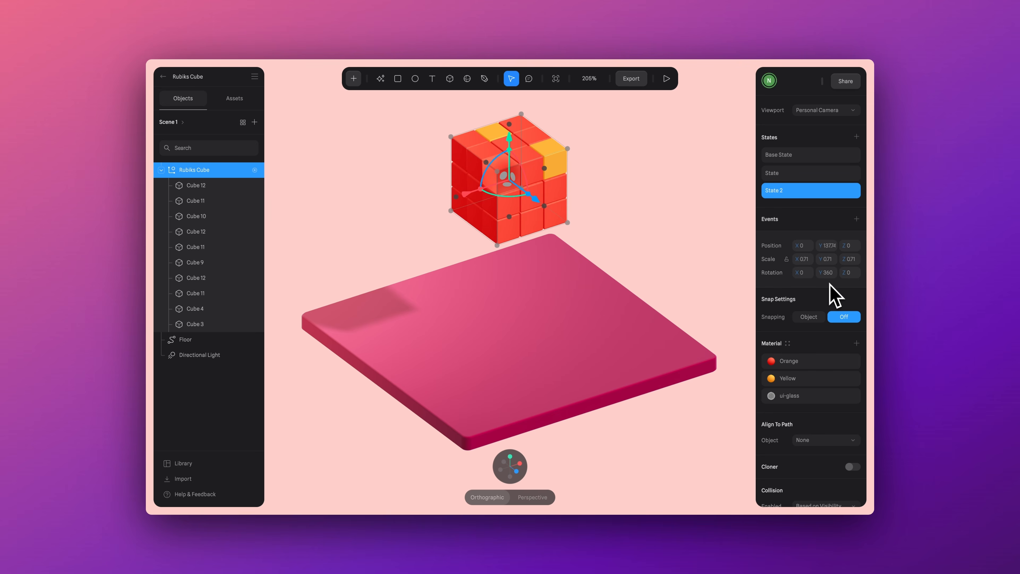
right_click(811, 193)
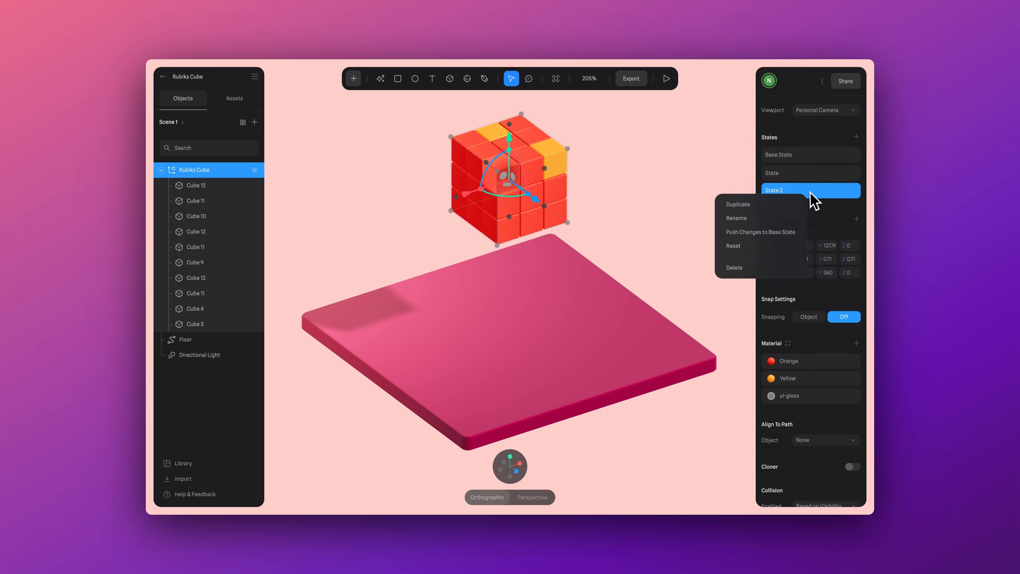
click(758, 206)
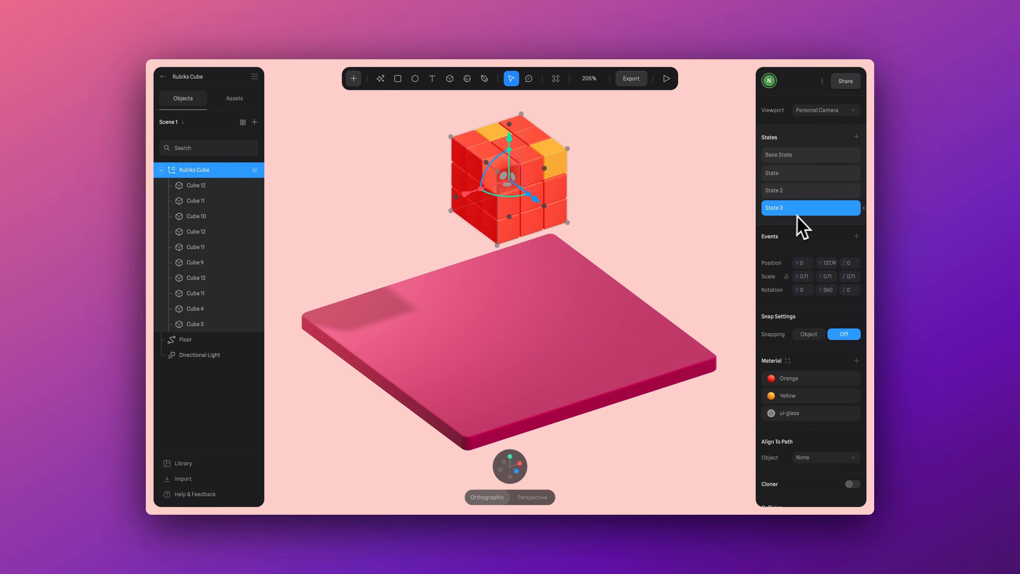
Check the Rubiks Cube's Base State position and set the Y position in State 3 to 0
click(805, 159)
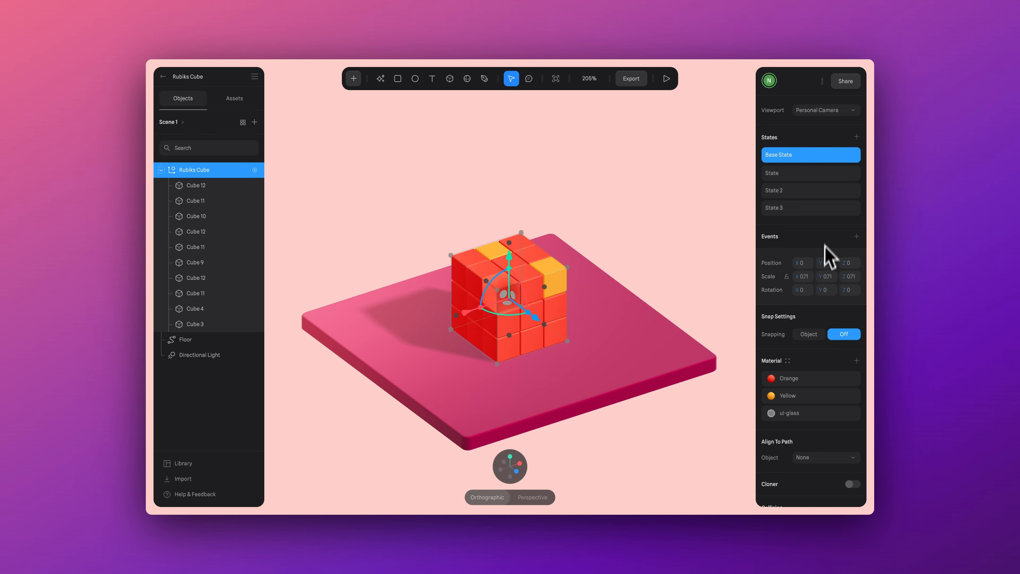
click(791, 207)
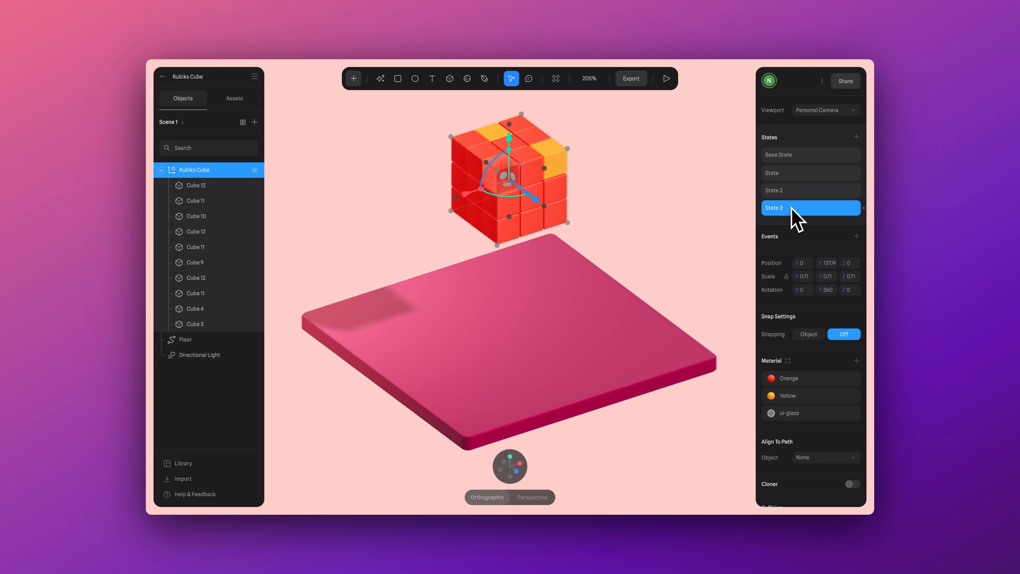
key(Return)
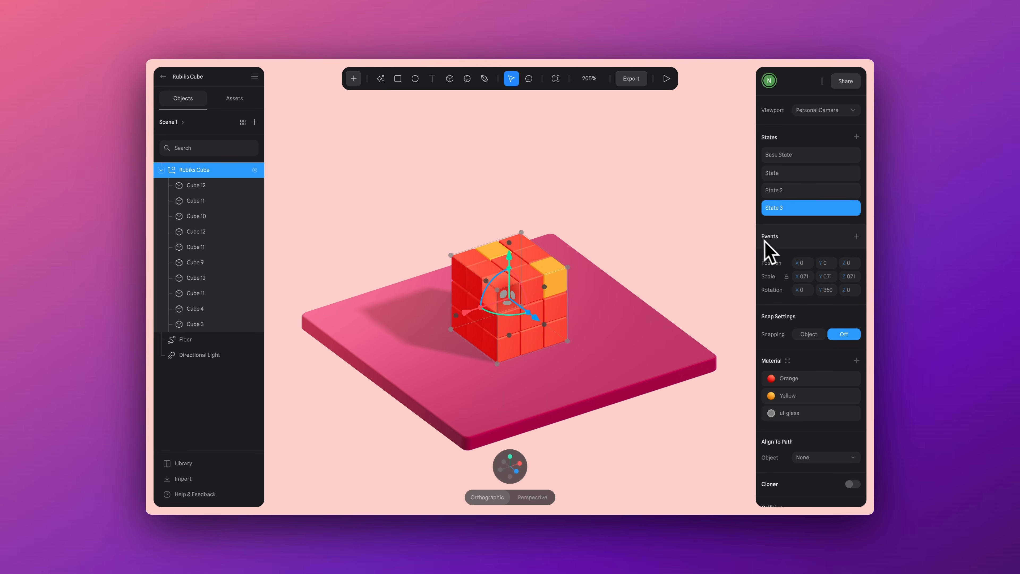
Add a Start event to the Rubiks Cube with a Transition action and expand its settings
click(857, 236)
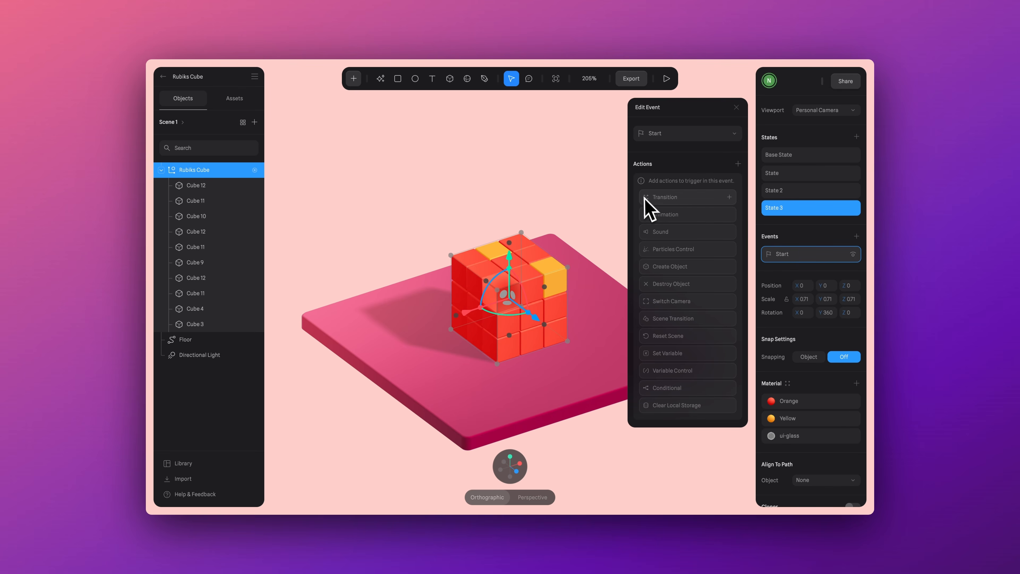
click(675, 199)
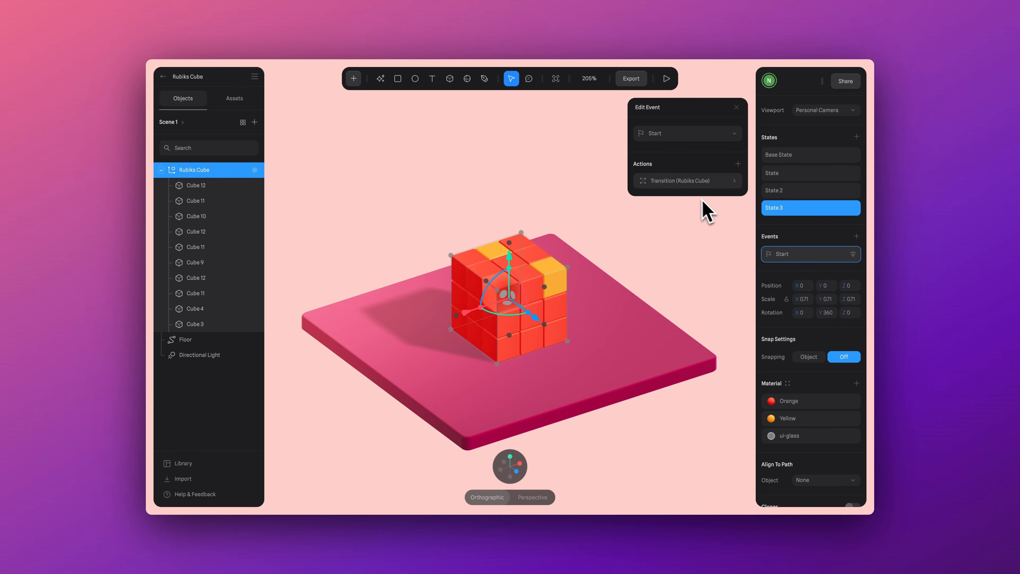
click(682, 182)
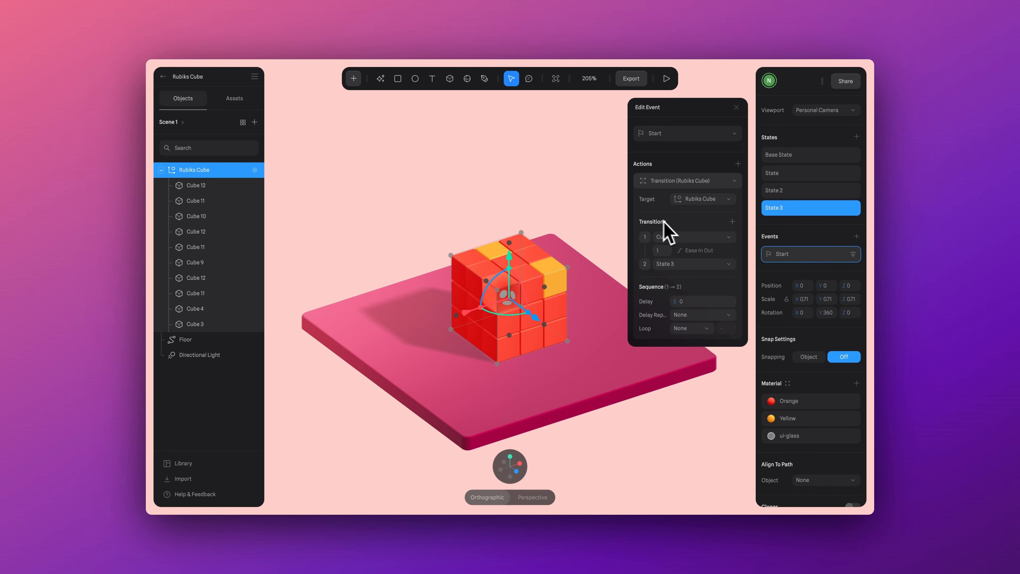
Build the Rubiks Cube's transition sequence in the order Base State, State, State 2, State 3
click(685, 237)
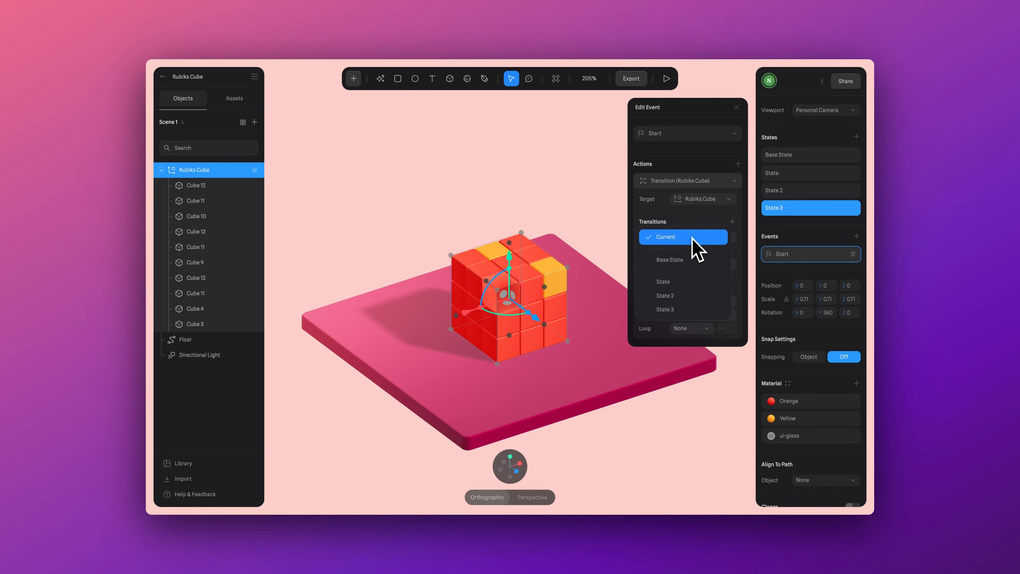
click(670, 260)
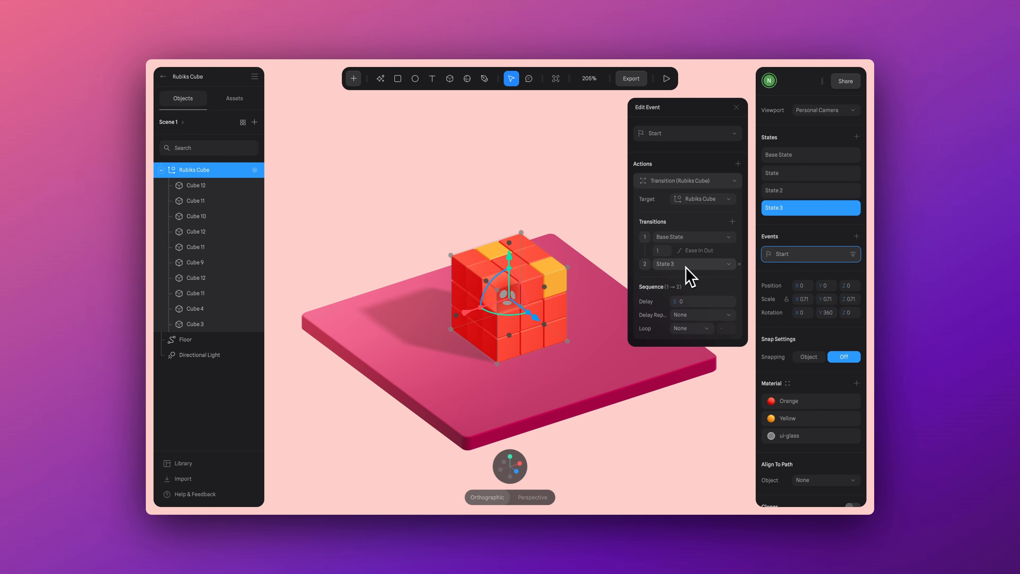
click(686, 268)
click(681, 242)
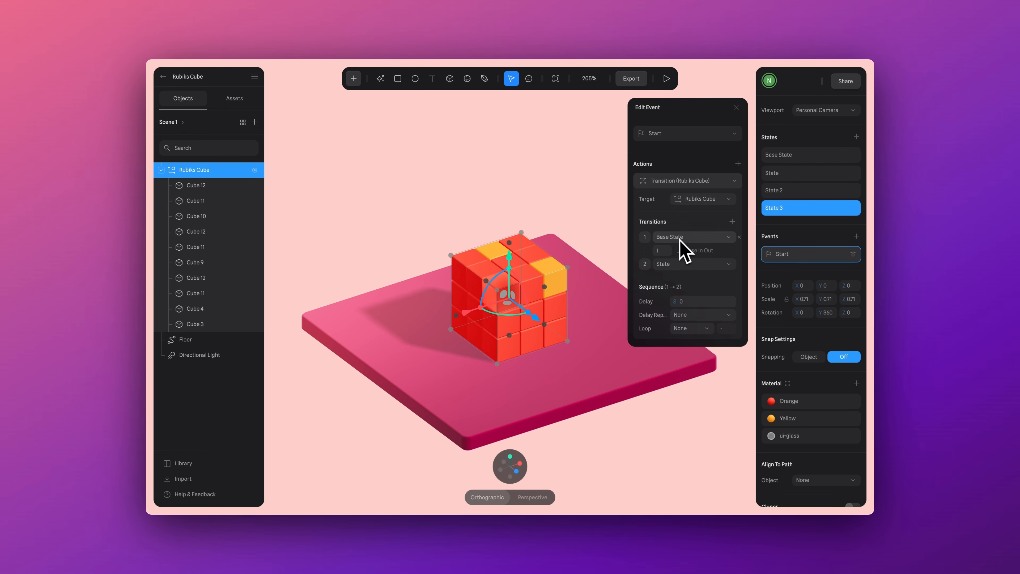
click(733, 221)
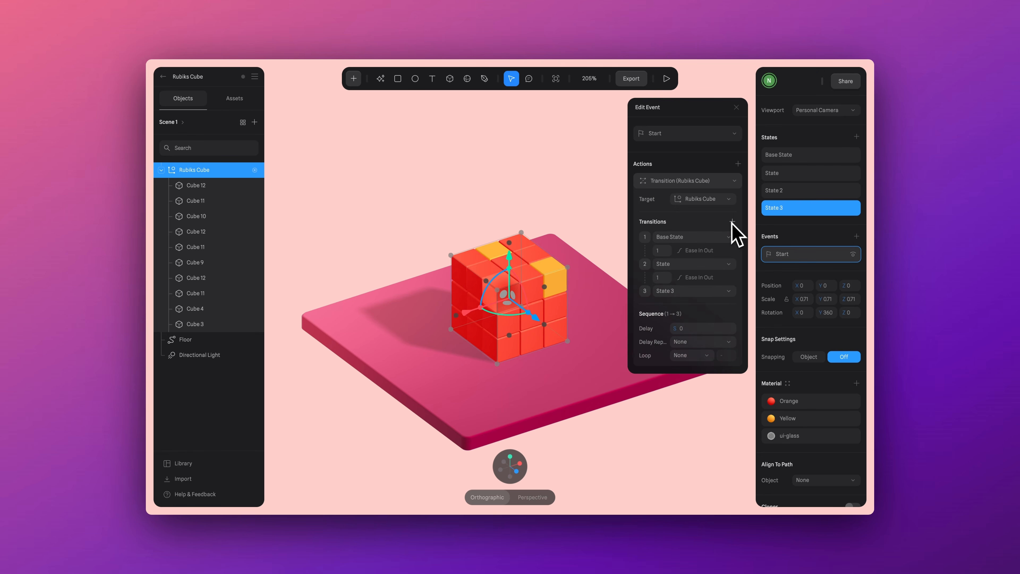
click(702, 291)
click(685, 281)
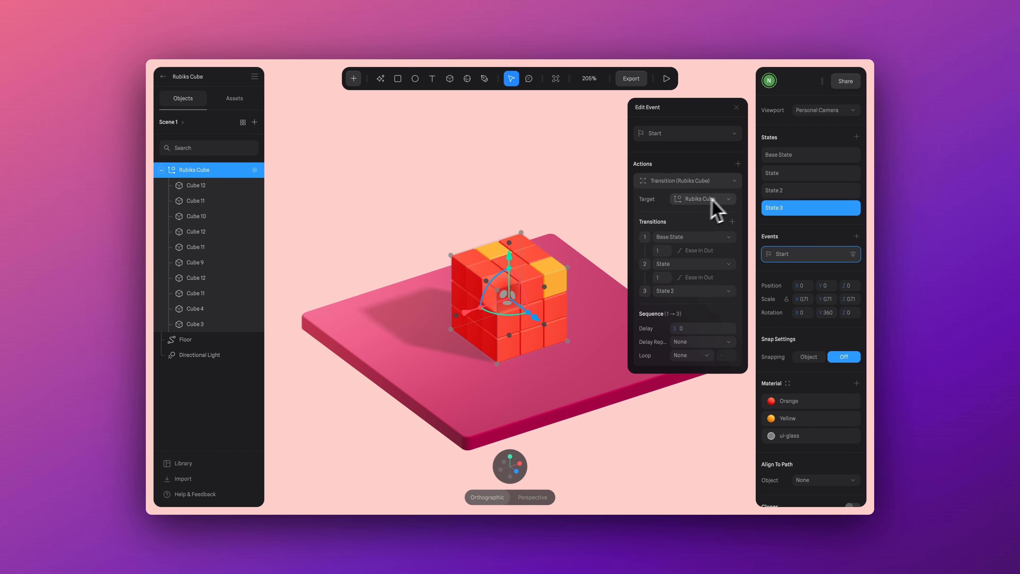
click(732, 221)
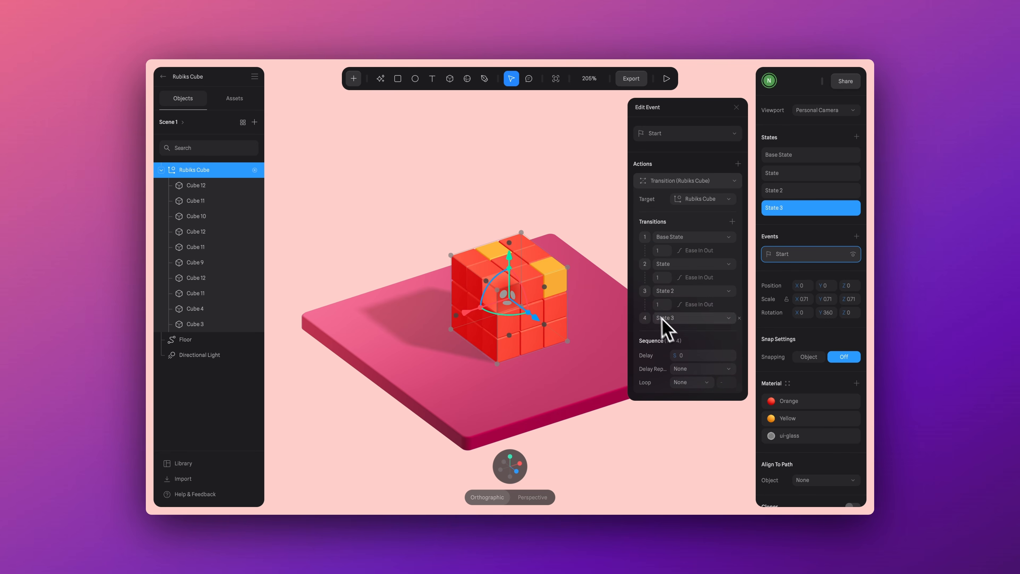
Preview the Rubiks Cube's four-state animation and return to editing
click(734, 181)
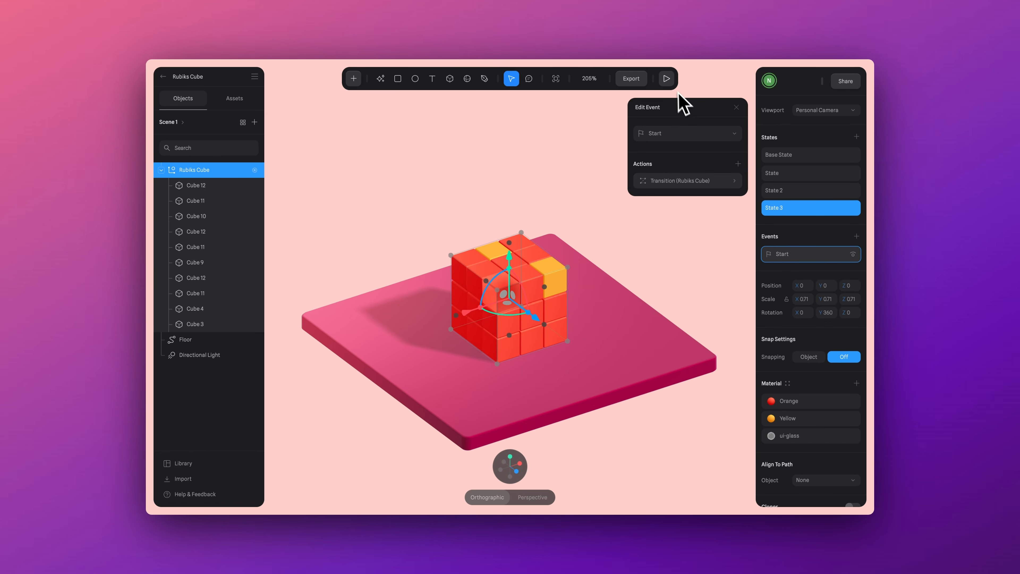
click(666, 78)
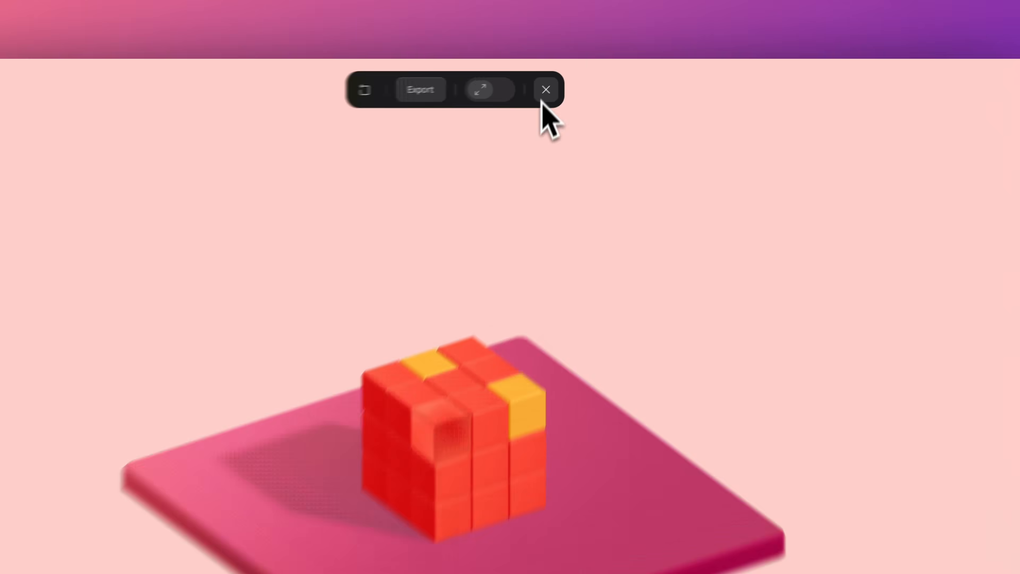
click(546, 90)
Set the Rubiks Cube's transition sequence to loop infinitely
click(662, 181)
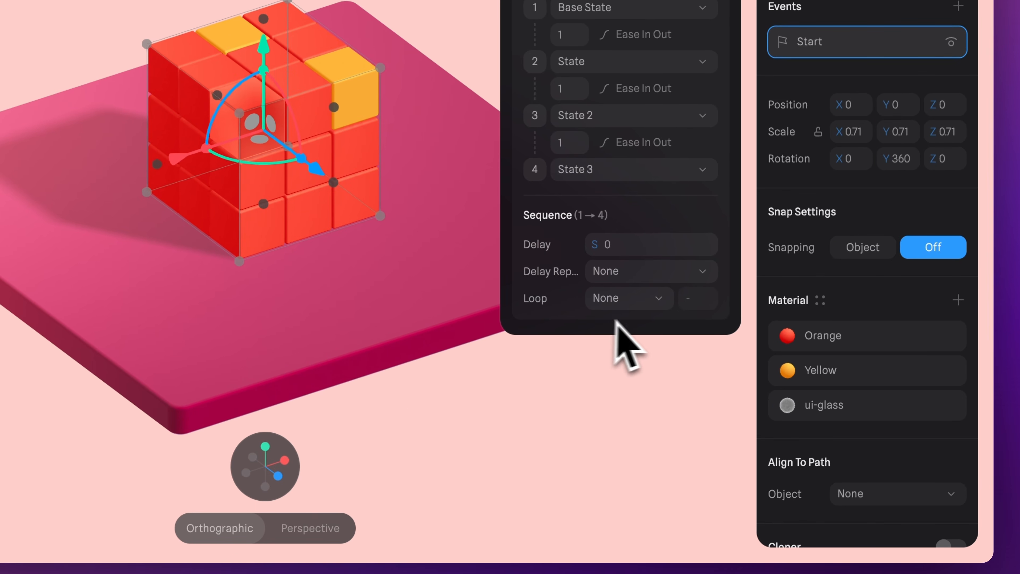
click(627, 303)
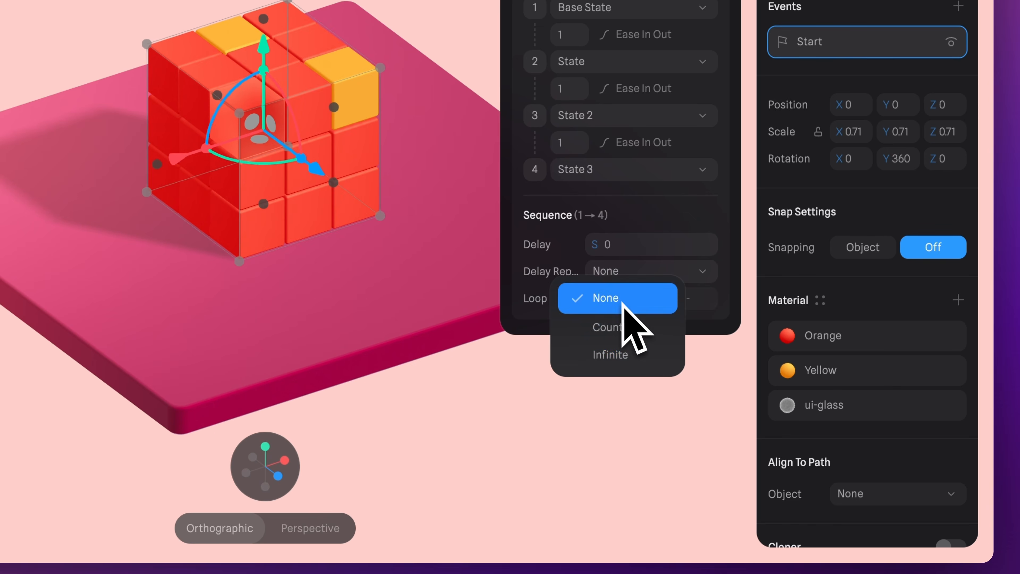
click(619, 365)
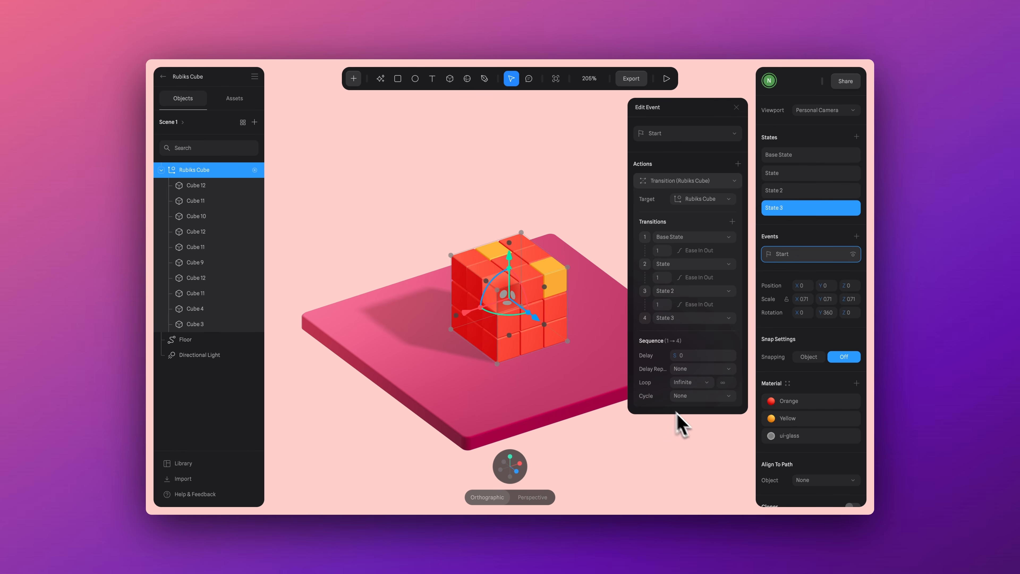
Preview the Rubiks Cube's infinitely looping animation and return to editing
click(735, 180)
click(737, 107)
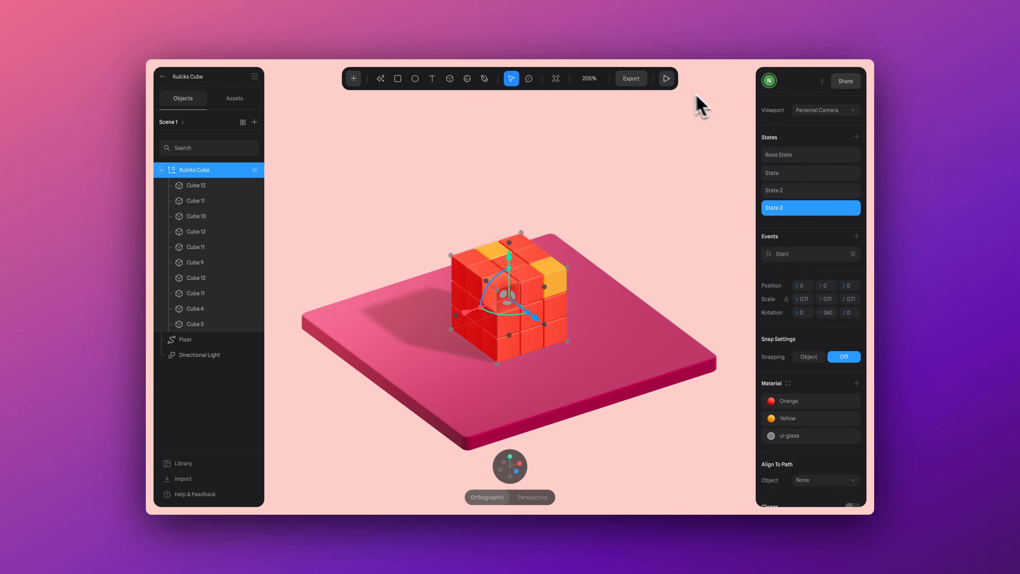
click(666, 79)
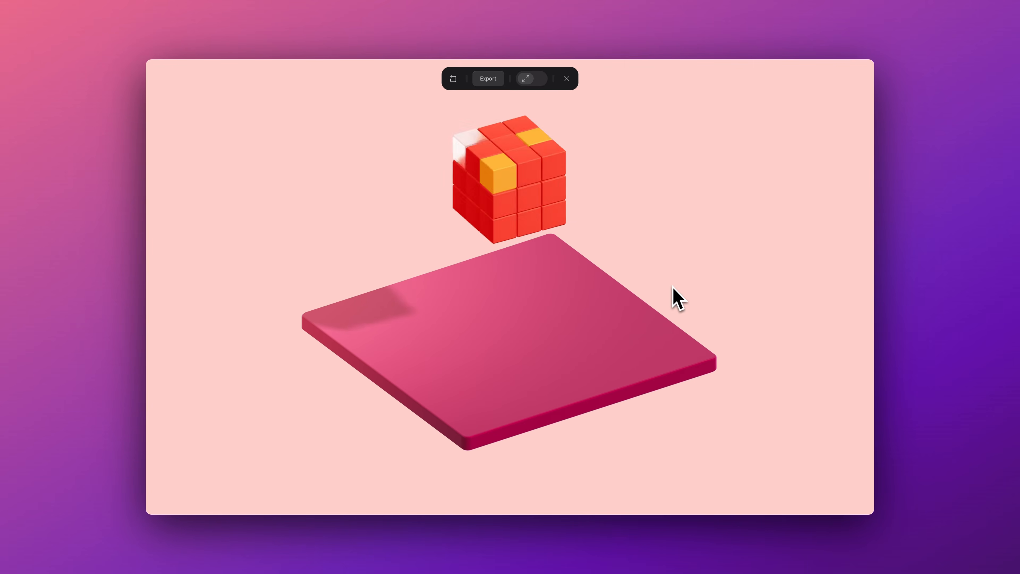
click(566, 79)
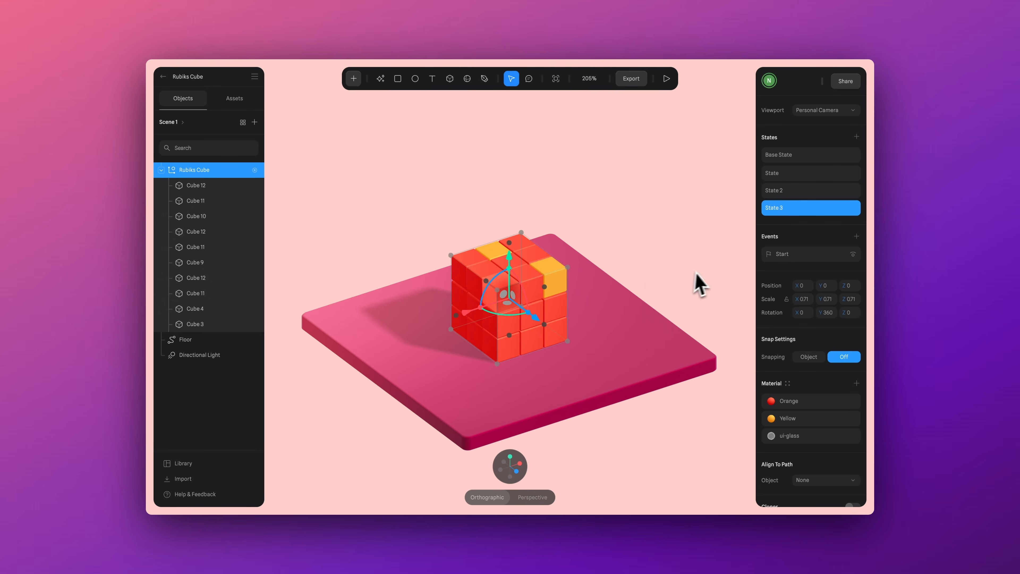
Set all three transition durations in the Rubiks Cube's Start event to 0.50 seconds
click(797, 257)
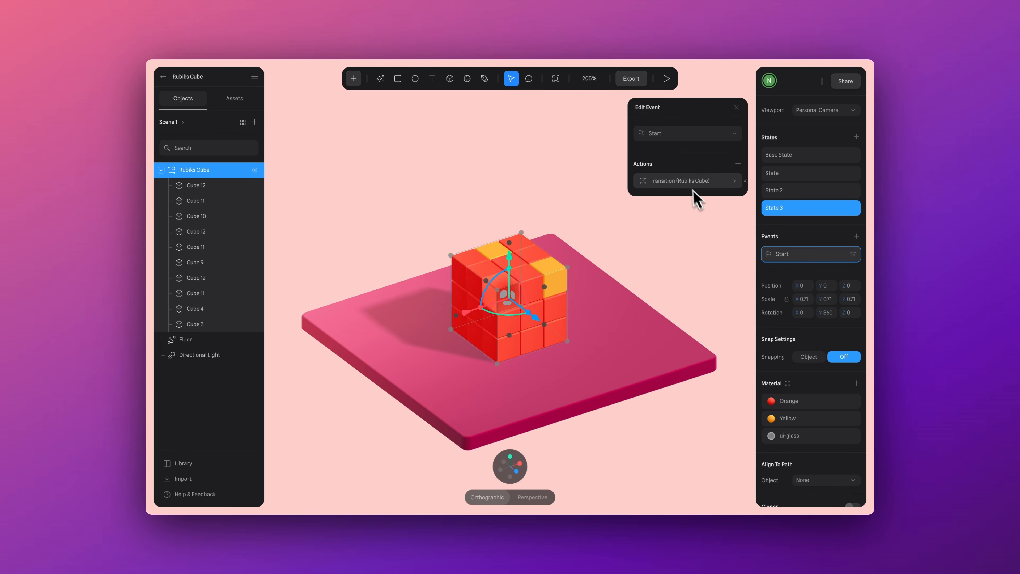
click(686, 178)
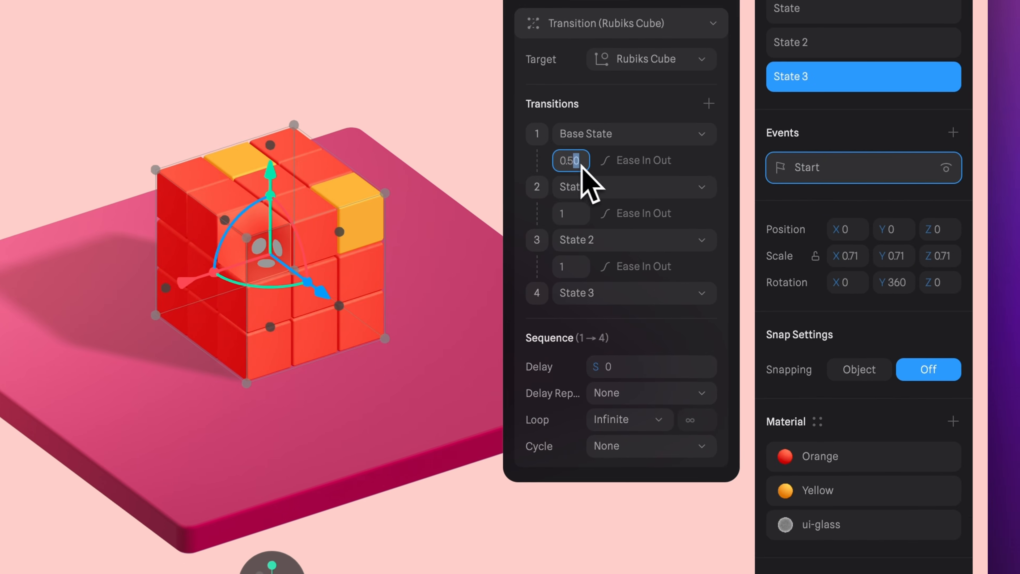
double_click(662, 251)
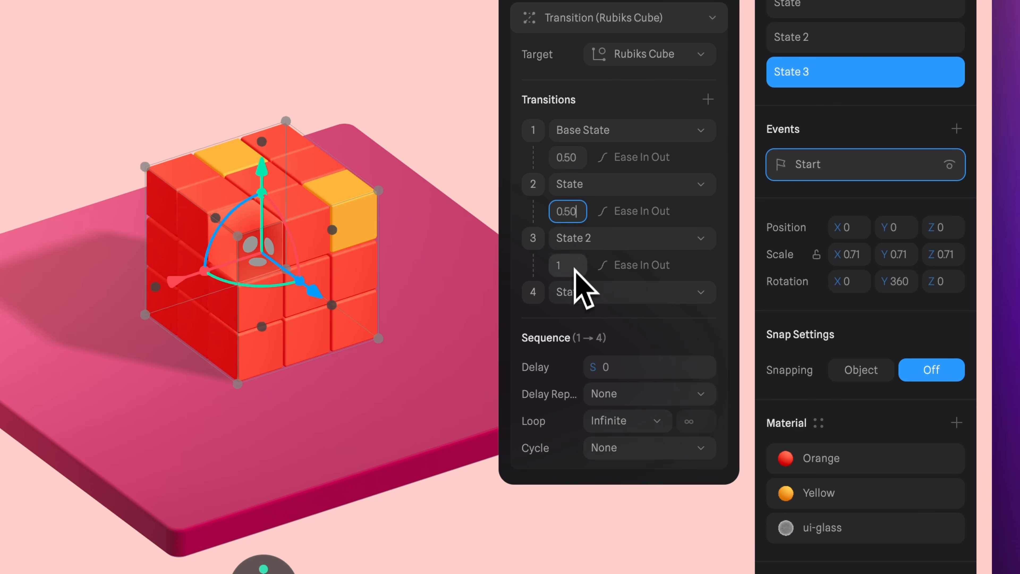
click(542, 374)
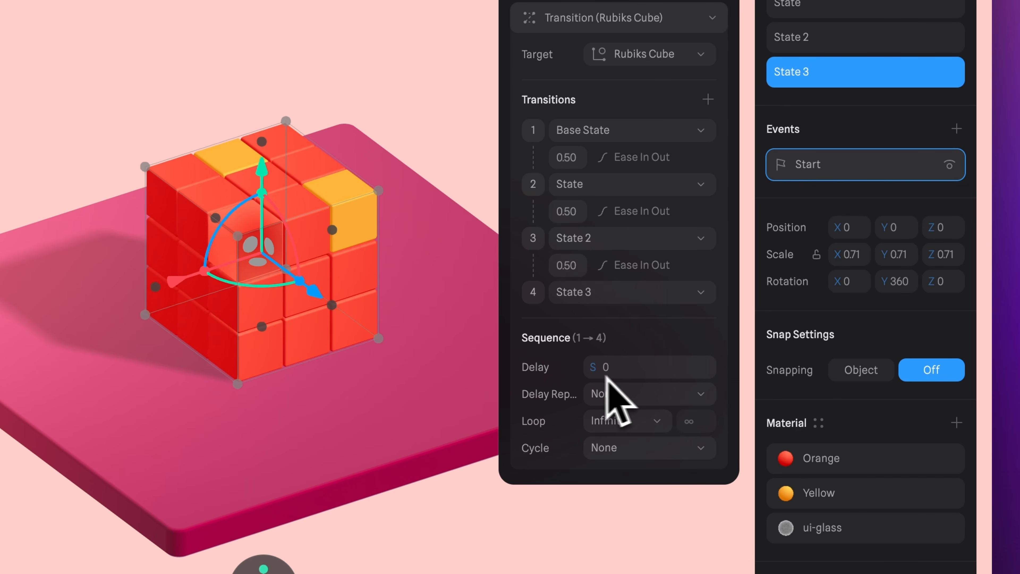
Give the Rubiks Cube's sequence a 1-second delay with Delay Repeat at Start - End, and preview the result
click(647, 375)
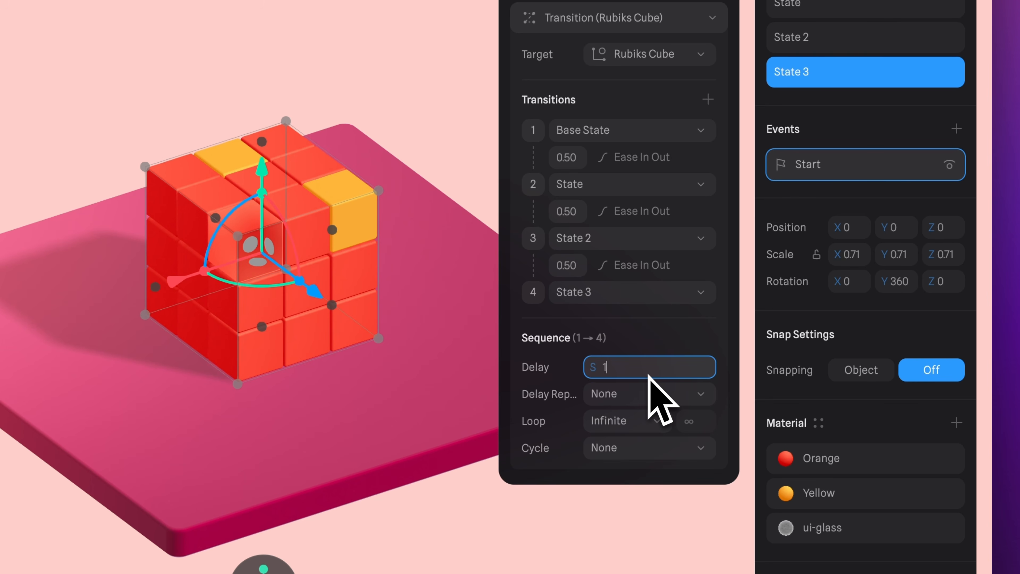
text(1)
click(627, 403)
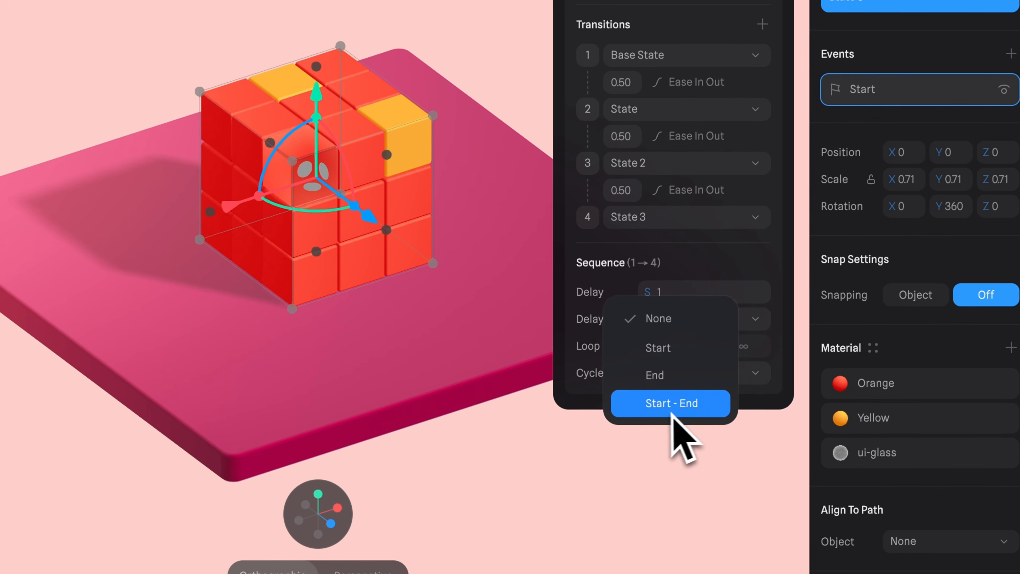
click(649, 413)
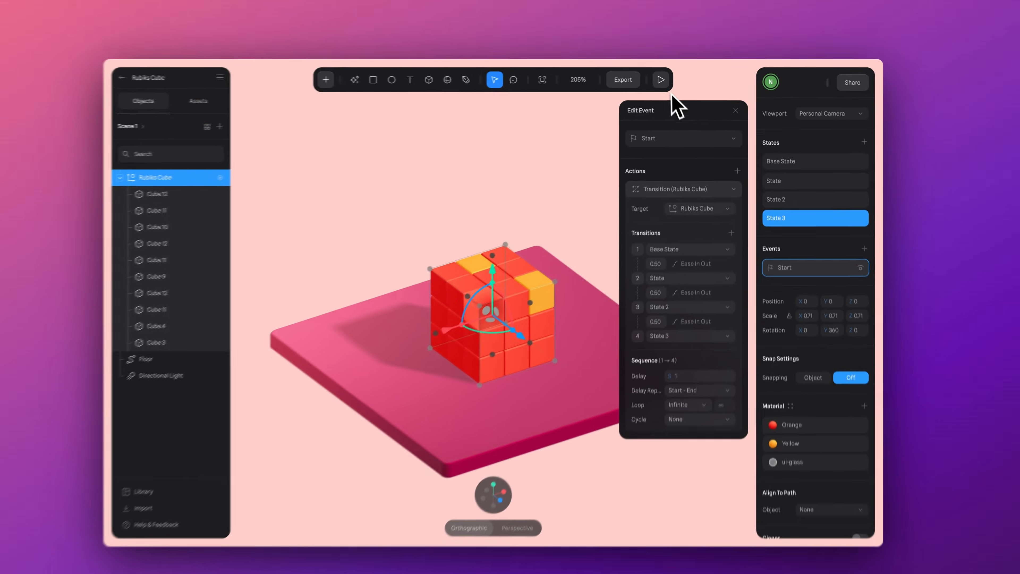
click(661, 79)
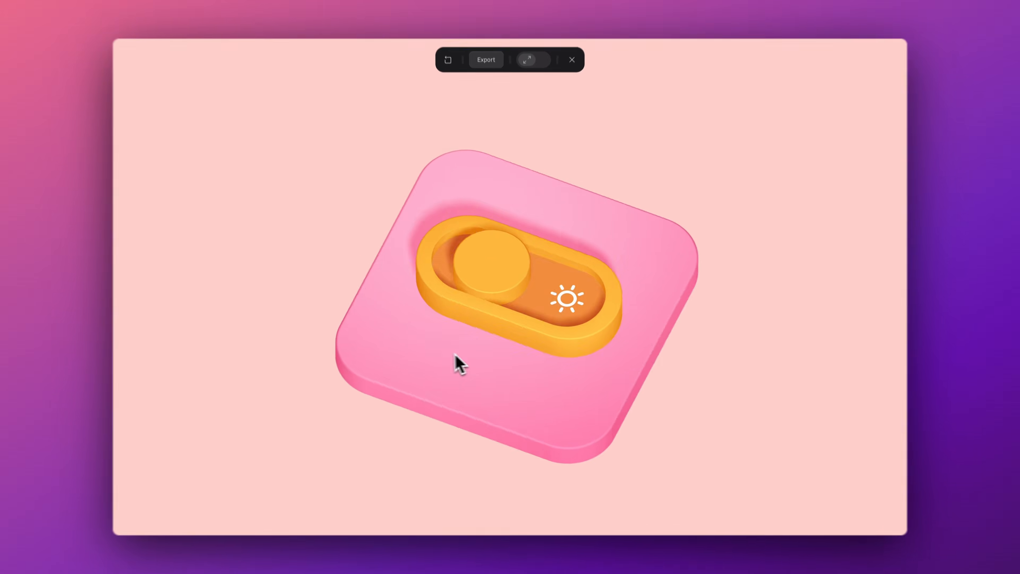
In the toggle scene, add a state to the Ellipse knob and move the knob along X to about -62
key(Escape)
click(565, 312)
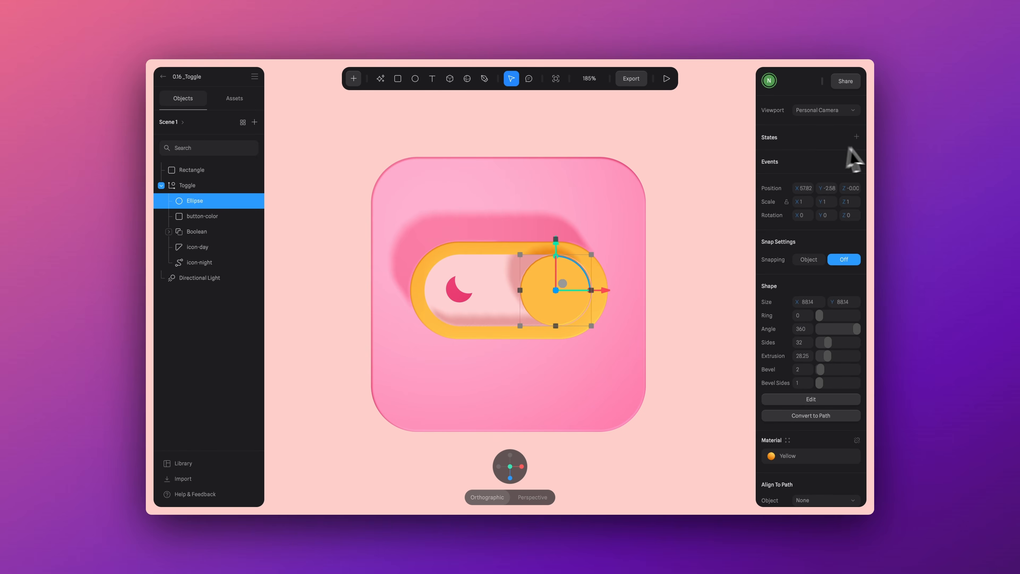
click(857, 136)
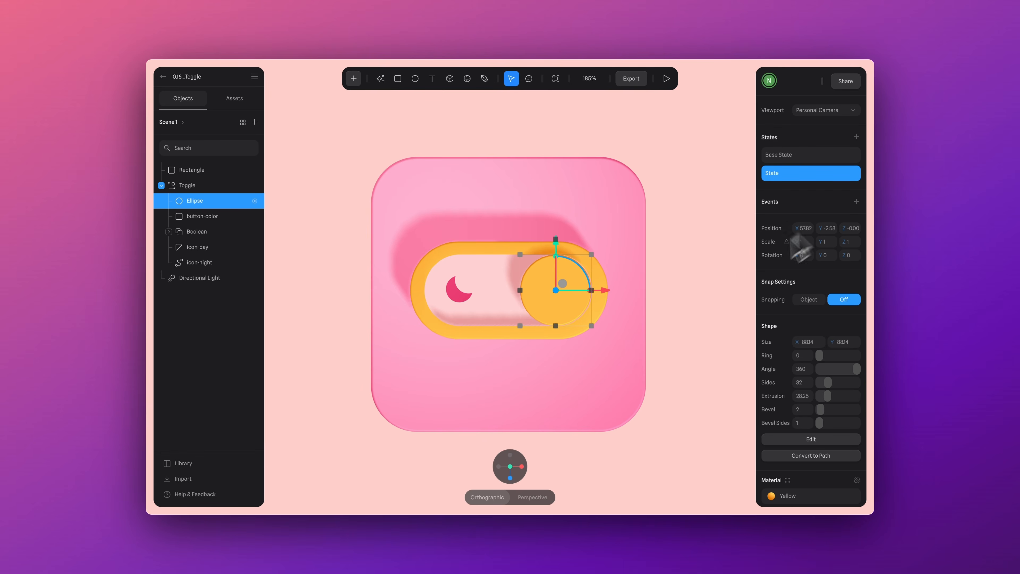
drag(566, 296, 514, 297)
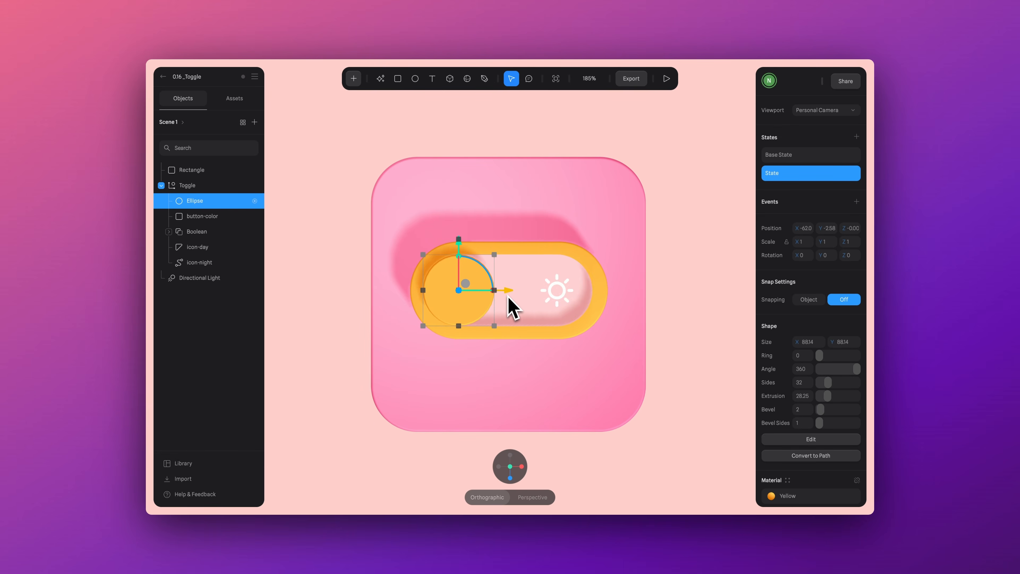
Switch between the Ellipse's Base State and State to compare the knob's two positions
click(819, 156)
click(819, 174)
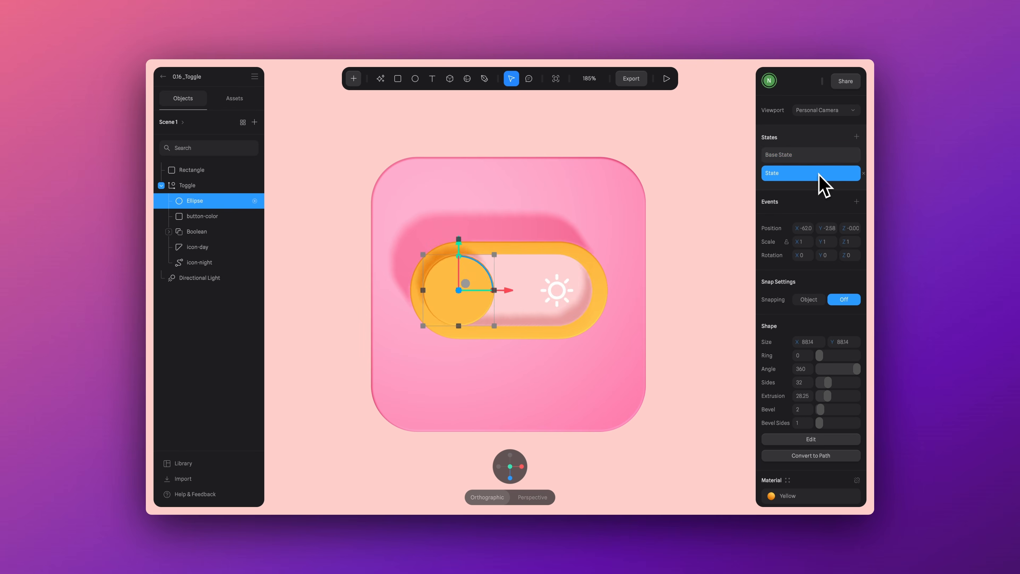
click(819, 156)
click(819, 176)
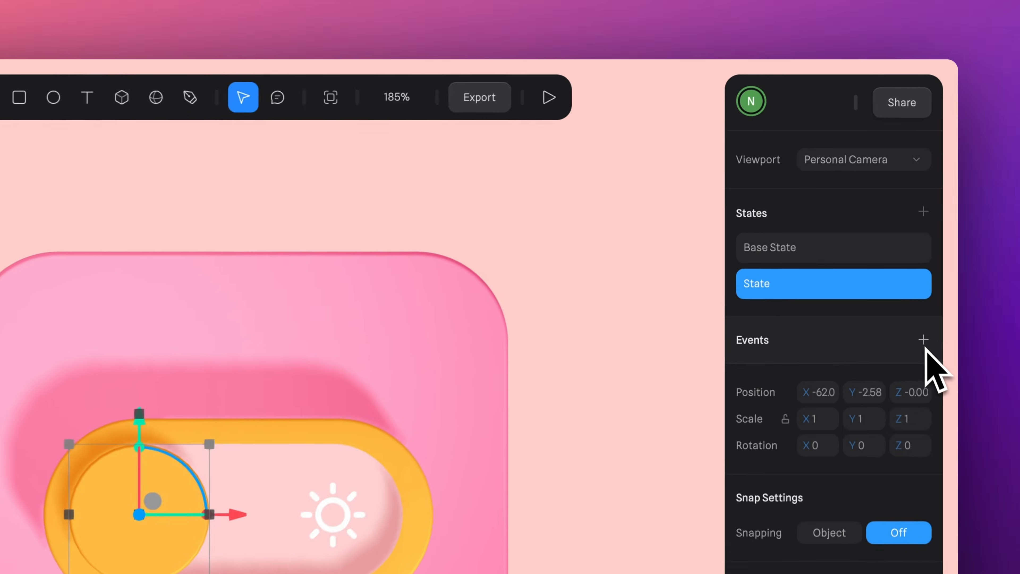
Add a Start event with a Transition action to the Ellipse and expand its settings
click(857, 201)
click(615, 208)
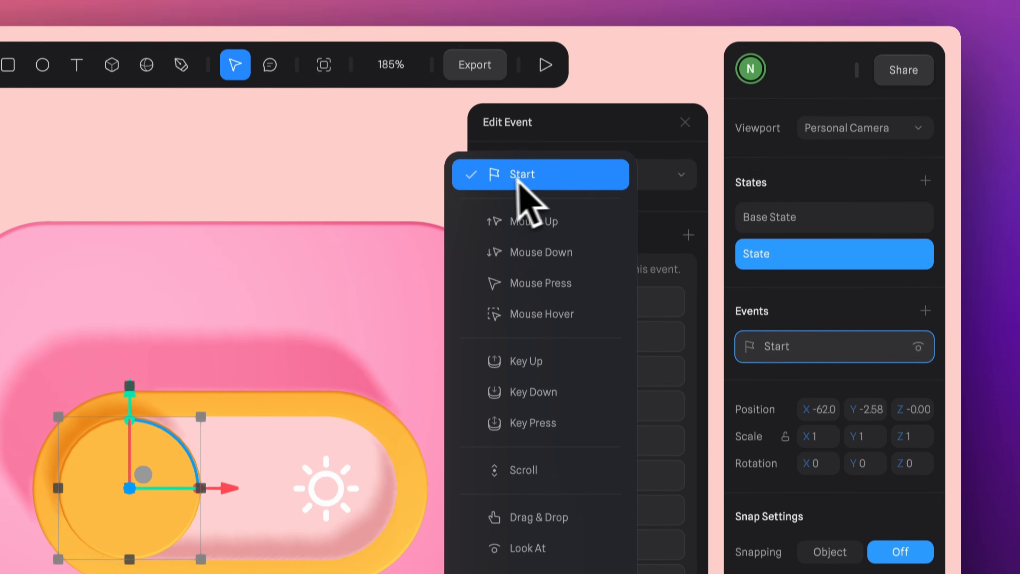
click(530, 207)
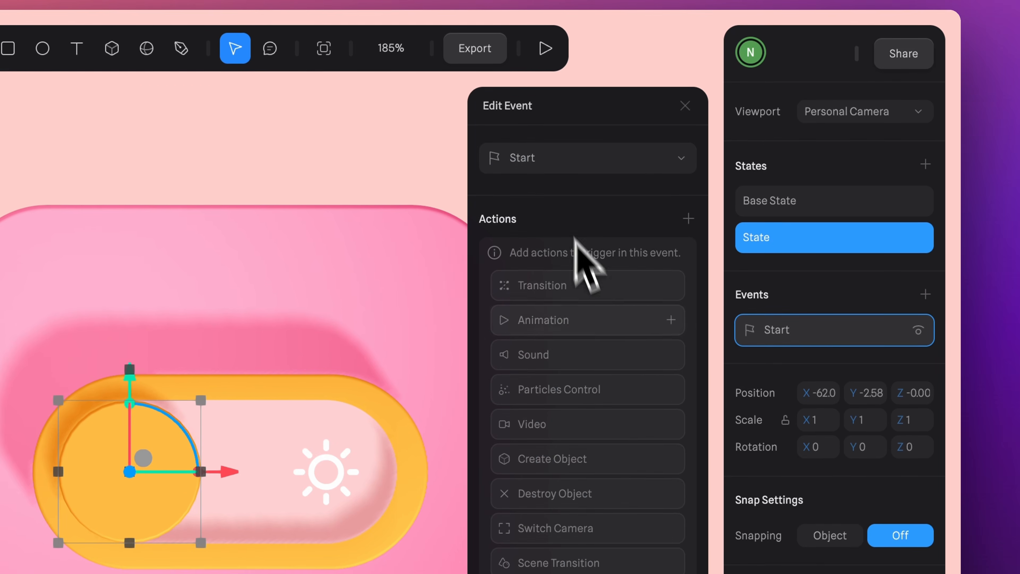
click(543, 286)
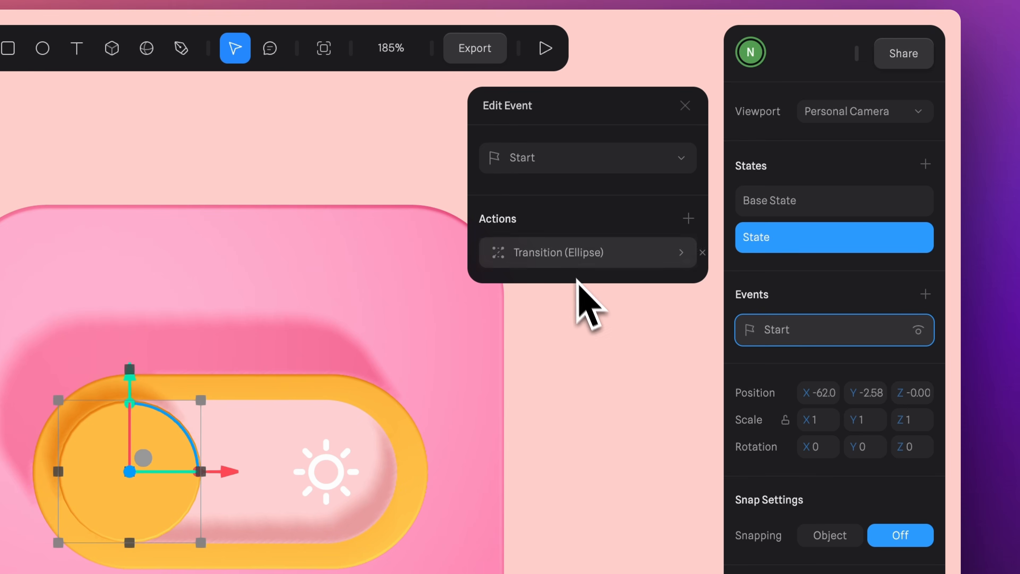
click(568, 261)
Make the Ellipse's transition begin at Base State and set its duration to 0.50 seconds
click(586, 366)
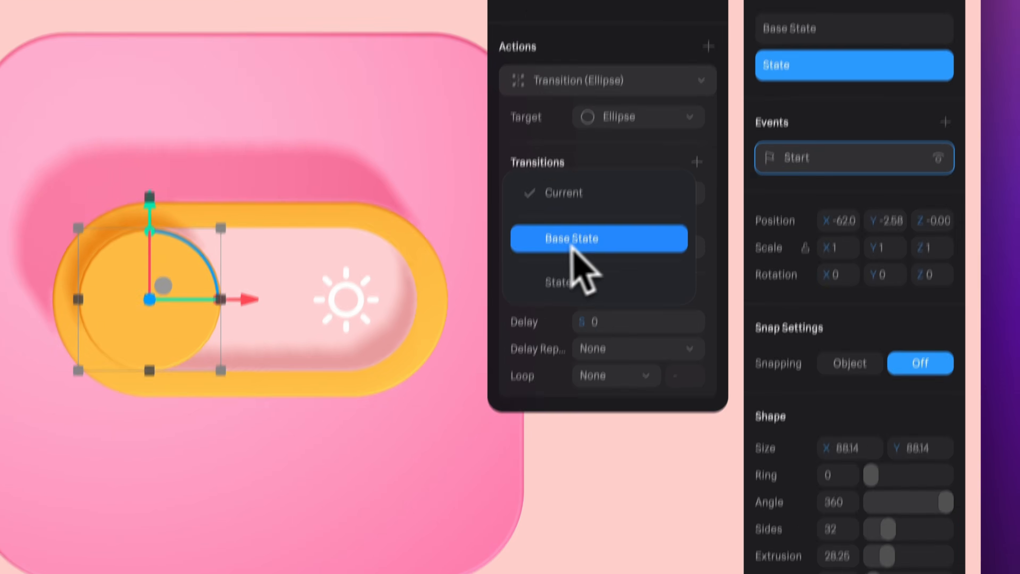
click(572, 241)
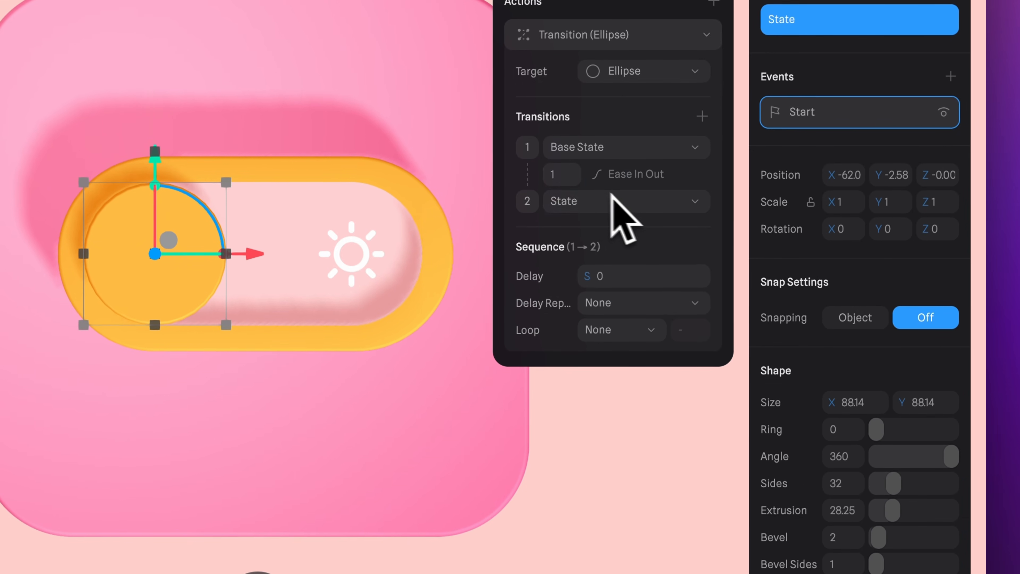
click(556, 219)
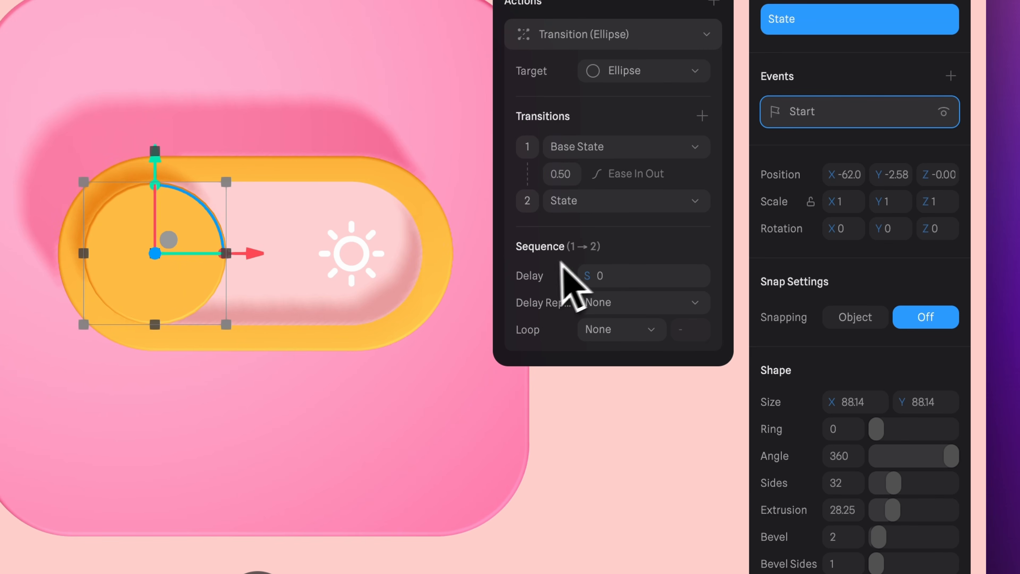
Set the Ellipse sequence's delay to 1 second and its Delay Repeat to Start - End
click(613, 282)
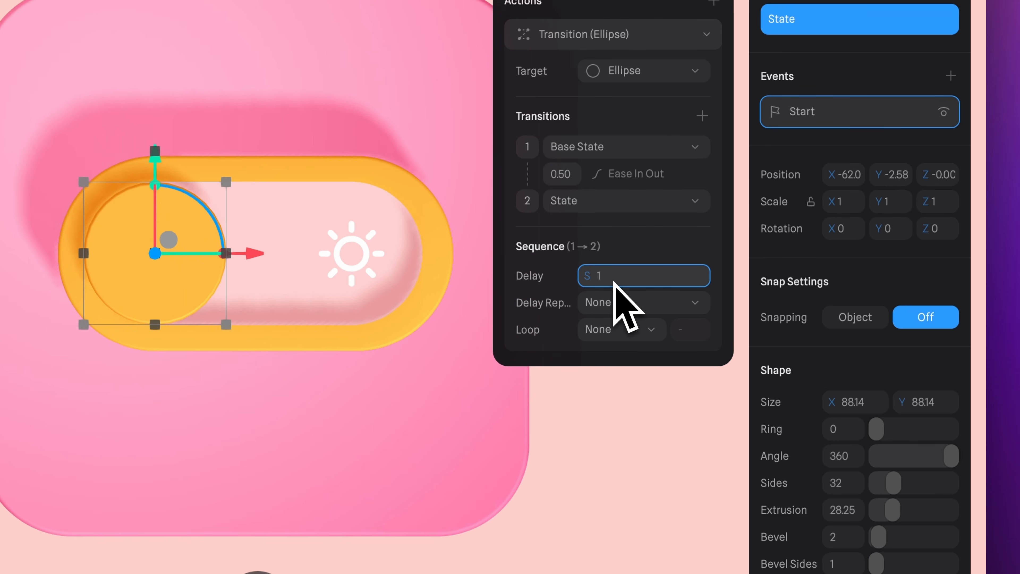
text(1)
click(633, 303)
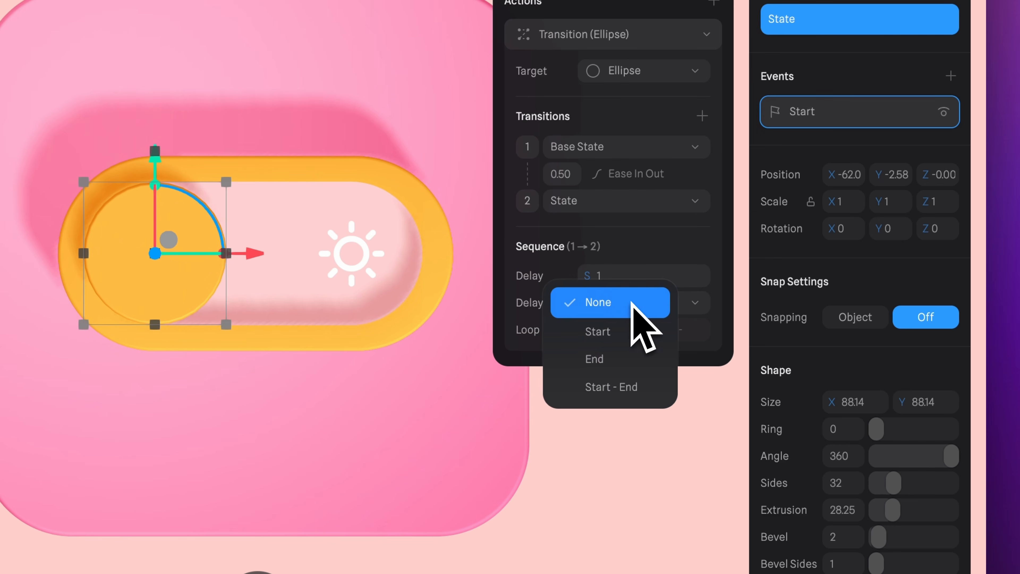
click(643, 388)
Loop the Ellipse's sequence infinitely with the Ping Pong cycle
click(622, 333)
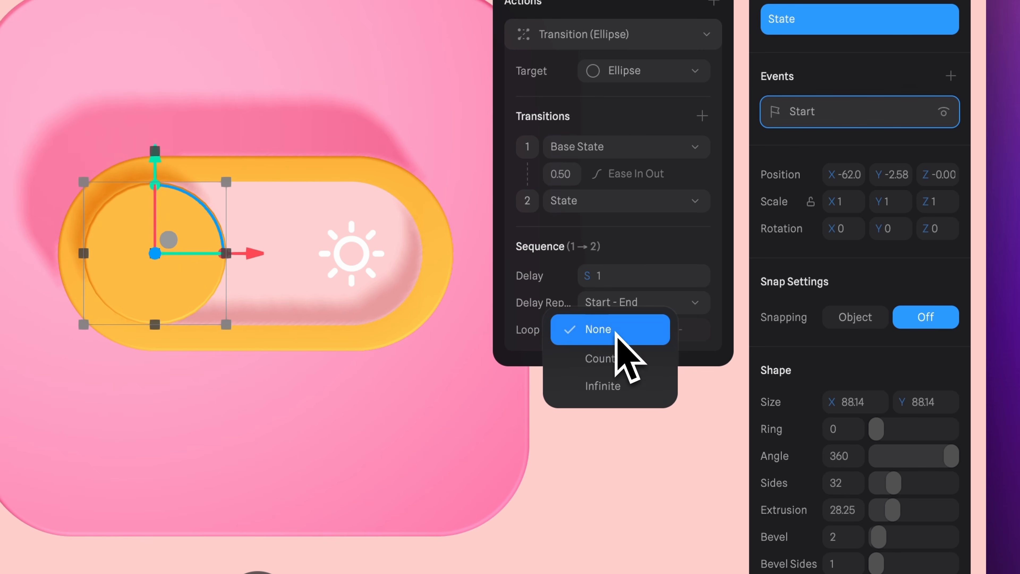
click(608, 387)
click(606, 362)
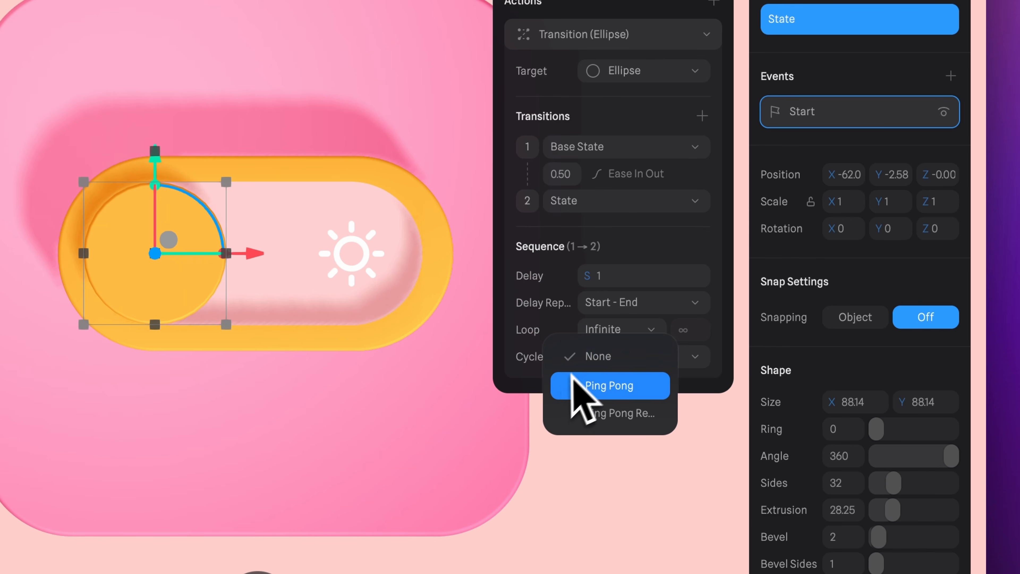
click(638, 389)
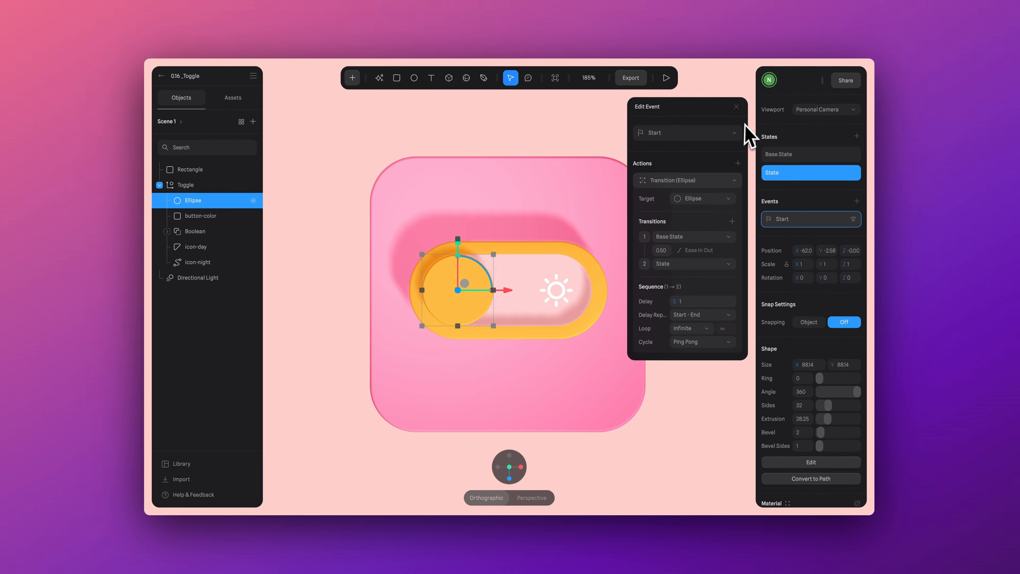
Preview the toggle's looping switch animation from different angles and return to editing
click(736, 107)
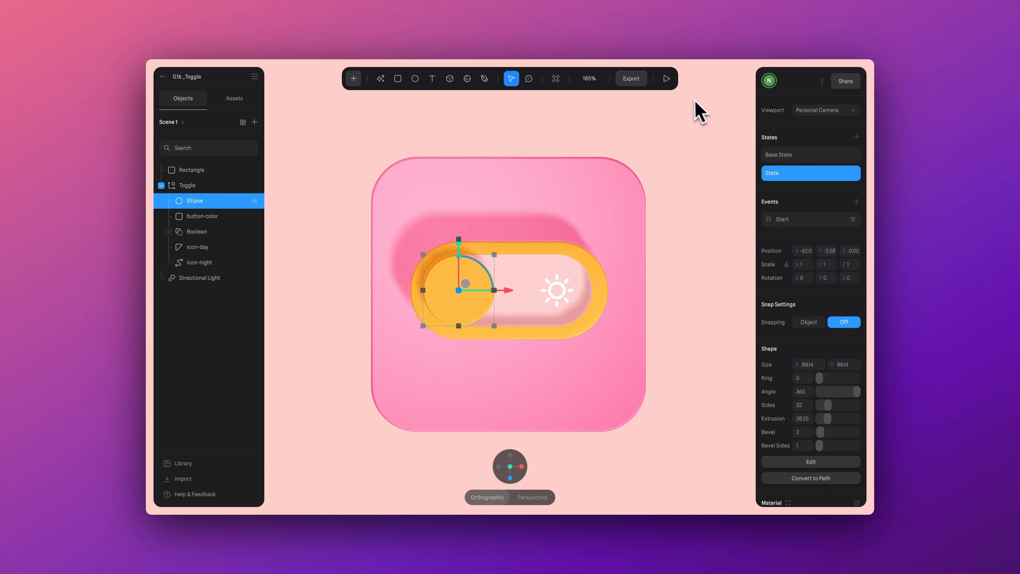
click(667, 78)
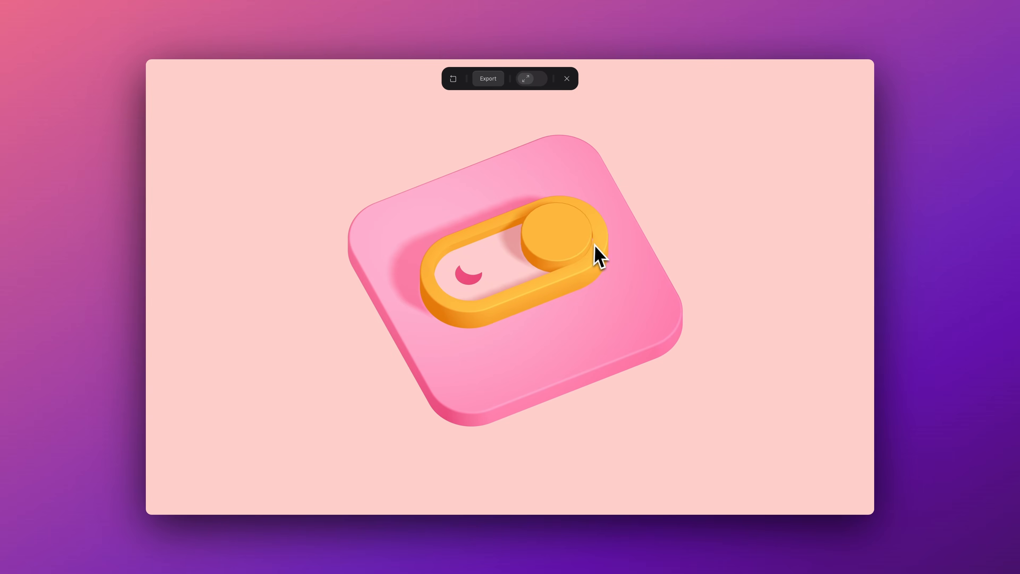
click(598, 256)
click(605, 304)
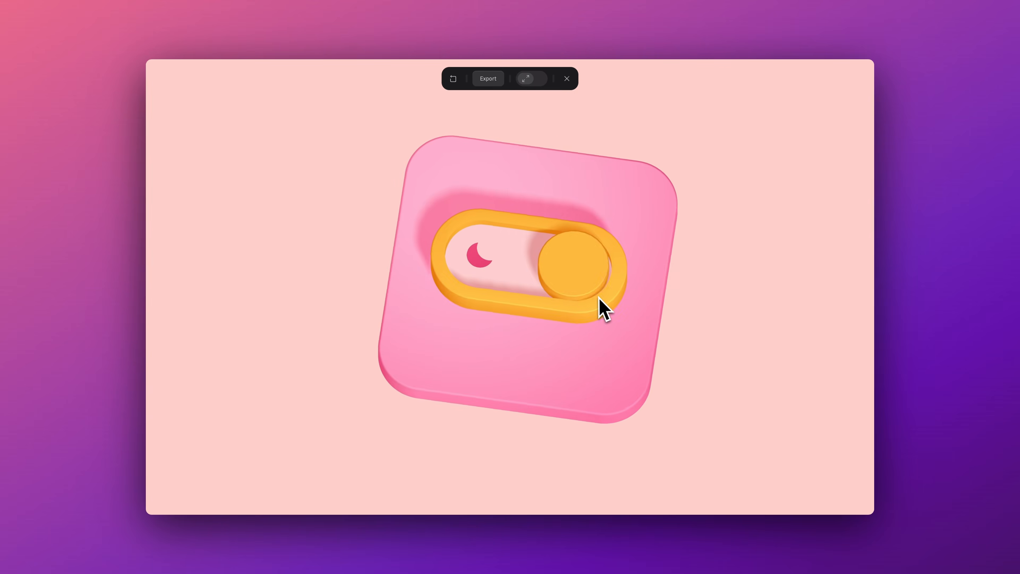
click(592, 283)
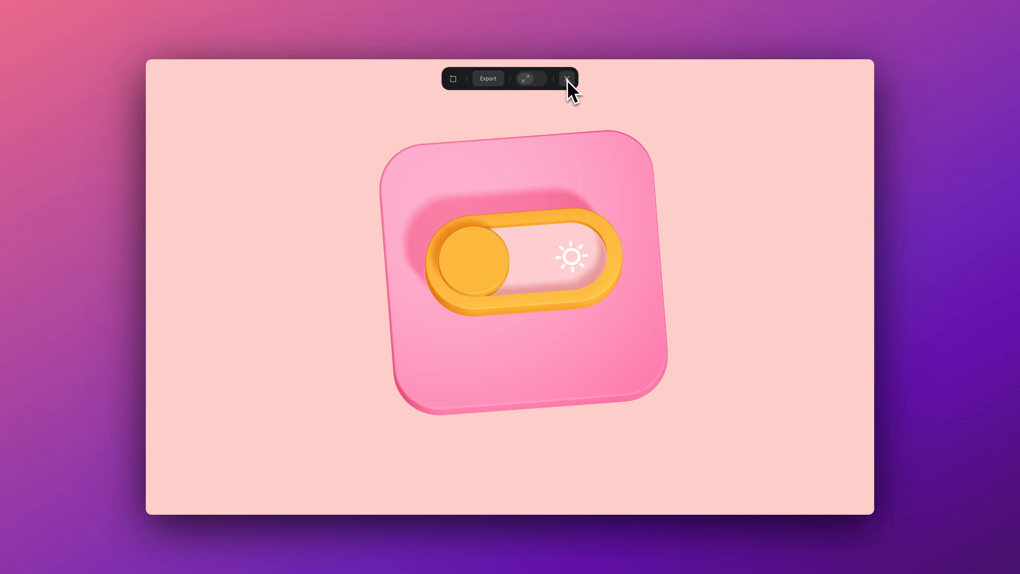
click(567, 78)
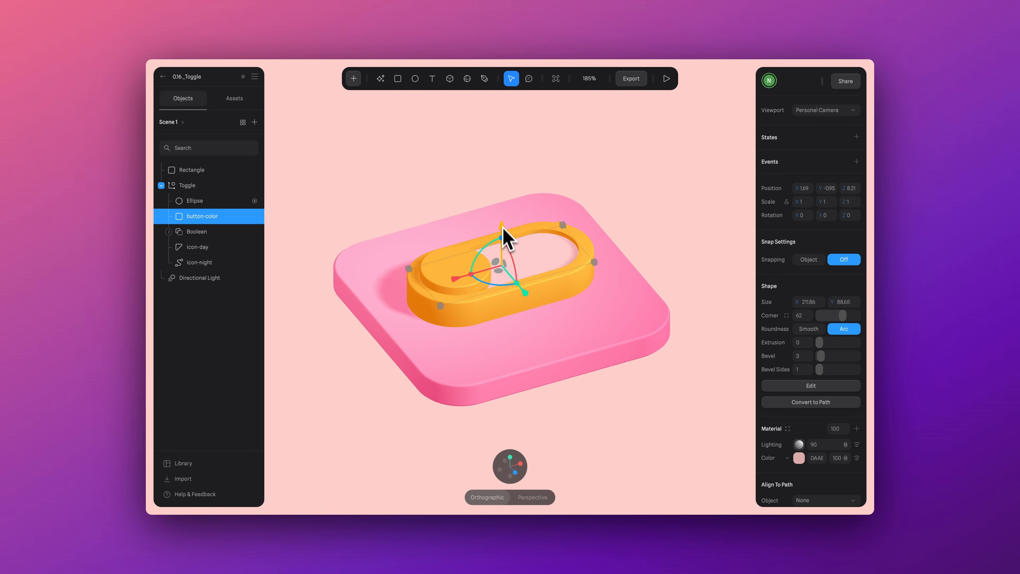
Try raising the button-color rectangle to about 14.27 along Z, and undo the move
mouse_move(502, 226)
mouse_down()
mouse_move(505, 164)
mouse_move(515, 221)
mouse_up()
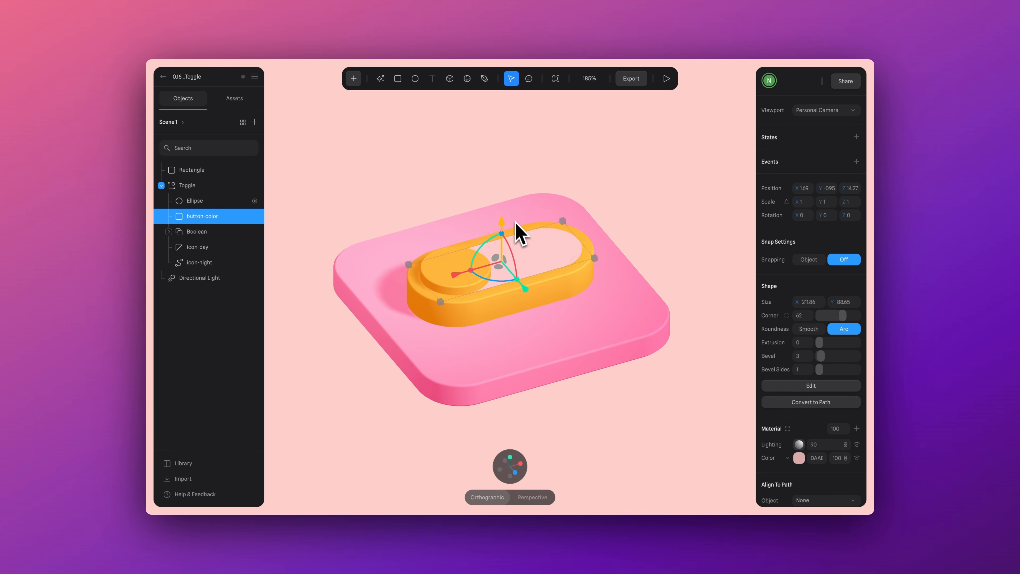
key(super+z)
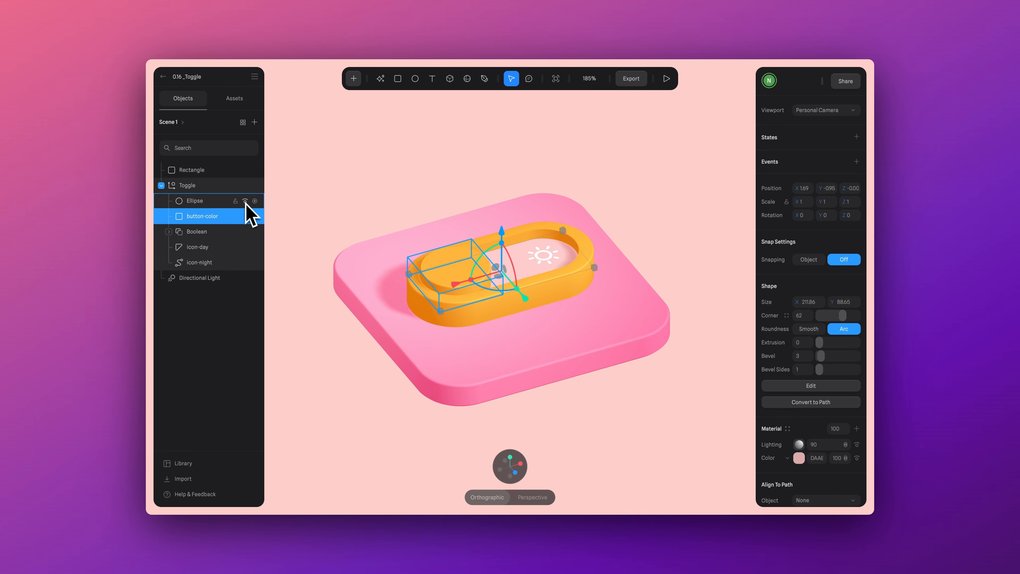
Hide the Ellipse knob and select the icon-day object
click(245, 201)
click(217, 247)
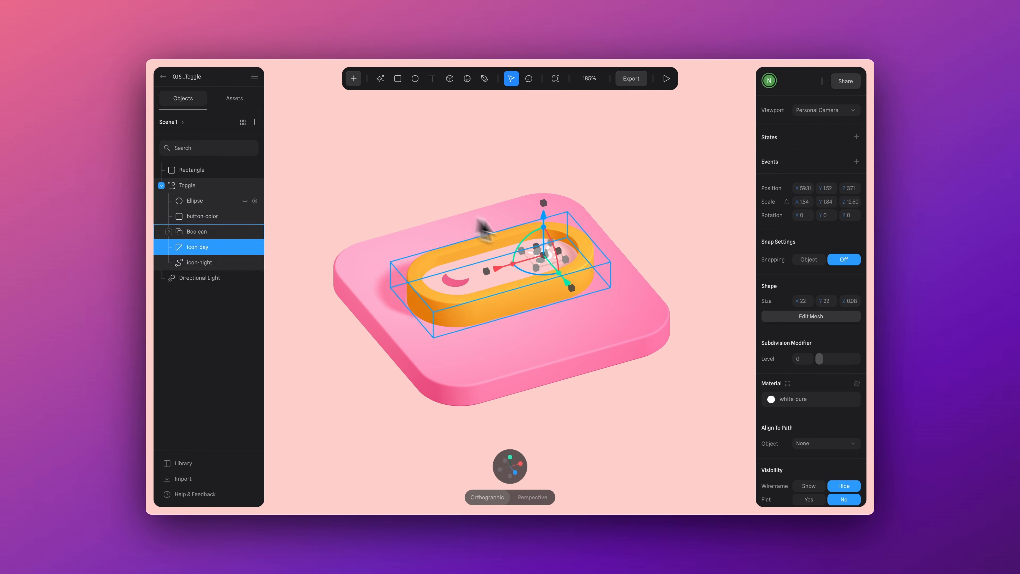
Examine the icon-day and icon-night objects in the toggle's top view
mouse_move(534, 444)
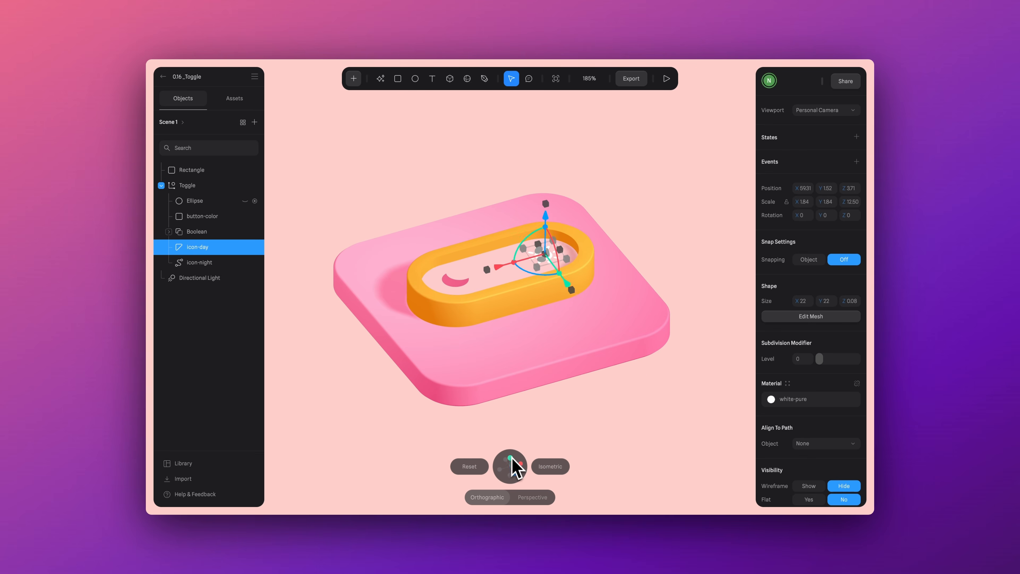
click(510, 458)
click(200, 262)
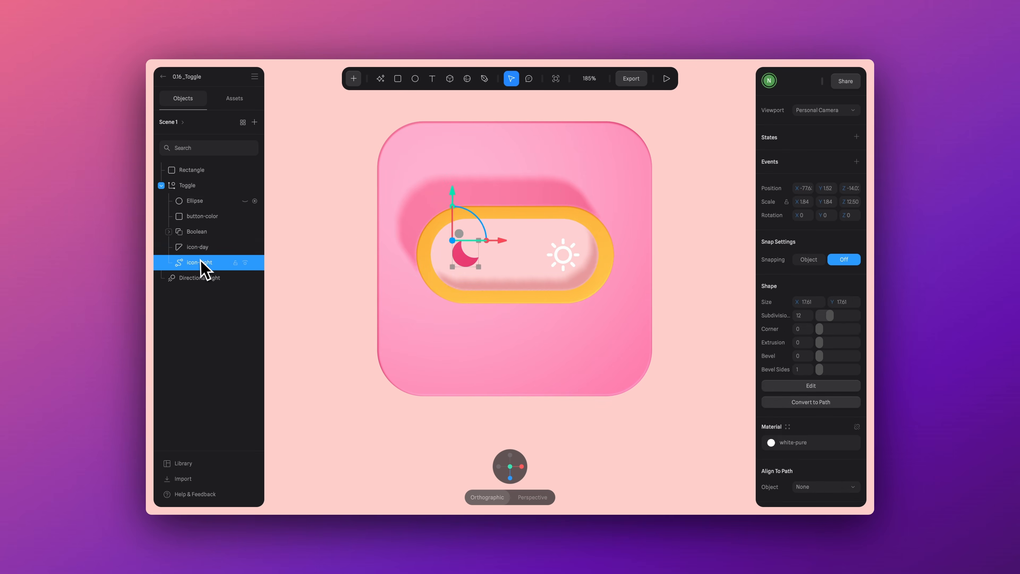
click(213, 251)
click(212, 264)
drag(534, 246, 495, 247)
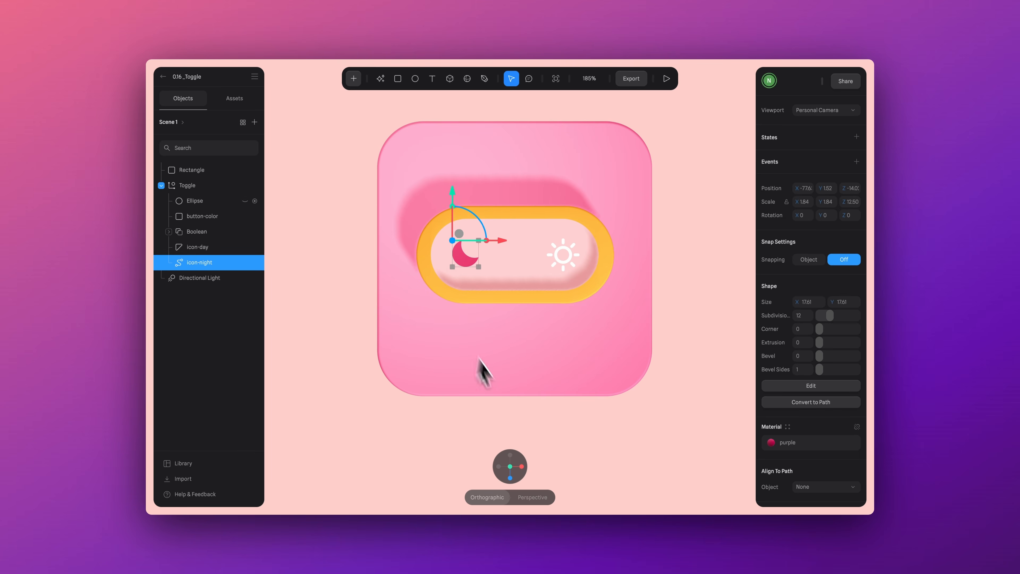
Add a new state to the button-color rectangle and change its material color to a dark orange in that state
double_click(514, 269)
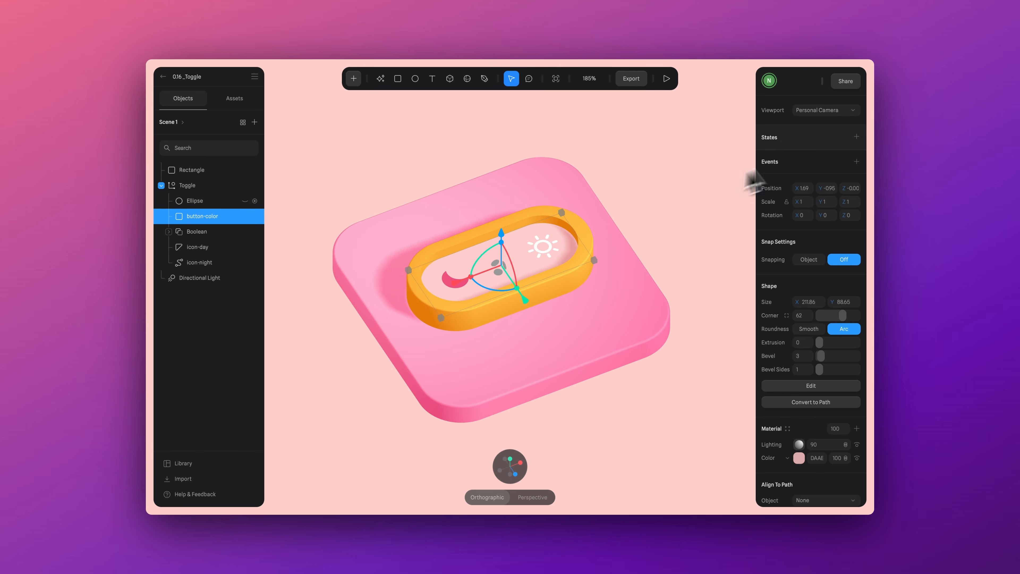
click(856, 137)
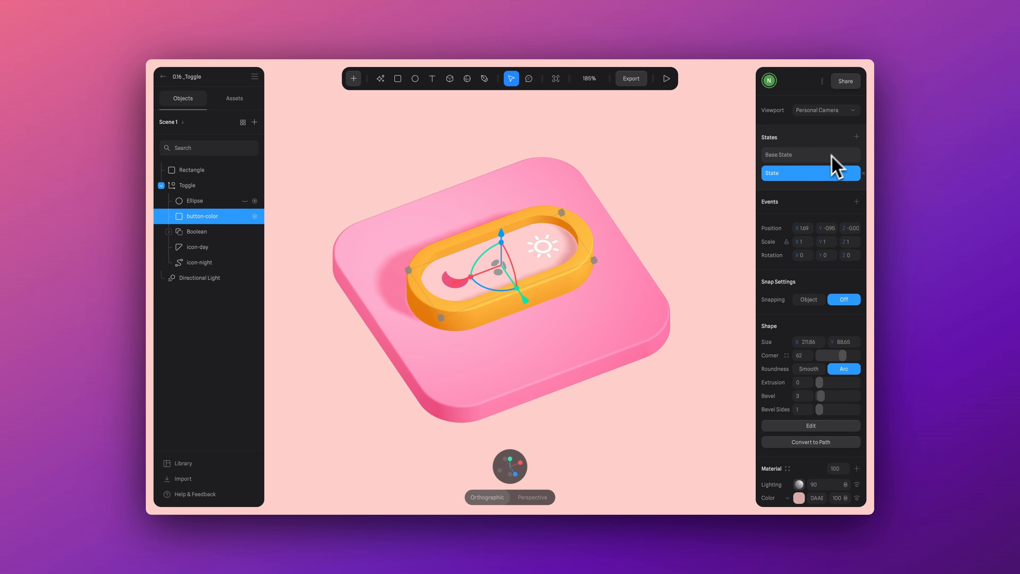
scroll(812, 193, down, 5)
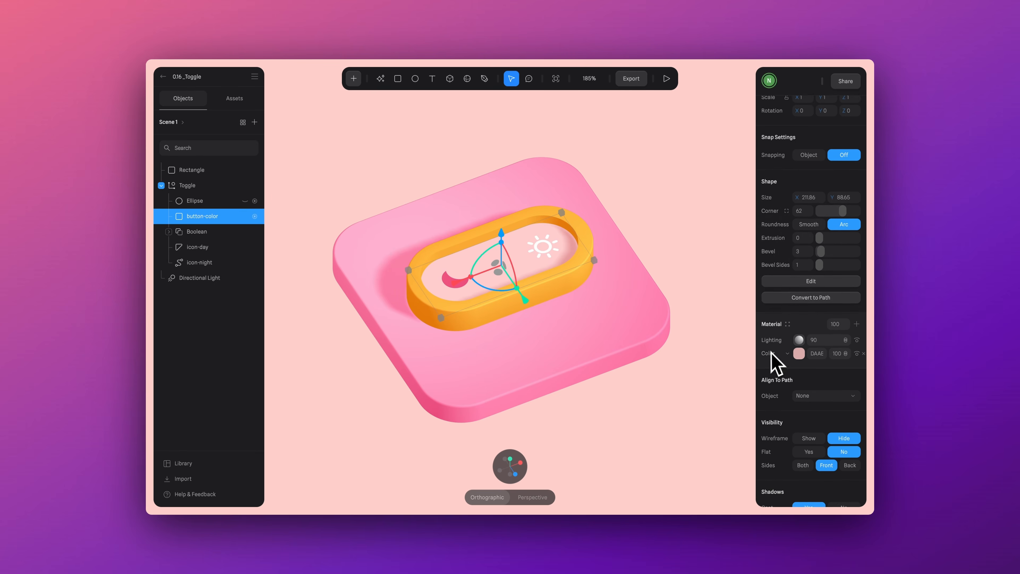
scroll(770, 351, down, 1)
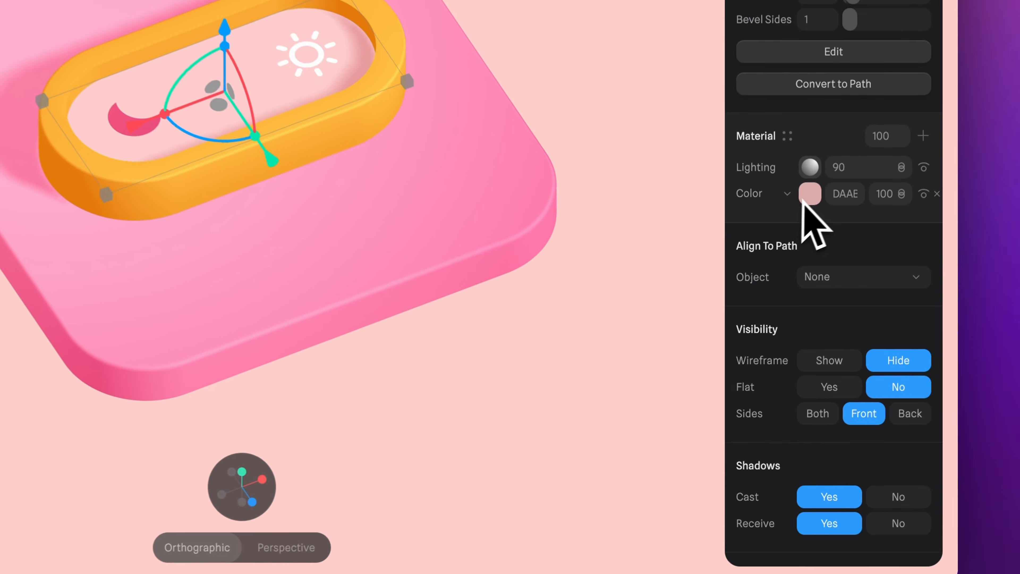
click(799, 317)
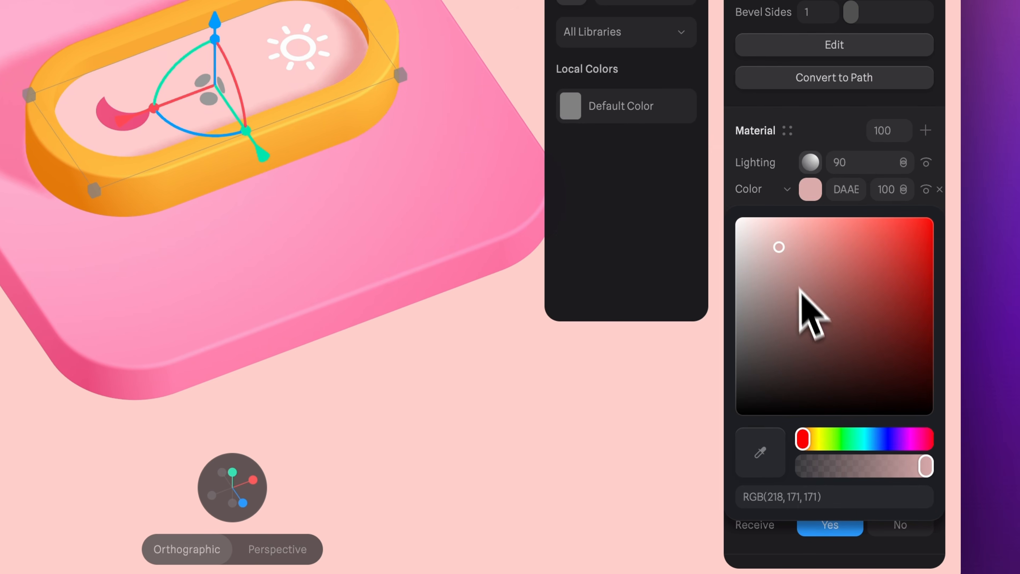
click(805, 255)
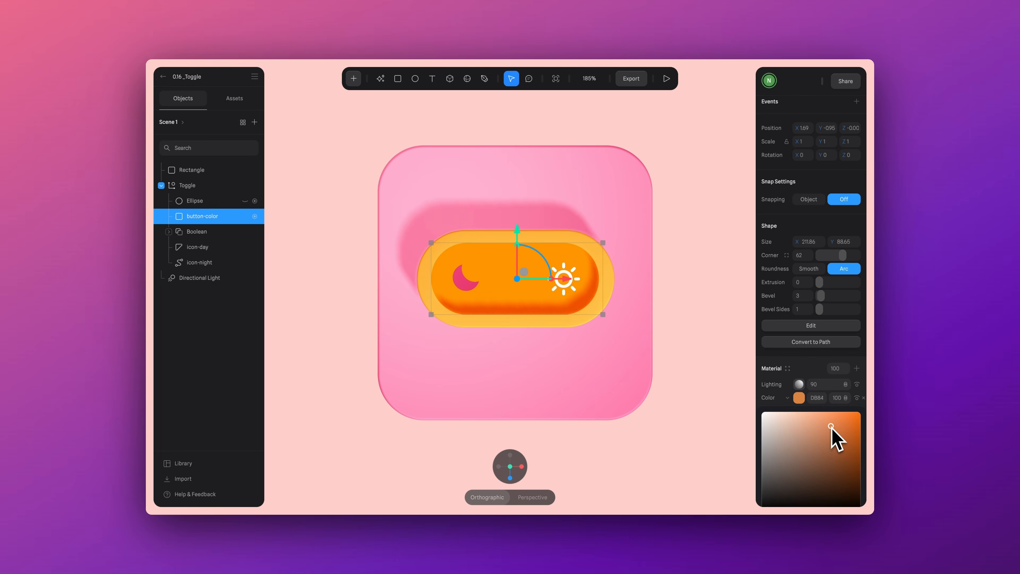
click(823, 438)
Compare the button-color rectangle's Base State and State colors, leaving State active
scroll(809, 336, up, 3)
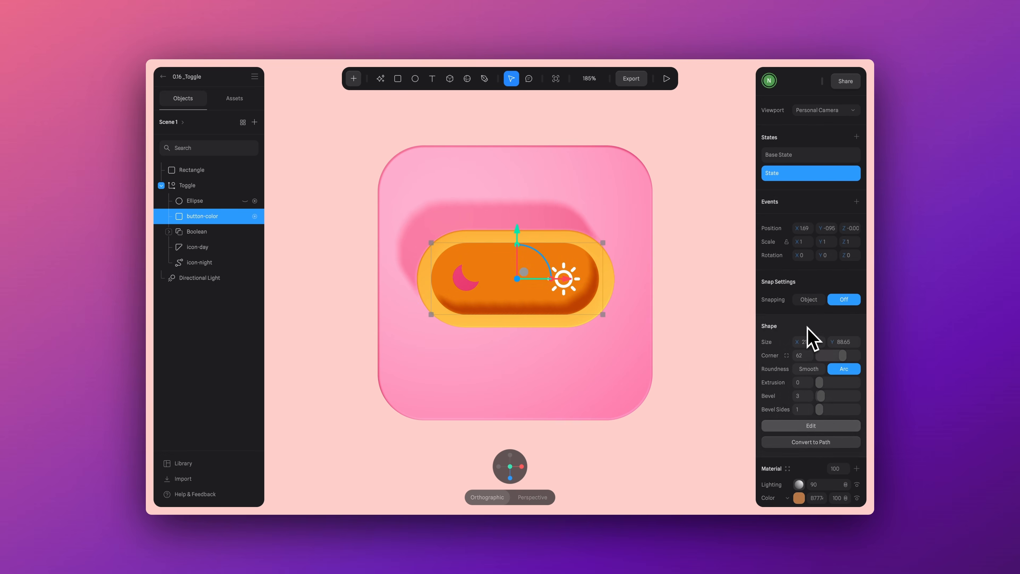
click(794, 156)
click(795, 174)
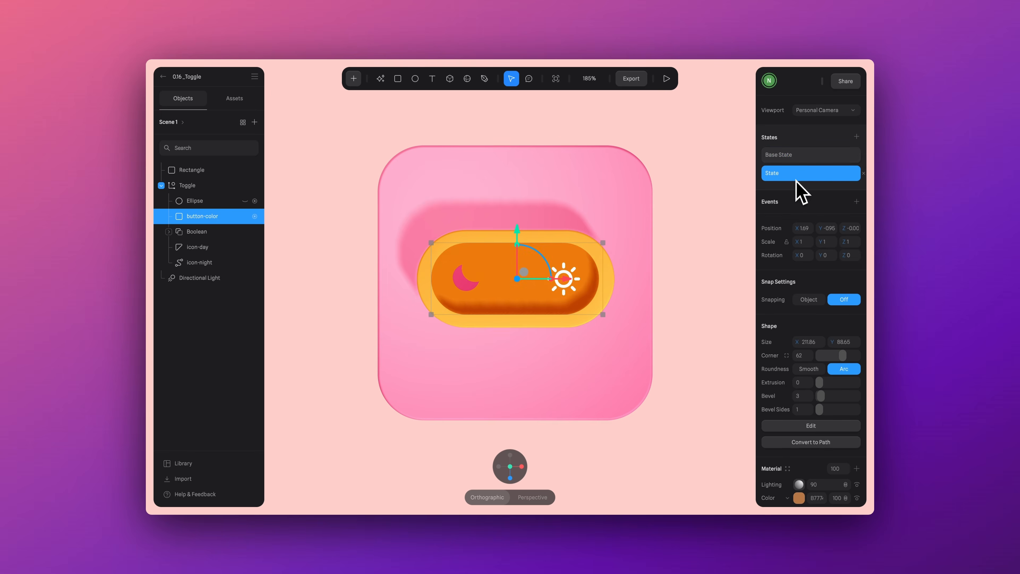
click(795, 158)
click(796, 176)
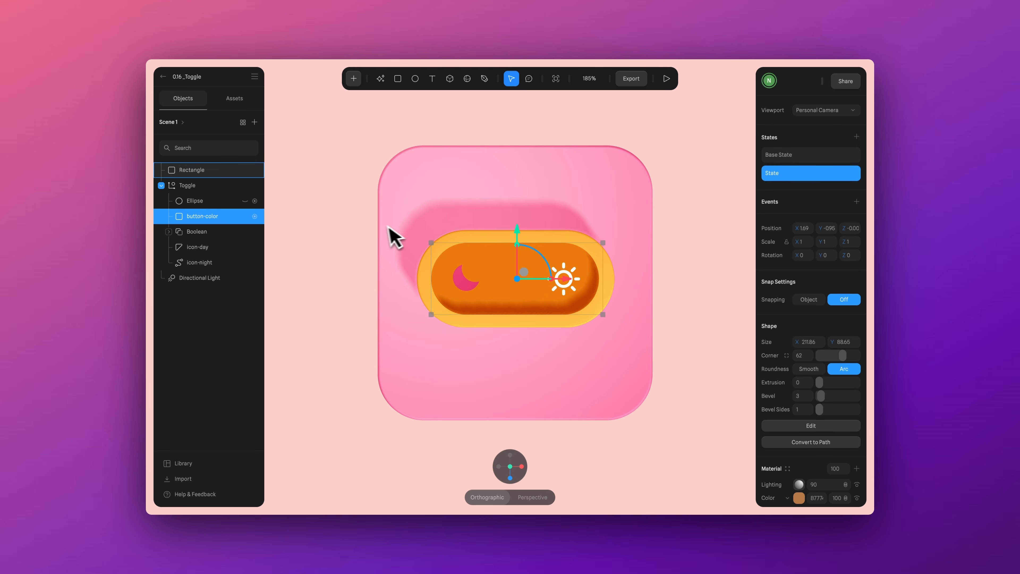
Duplicate the Ellipse transition action within the Ellipse's Start event
click(192, 201)
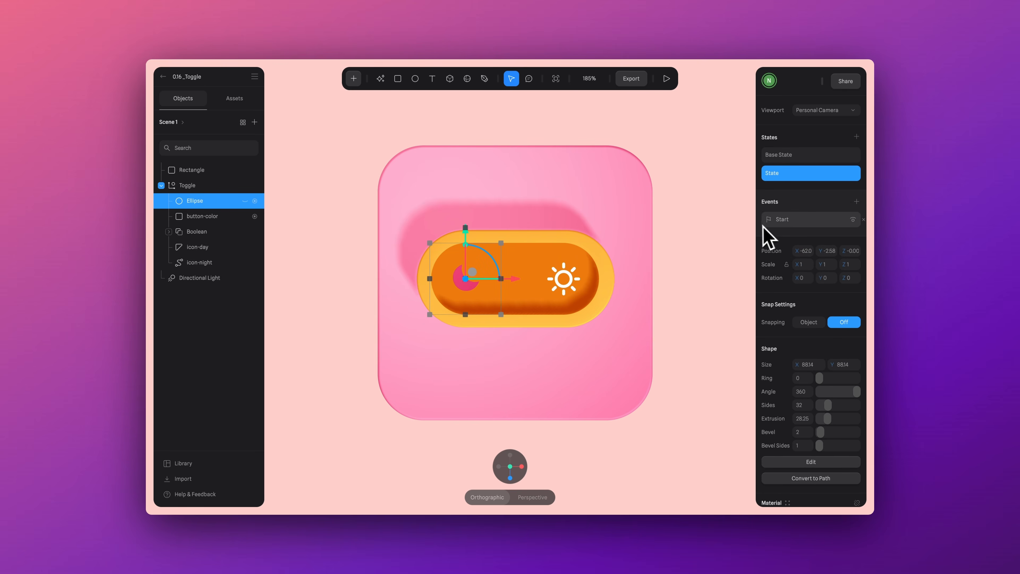
click(799, 219)
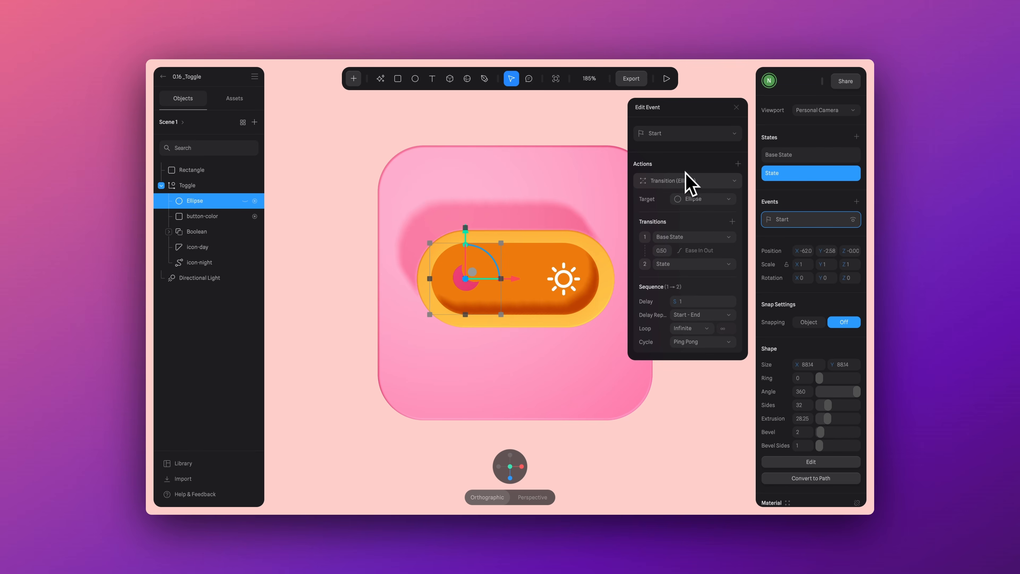
click(694, 185)
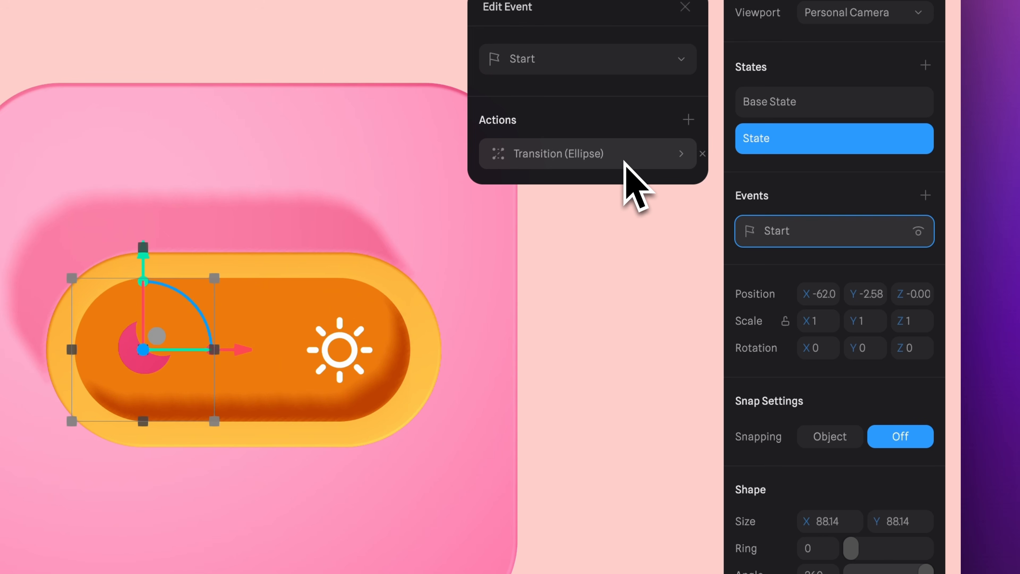
right_click(624, 160)
click(661, 182)
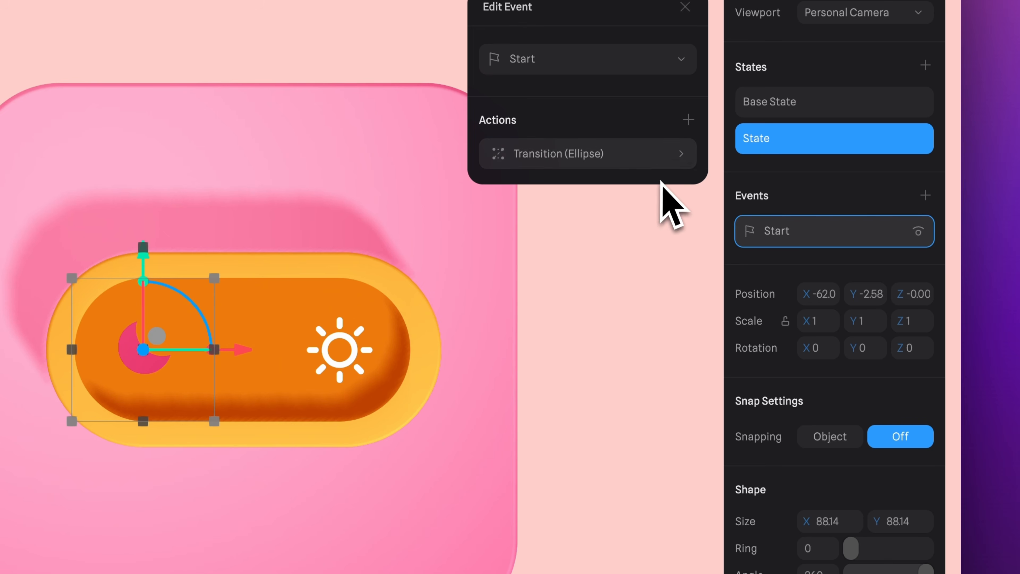
right_click(642, 168)
click(665, 227)
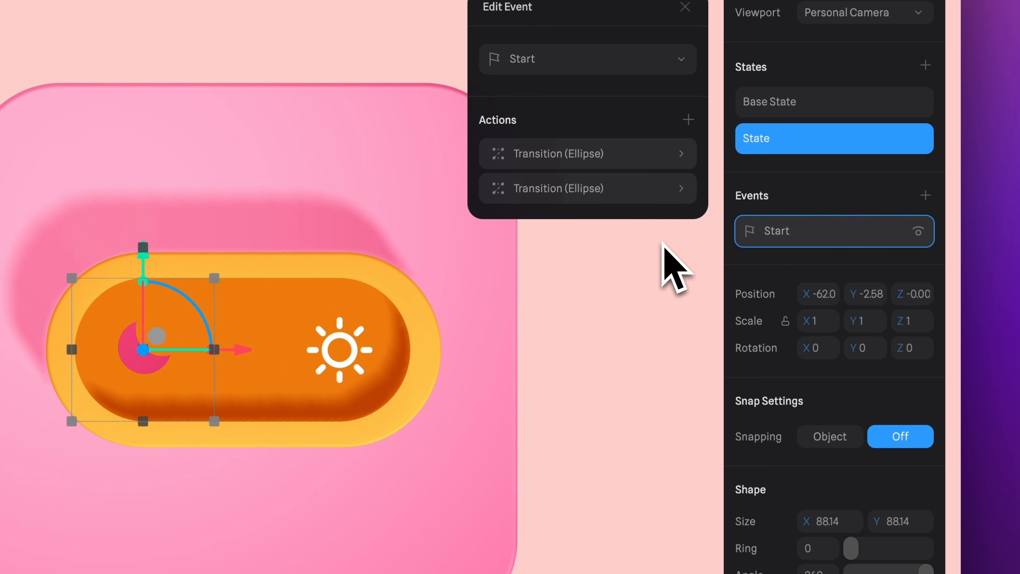
Retarget the duplicated transition to button-color and finish editing the Start event
click(562, 195)
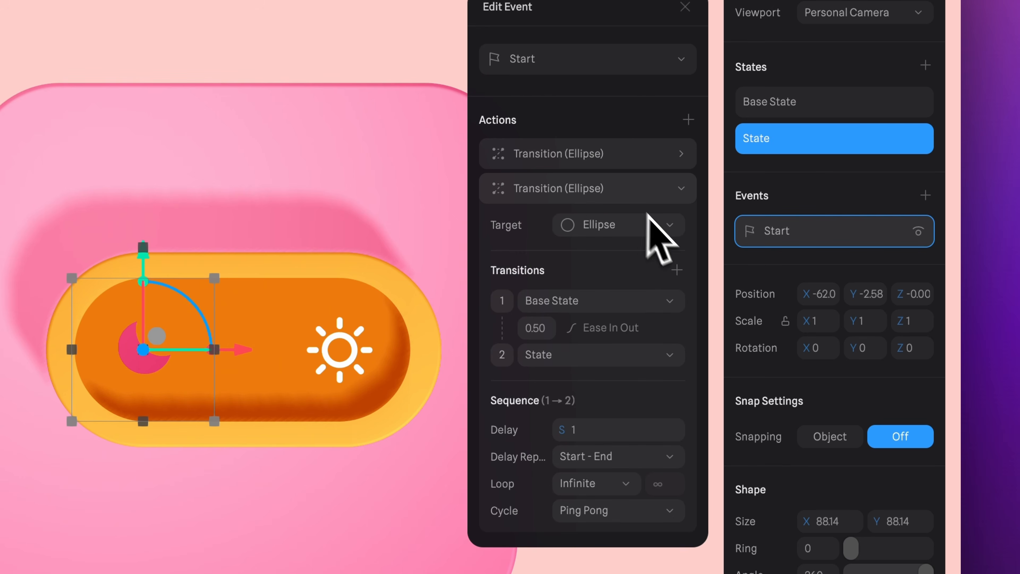
click(608, 226)
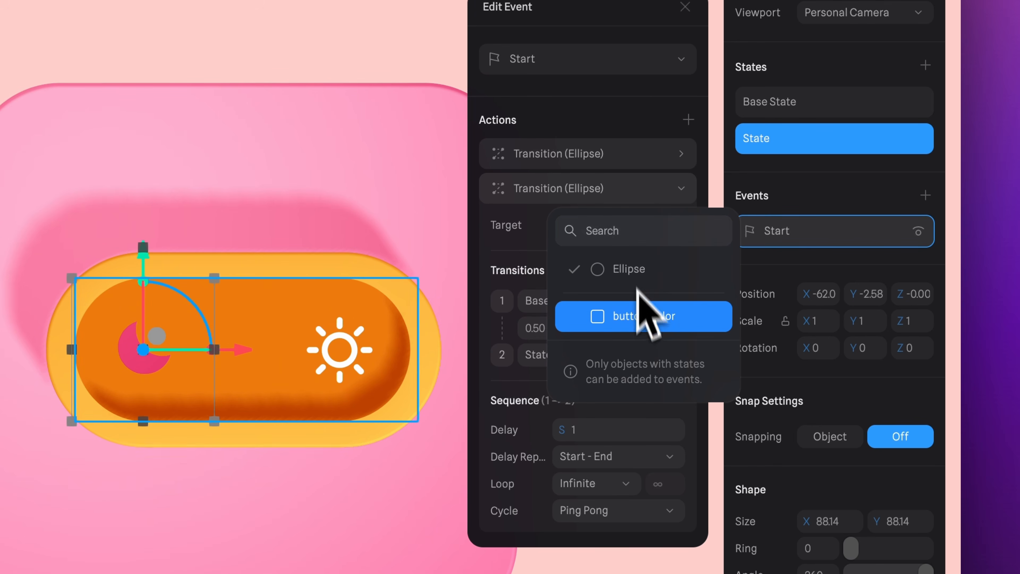
click(665, 321)
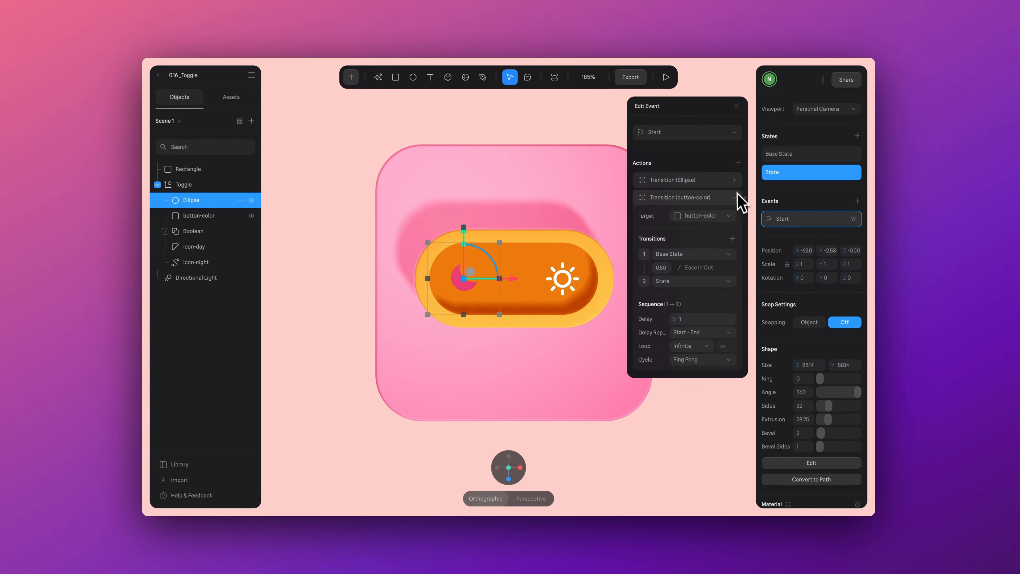
click(726, 129)
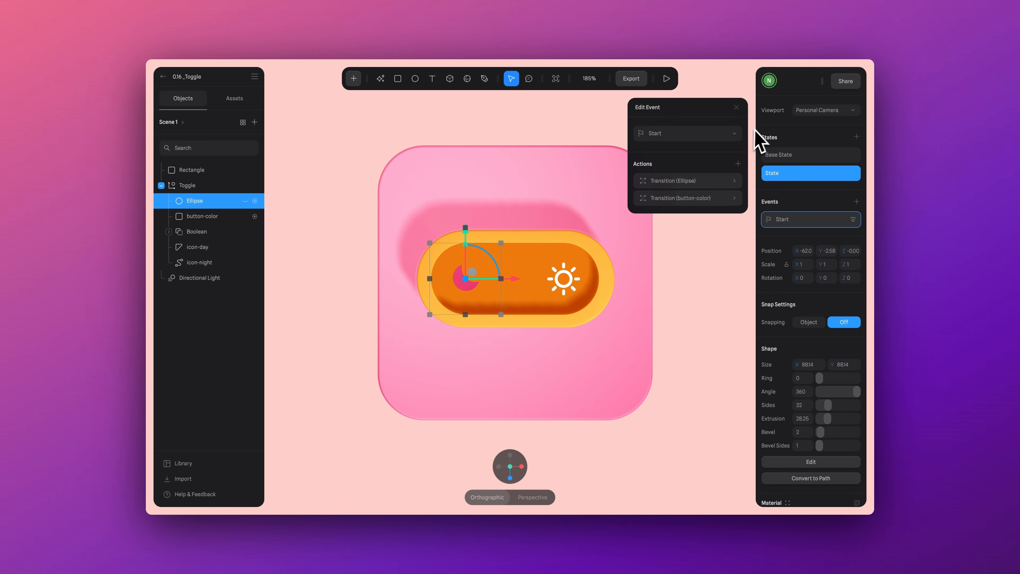
click(738, 110)
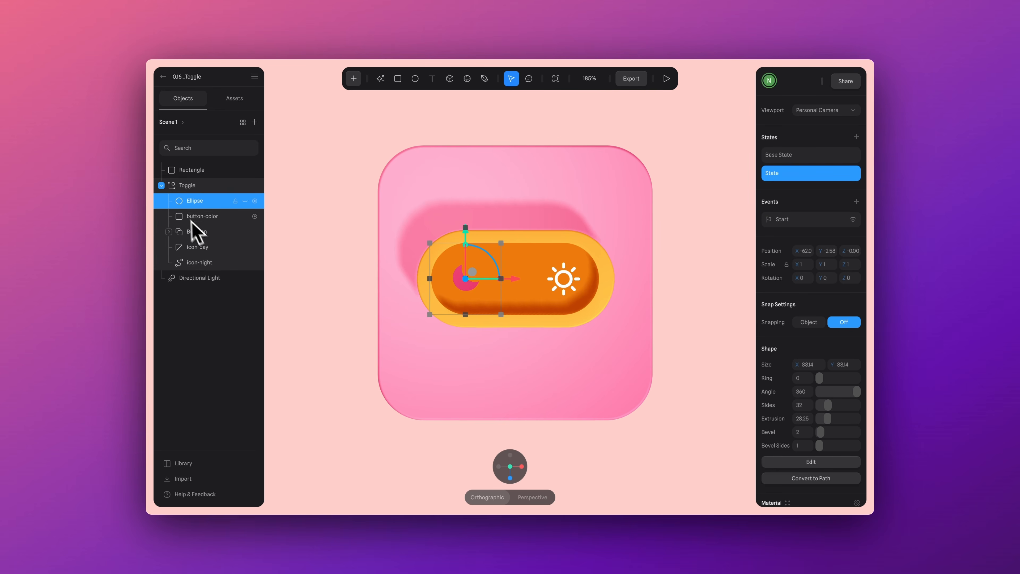
Show the hidden Ellipse knob and preview the toggle's knob and color animation from another angle
click(245, 201)
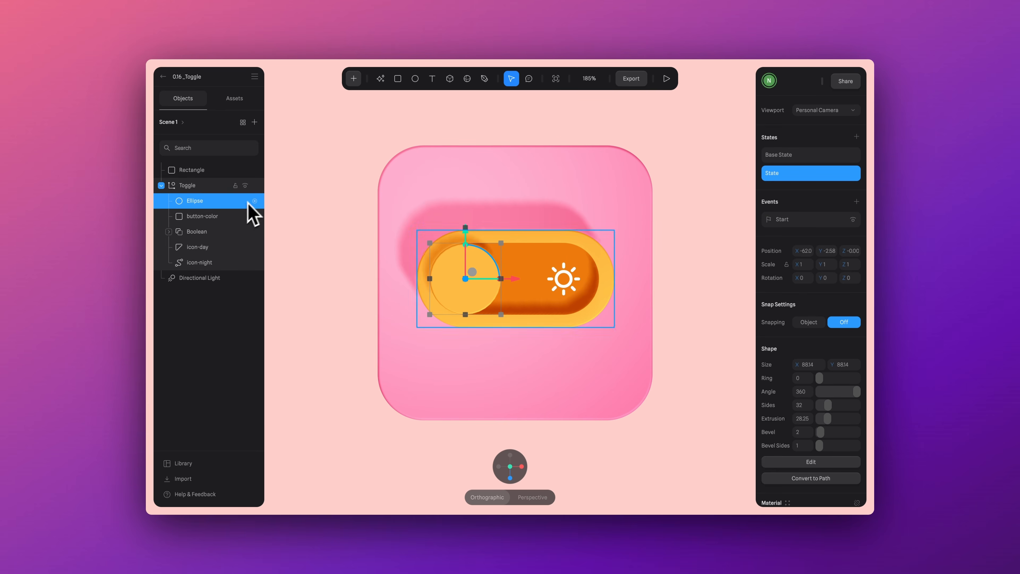
click(666, 78)
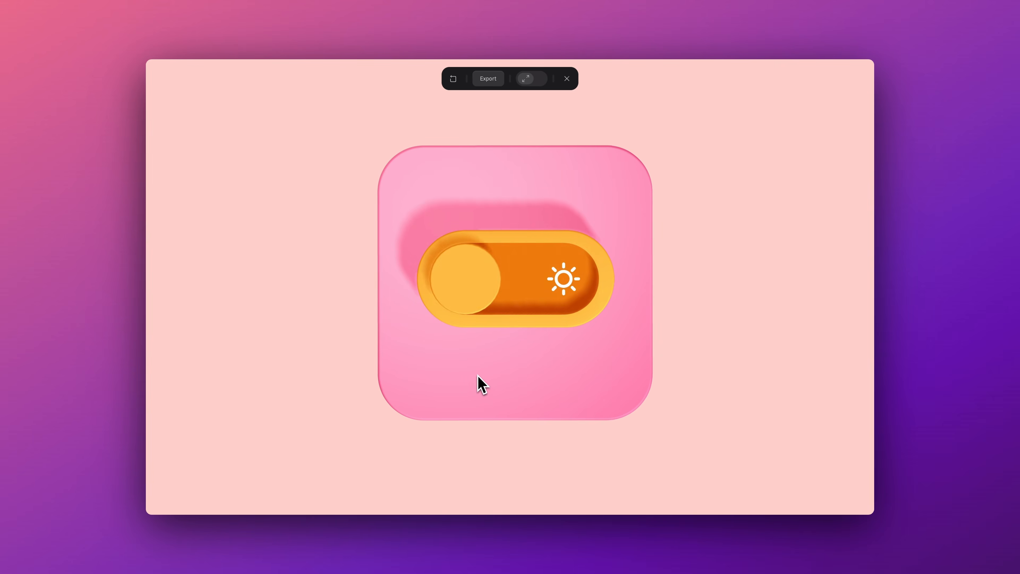
drag(477, 375, 518, 371)
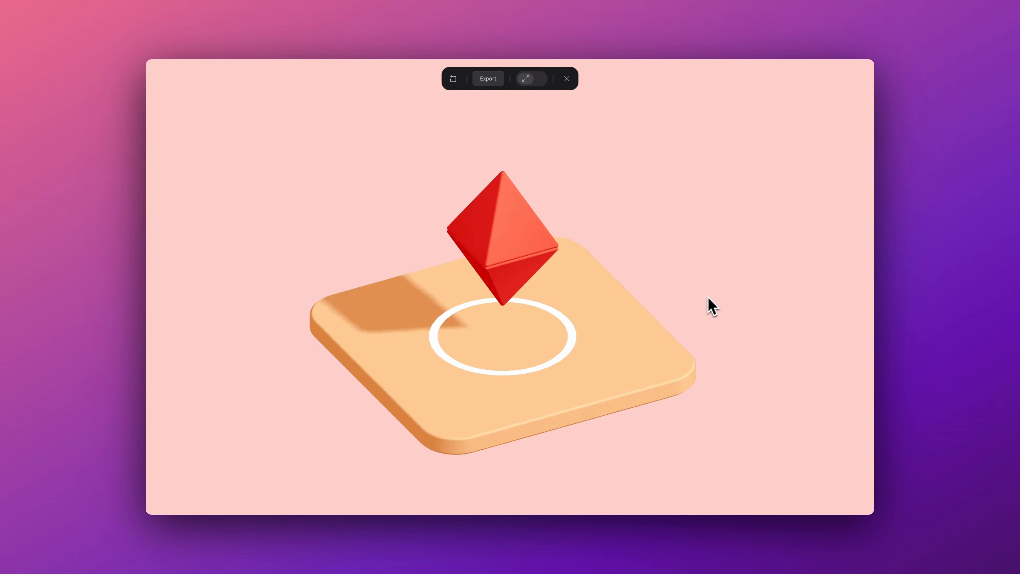